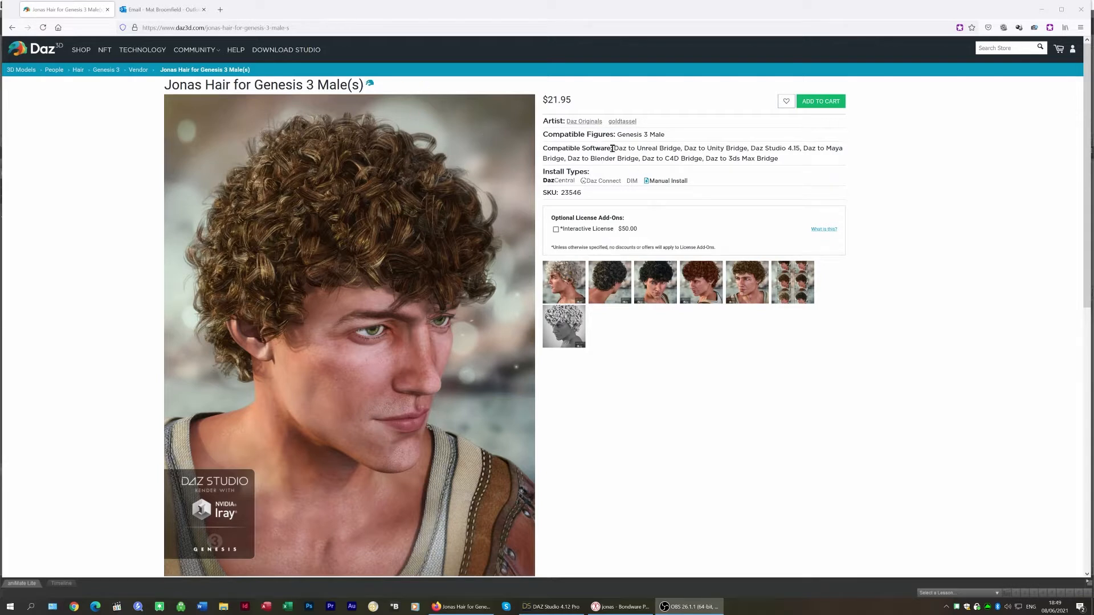
# Read the compatible software list on the Jonas Hair product page, then leave the browser
pyautogui.moveTo(613, 149); pyautogui.dragTo(862, 163)
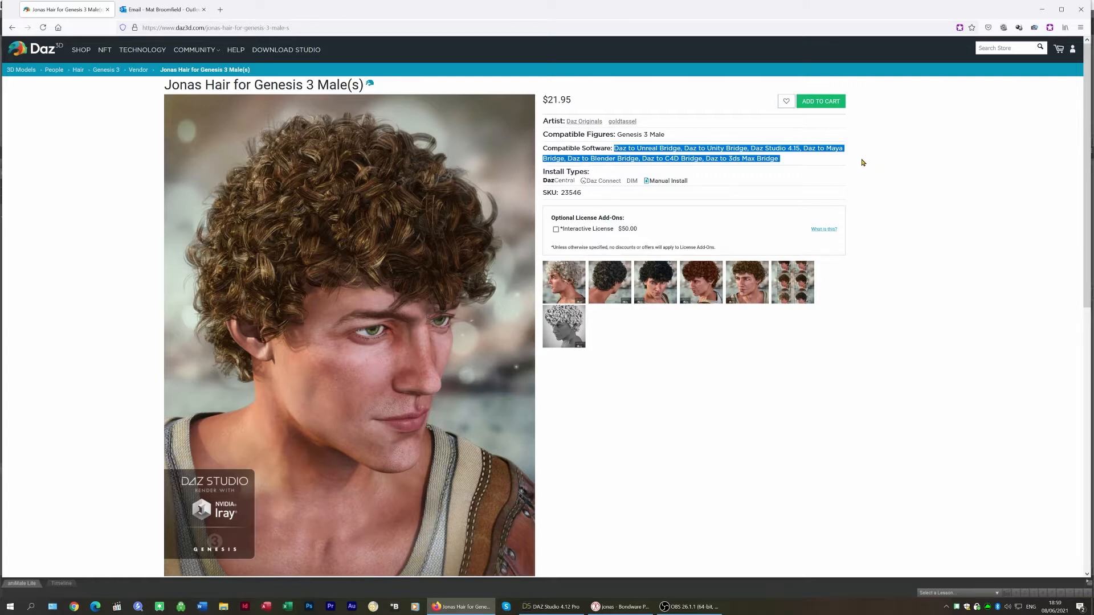
pyautogui.click(714, 380)
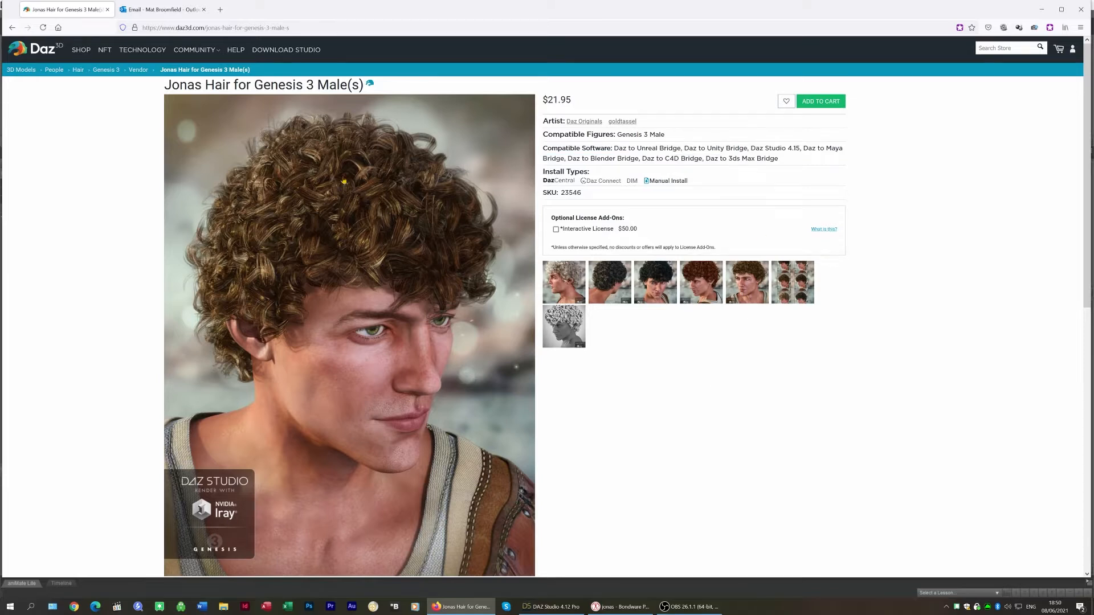
pyautogui.click(1041, 9)
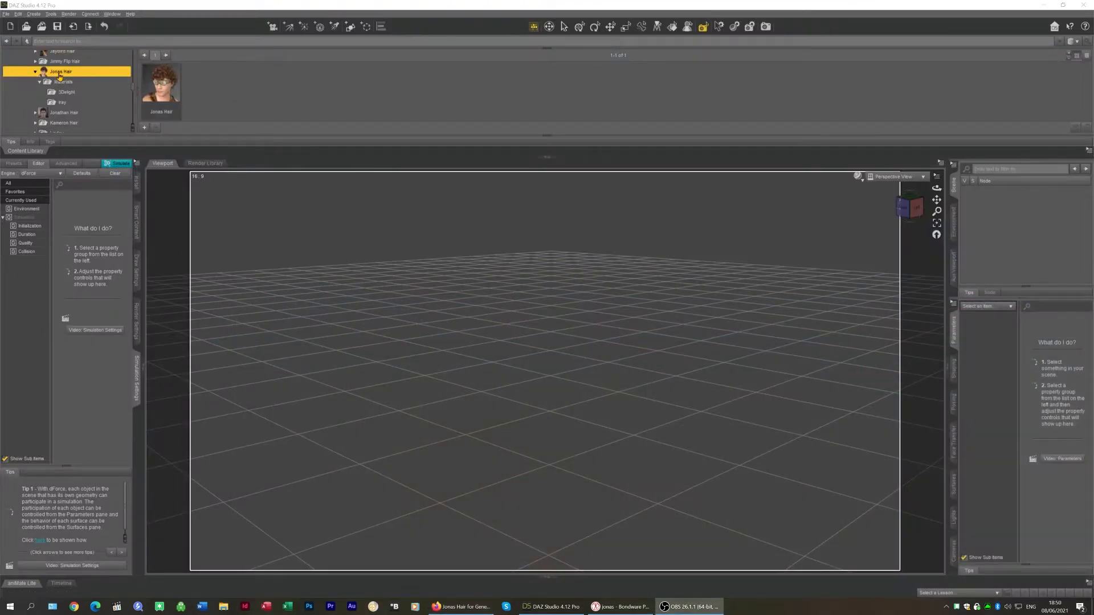
# Load Jonas Hair into the scene and apply the 01 Jonas Hair 3Dl preset from its 3Delight materials folder
pyautogui.doubleClick(166, 83)
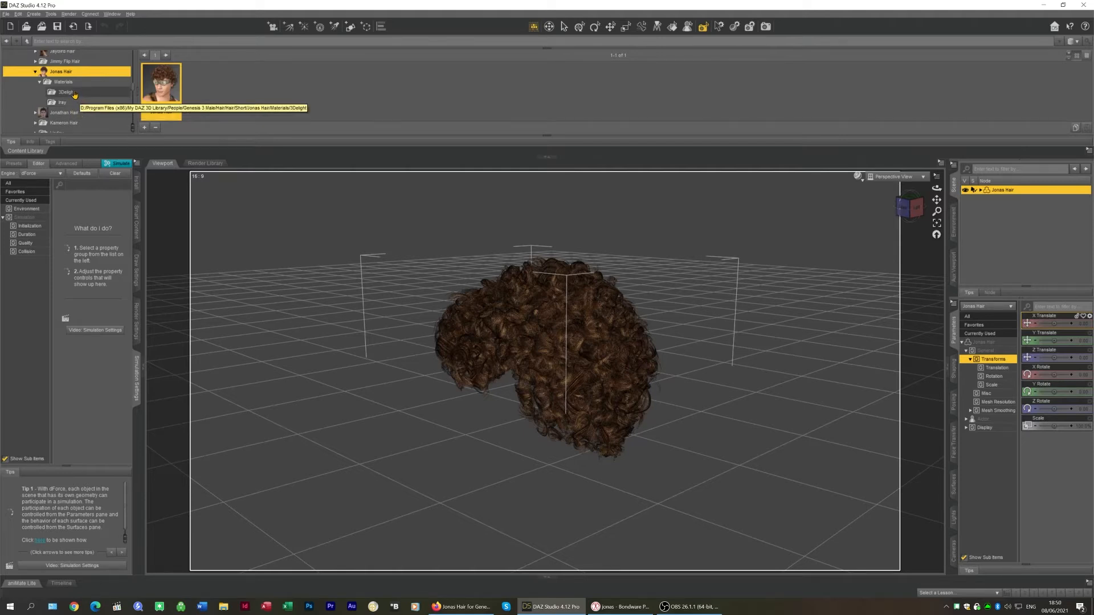
pyautogui.click(67, 92)
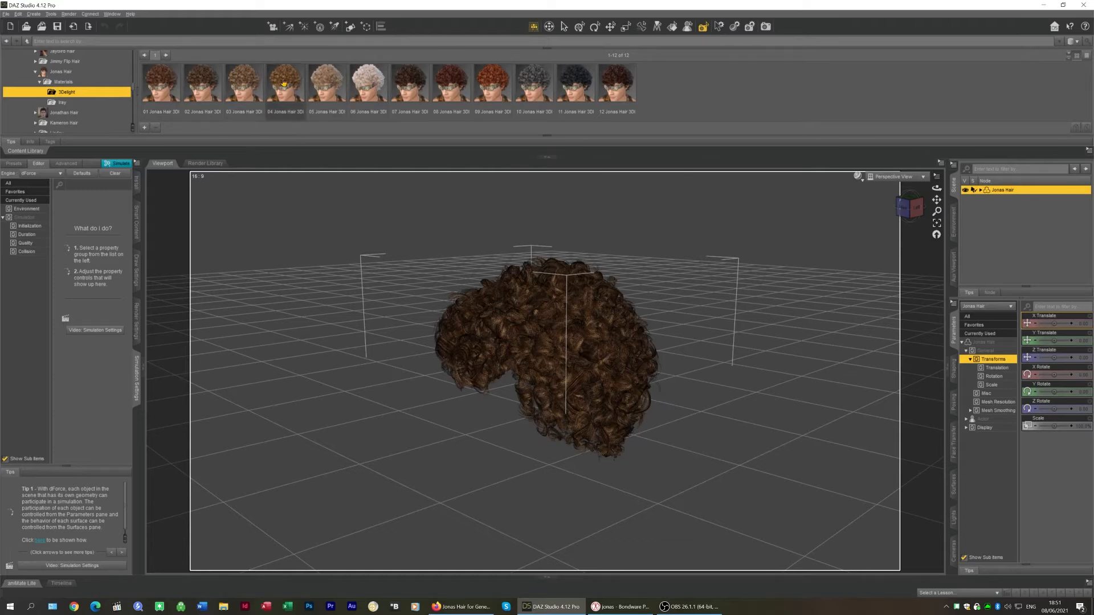
pyautogui.moveTo(283, 82)
pyautogui.moveTo(148, 81)
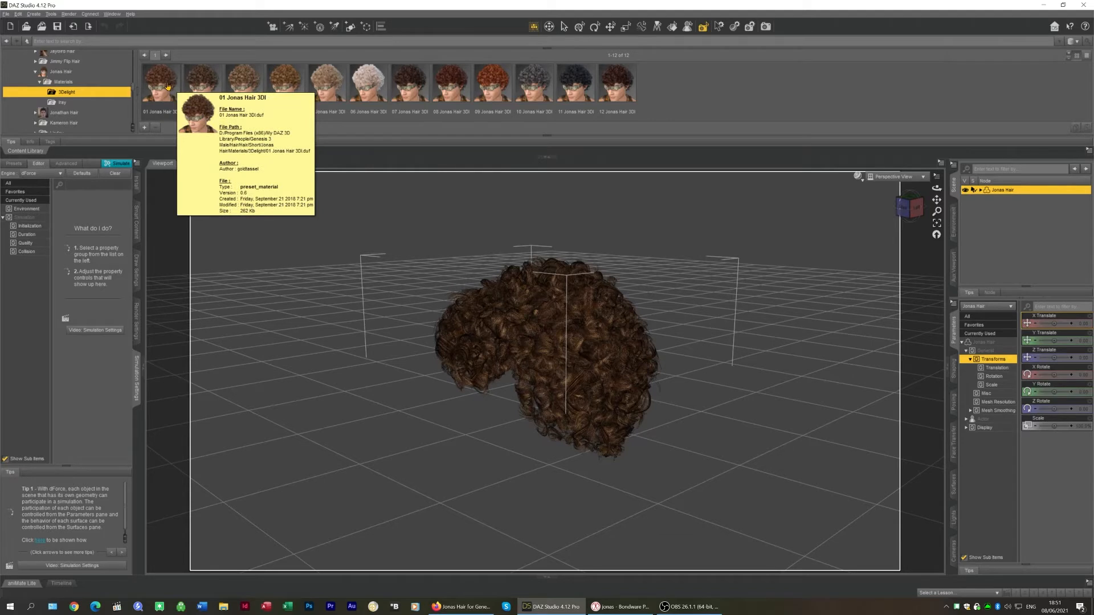
pyautogui.doubleClick(164, 74)
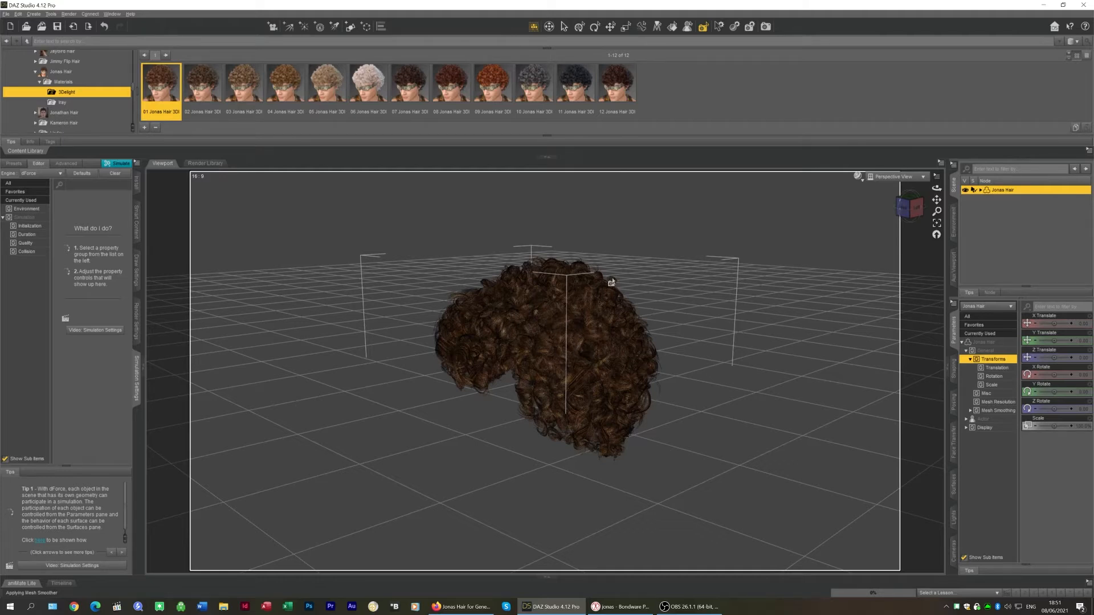
# Inspect the hair's surface shader properties in the Surfaces pane
pyautogui.click(953, 481)
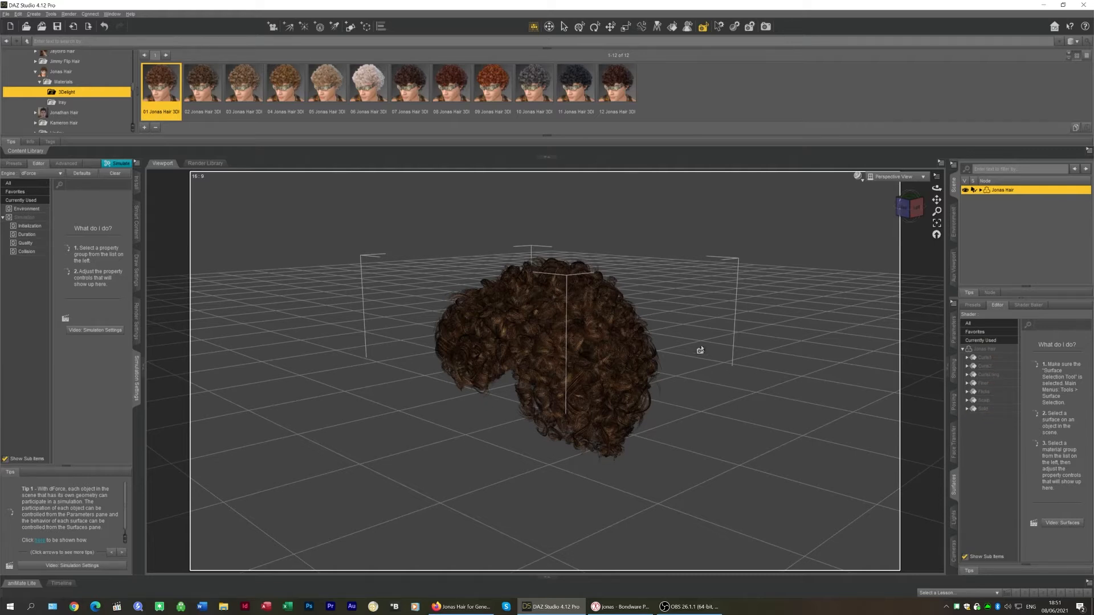
pyautogui.click(981, 359)
pyautogui.scroll(-5, 1043, 513)
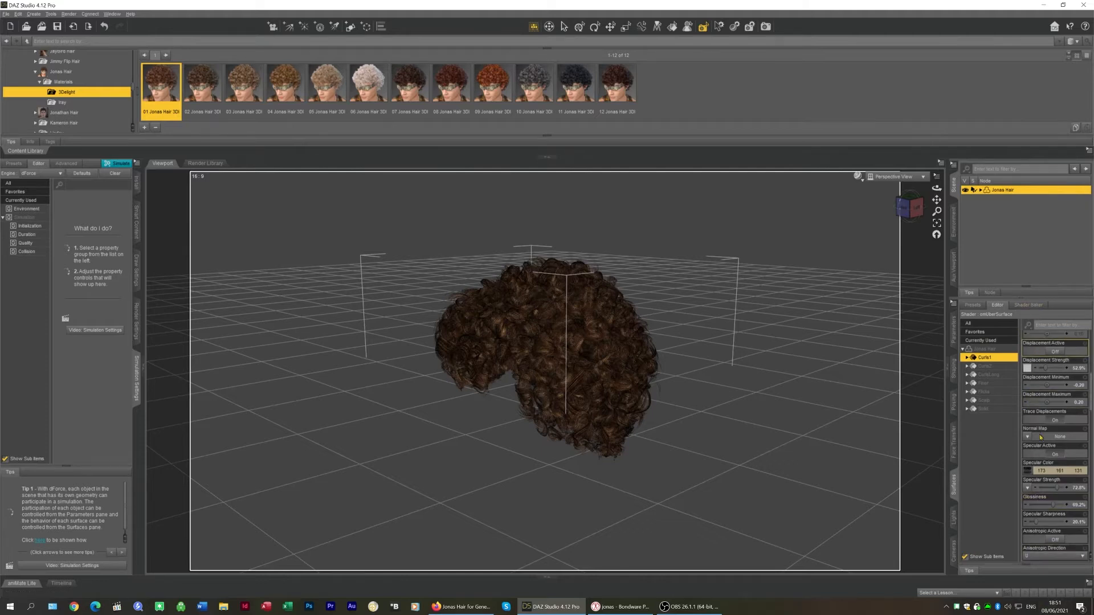
pyautogui.scroll(1, 1056, 342)
pyautogui.scroll(-10, 1056, 399)
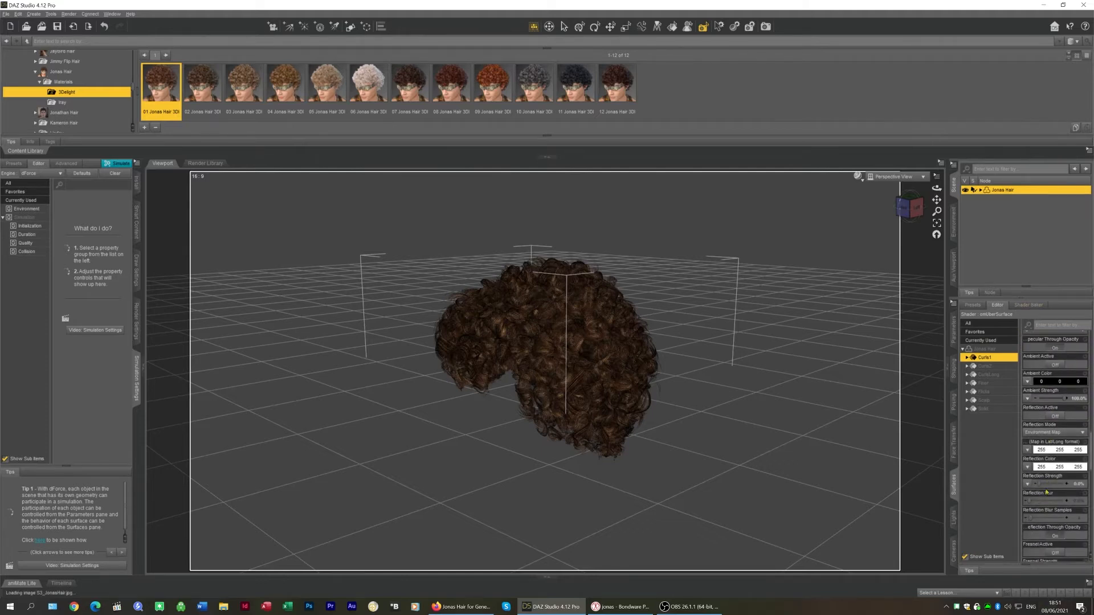
pyautogui.scroll(10, 1056, 454)
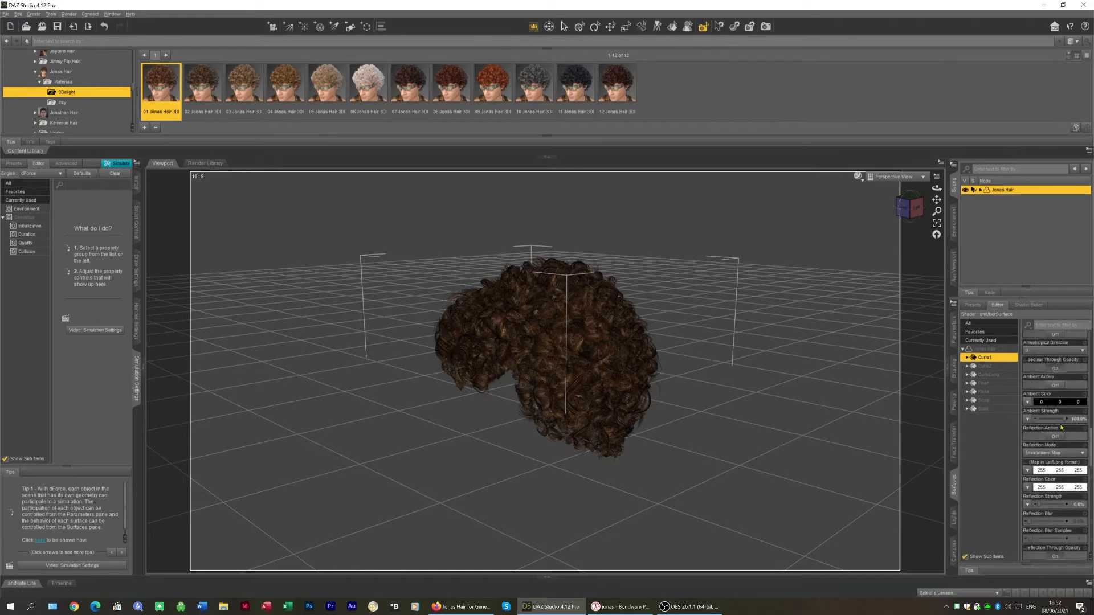
pyautogui.scroll(5, 1066, 416)
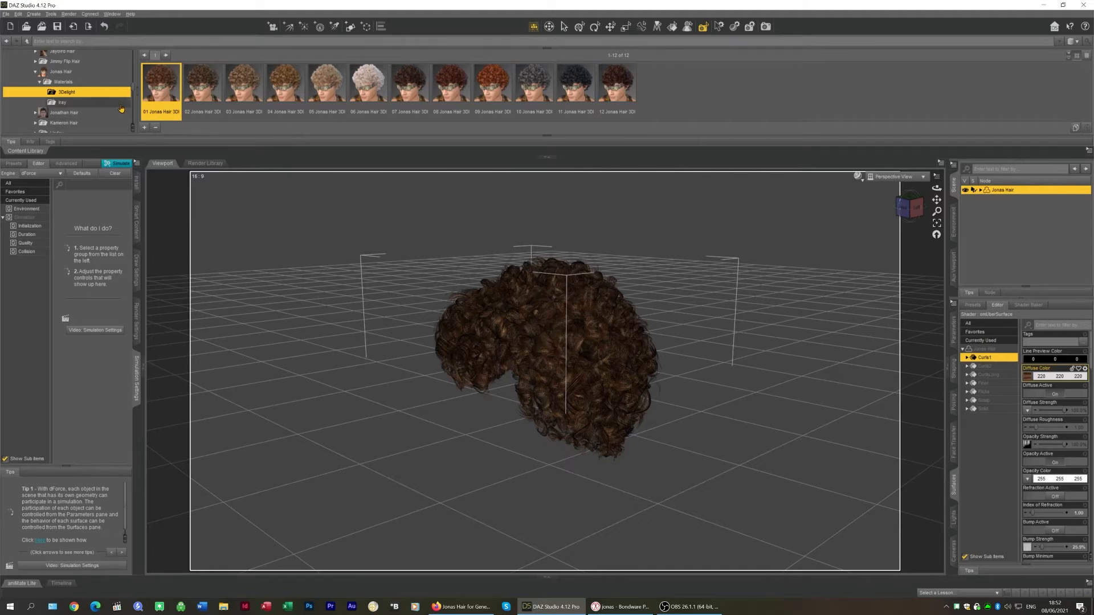
# Export the hair as Jonas hair.obj, overwriting the existing file, using the Poser (1 unit = 8ft) OBJ preset
pyautogui.click(5, 13)
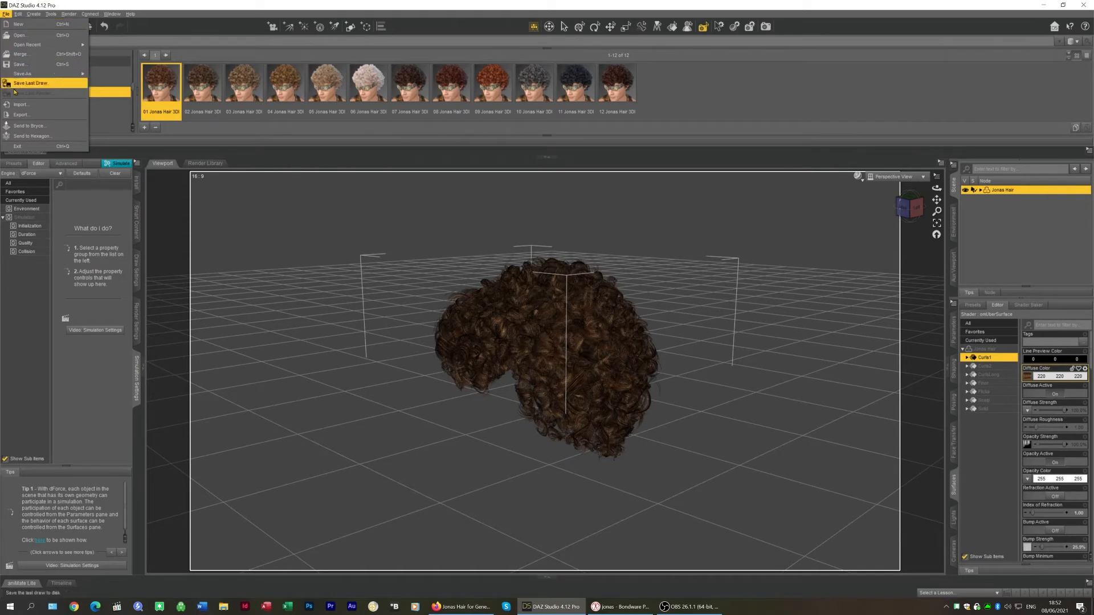
pyautogui.click(21, 115)
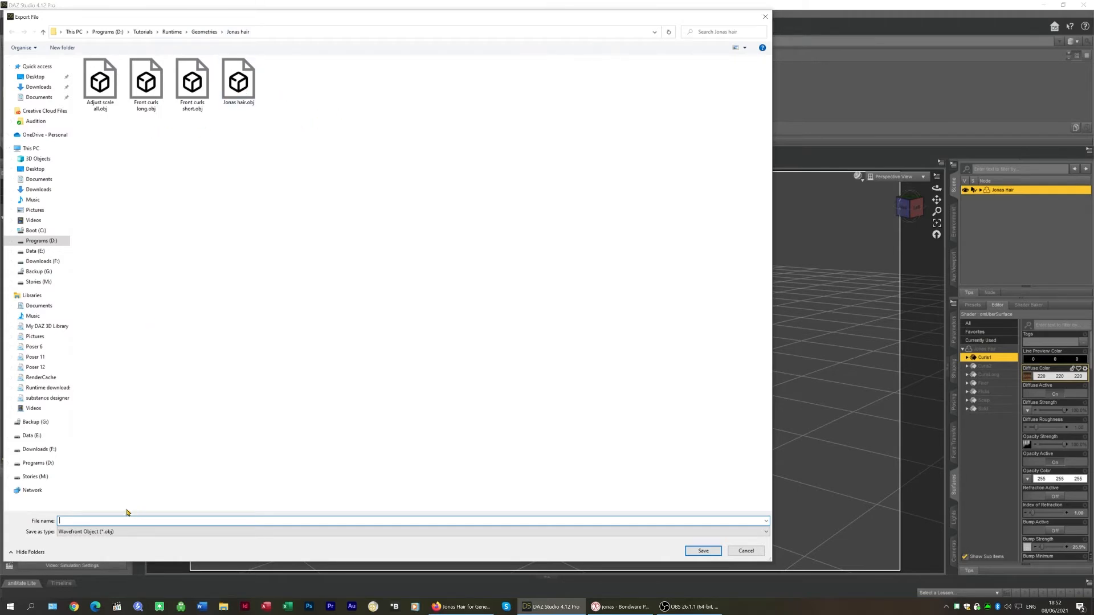
pyautogui.click(237, 79)
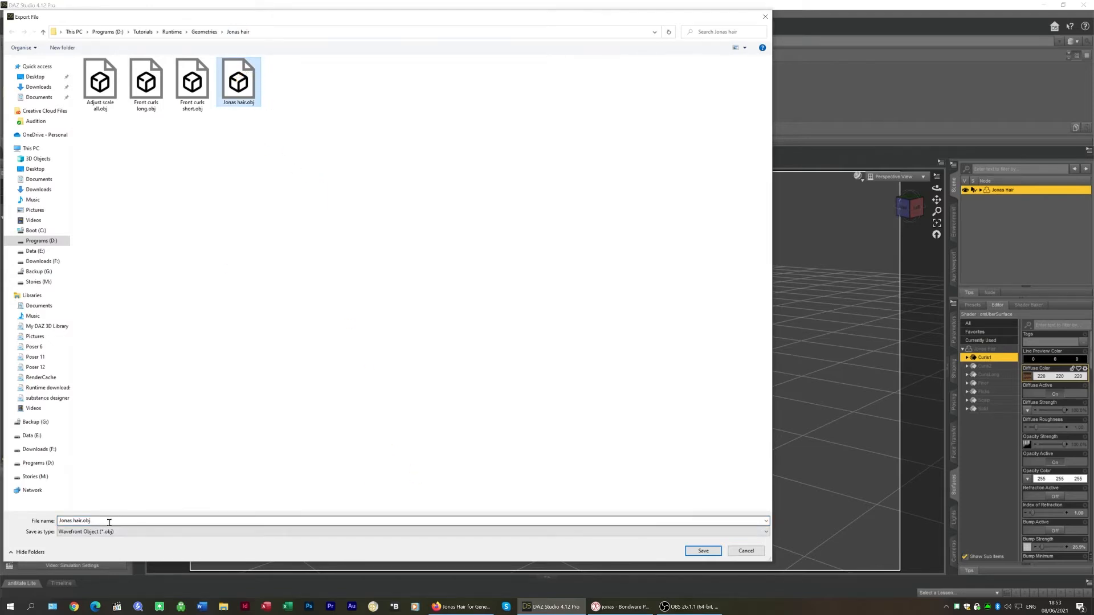
pyautogui.click(702, 551)
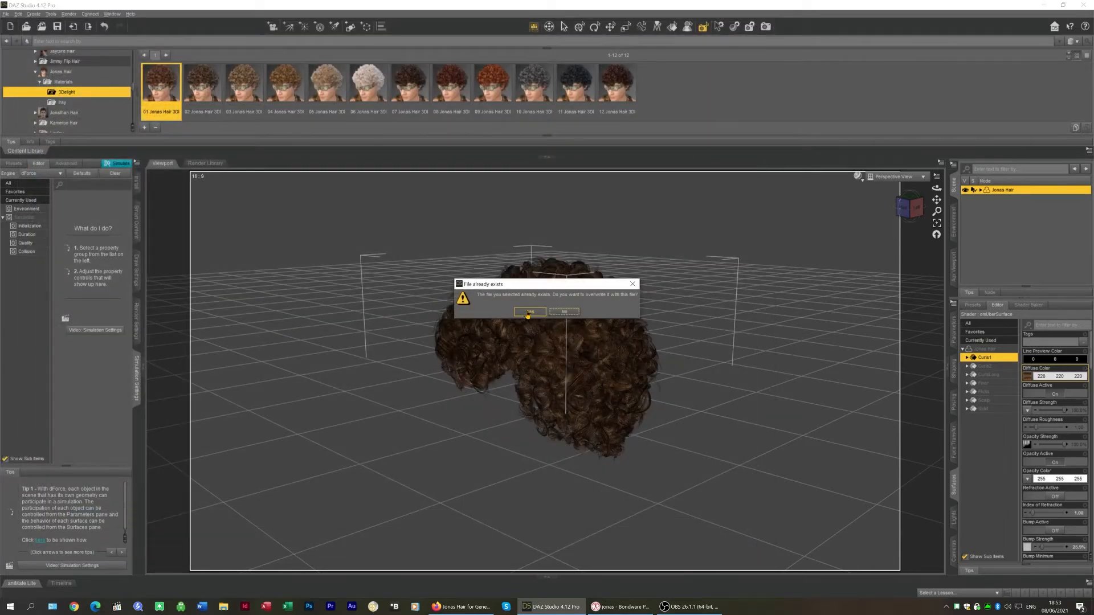
pyautogui.click(528, 312)
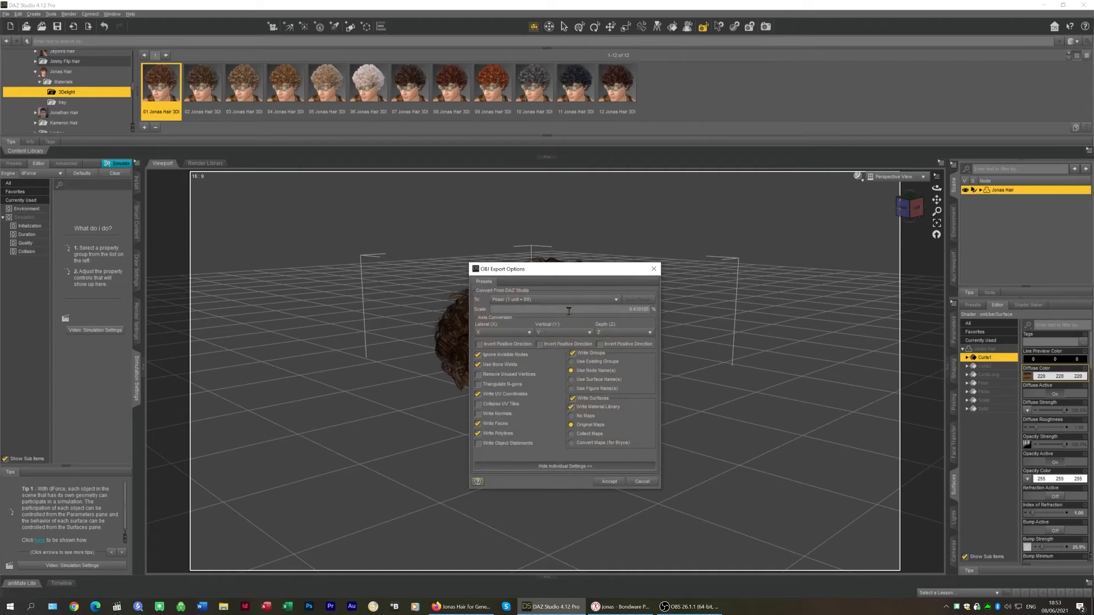
pyautogui.click(530, 302)
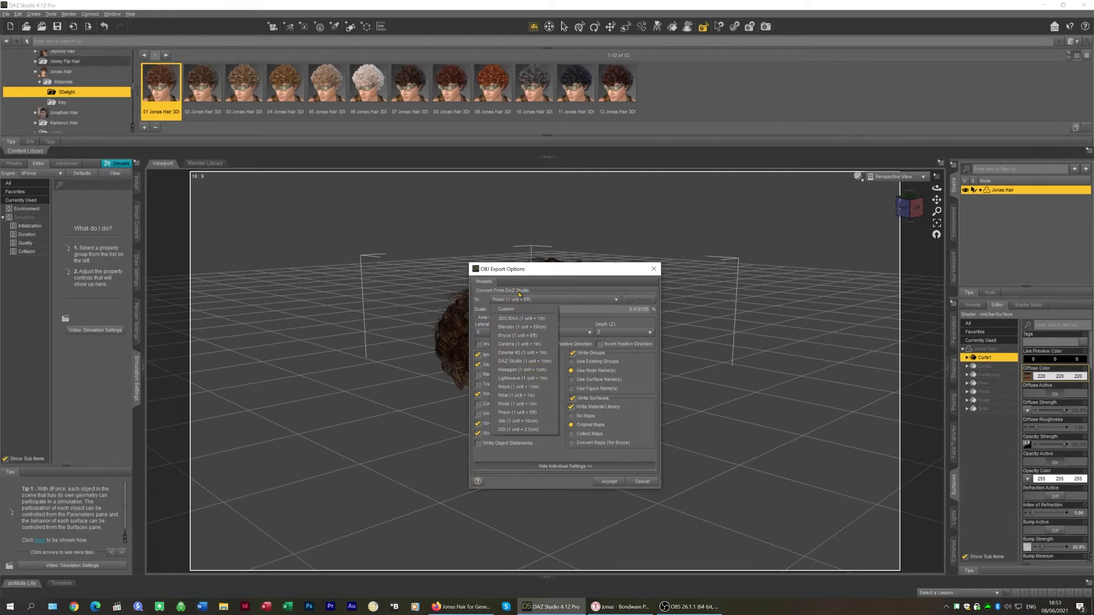
pyautogui.click(522, 413)
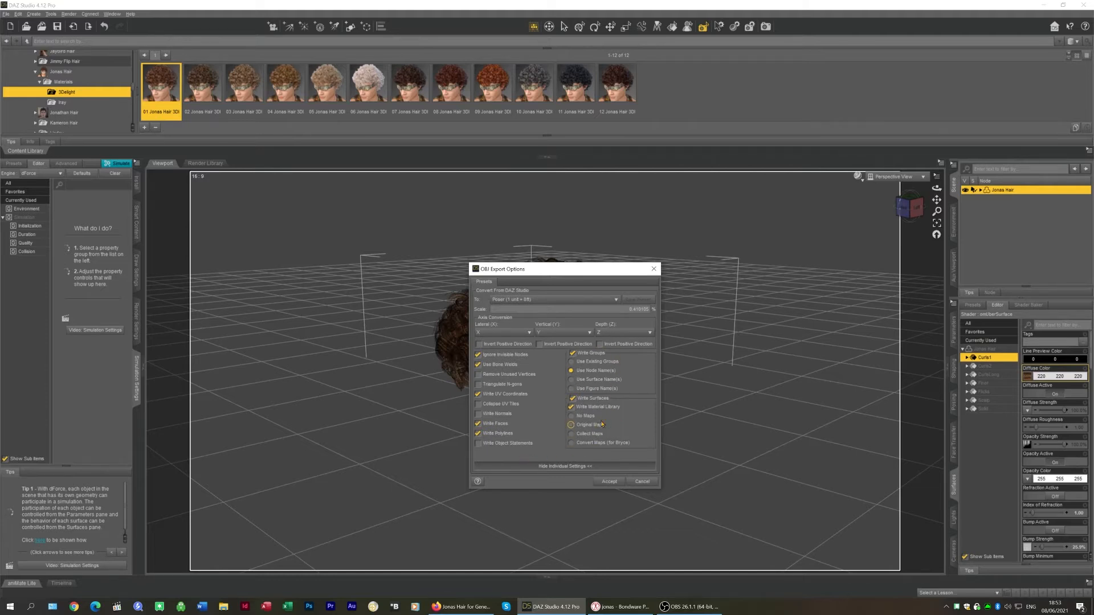
pyautogui.click(609, 482)
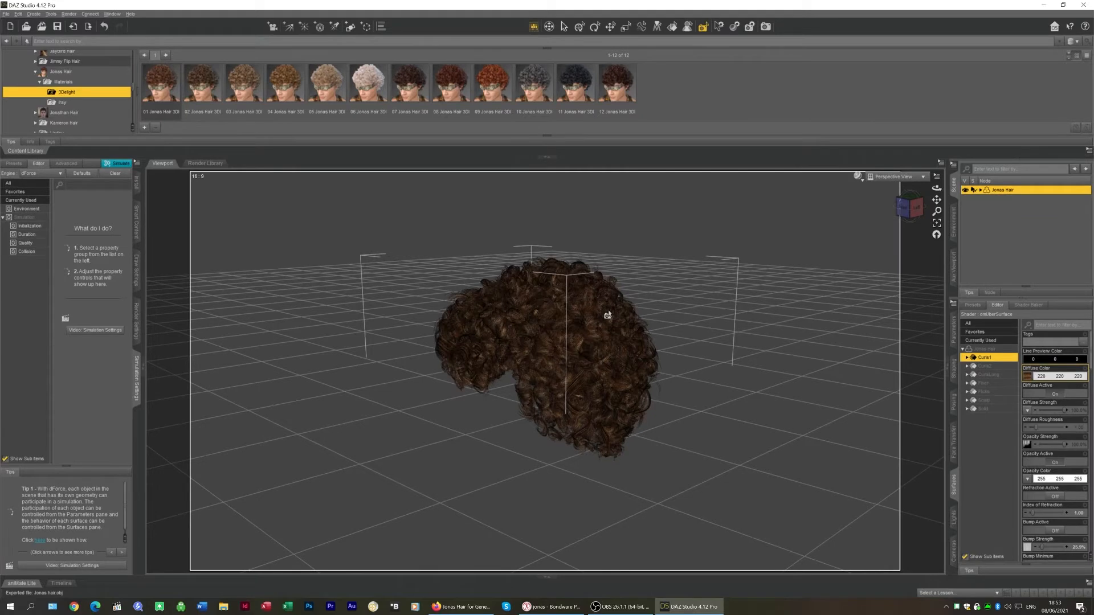
pyautogui.scroll(4, 579, 293)
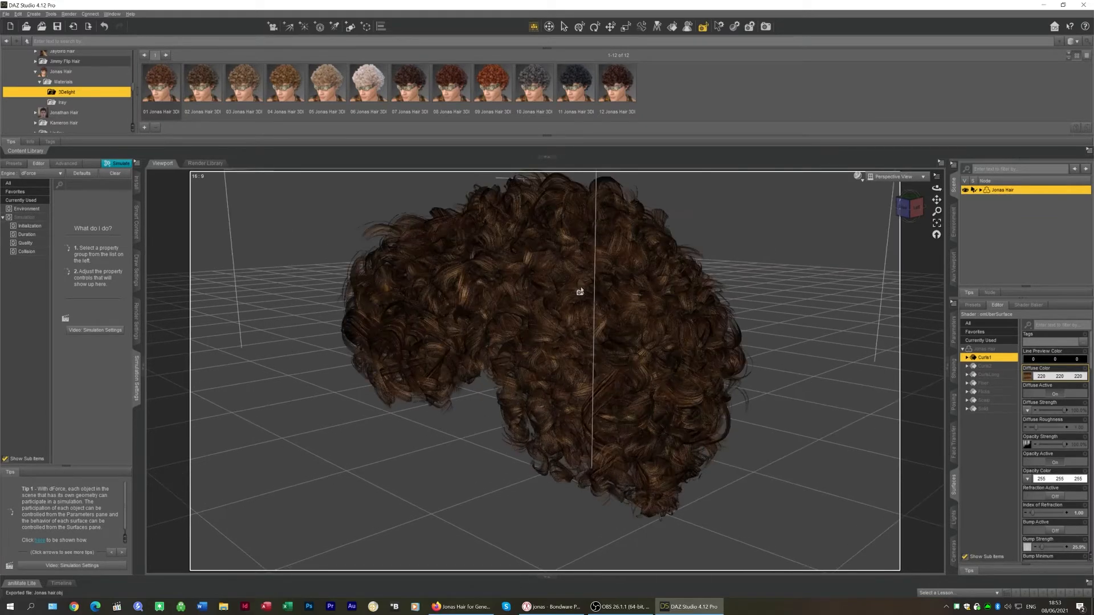
pyautogui.scroll(2, 579, 292)
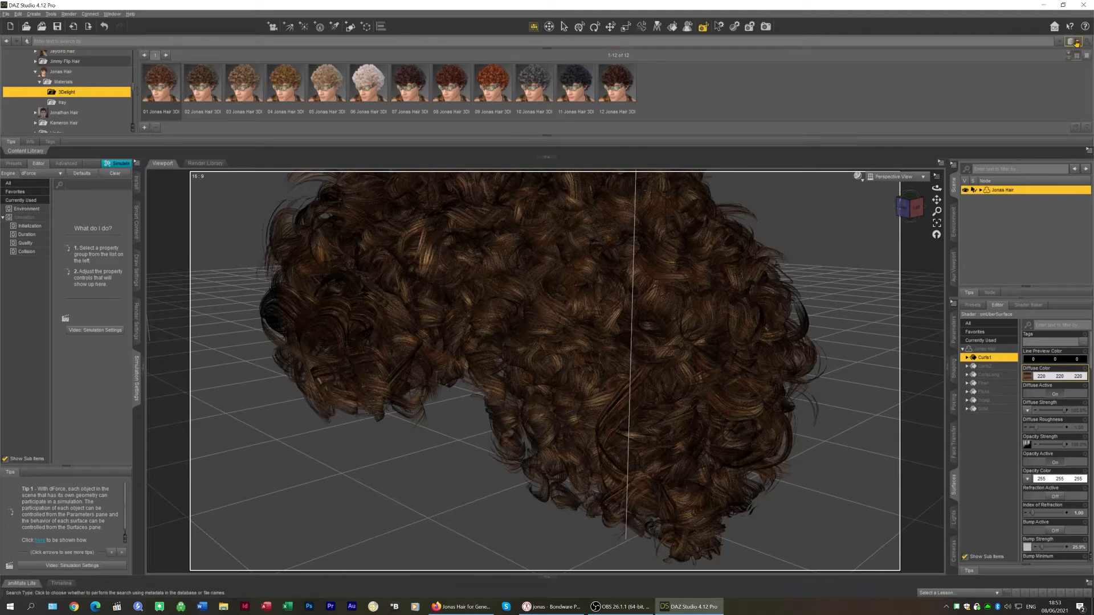
# Switch to Poser and import Jonas hair.obj as a Wavefront OBJ with the default import options
pyautogui.click(553, 612)
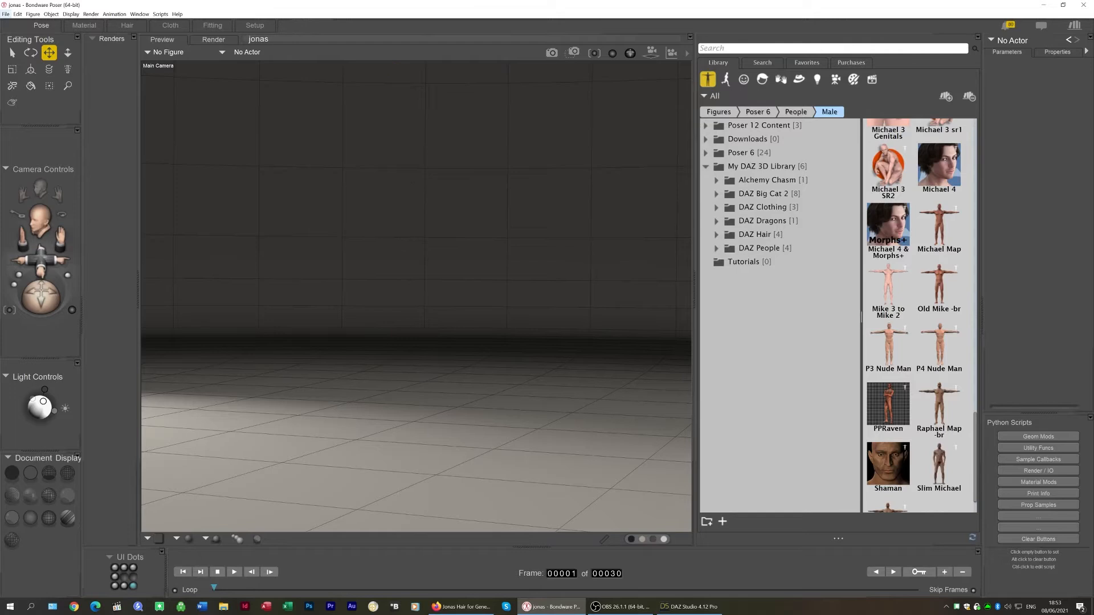
pyautogui.click(6, 14)
pyautogui.moveTo(30, 94)
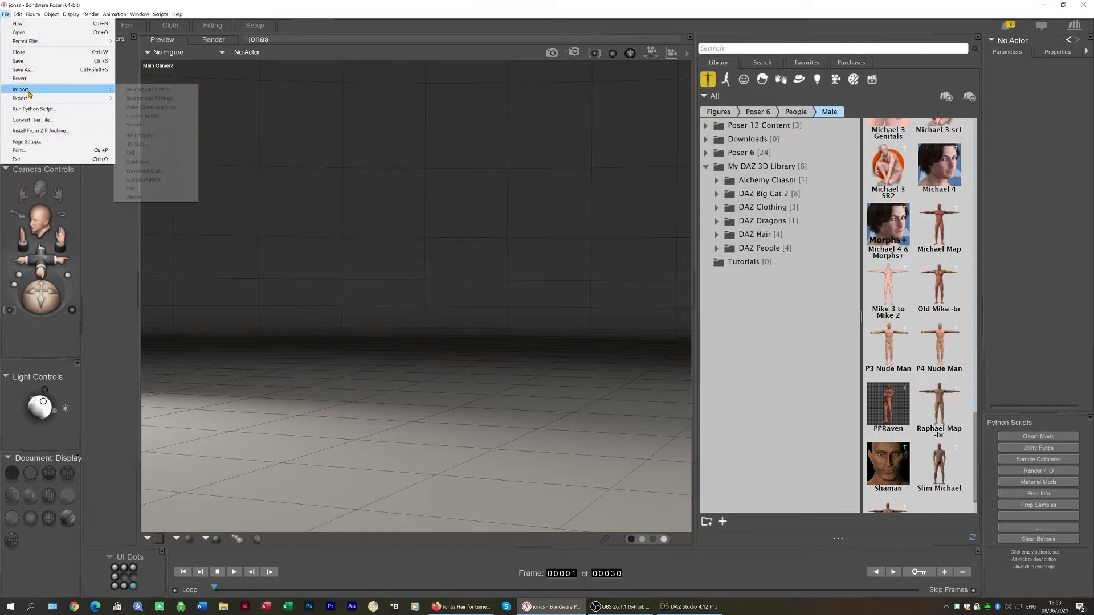
pyautogui.click(161, 170)
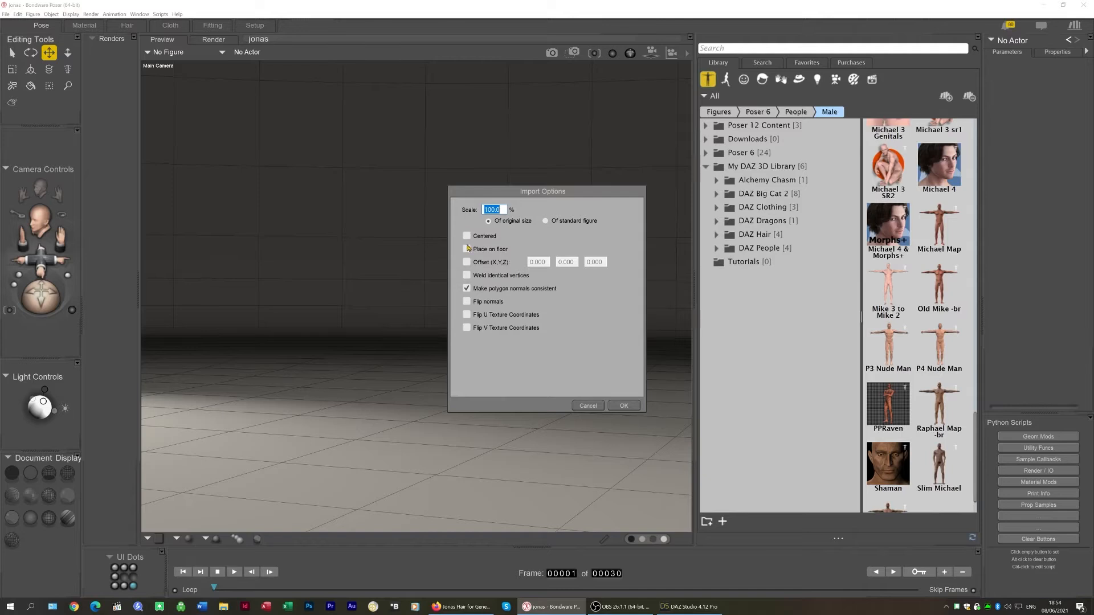
pyautogui.click(625, 406)
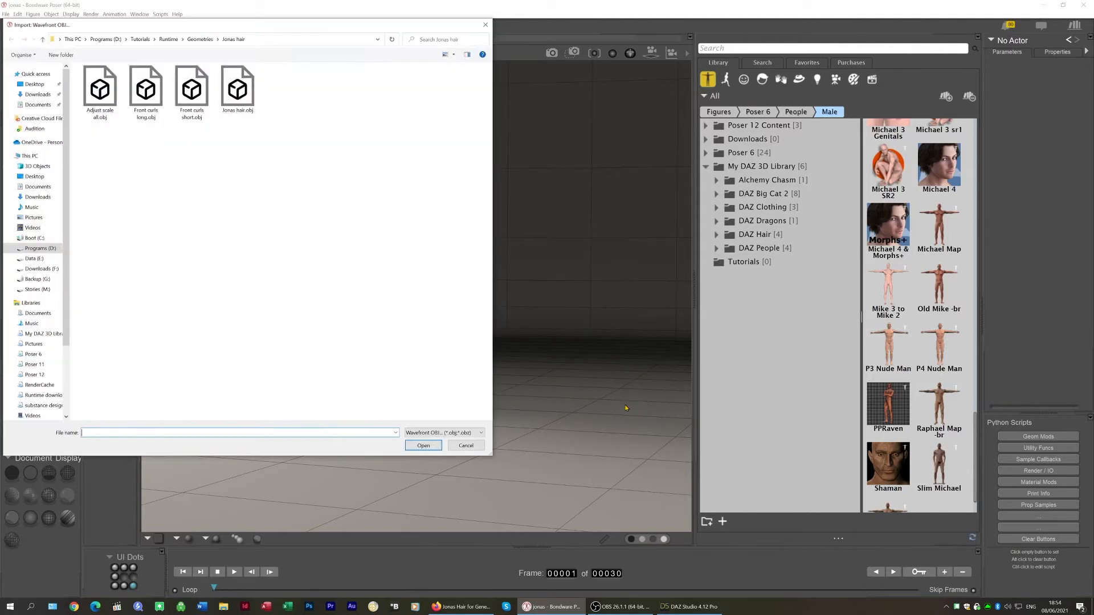
pyautogui.click(248, 78)
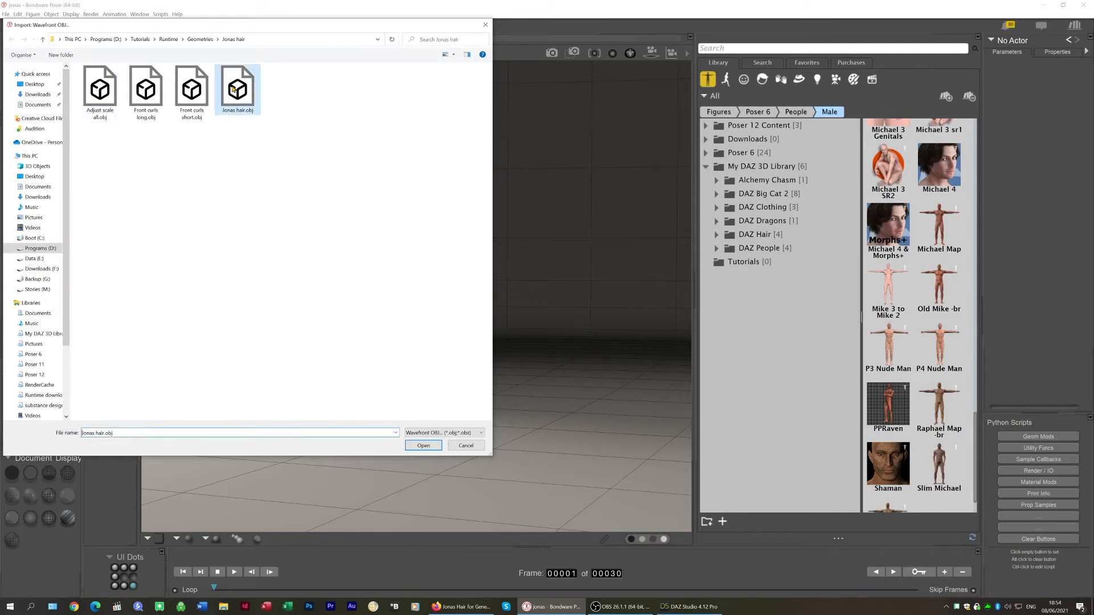
pyautogui.click(423, 446)
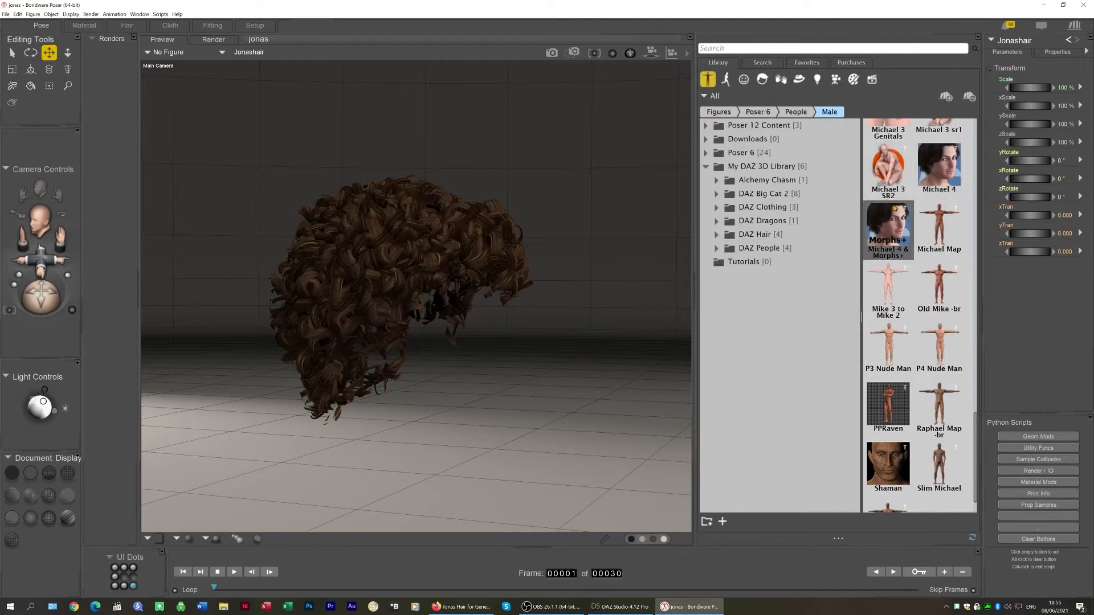
# Switch back to DAZ Studio and browse the hair's morphs in the Shaping pane
pyautogui.click(629, 607)
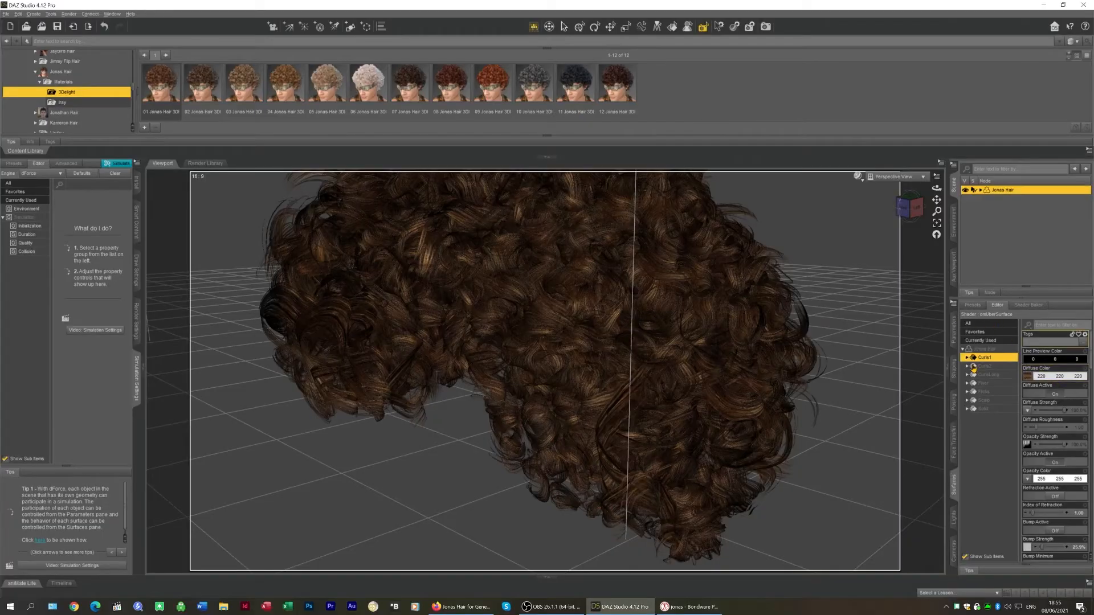
pyautogui.click(955, 369)
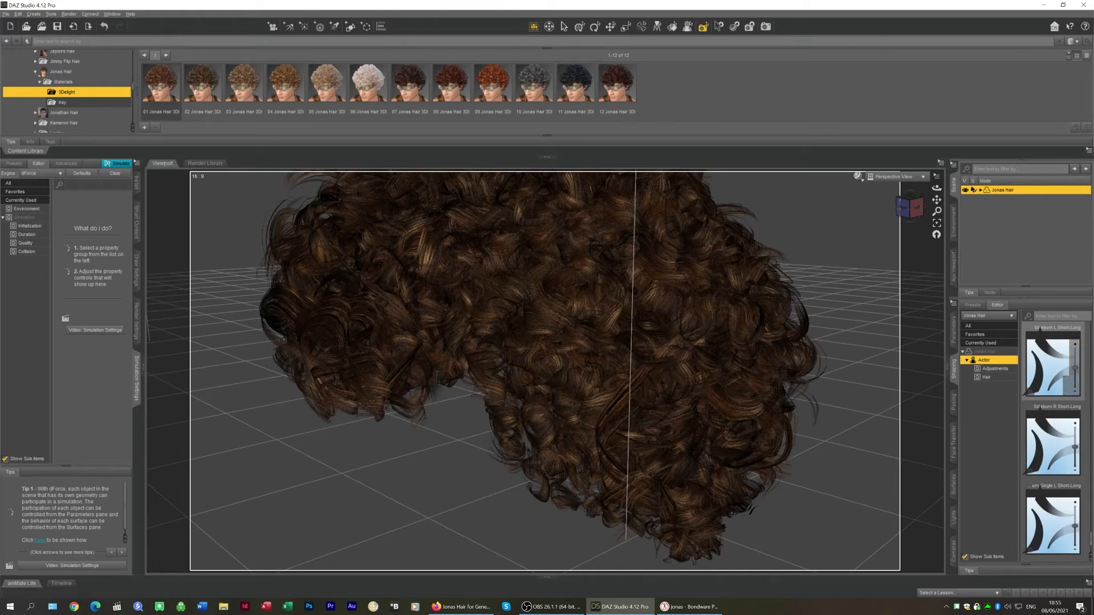
pyautogui.scroll(-3, 1086, 539)
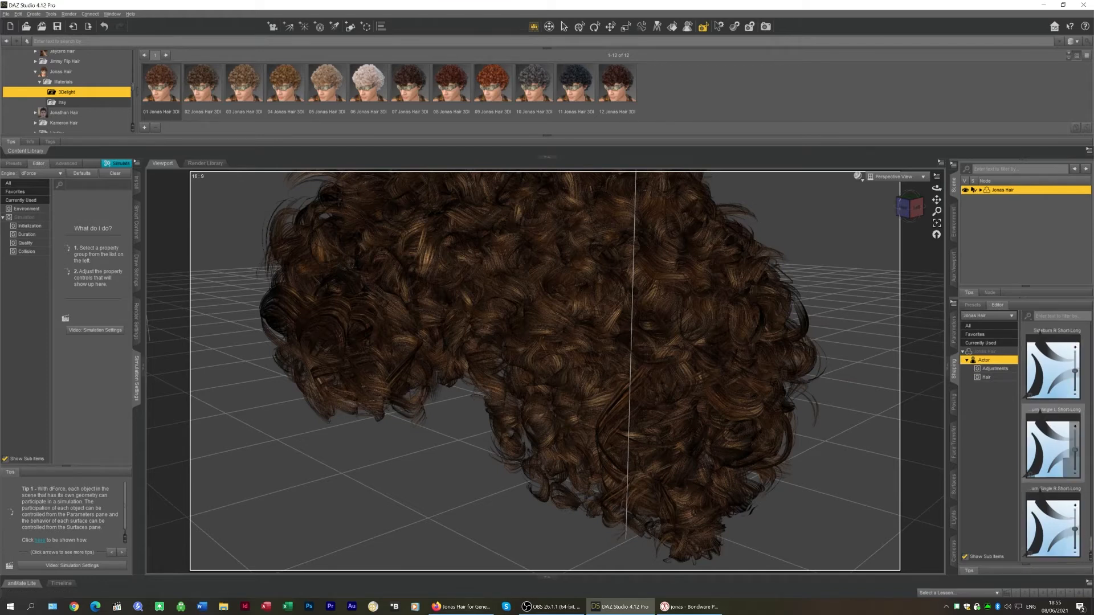
pyautogui.scroll(5, 1053, 442)
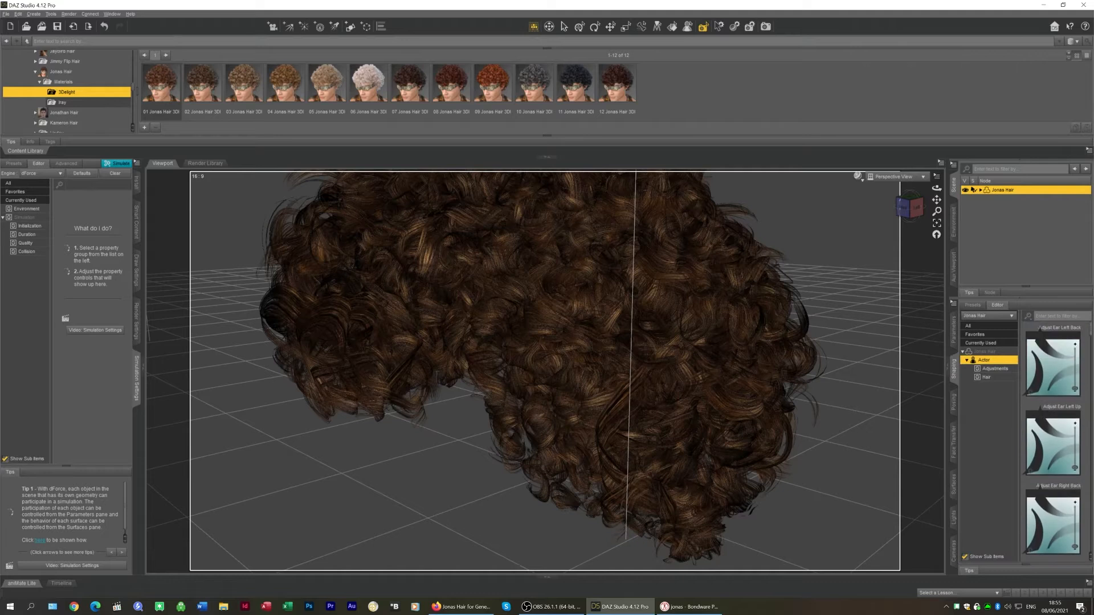
pyautogui.scroll(-5, 1072, 386)
pyautogui.scroll(2, 1072, 386)
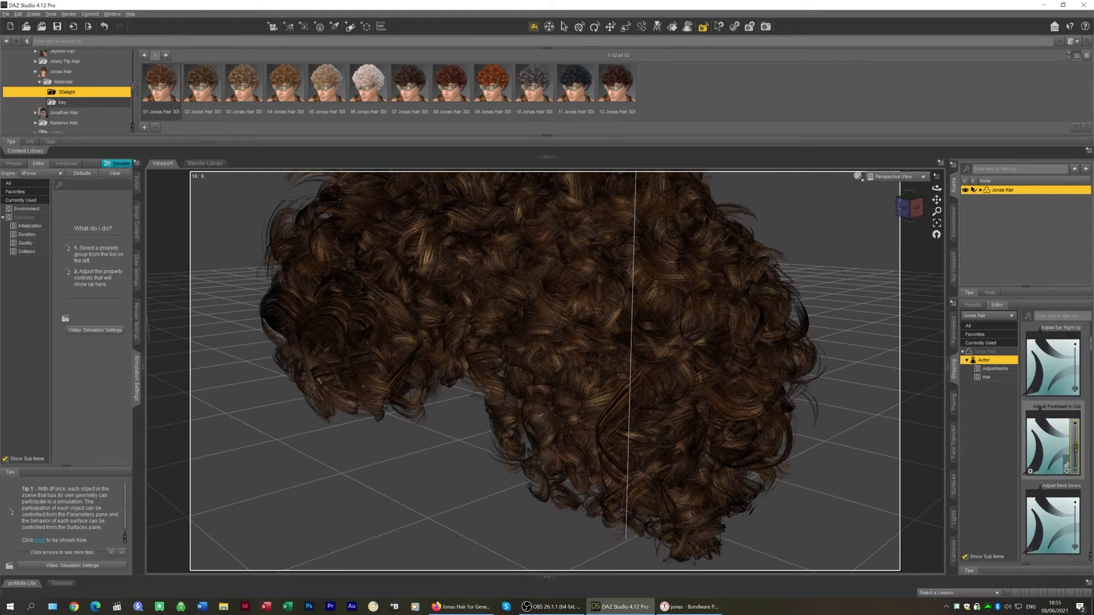
# Adjust the hair's Adjust Forehead In-Out morph slider
pyautogui.moveTo(1075, 447); pyautogui.dragTo(1087, 544)
pyautogui.moveTo(1070, 422); pyautogui.dragTo(1053, 317)
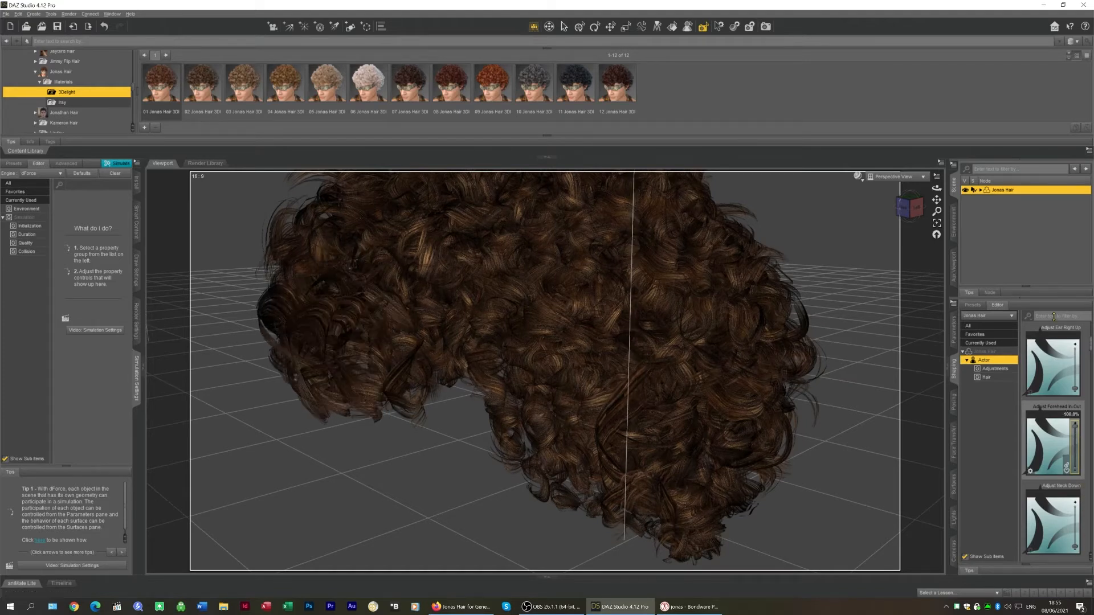
pyautogui.moveTo(1057, 422); pyautogui.dragTo(1067, 528)
pyautogui.moveTo(1073, 480); pyautogui.dragTo(1085, 448)
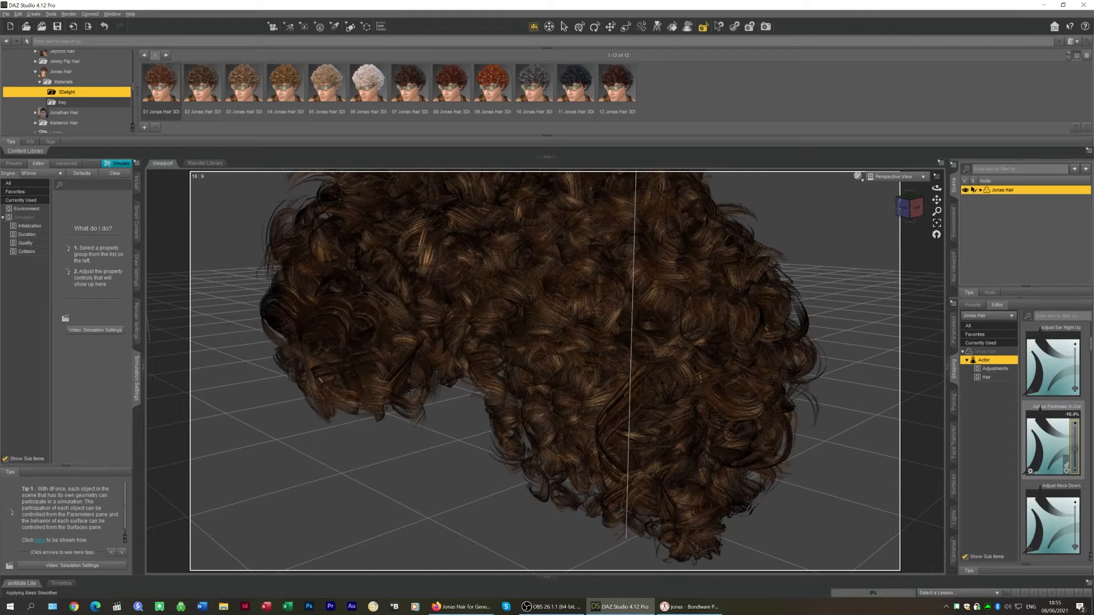
# Undo the previous slider change and set the hair's Adjust Forehead In-Out morph to 100%
pyautogui.hotkey('ctrl', 'z')
pyautogui.moveTo(1073, 447); pyautogui.dragTo(1073, 447)
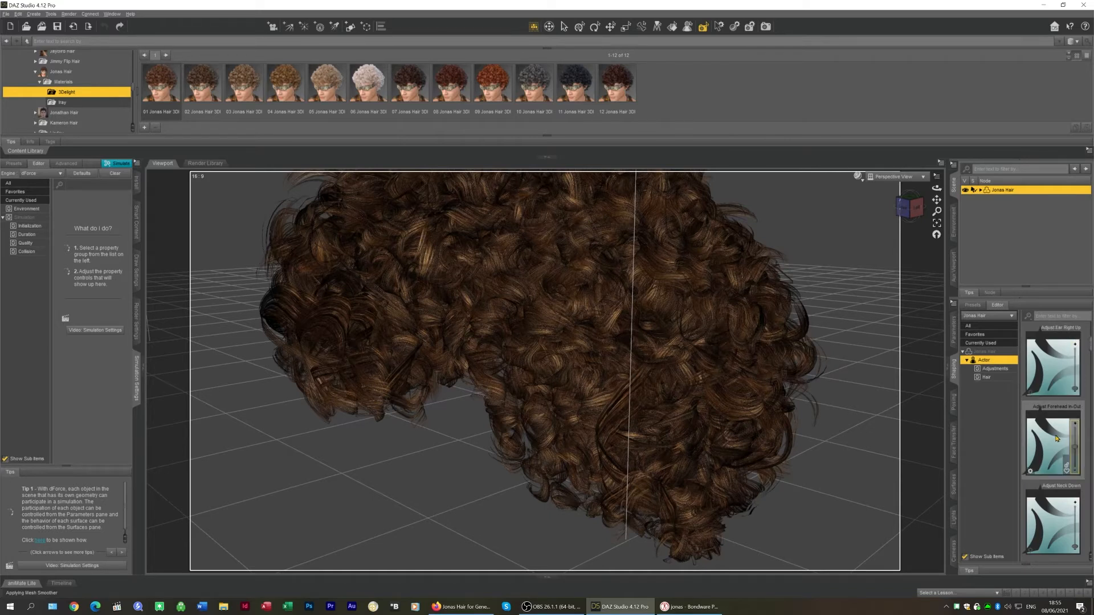
pyautogui.moveTo(1075, 447); pyautogui.dragTo(1076, 421)
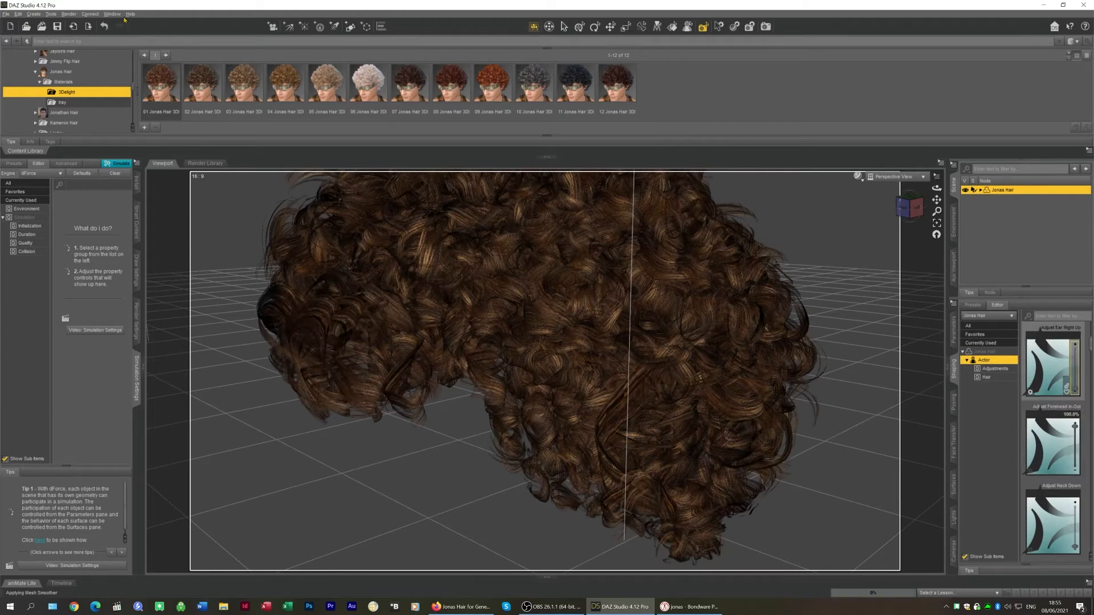
# Export the morphed hair as Adjust forehead in-out.obj using the Poser OBJ export options
pyautogui.click(5, 14)
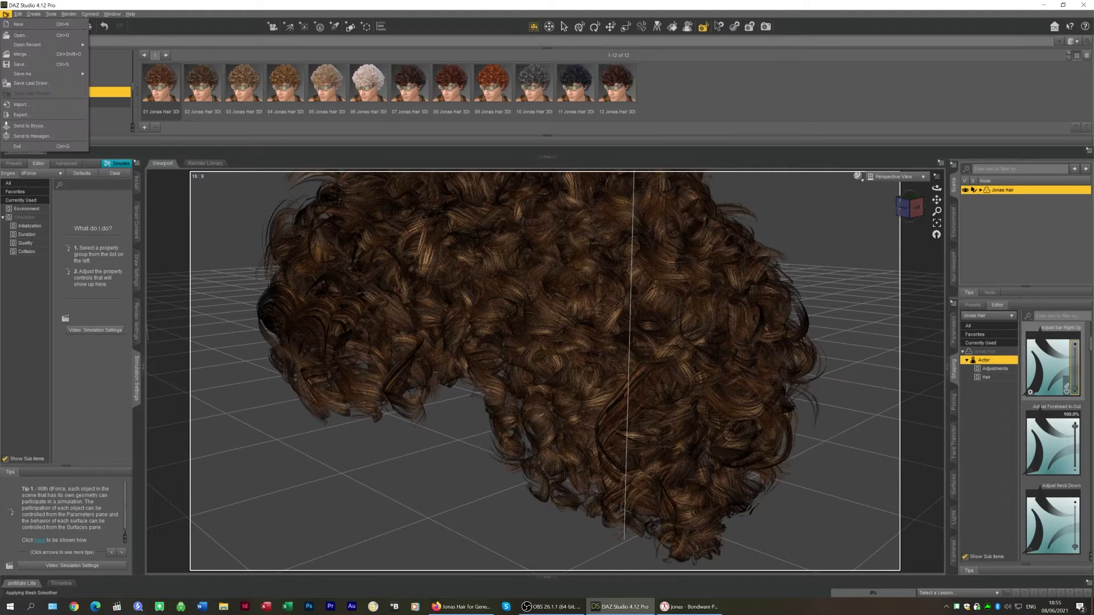
pyautogui.click(34, 117)
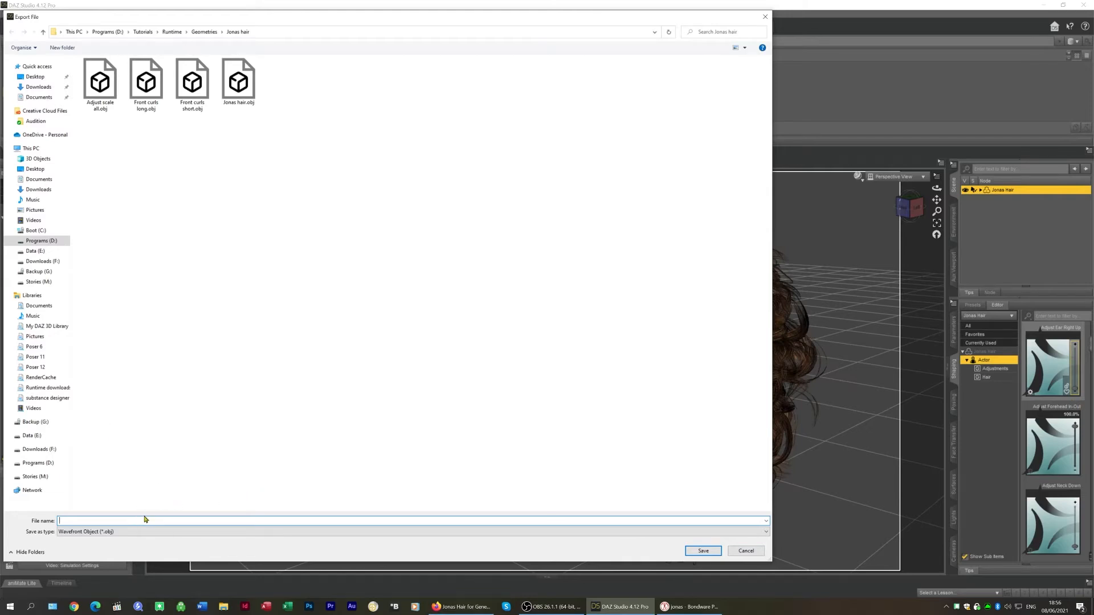
pyautogui.write('A')
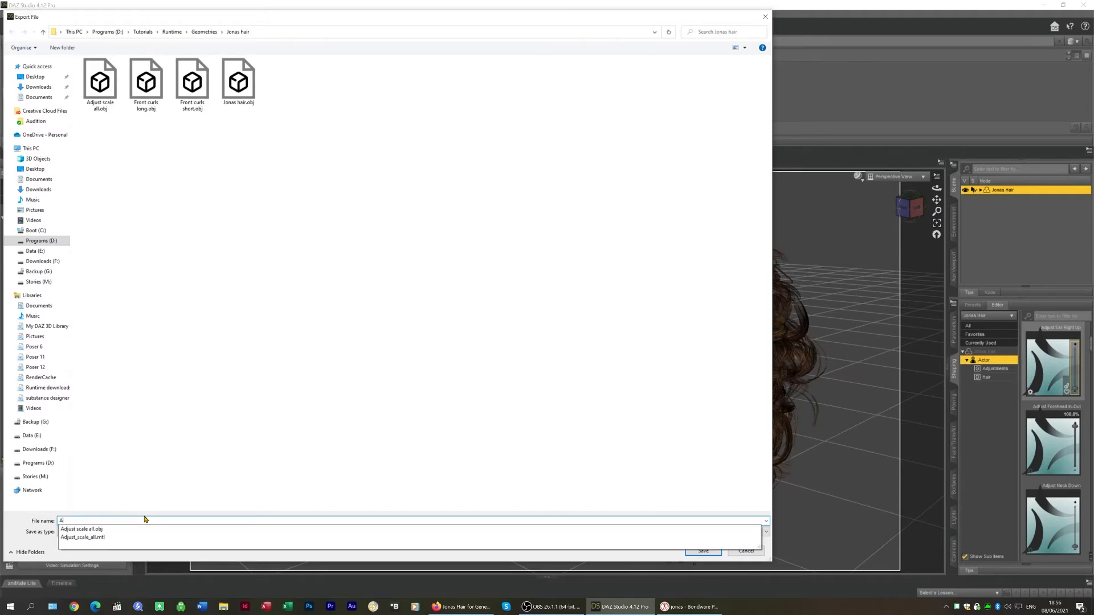
pyautogui.write('djust forehead in-out')
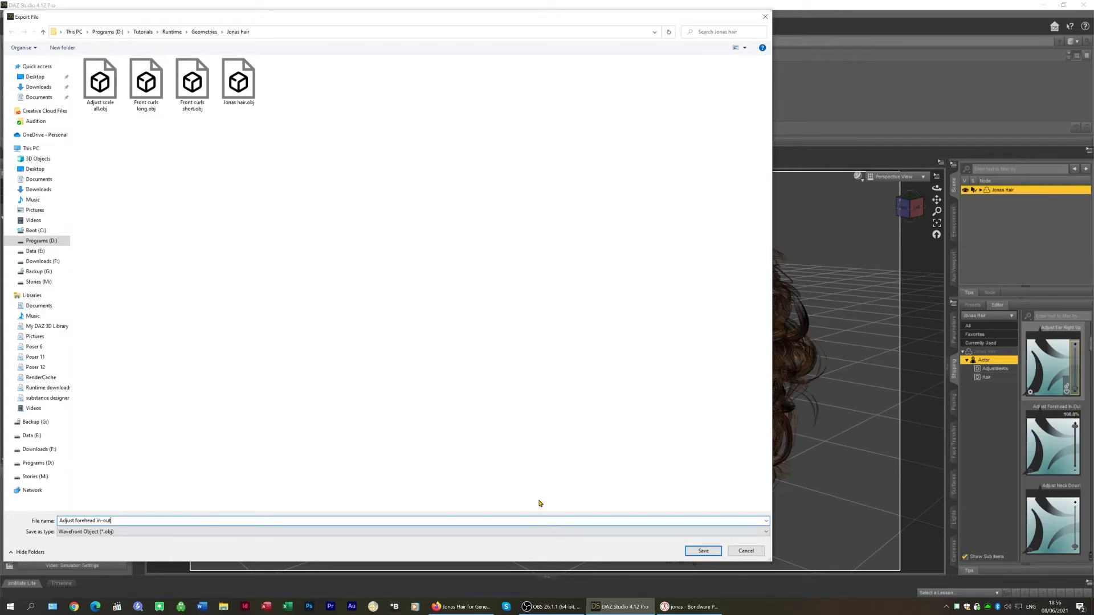
pyautogui.click(703, 551)
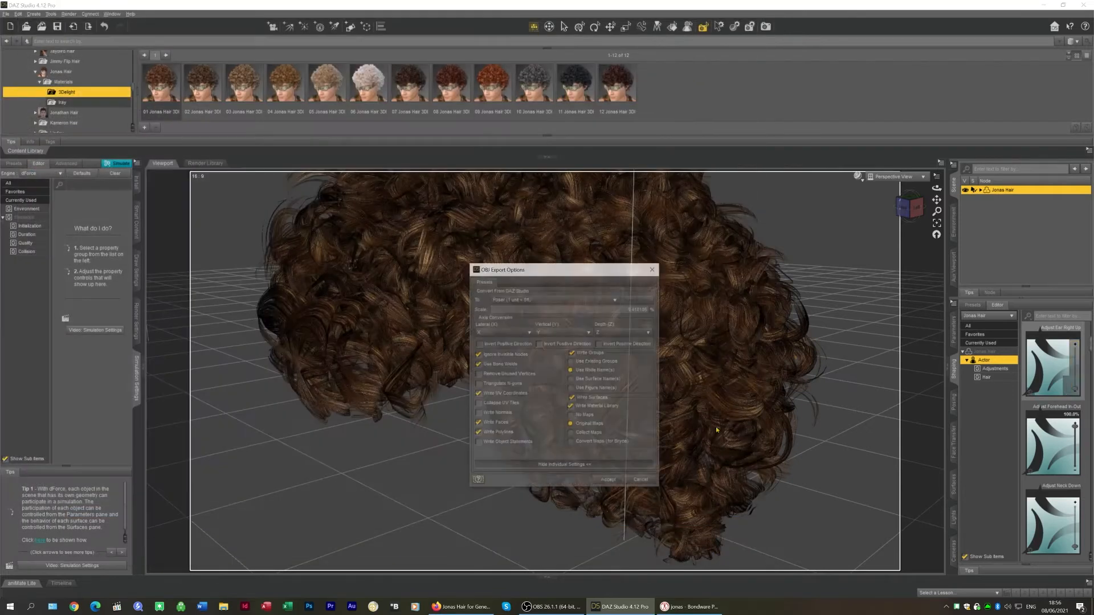
pyautogui.click(609, 482)
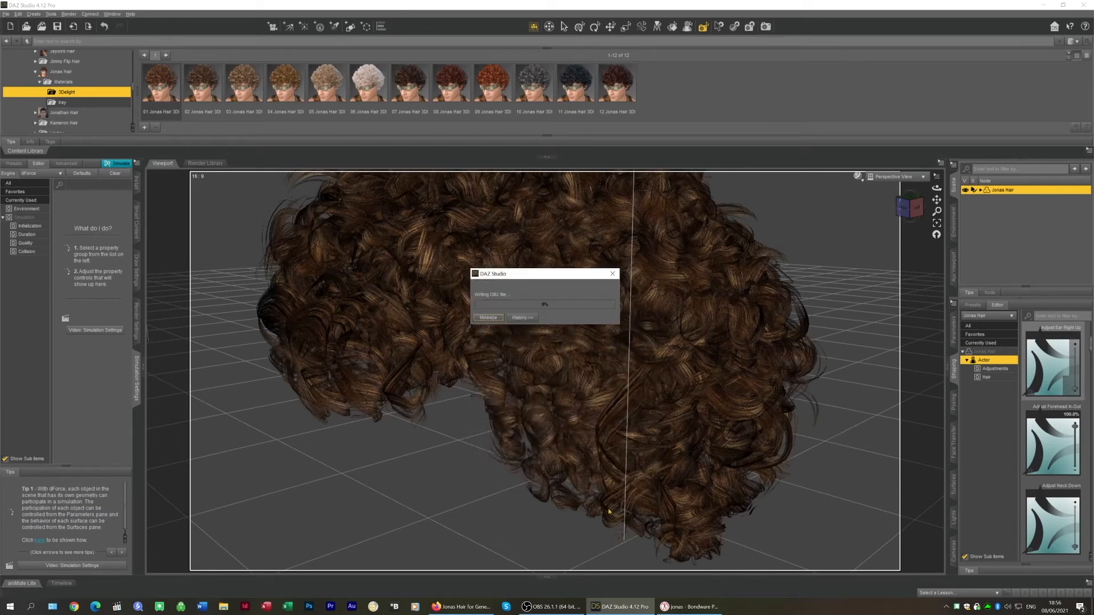
pyautogui.moveTo(694, 607)
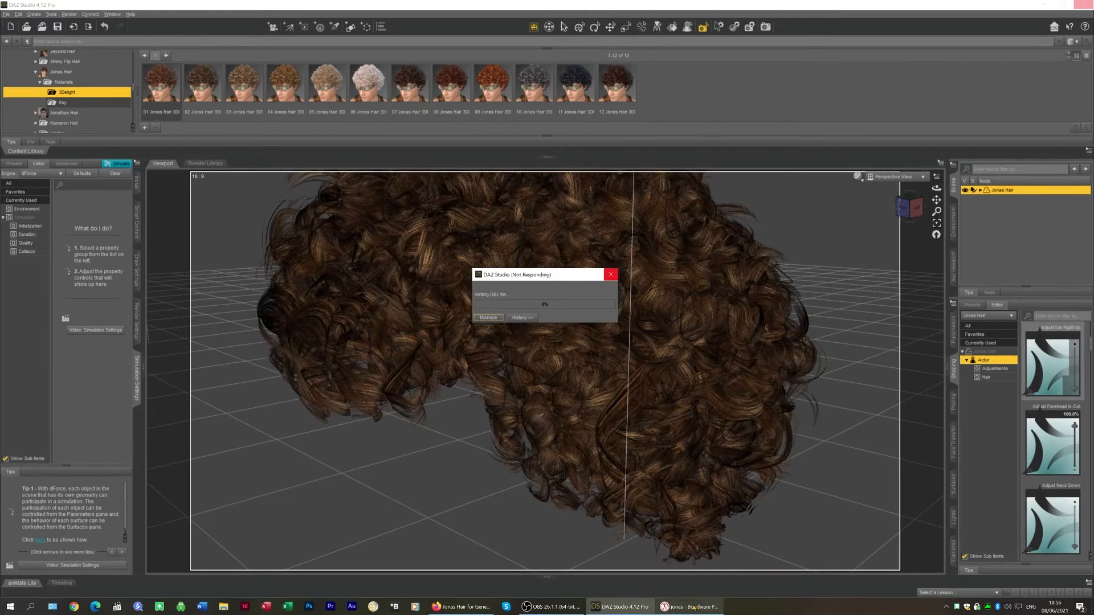
# Switch to Poser and load Adjust forehead in-out.obj as a morph target on the Jonas hair
pyautogui.click(694, 607)
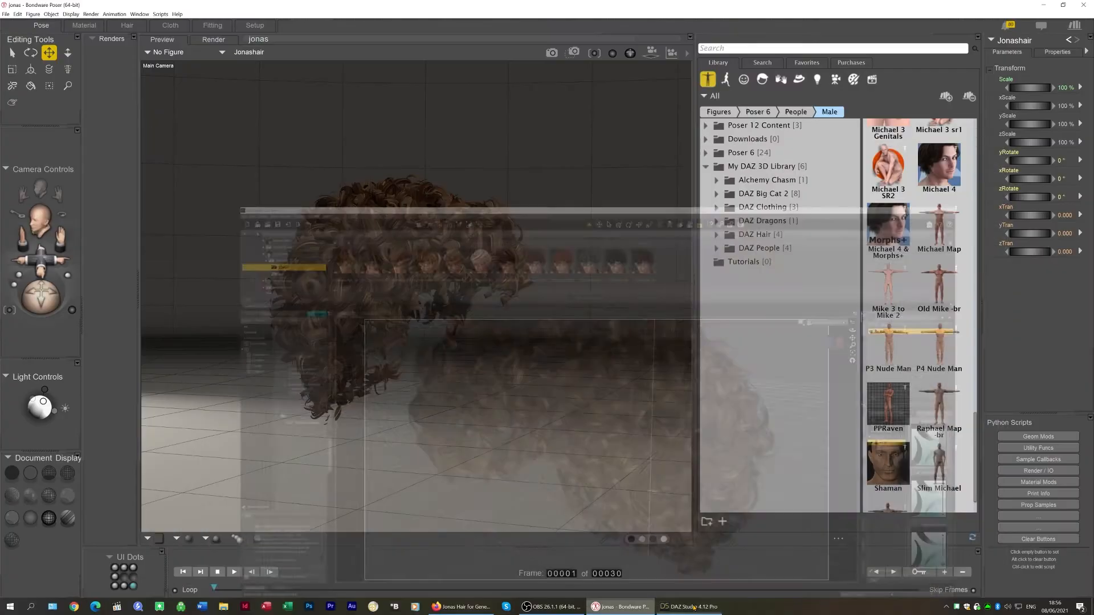
pyautogui.moveTo(694, 607)
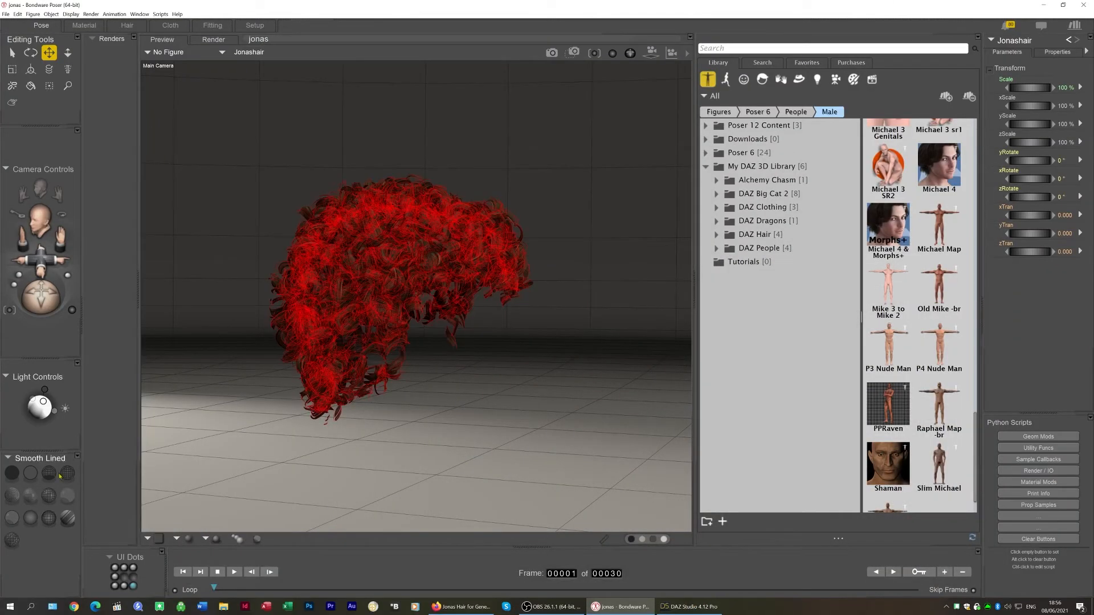
pyautogui.moveTo(41, 298); pyautogui.dragTo(9, 310)
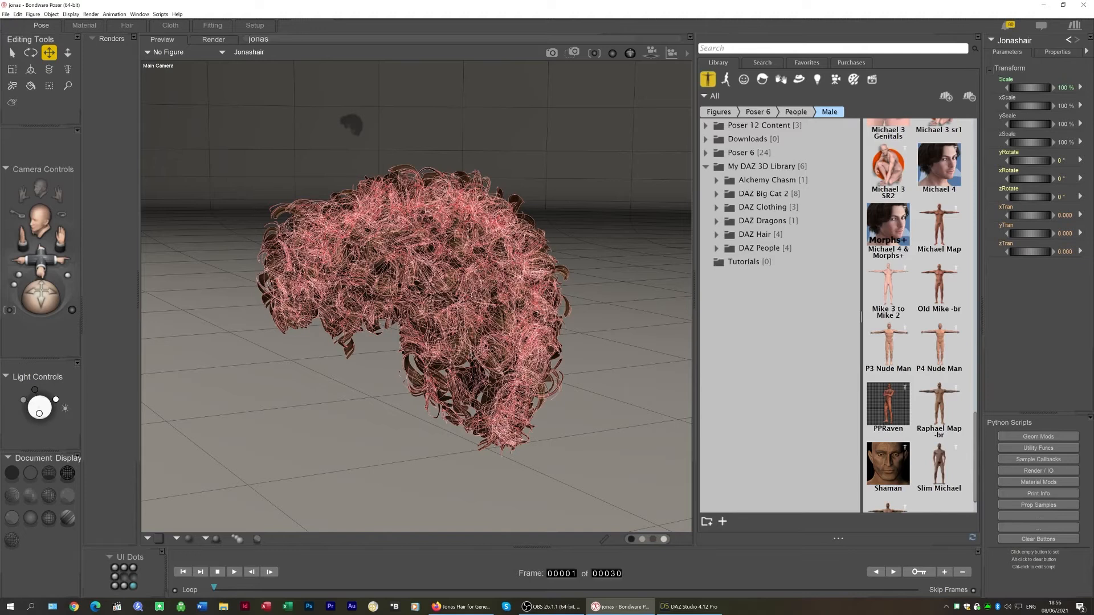
pyautogui.click(51, 14)
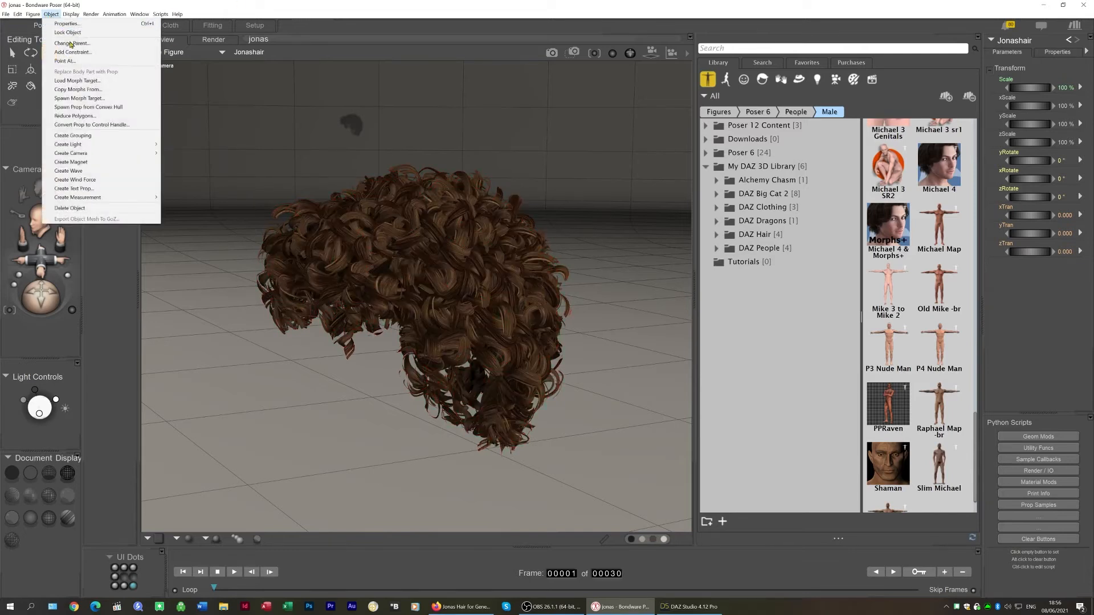
pyautogui.click(103, 82)
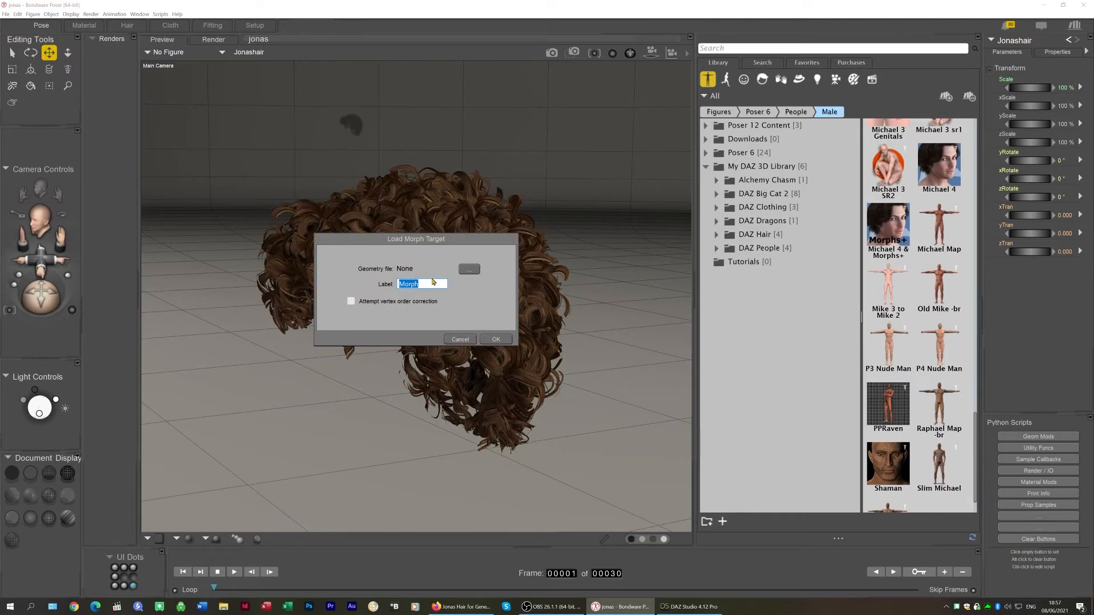
pyautogui.click(468, 269)
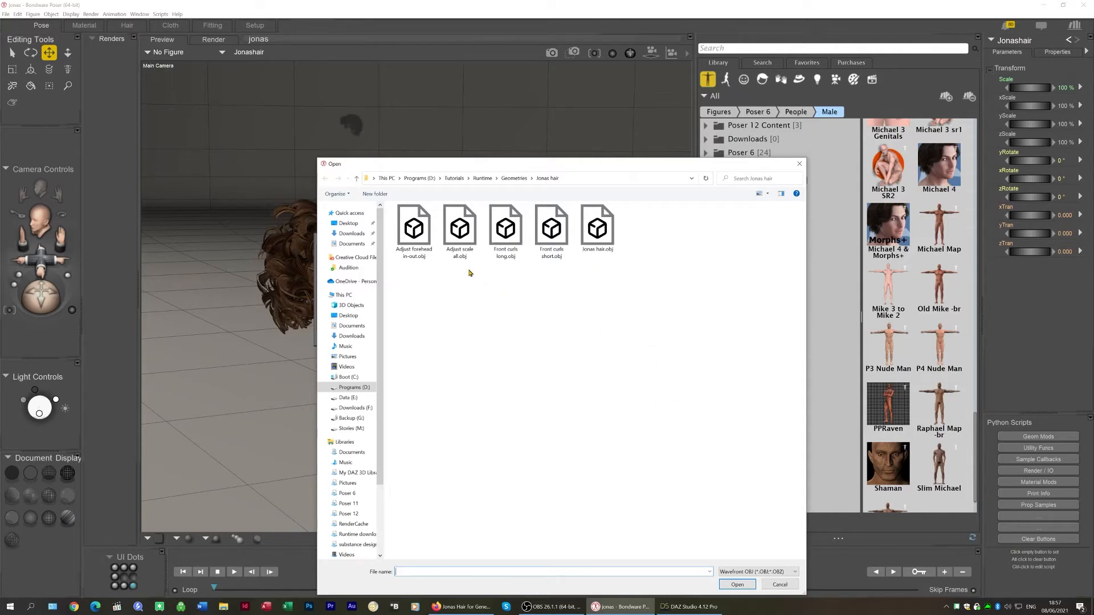
pyautogui.click(418, 218)
pyautogui.click(739, 585)
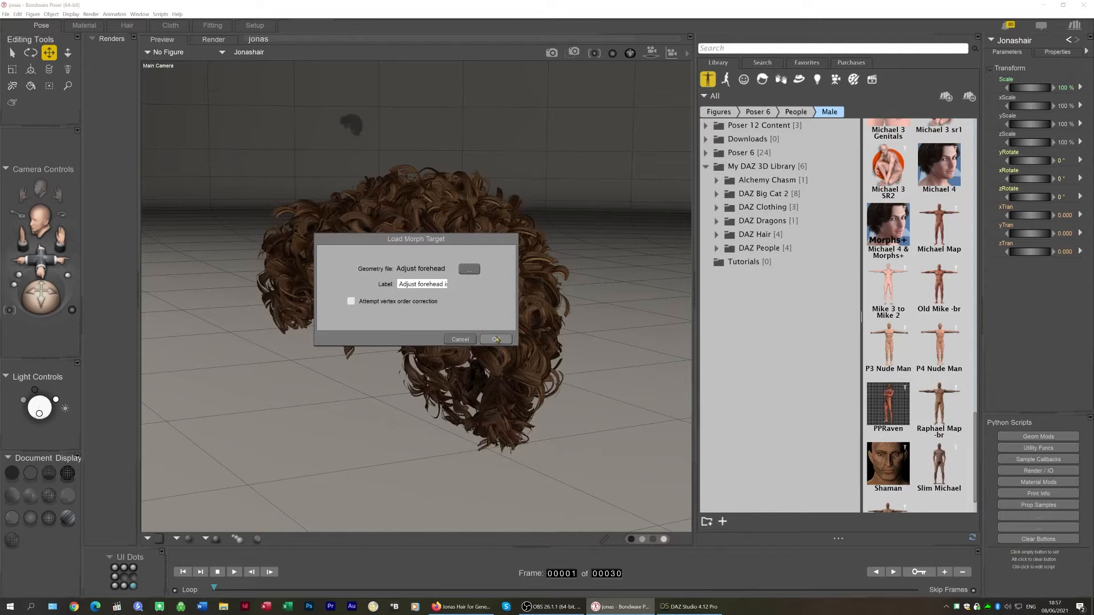
pyautogui.click(497, 340)
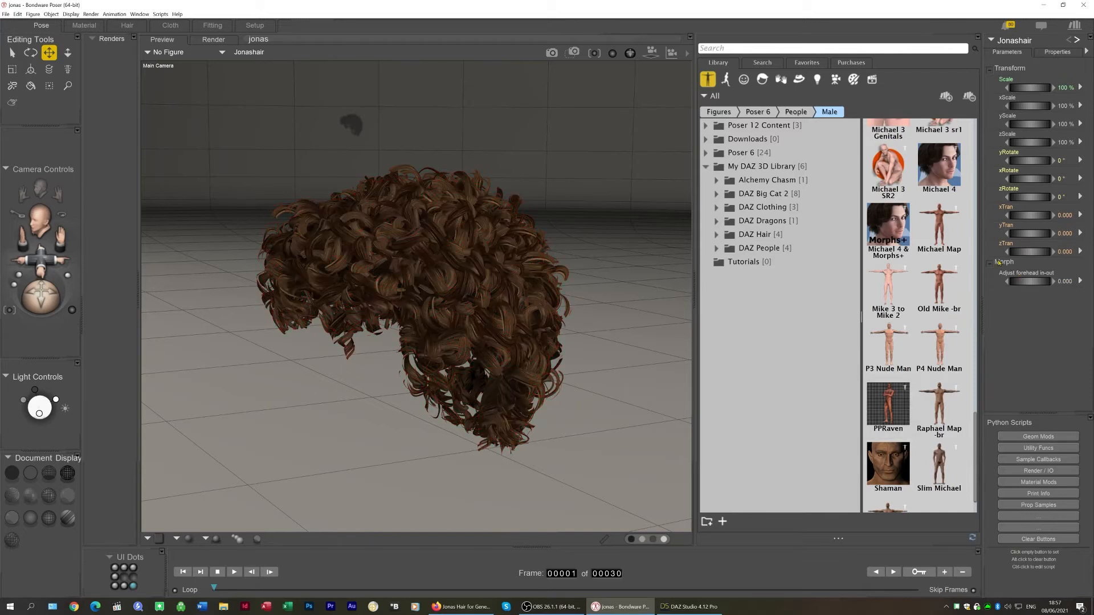
# Test the new Adjust forehead in-out morph dial and undo the change
pyautogui.moveTo(1021, 281); pyautogui.dragTo(964, 280)
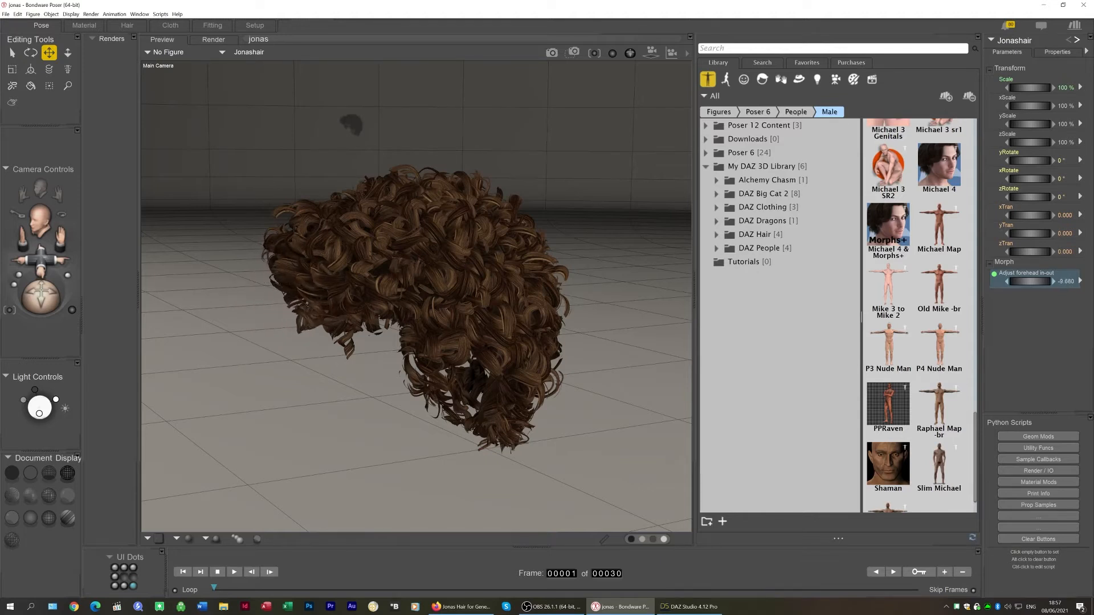
pyautogui.hotkey('ctrl', 'z')
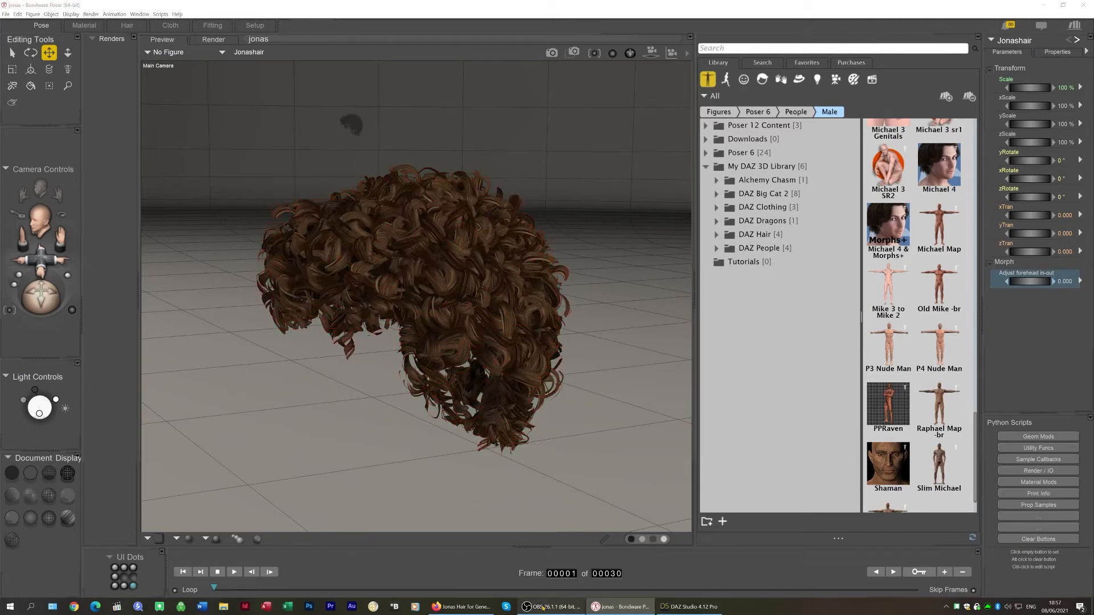
# Switch back to DAZ Studio and reset the Adjust Forehead In-Out morph to 0
pyautogui.click(688, 606)
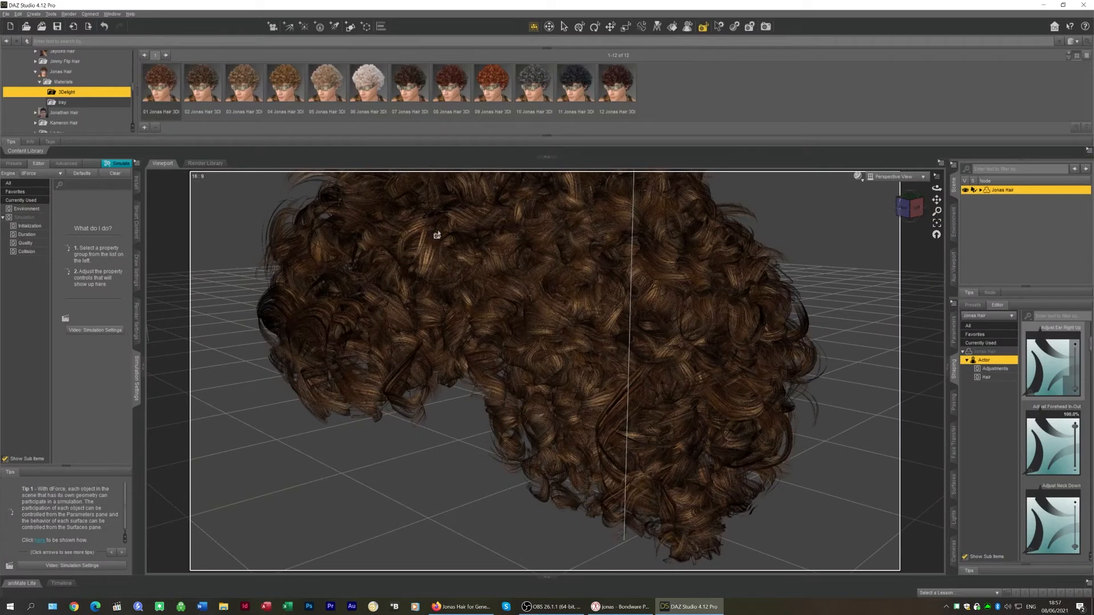
pyautogui.moveTo(1076, 425)
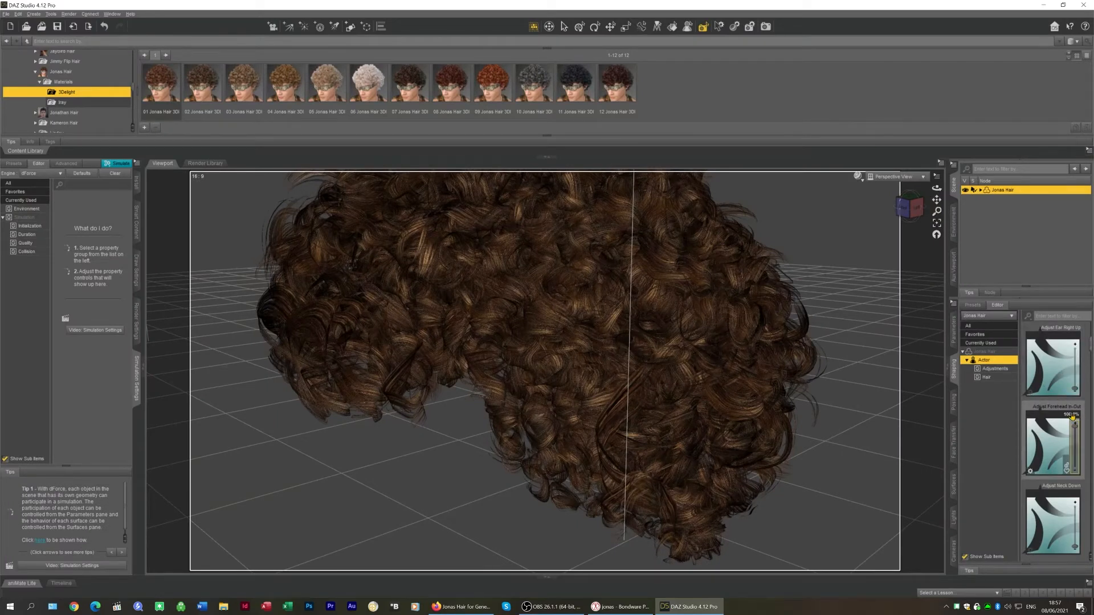
pyautogui.click(1069, 414)
pyautogui.write('0')
pyautogui.press('Return')
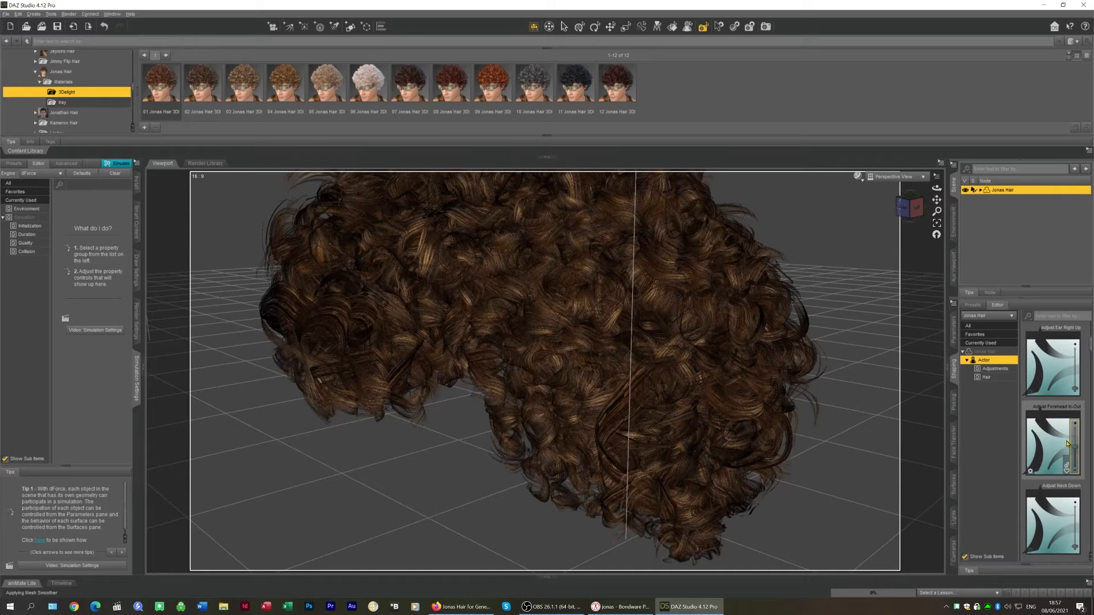
# Set the hair's Adjust Neck In-Out morph to 100%
pyautogui.scroll(-3, 1067, 442)
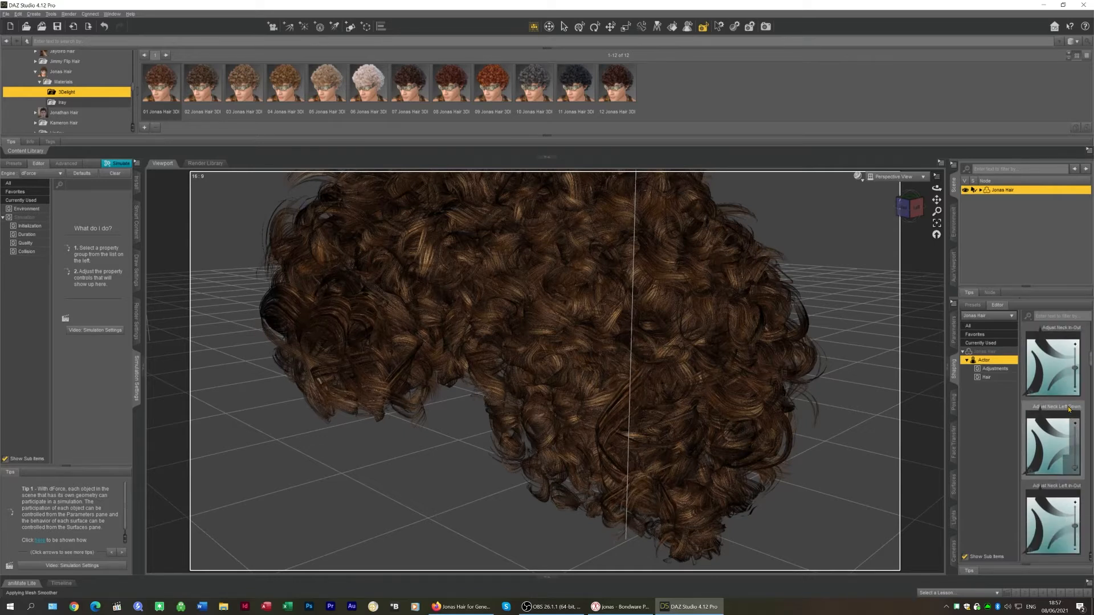
pyautogui.moveTo(1076, 368); pyautogui.dragTo(1062, 245)
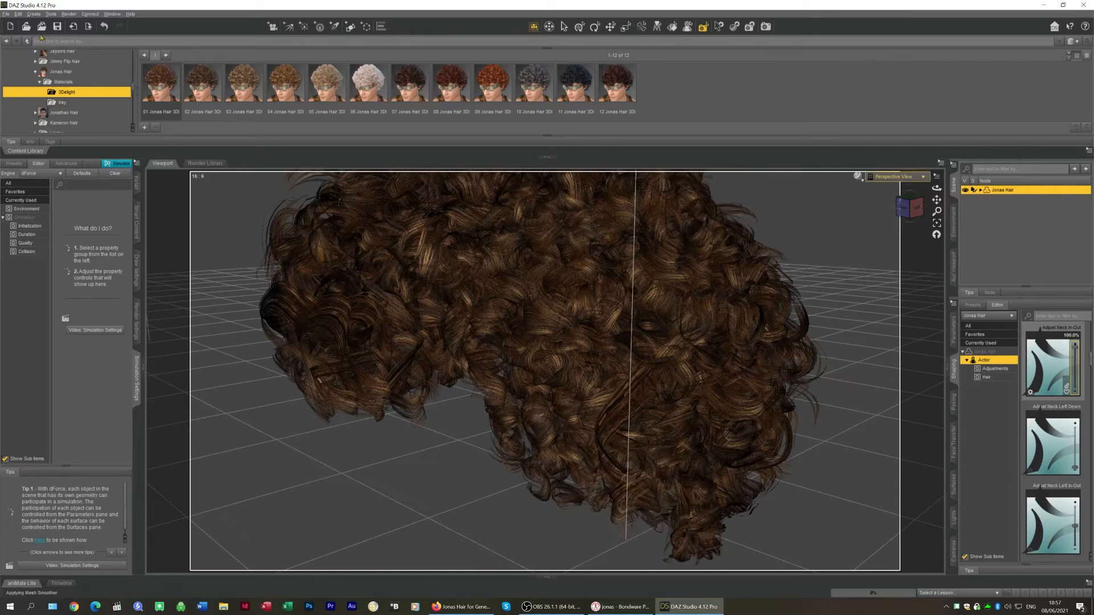
# Export the morphed hair as Adjust neck in-out.obj using the Poser OBJ export options
pyautogui.click(6, 13)
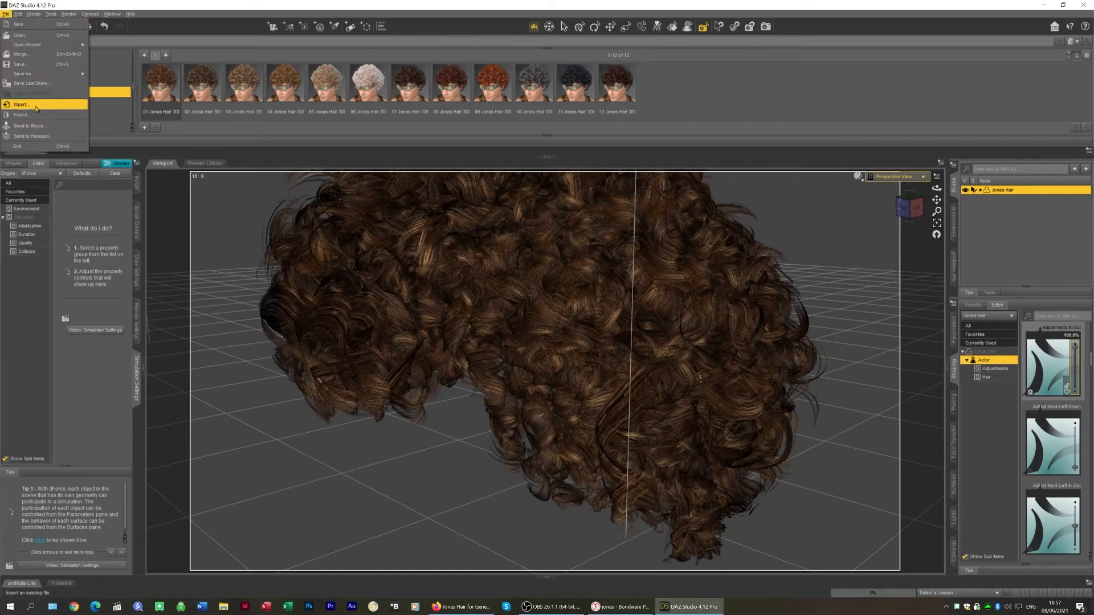
pyautogui.click(35, 114)
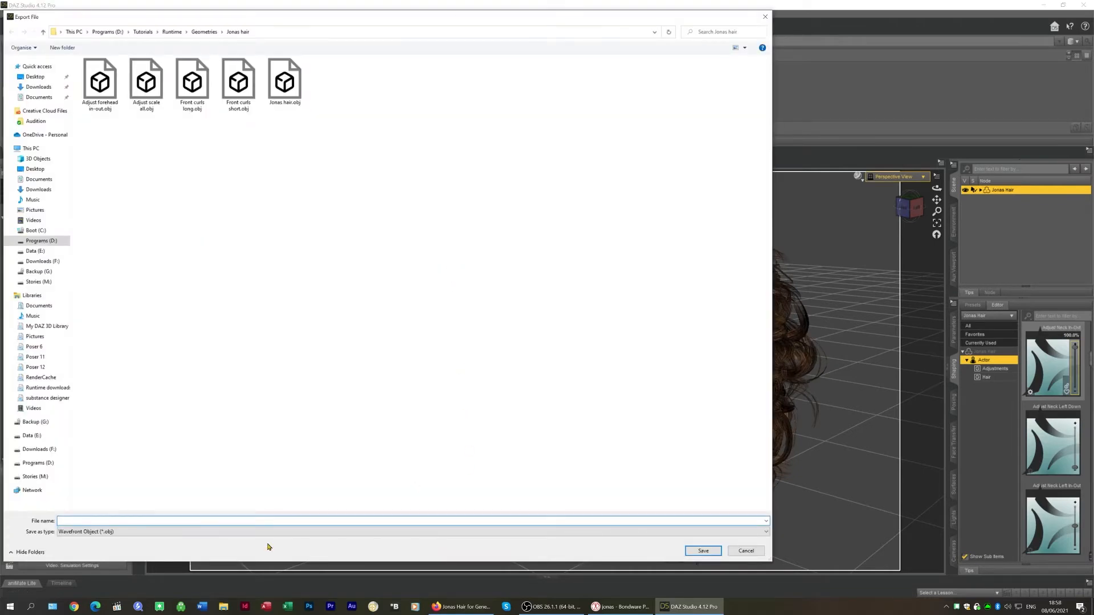
pyautogui.write('Adjust ne')
pyautogui.click(703, 551)
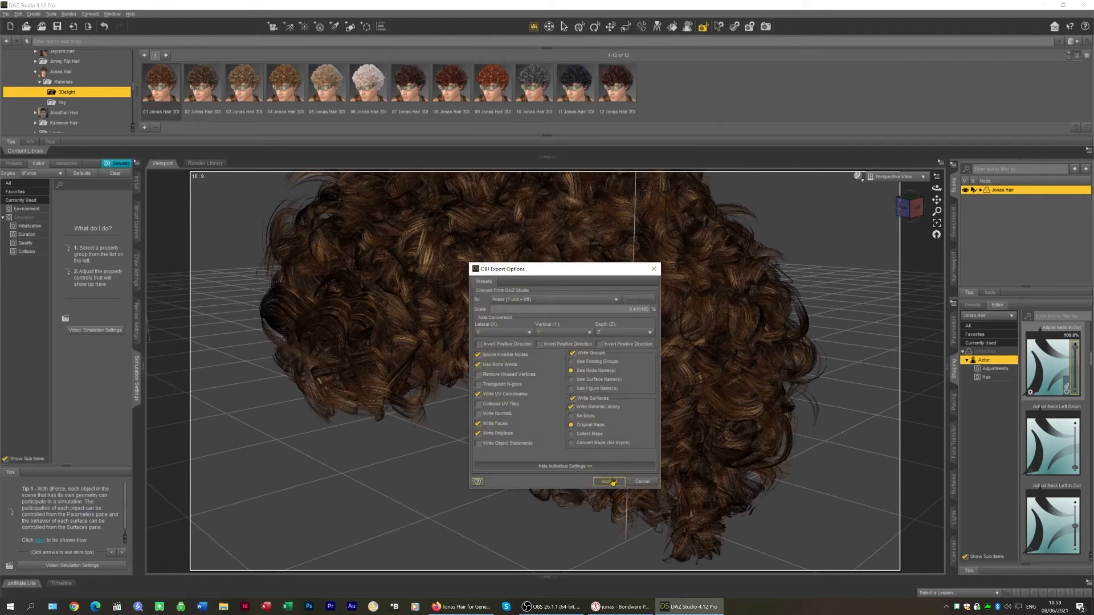
pyautogui.click(610, 481)
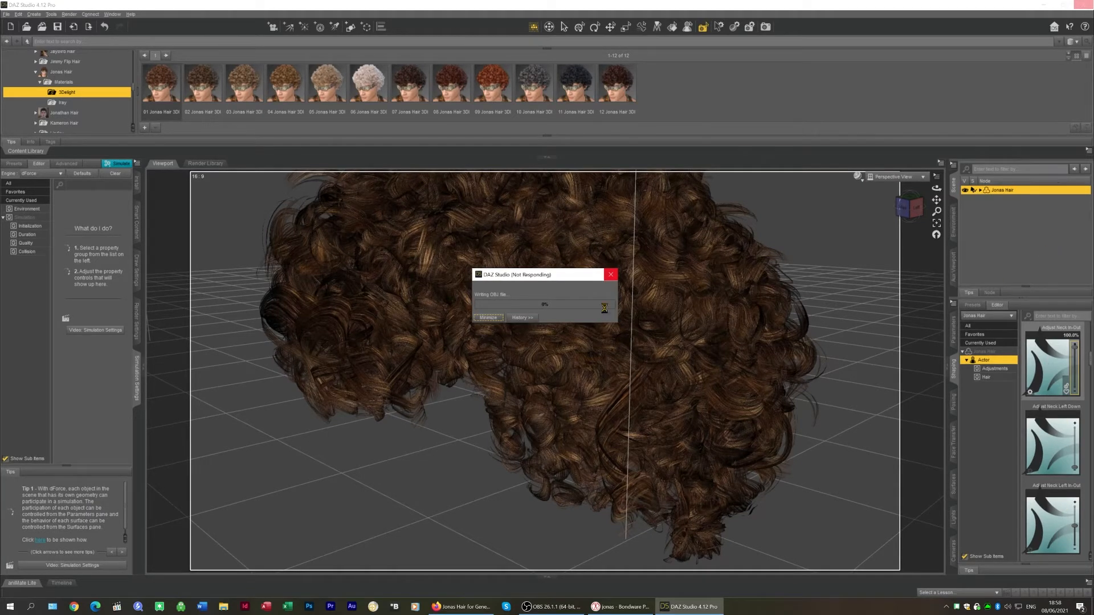
# Switch to Poser and load Adjust neck in-out.obj as a morph target on the Jonas hair
pyautogui.click(620, 608)
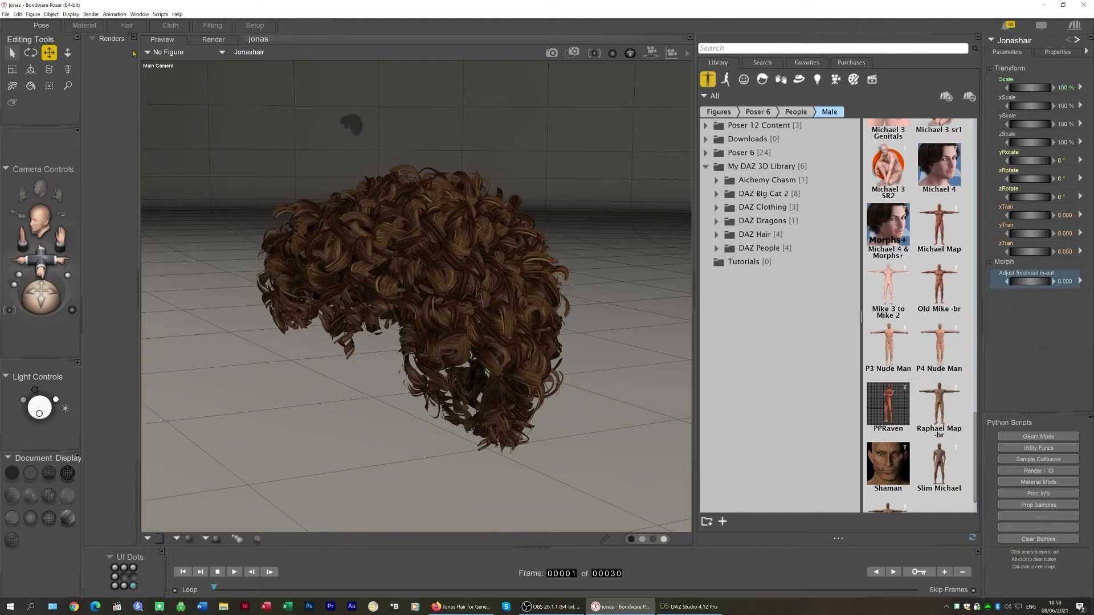
pyautogui.click(51, 14)
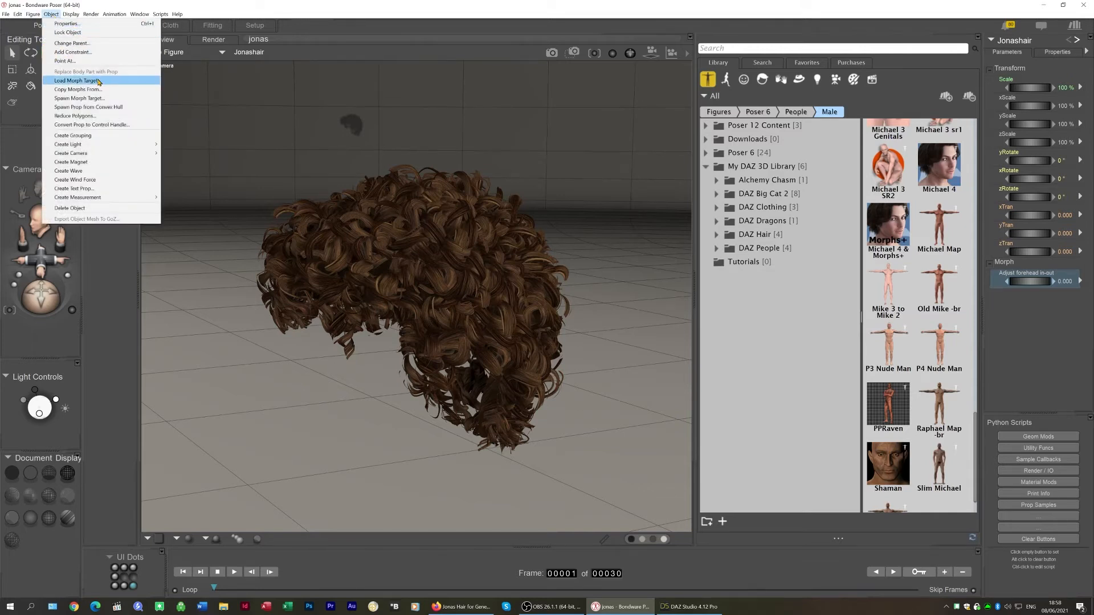
pyautogui.click(77, 81)
pyautogui.click(469, 269)
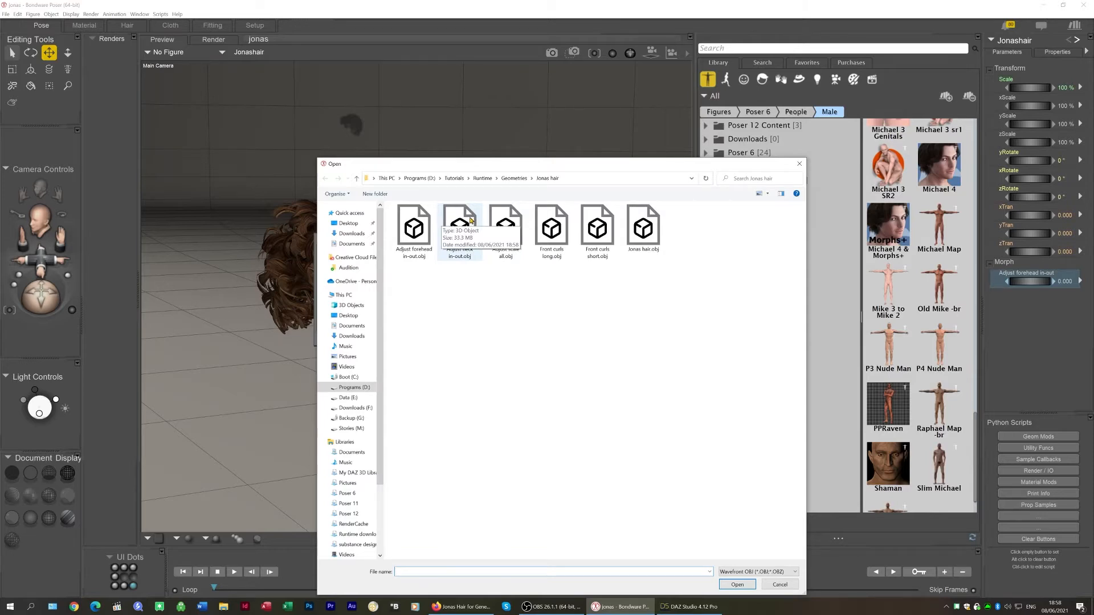
pyautogui.click(465, 223)
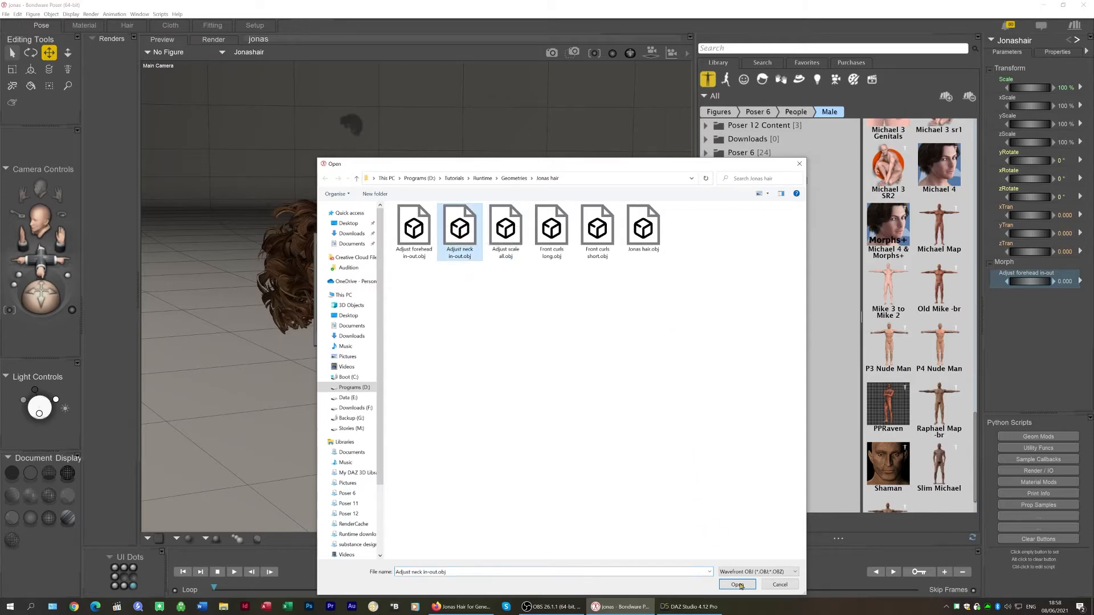
pyautogui.click(737, 585)
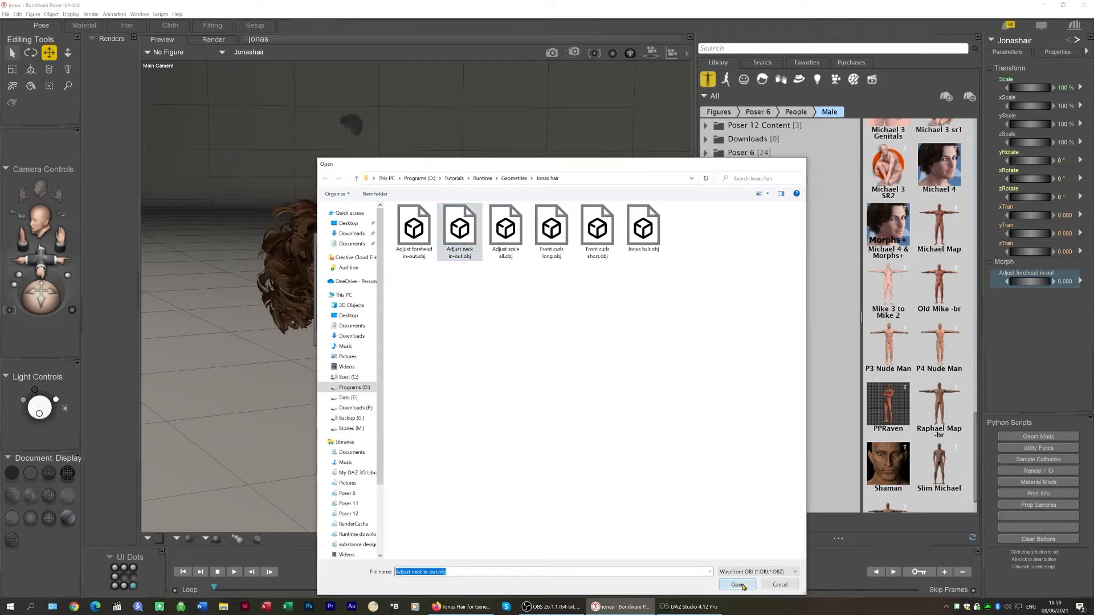
pyautogui.click(501, 339)
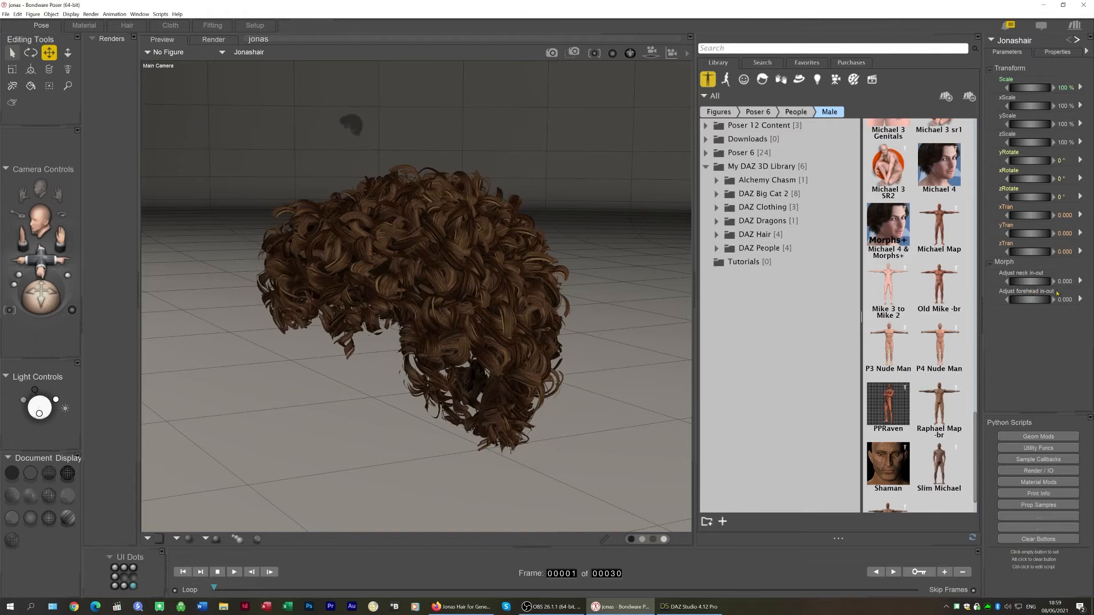
# Reorder the morph dials so Adjust forehead in-out sits above Adjust neck in-out
pyautogui.moveTo(1061, 294); pyautogui.dragTo(1057, 278)
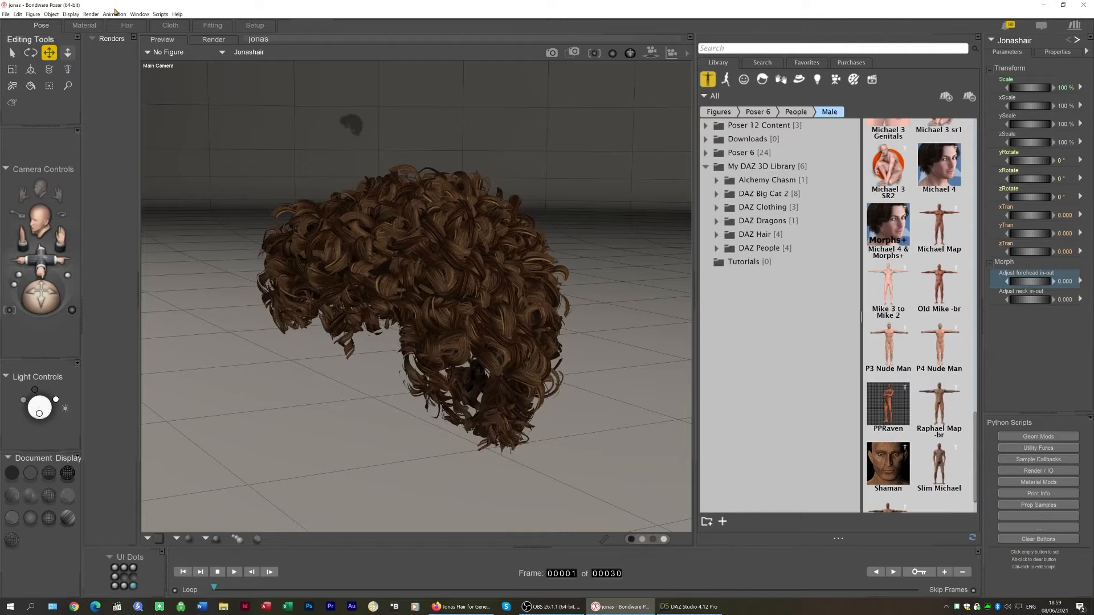
# Save the Poser scene as jonas.pz3, replacing the existing file
pyautogui.click(5, 14)
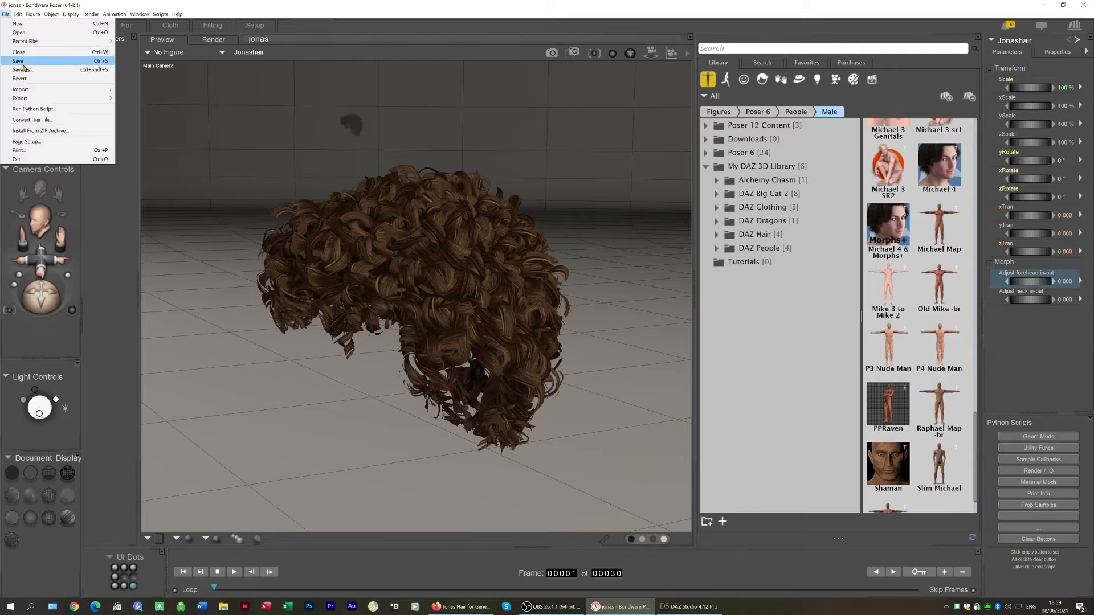
pyautogui.click(23, 70)
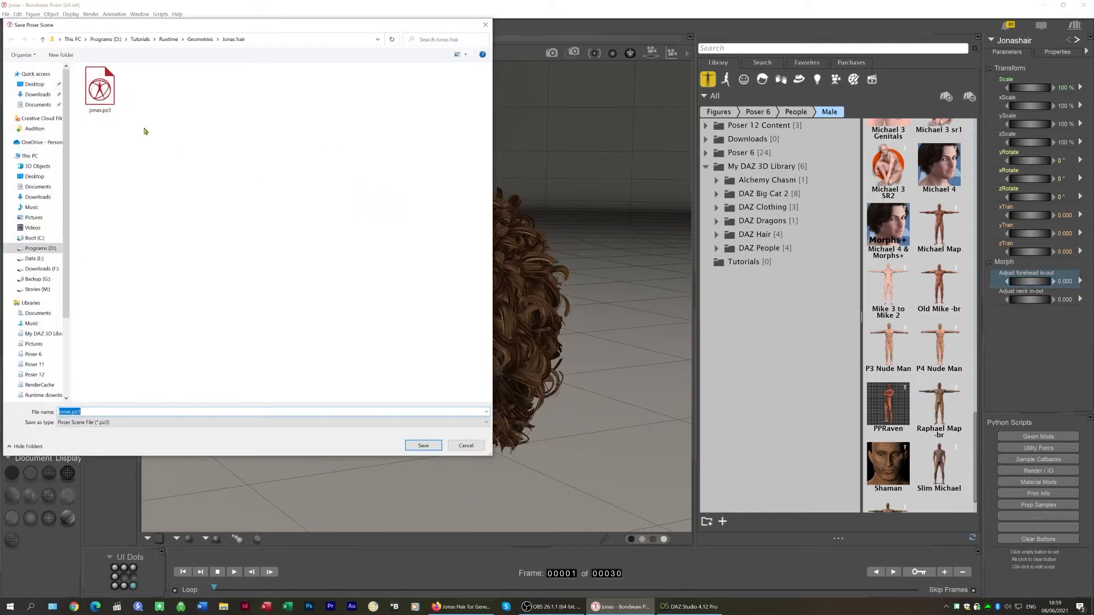
pyautogui.click(422, 445)
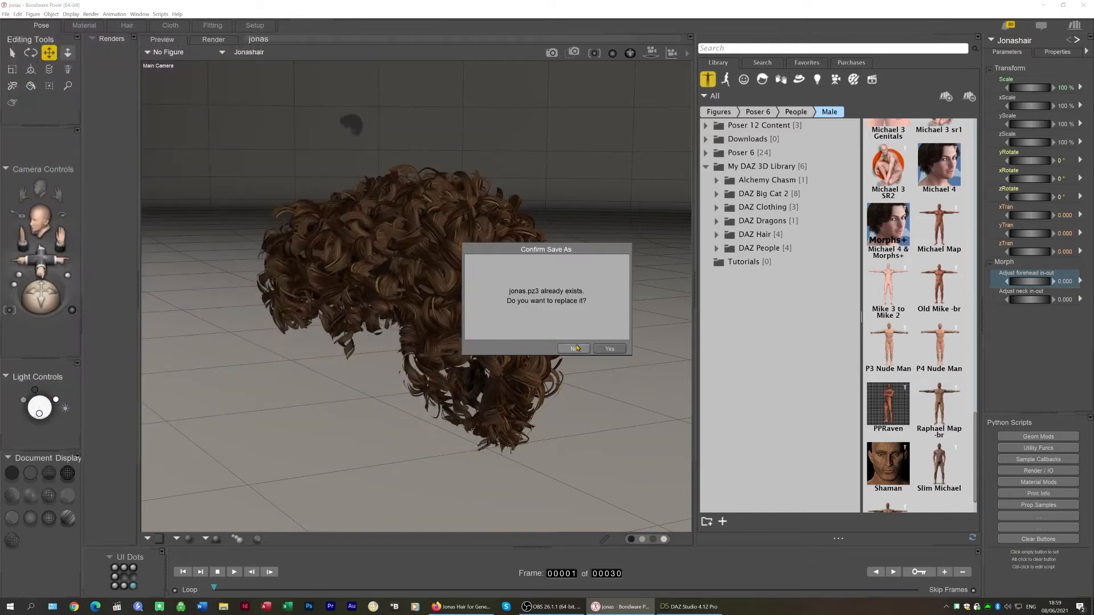
pyautogui.click(609, 348)
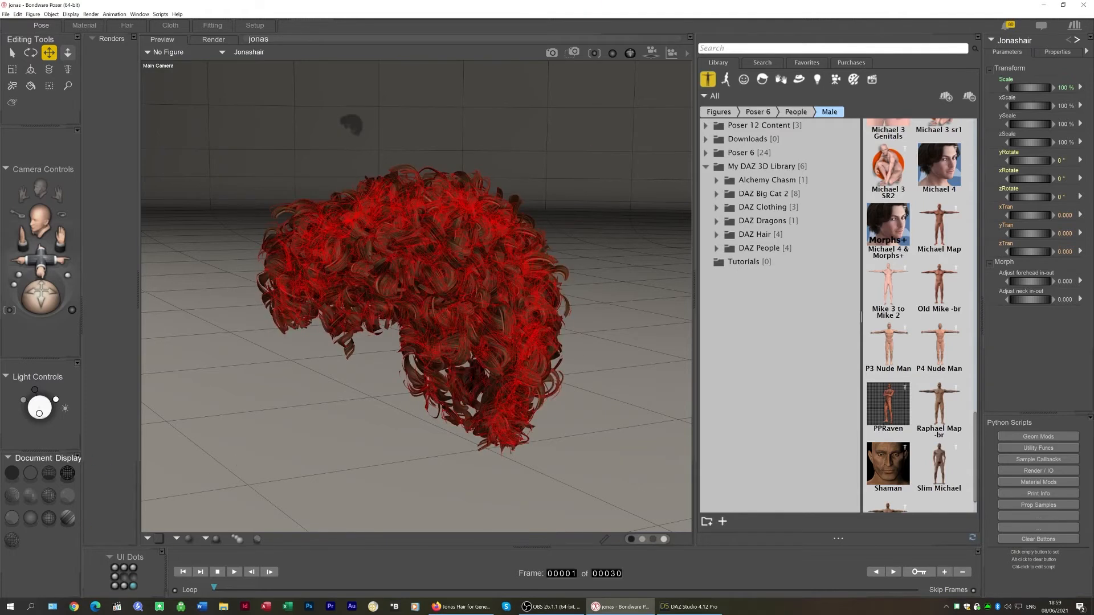
pyautogui.click(688, 613)
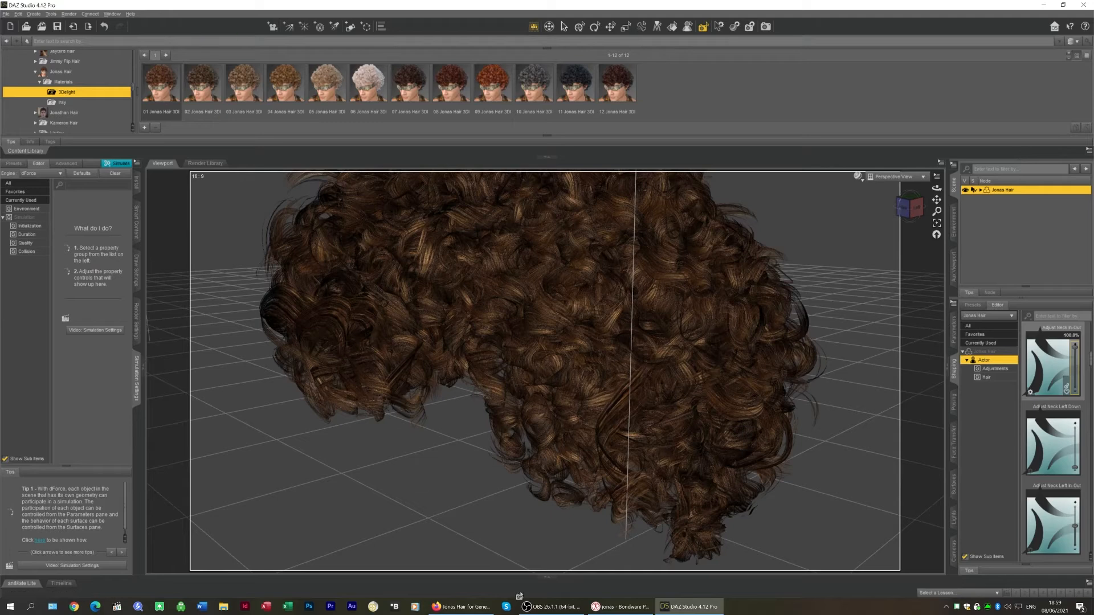
pyautogui.click(621, 607)
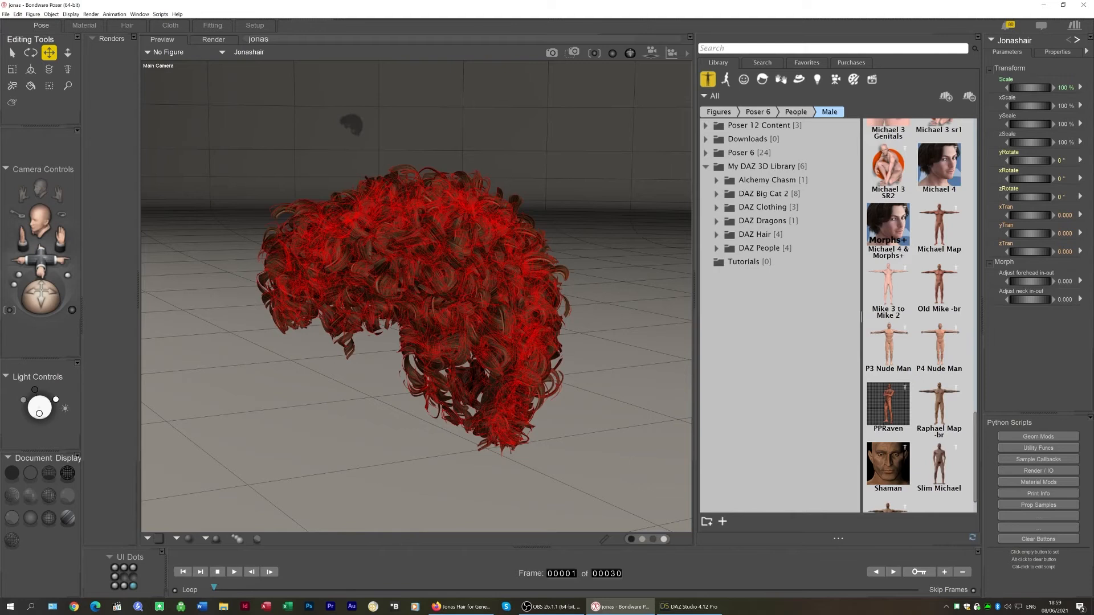
pyautogui.scroll(5, 416, 296)
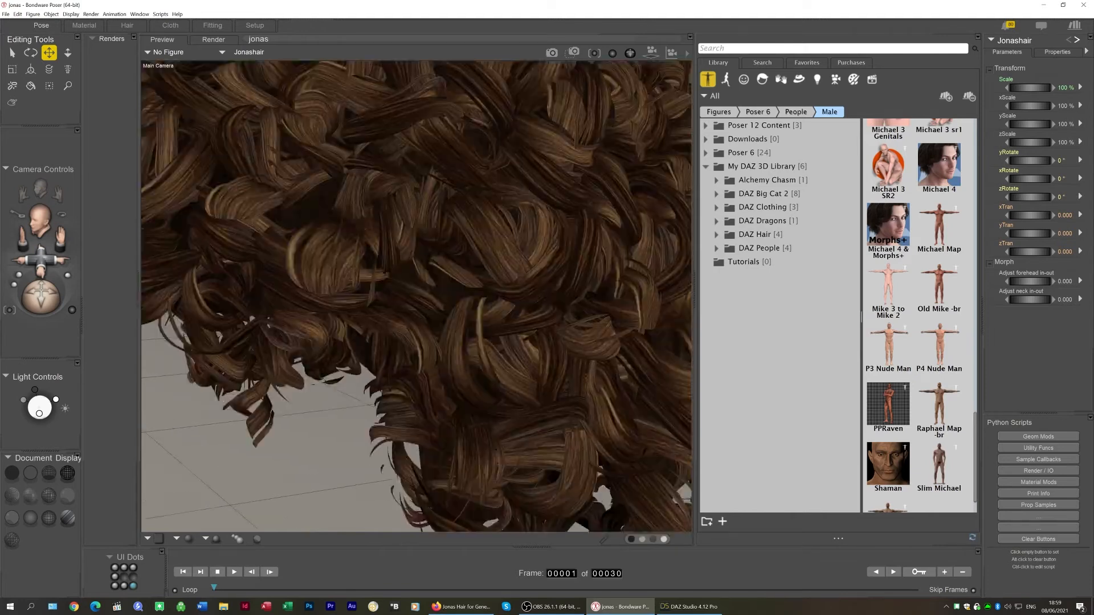
pyautogui.scroll(-3, 416, 296)
pyautogui.moveTo(41, 257); pyautogui.dragTo(42, 262)
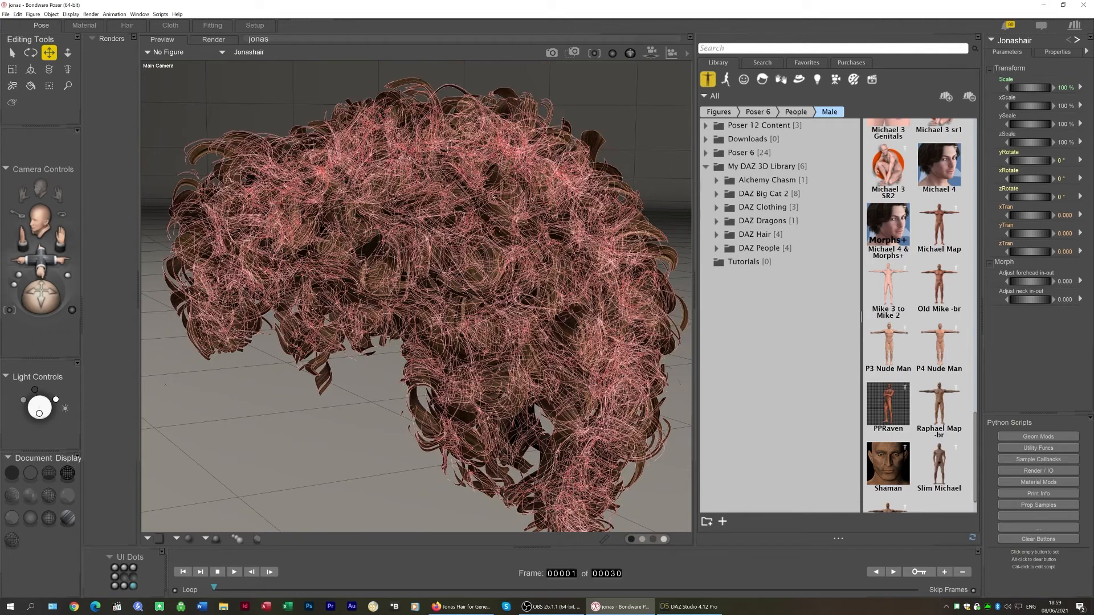
# Open the hair's shader in the Material room and browse the new-node menu for 2D texture nodes
pyautogui.click(85, 25)
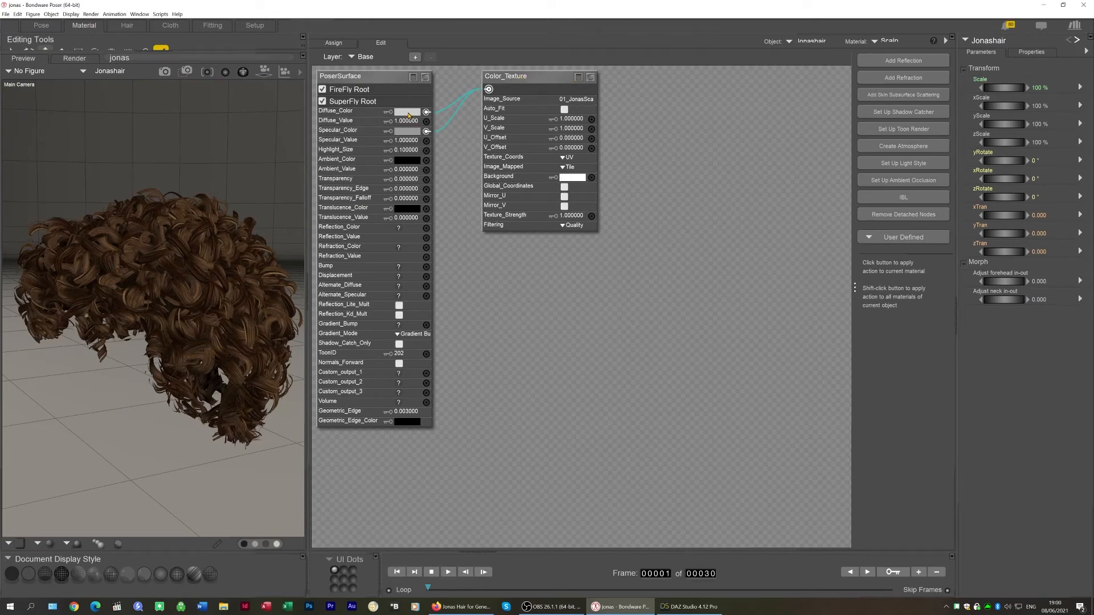
pyautogui.click(547, 78)
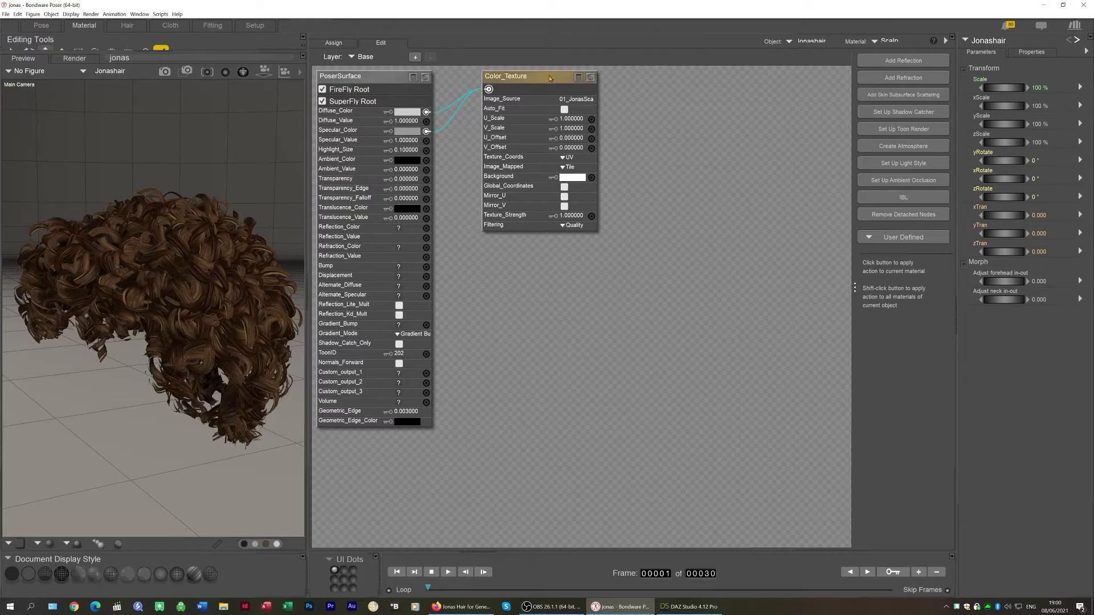
pyautogui.rightClick(682, 266)
pyautogui.moveTo(758, 270)
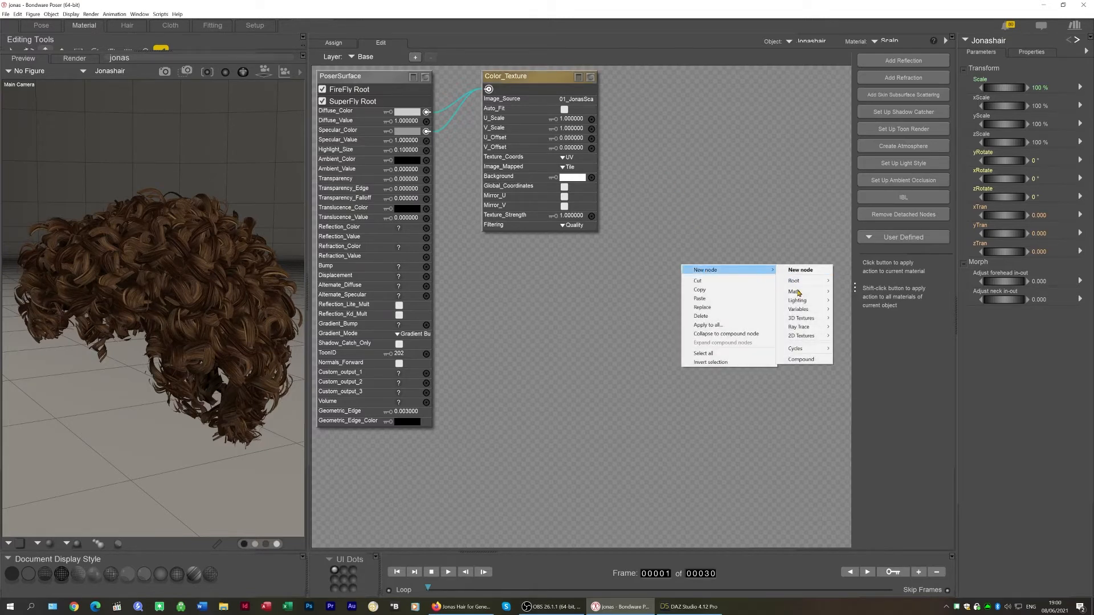
pyautogui.moveTo(803, 337)
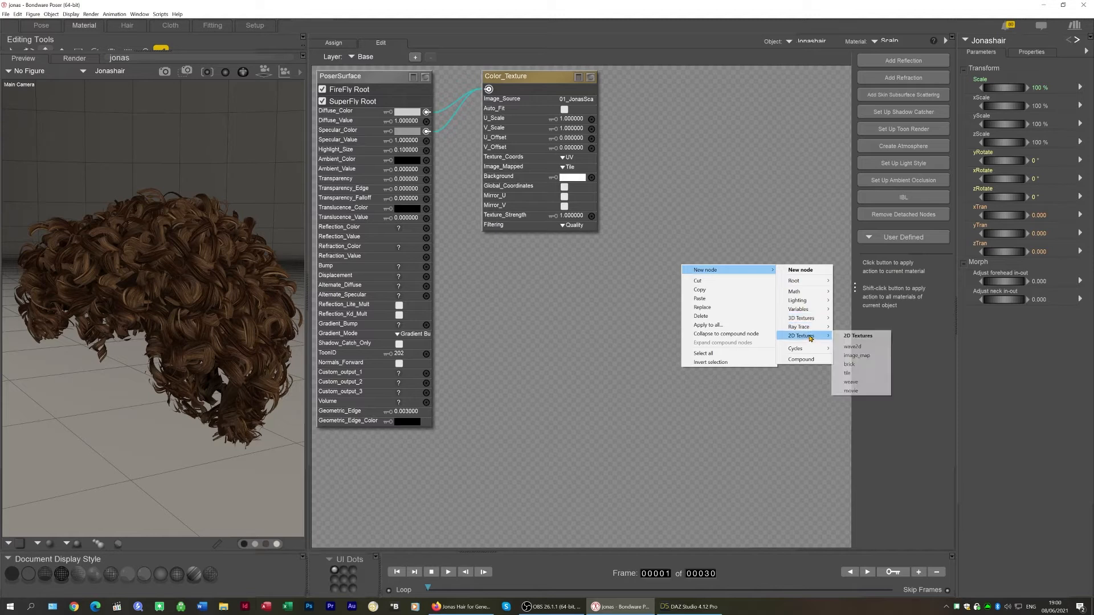
pyautogui.click(547, 429)
# Switch to DAZ Studio and examine the Jonas hair's surface settings for its texture maps
pyautogui.click(688, 607)
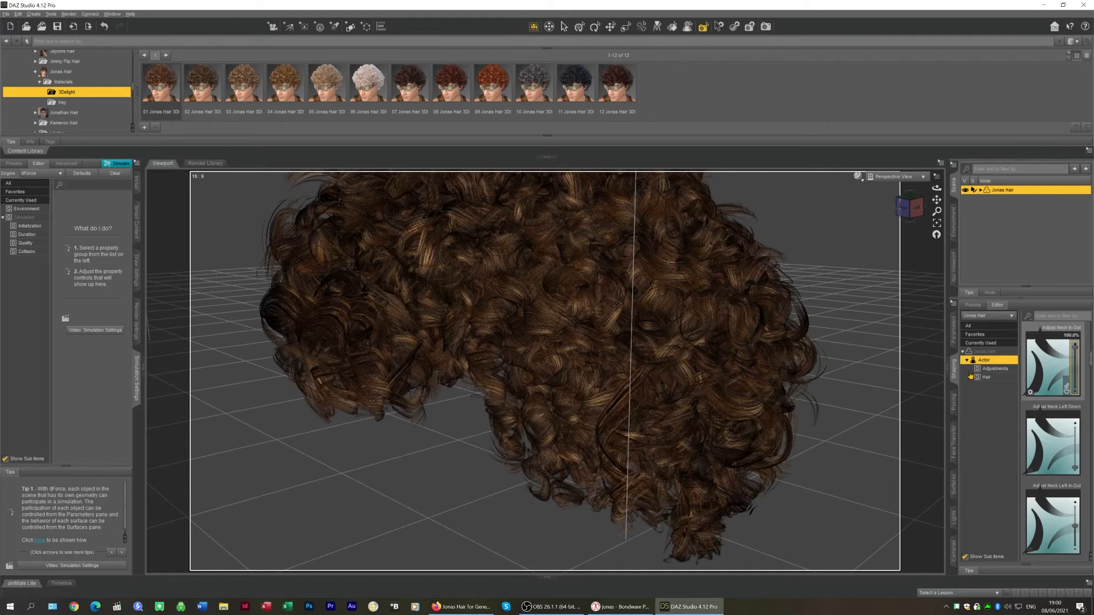
pyautogui.click(956, 490)
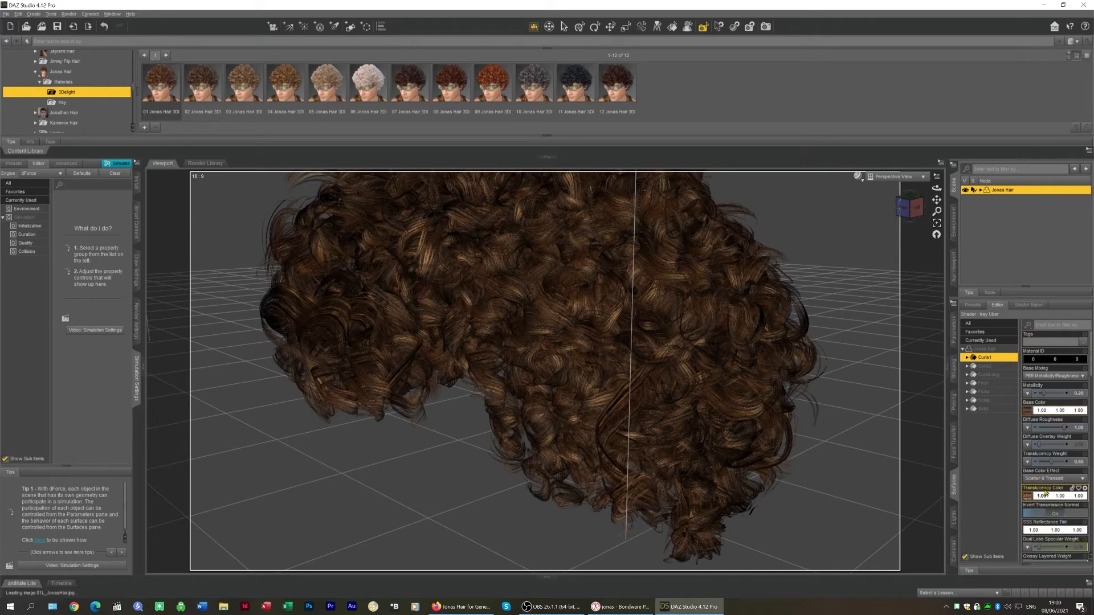
pyautogui.scroll(-5, 1042, 470)
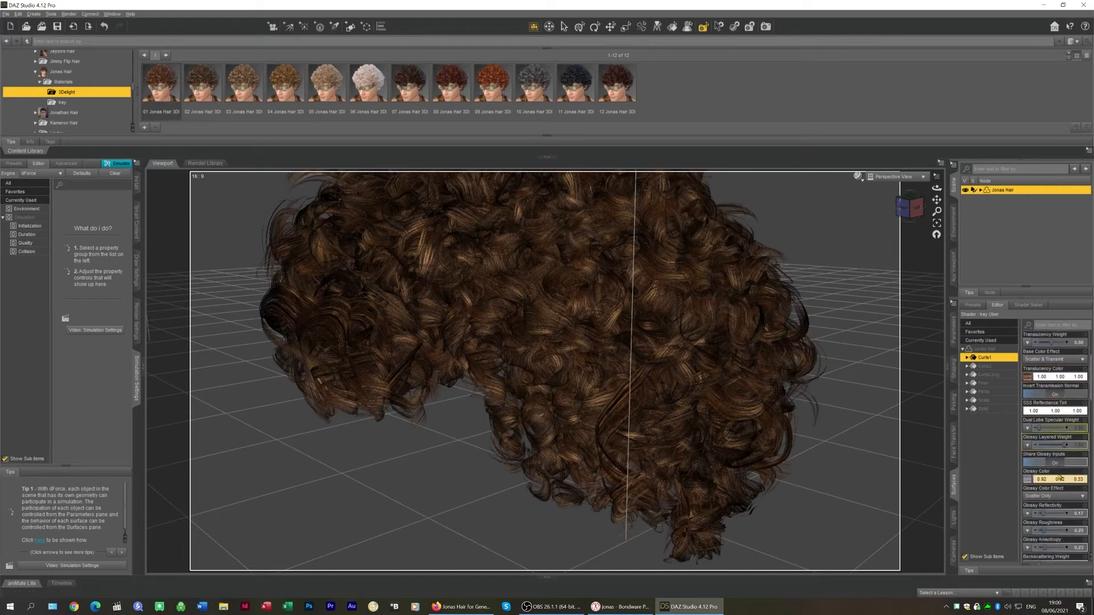
pyautogui.scroll(-2, 1050, 460)
pyautogui.moveTo(1029, 394)
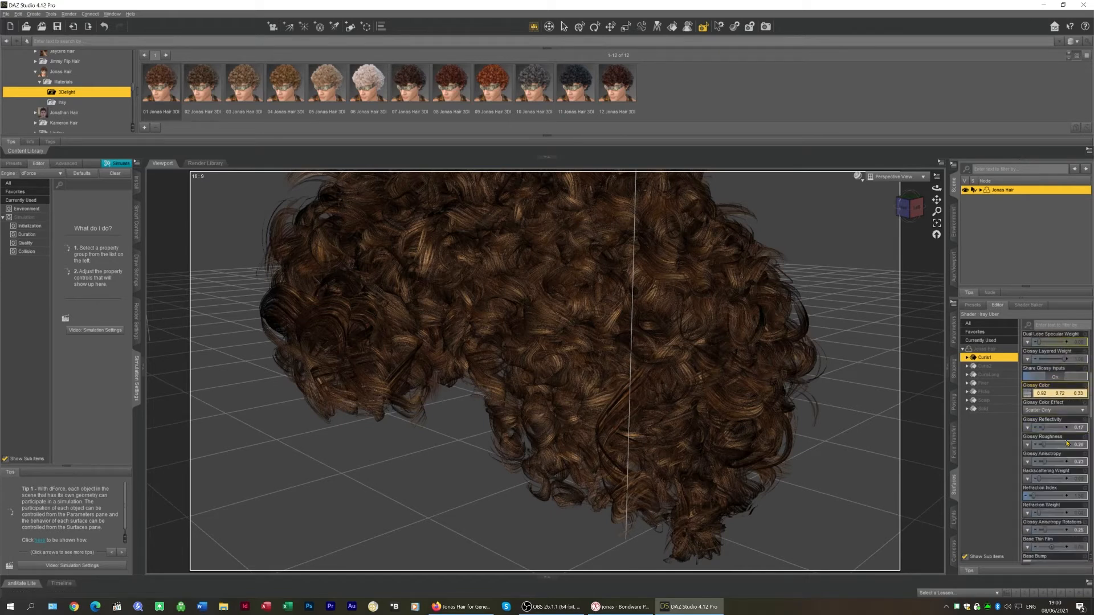
pyautogui.scroll(-5, 1065, 457)
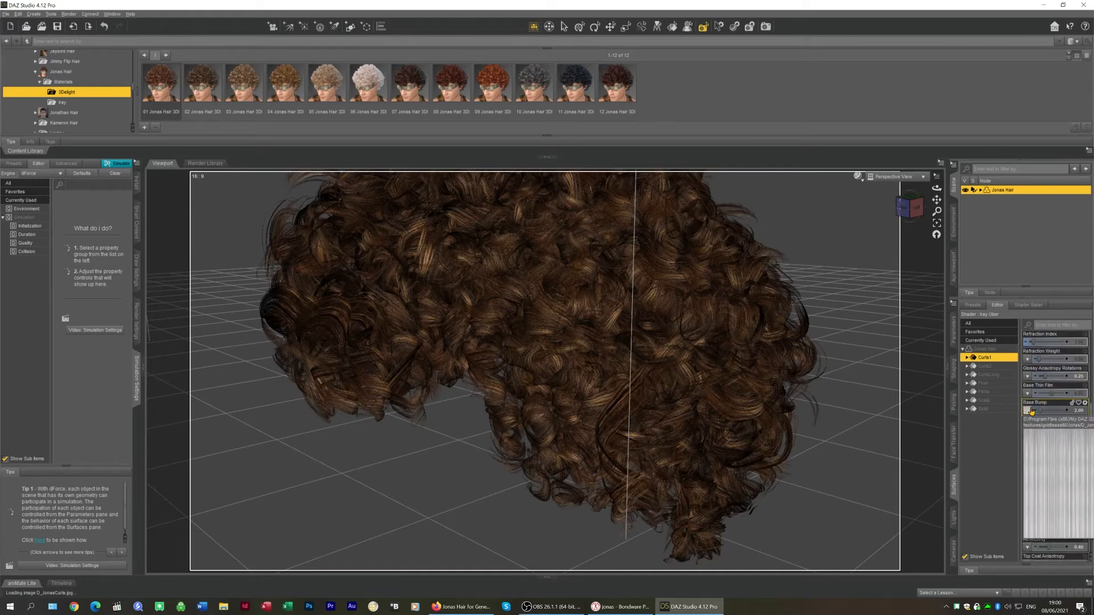
pyautogui.scroll(-7, 1044, 486)
pyautogui.scroll(-2, 1044, 486)
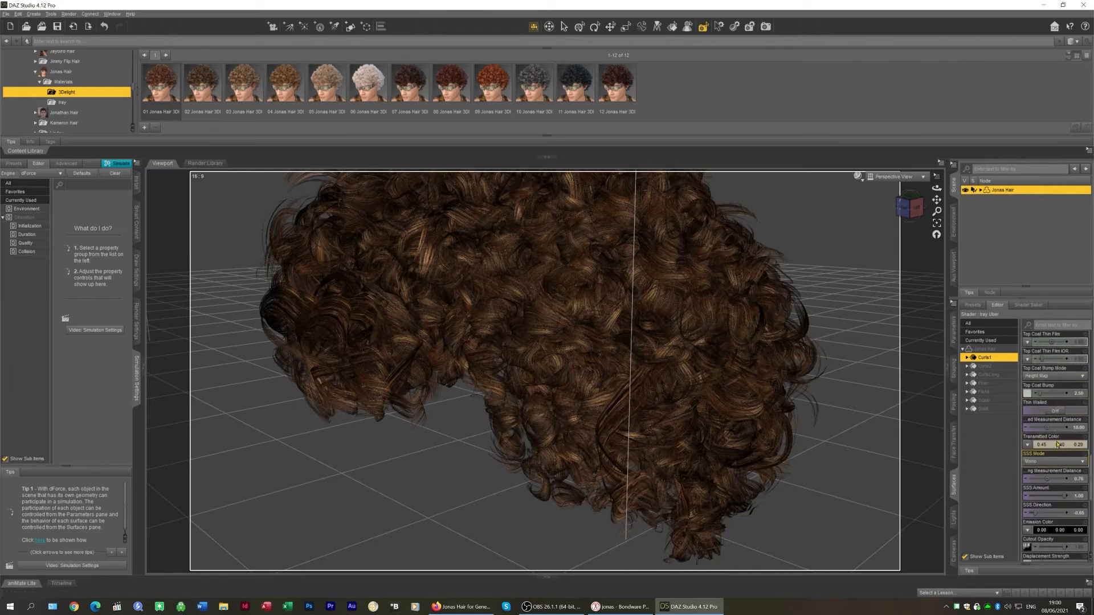
pyautogui.scroll(-6, 1058, 445)
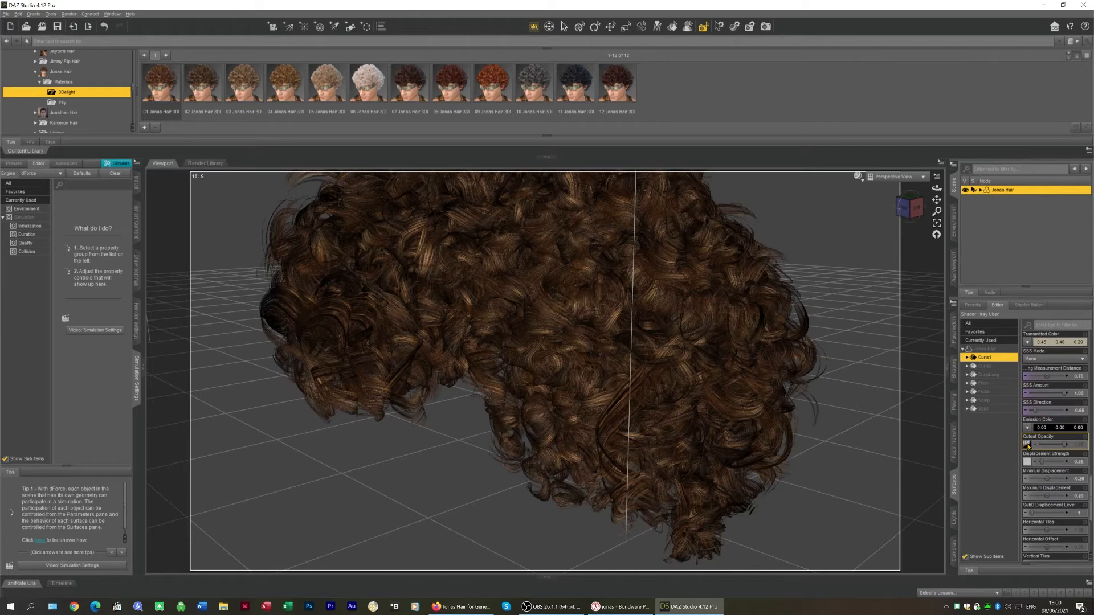
pyautogui.moveTo(1026, 462)
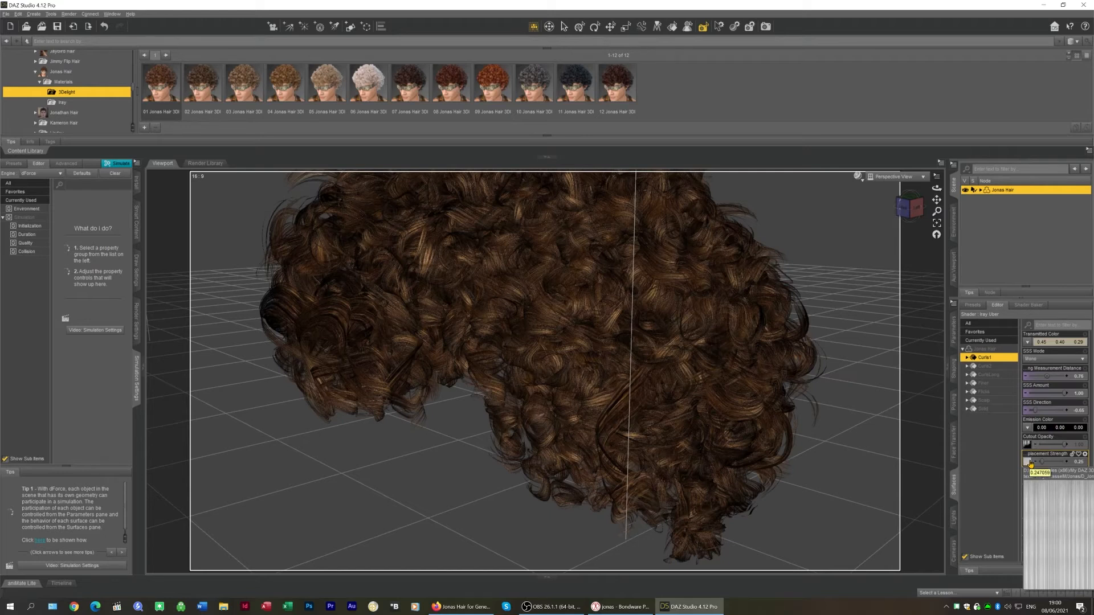
pyautogui.scroll(-4, 1054, 505)
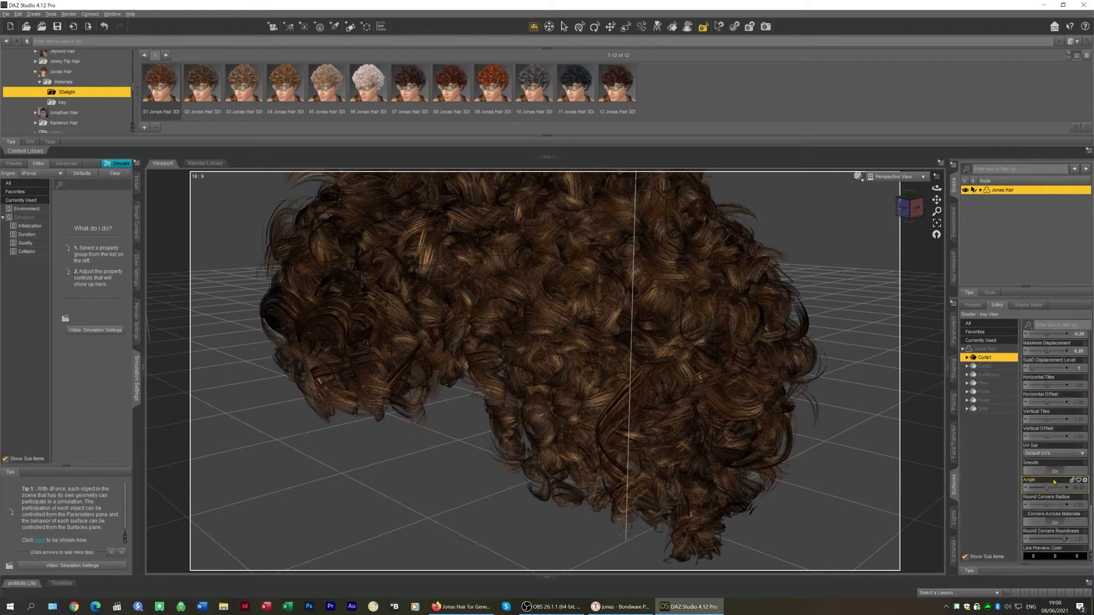
pyautogui.scroll(3, 1054, 504)
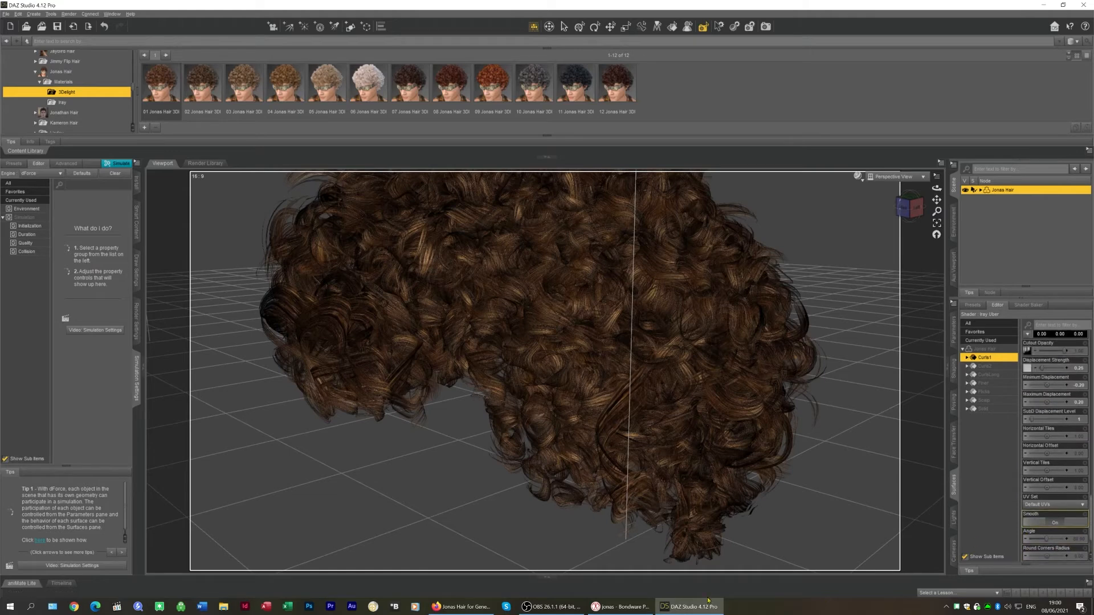
# Switch to Poser and add a new image_map 2D texture node to the hair's shader
pyautogui.click(620, 608)
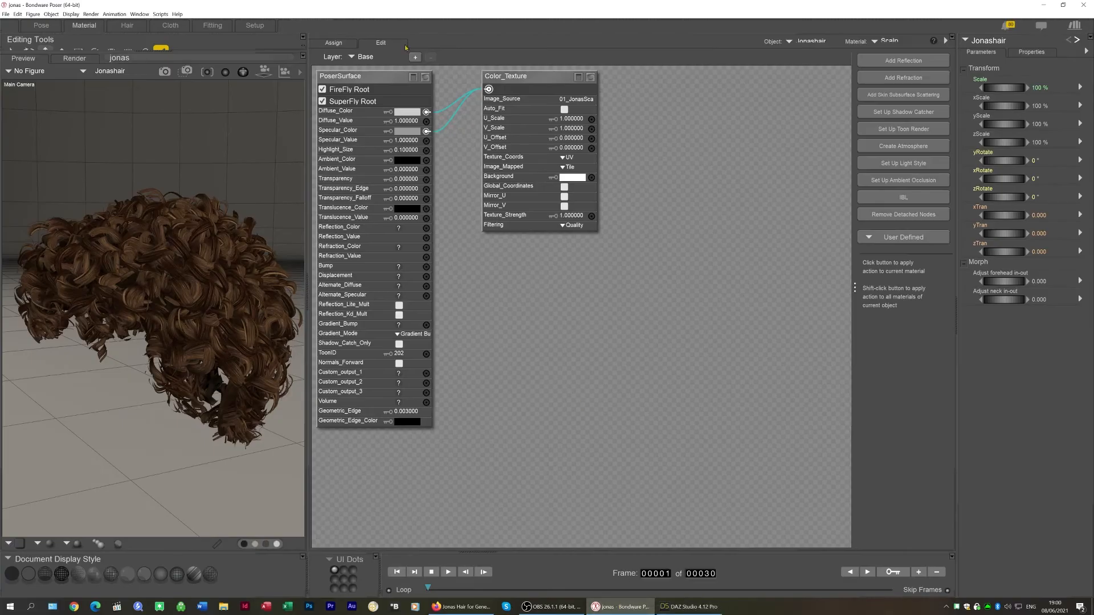
pyautogui.rightClick(663, 170)
pyautogui.moveTo(688, 172)
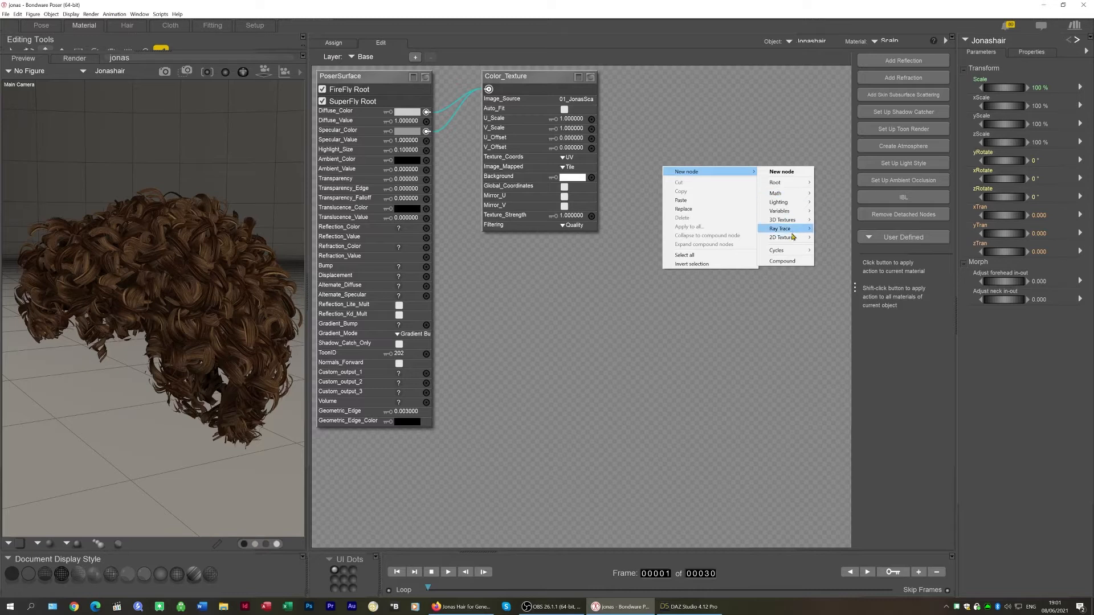
pyautogui.moveTo(793, 237)
pyautogui.click(844, 257)
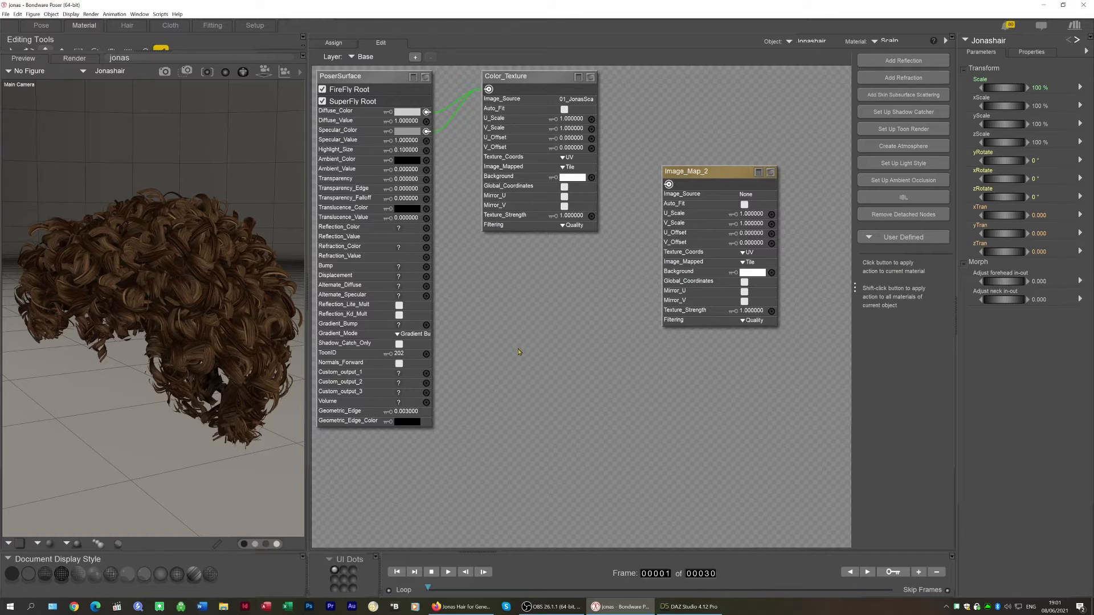
# Copy the new image map node and paste three duplicates, spreading them out in the shader graph
pyautogui.click(720, 174)
pyautogui.hotkey('ctrl', 'c')
pyautogui.hotkey('ctrl', 'v')
pyautogui.moveTo(578, 271); pyautogui.dragTo(427, 437)
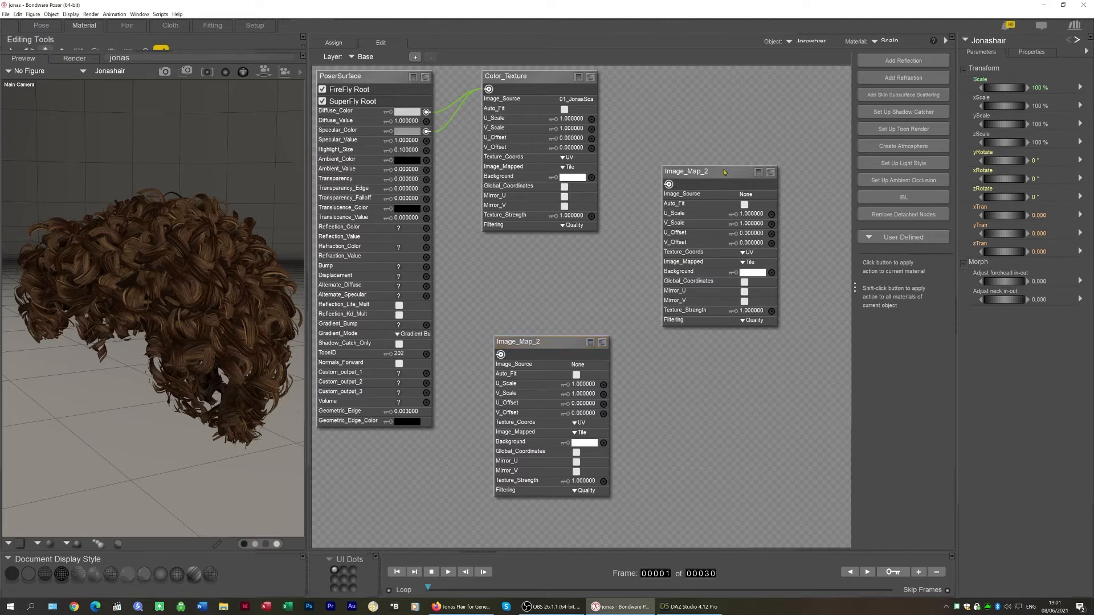
pyautogui.hotkey('ctrl', 'v')
pyautogui.moveTo(726, 178); pyautogui.dragTo(604, 264)
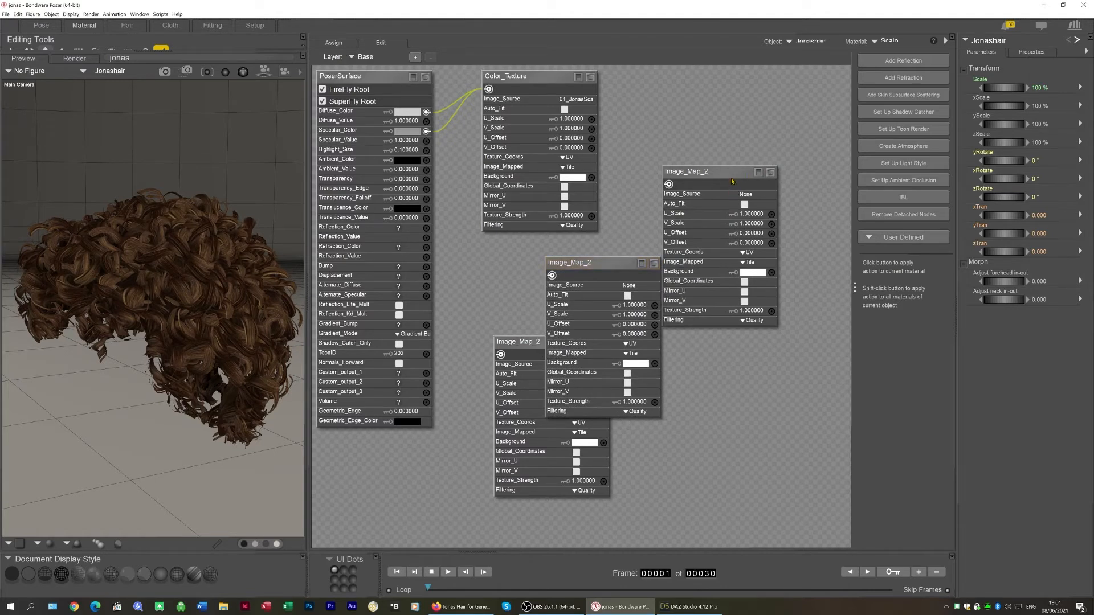
pyautogui.hotkey('ctrl', 'v')
pyautogui.moveTo(692, 177); pyautogui.dragTo(630, 127)
pyautogui.moveTo(737, 172); pyautogui.dragTo(789, 221)
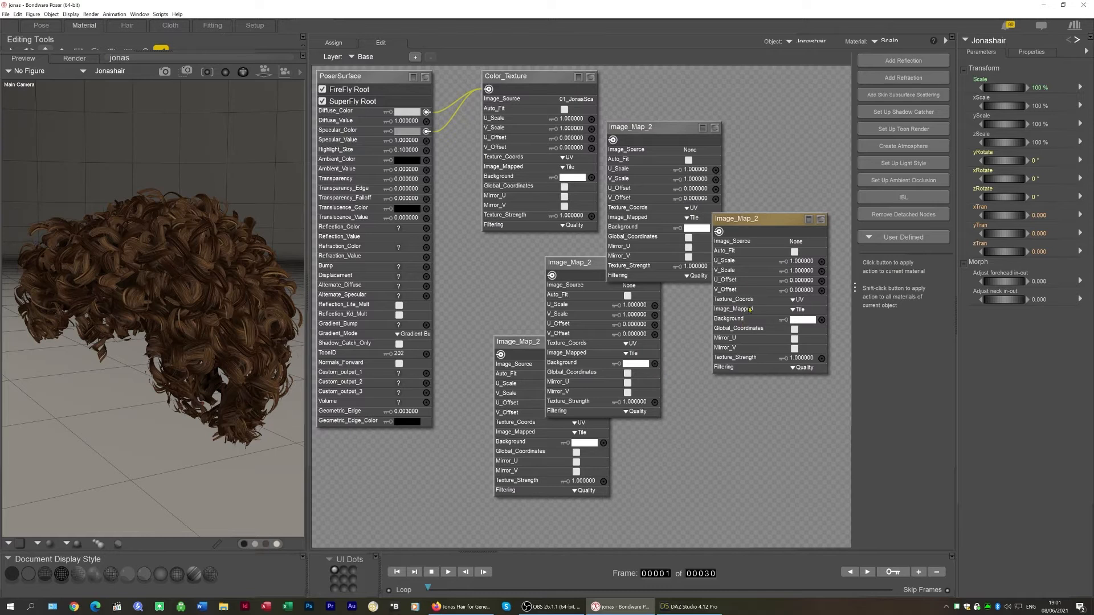
pyautogui.click(40, 26)
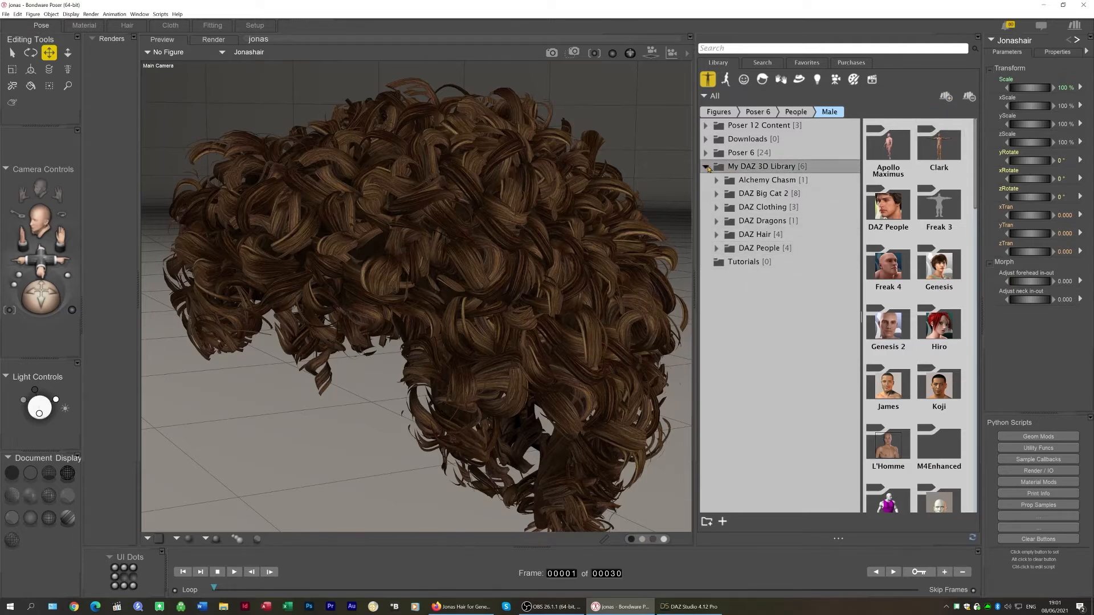
pyautogui.click(707, 166)
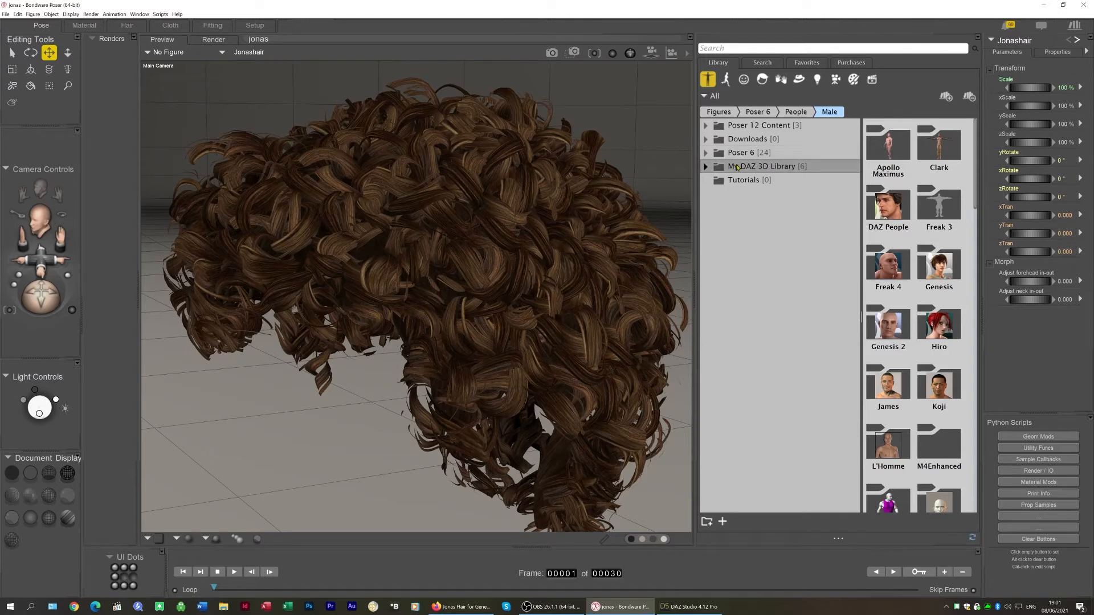
pyautogui.click(947, 98)
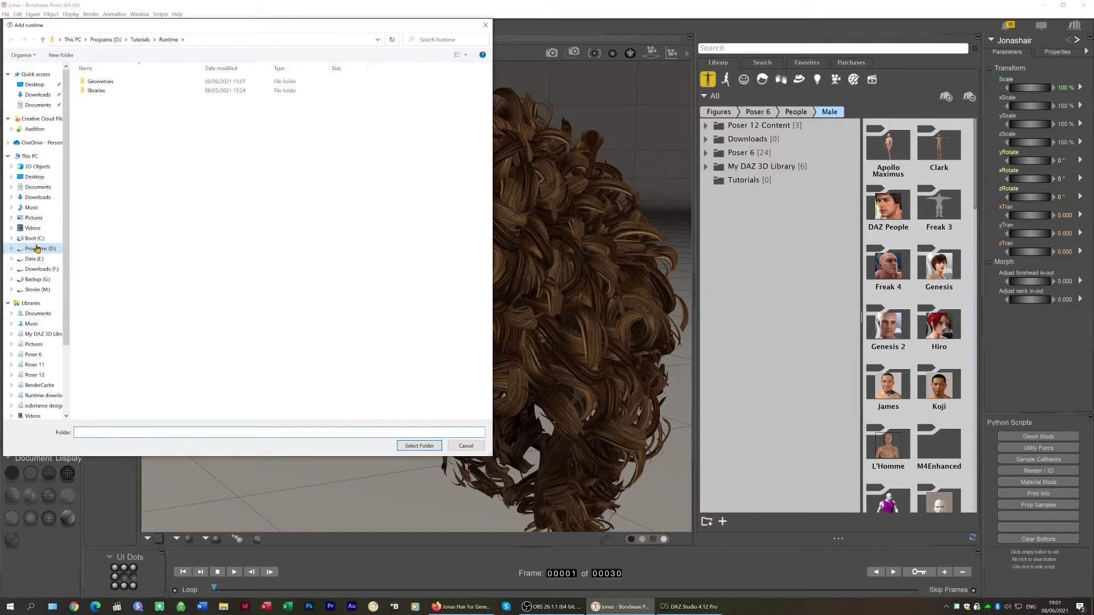
pyautogui.click(485, 25)
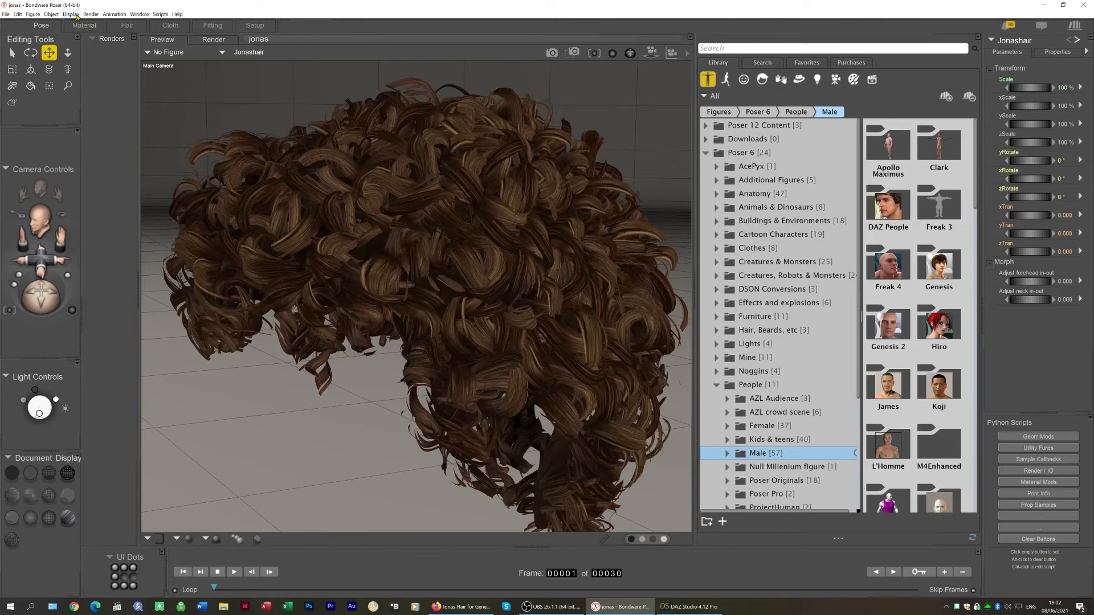
# Return to the Material room and rename the top image map node to Transparency
pyautogui.click(98, 22)
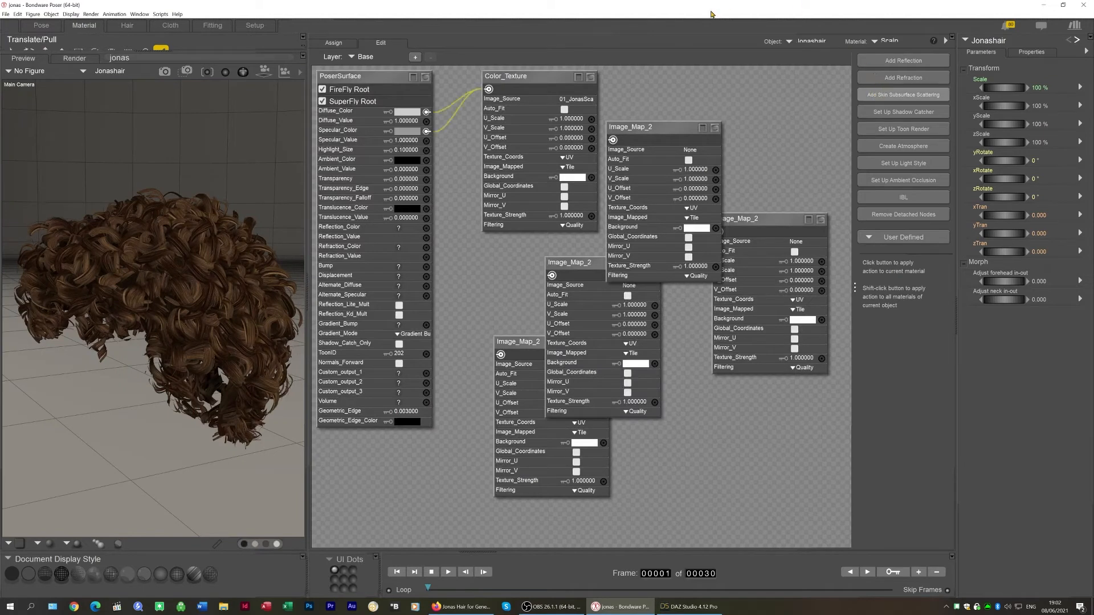
pyautogui.doubleClick(637, 128)
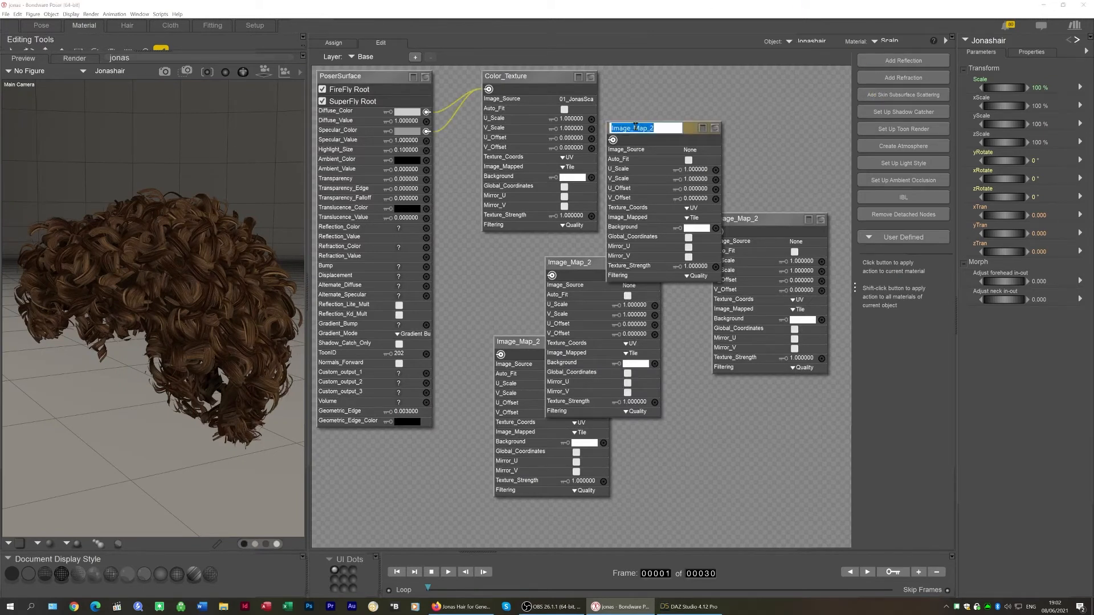
pyautogui.write('Transparency')
pyautogui.press('Return')
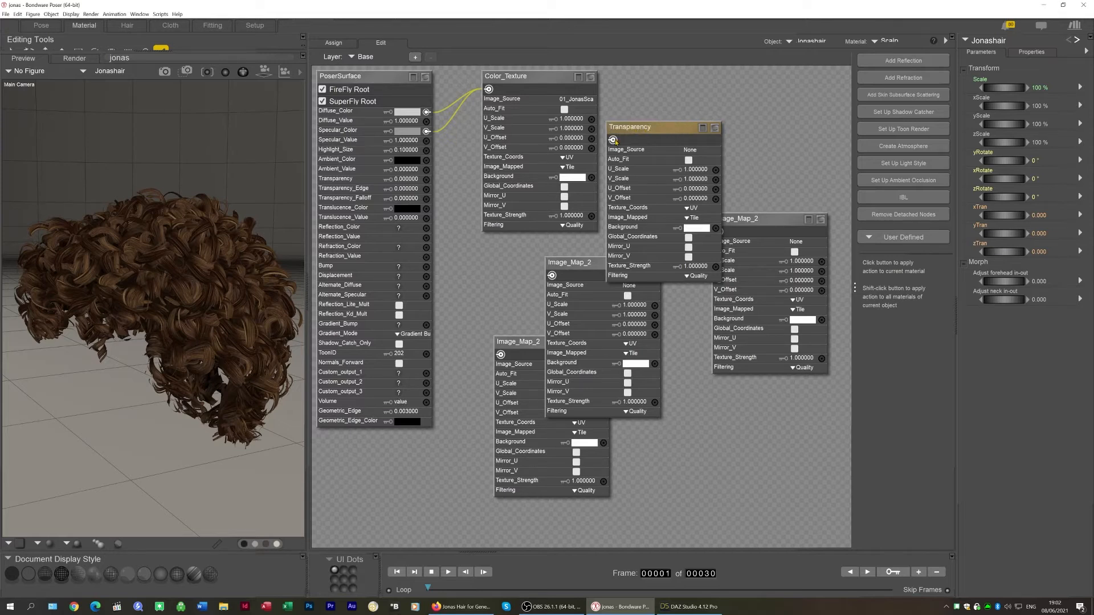
# Connect the Transparency image map node to the surface's Transparency input
pyautogui.moveTo(445, 178); pyautogui.dragTo(426, 180)
# Rename the right-hand image map node to Specular and connect it to the surface's Specular_Color input
pyautogui.click(762, 222)
pyautogui.doubleClick(745, 221)
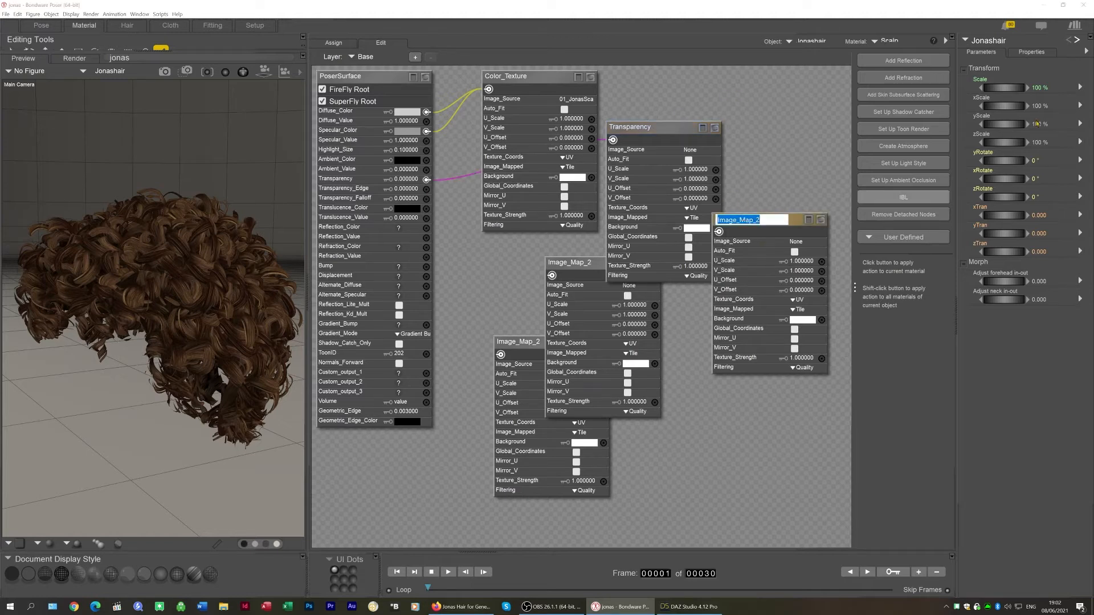
pyautogui.write('Specular')
pyautogui.press('Escape')
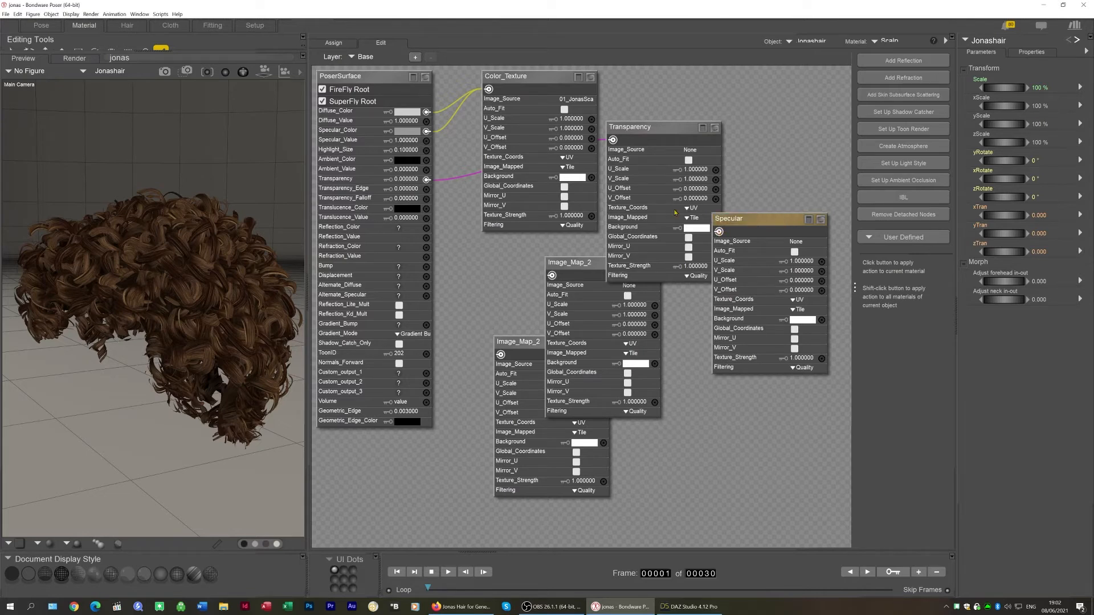
pyautogui.moveTo(436, 132)
pyautogui.mouseDown()
pyautogui.moveTo(428, 132)
pyautogui.moveTo(446, 125)
pyautogui.moveTo(428, 132)
pyautogui.mouseUp()
# Rename the middle image map node to Bump and connect it to the surface's Bump input
pyautogui.doubleClick(573, 263)
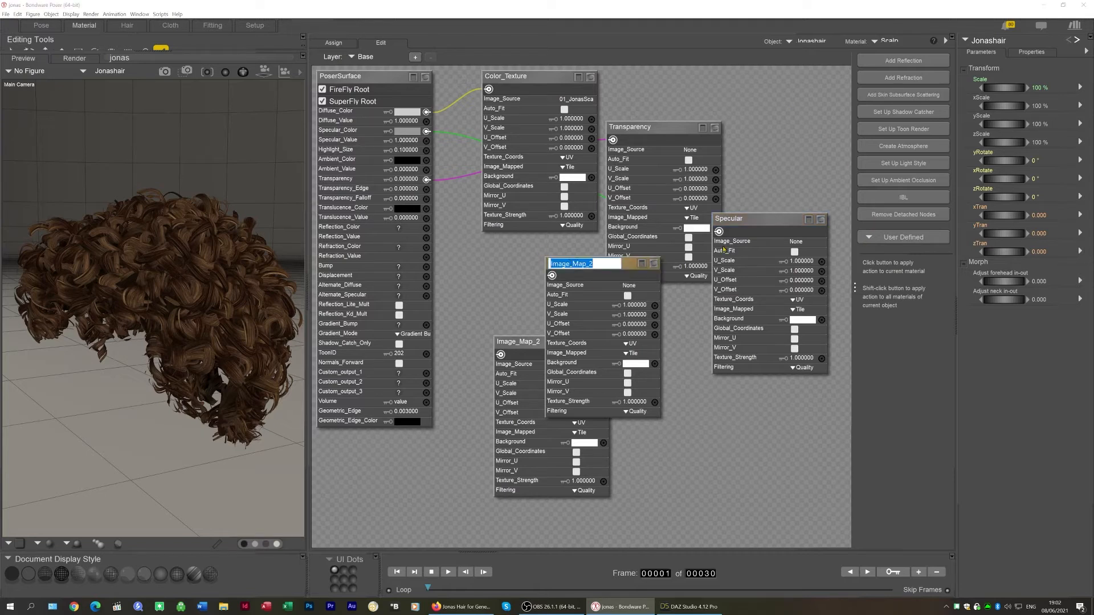
pyautogui.write('Bum')
pyautogui.press('Escape')
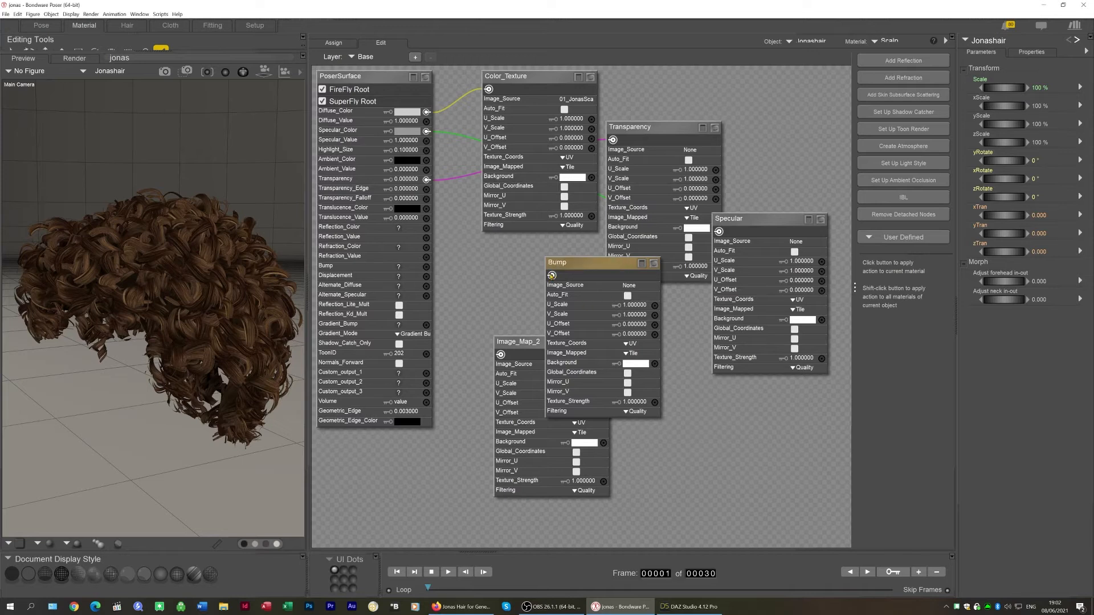
pyautogui.moveTo(551, 275); pyautogui.dragTo(427, 266)
# Rename the lowest image map node to Displacement and connect it to the surface's Displacement input
pyautogui.click(523, 344)
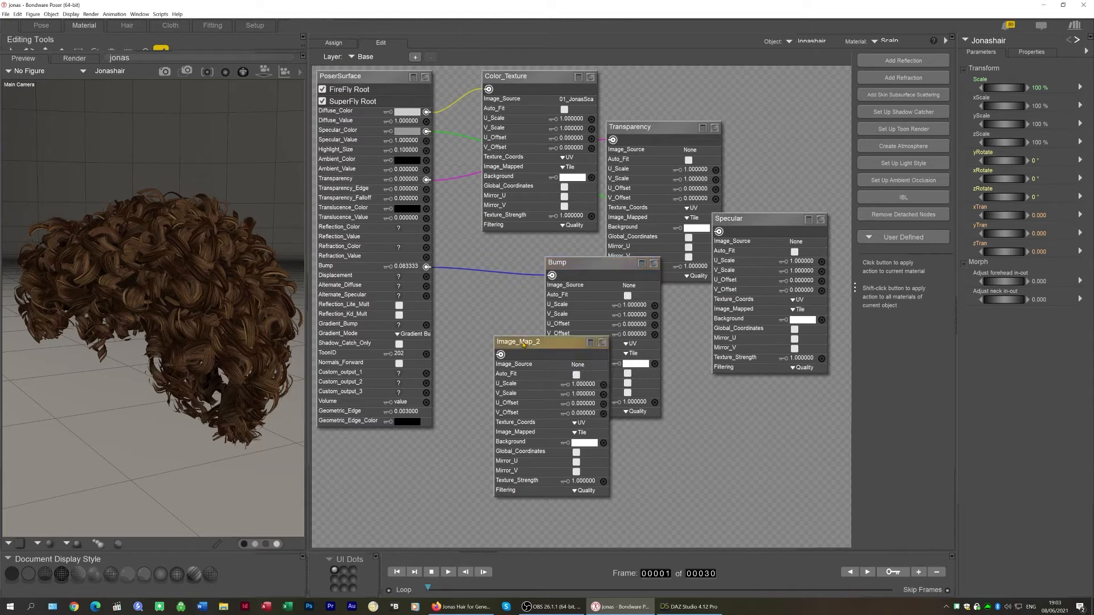
pyautogui.doubleClick(523, 343)
pyautogui.write('Displacement')
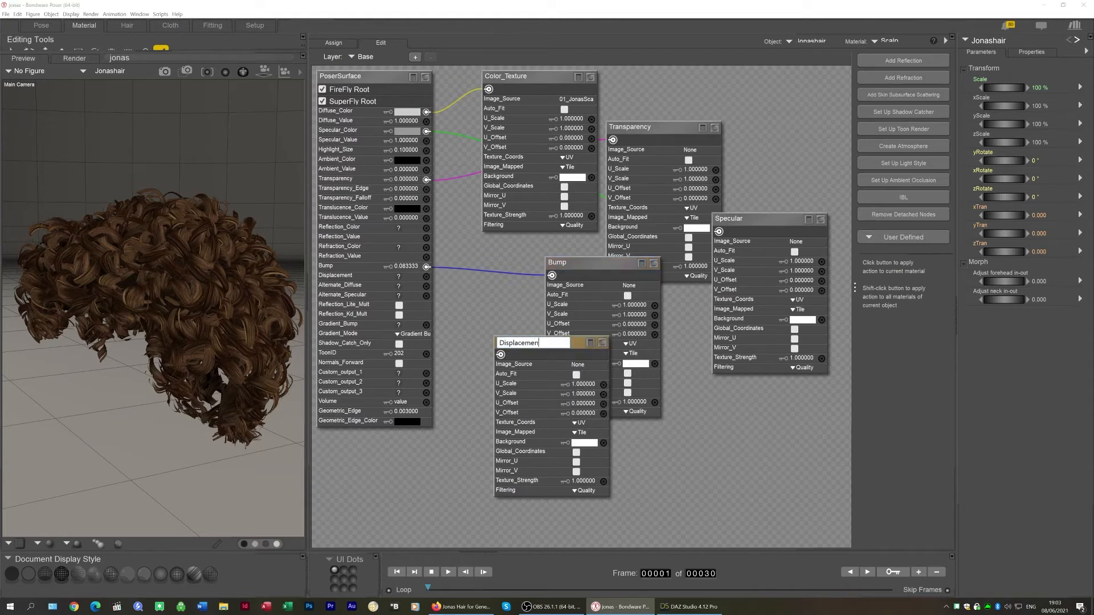
pyautogui.press('Return')
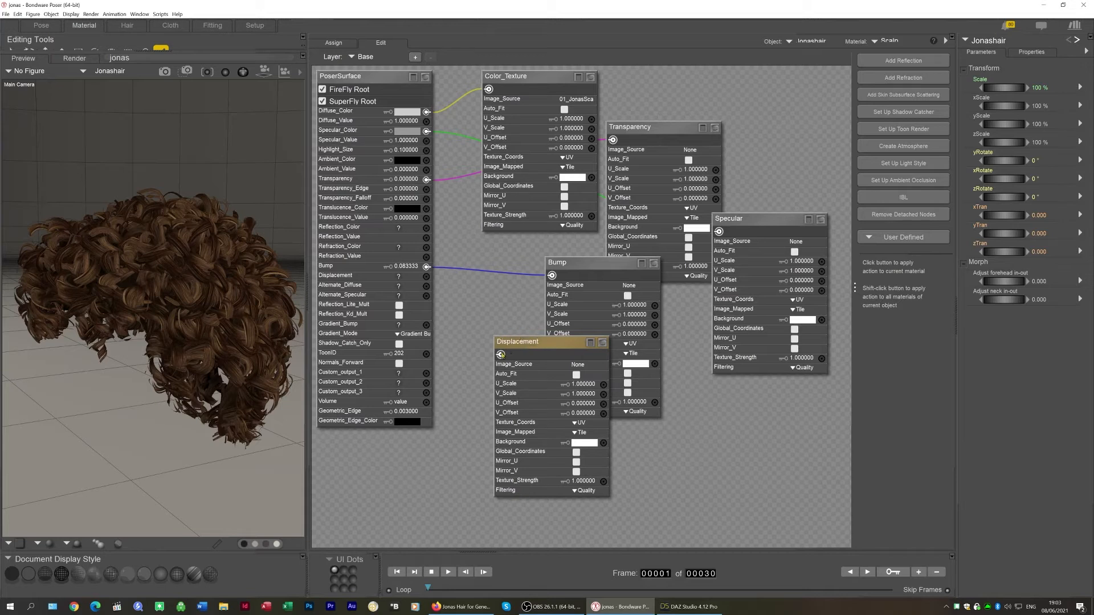
pyautogui.moveTo(500, 354); pyautogui.dragTo(426, 276)
# Open the Color_Texture node's image source in the Texture Manager and browse its texture folder
pyautogui.click(584, 100)
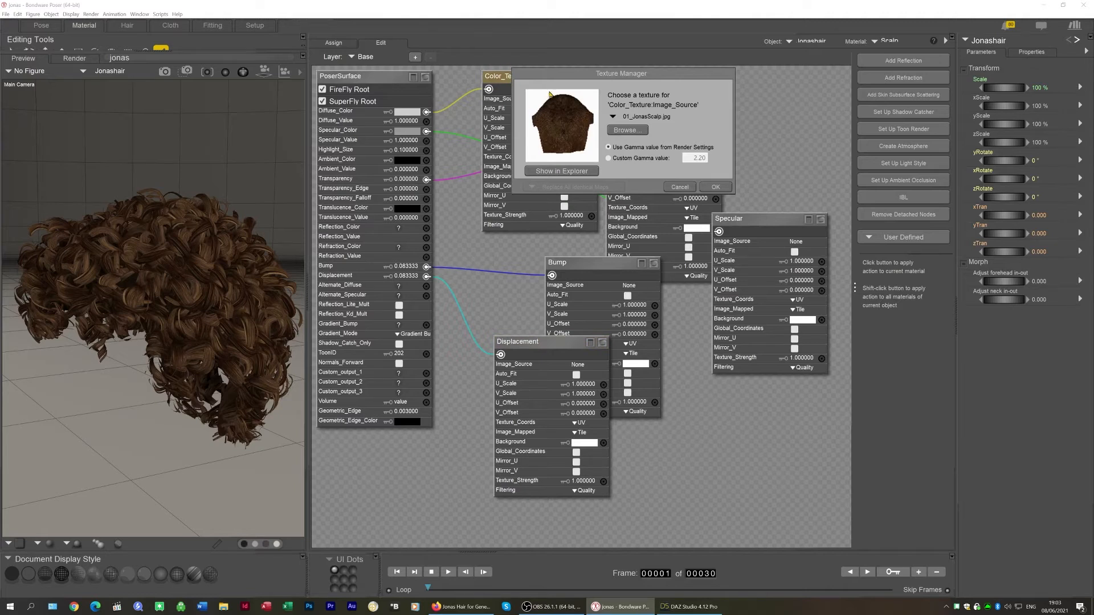
pyautogui.moveTo(573, 73); pyautogui.dragTo(691, 74)
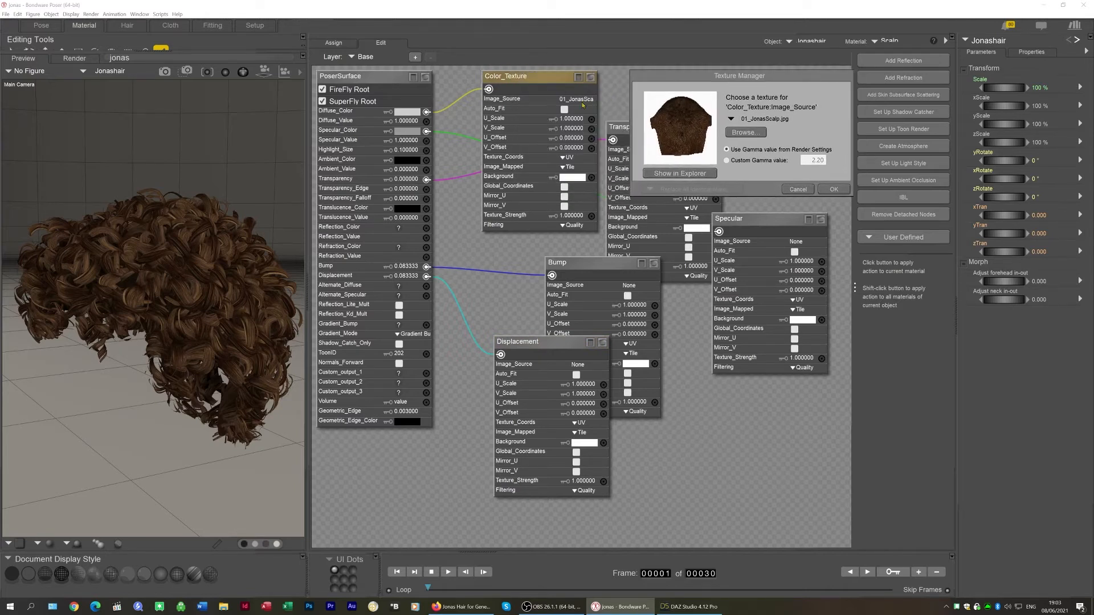
pyautogui.click(744, 132)
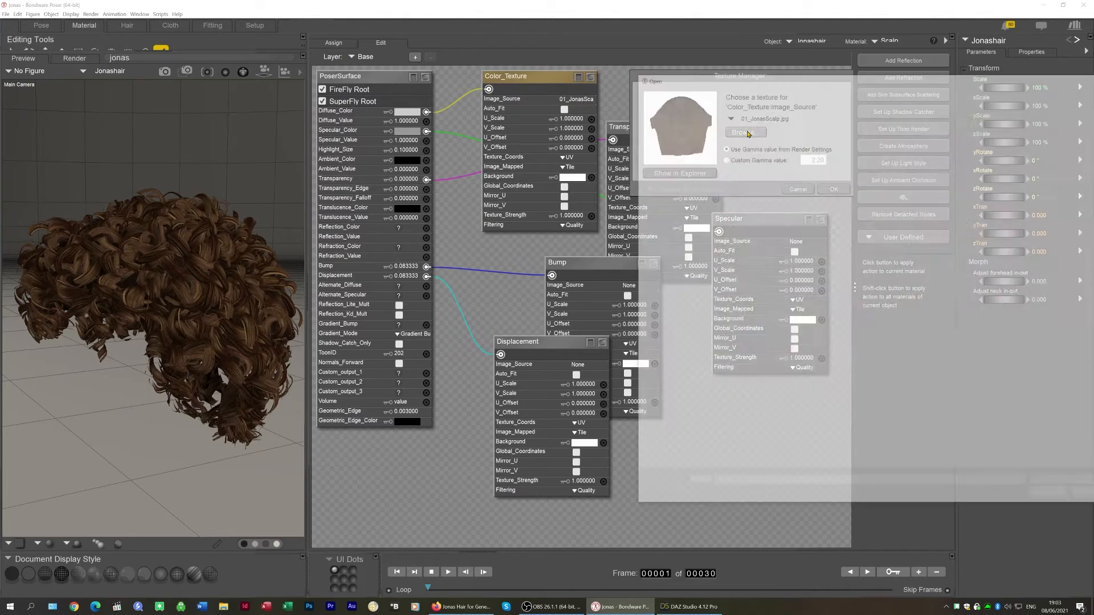
pyautogui.click(951, 91)
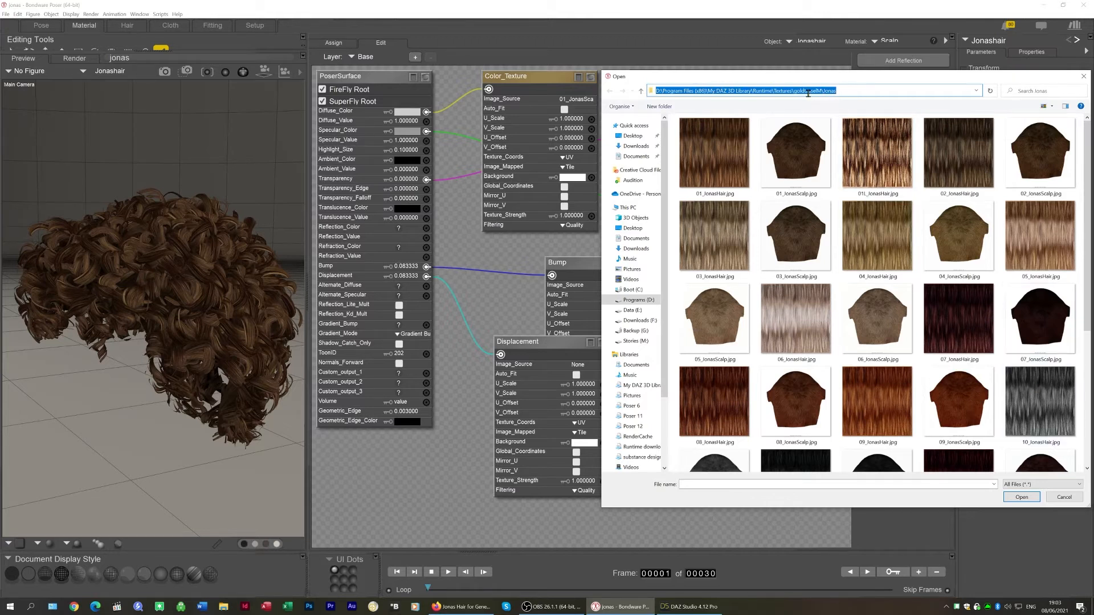
pyautogui.click(1065, 497)
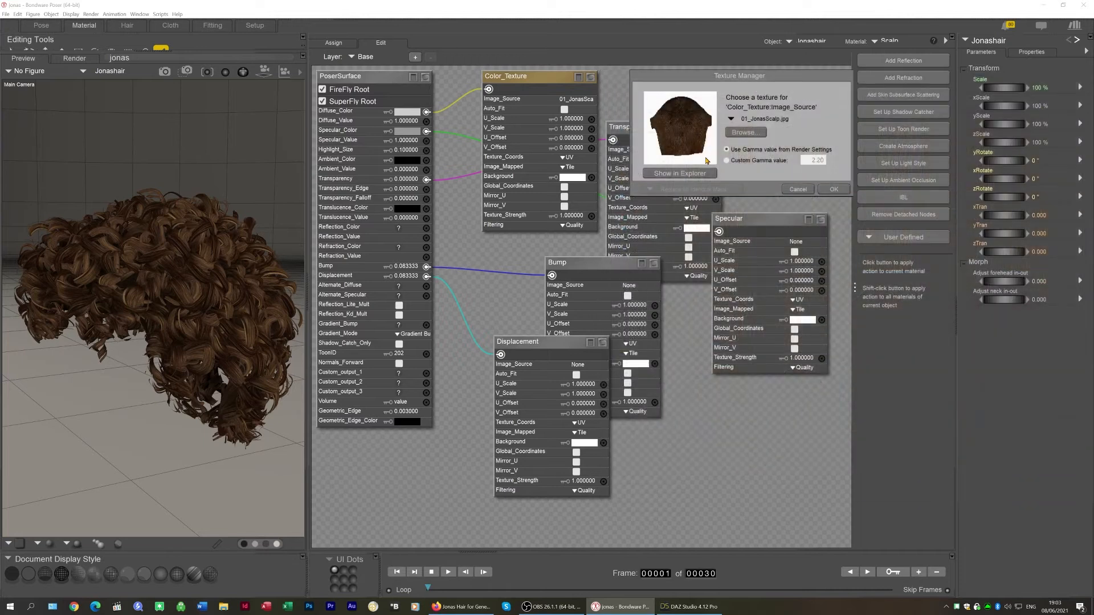
pyautogui.click(833, 190)
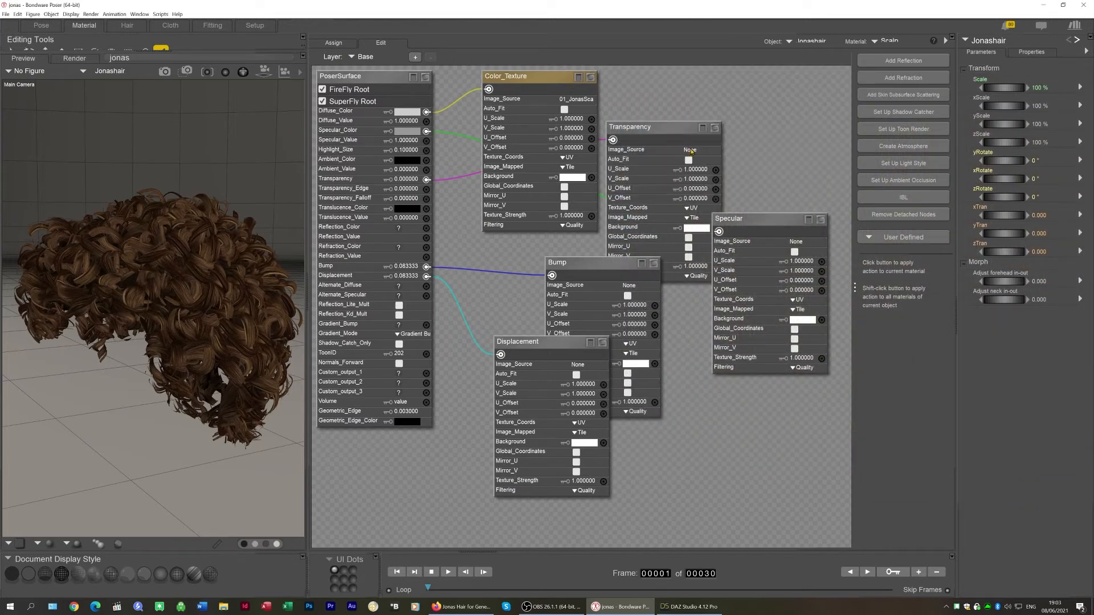
# Load 7_JonasScalp.jpg as the image source of the Transparency node
pyautogui.click(690, 151)
pyautogui.click(747, 180)
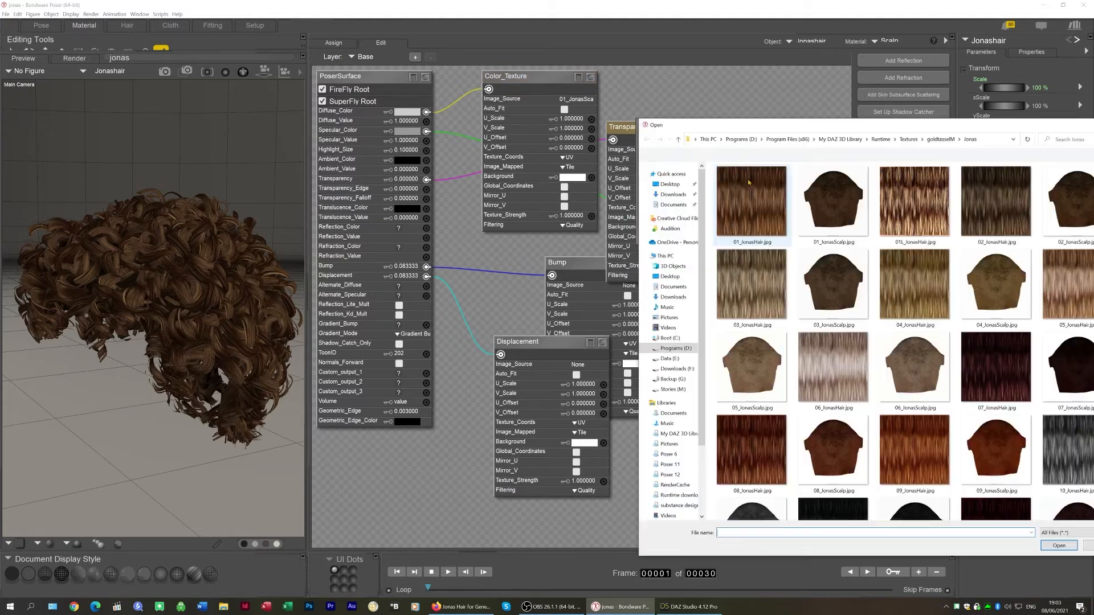
pyautogui.scroll(-4, 997, 399)
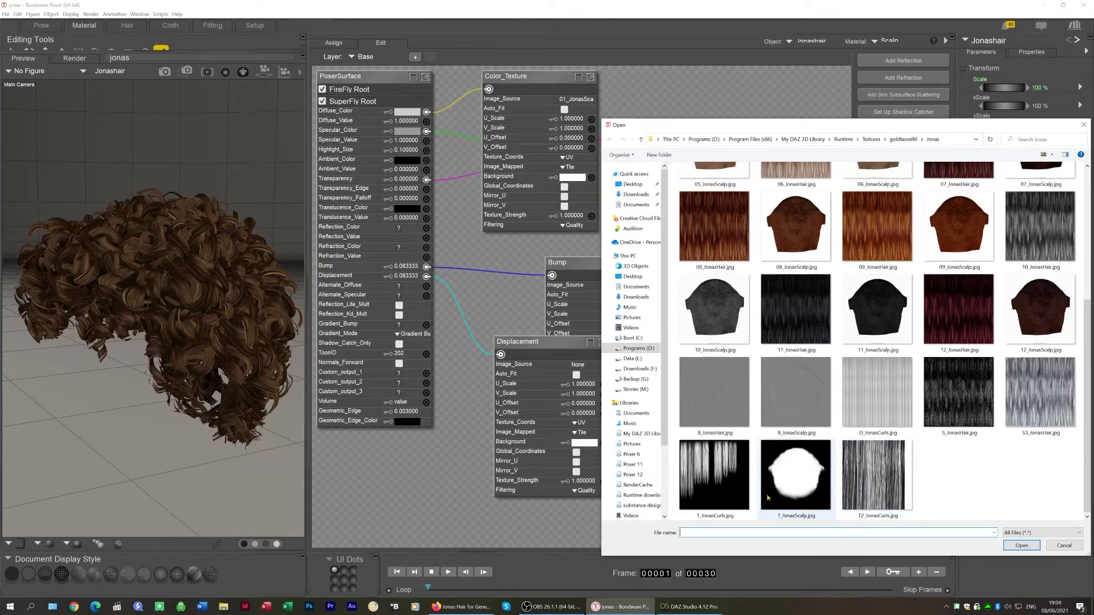
pyautogui.click(797, 479)
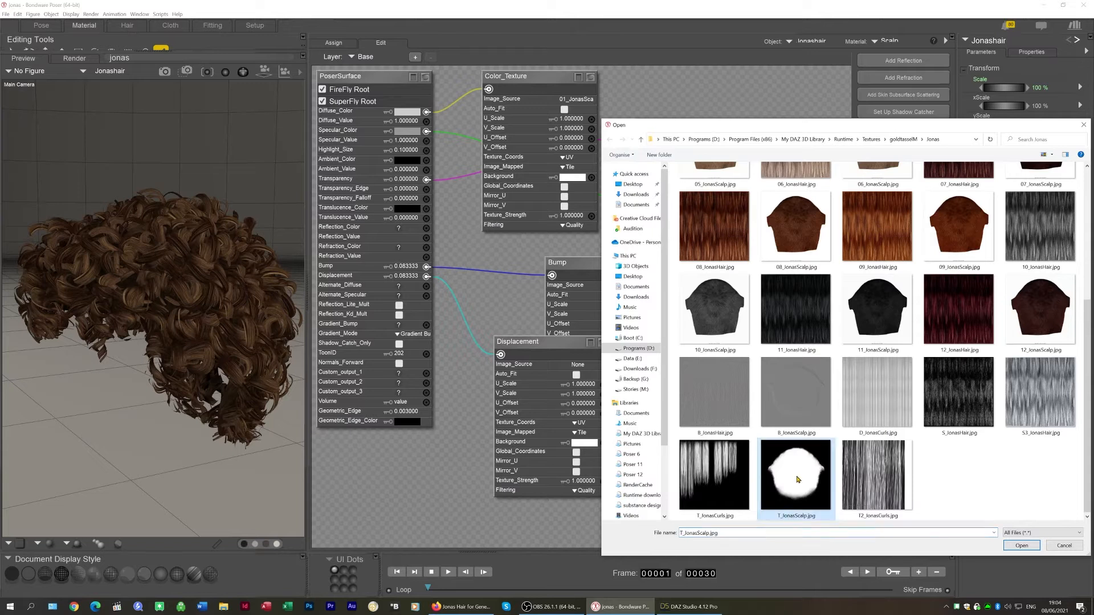
pyautogui.doubleClick(798, 480)
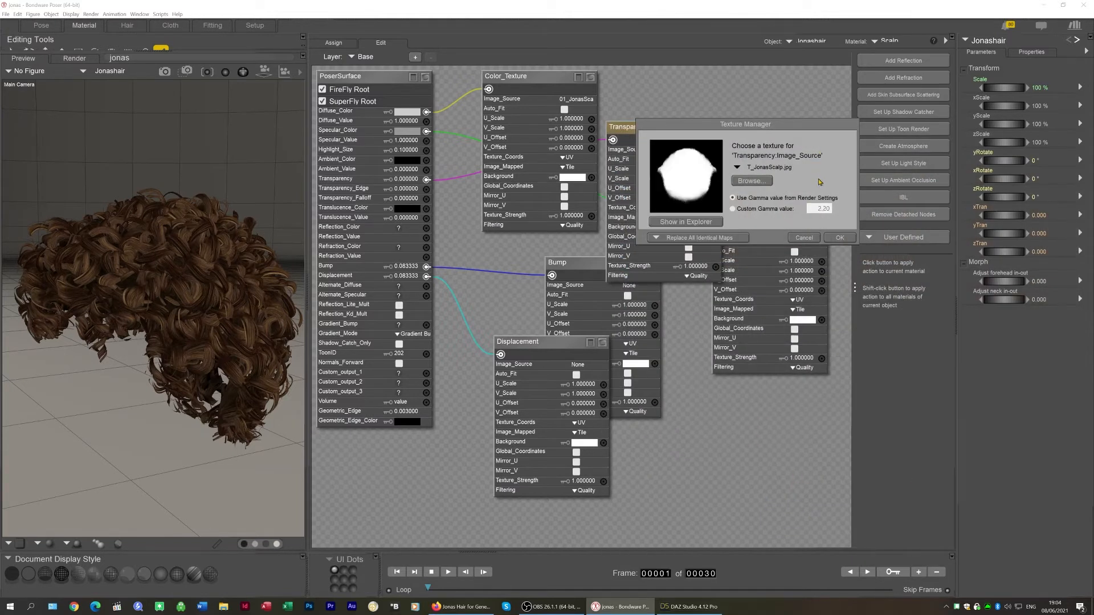
pyautogui.click(840, 237)
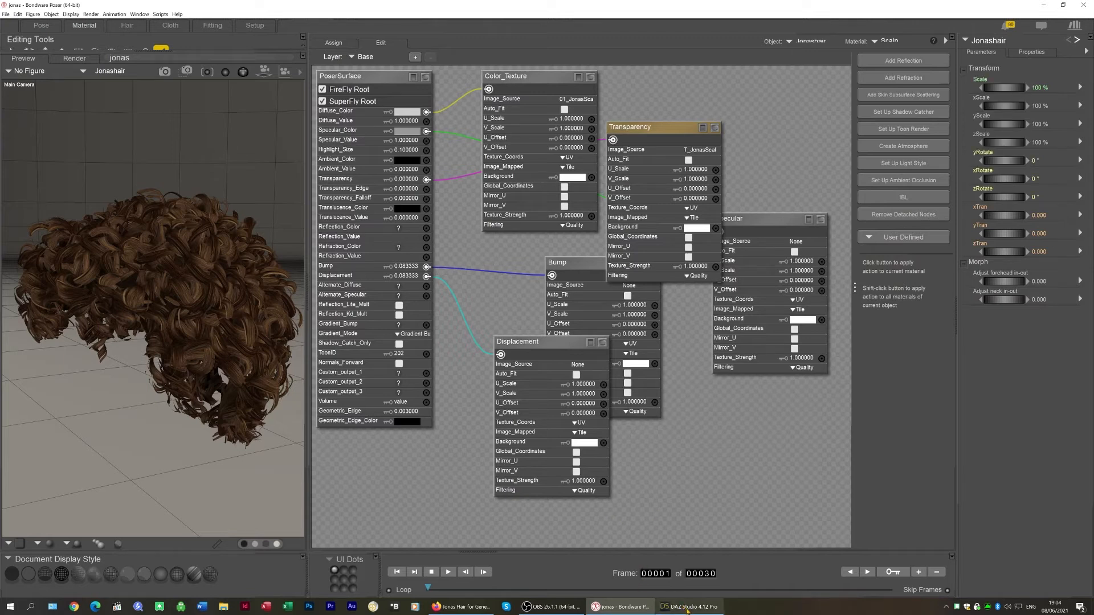
# Switch to DAZ Studio and check which opacity map the hair's Fiber surface uses
pyautogui.moveTo(688, 610)
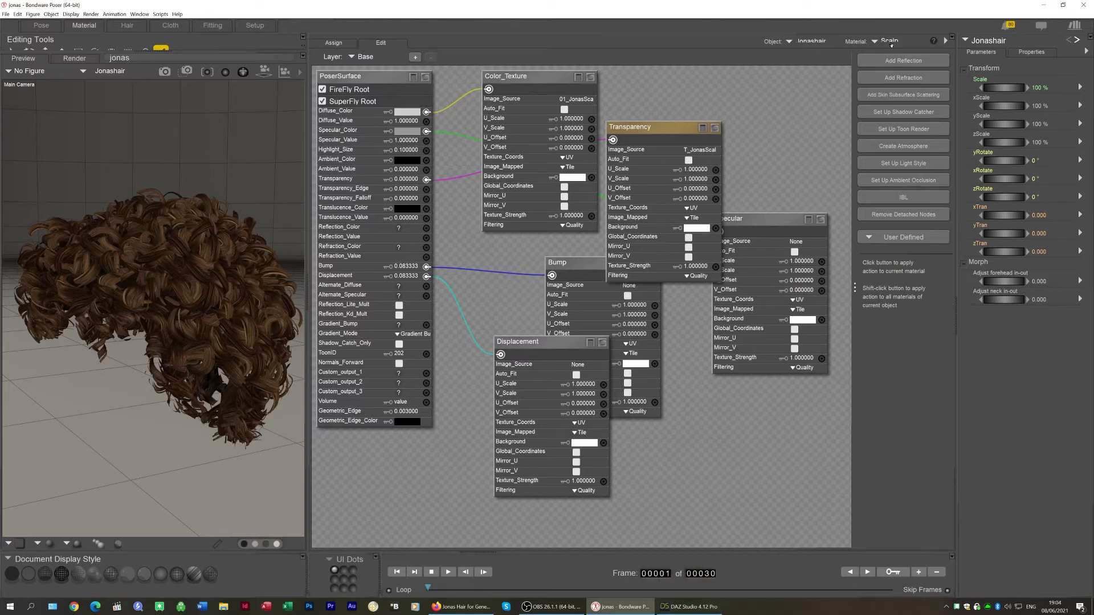
pyautogui.click(677, 608)
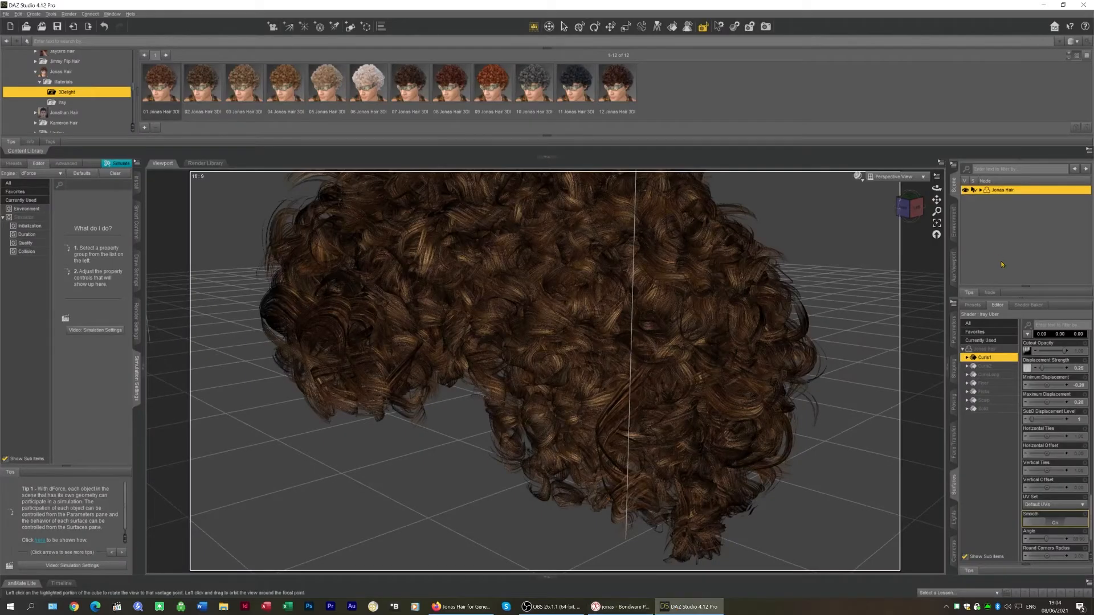
pyautogui.click(983, 384)
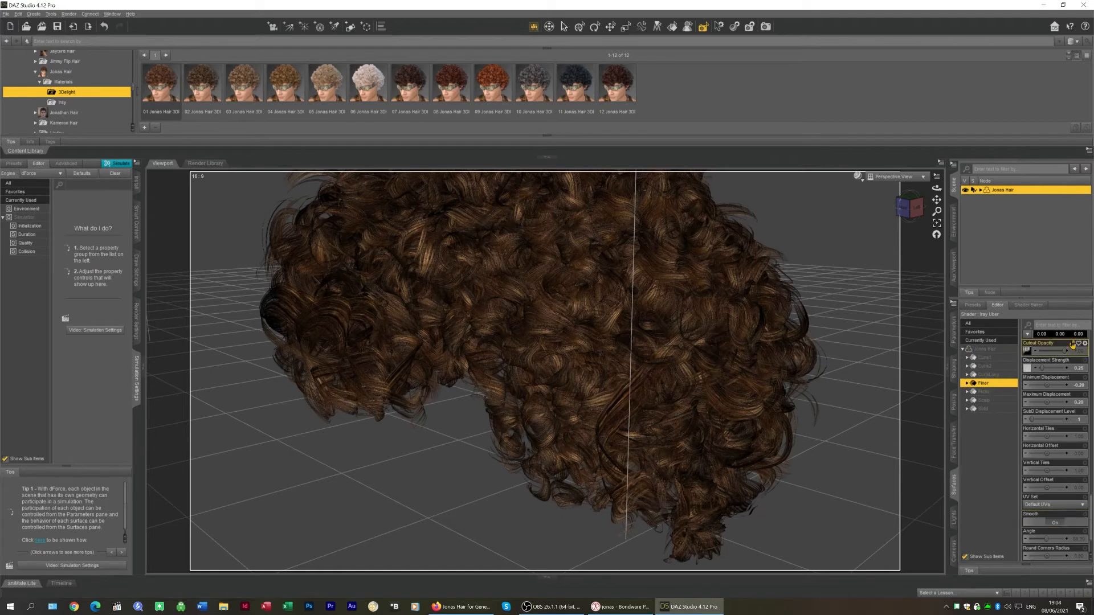
pyautogui.moveTo(1029, 351)
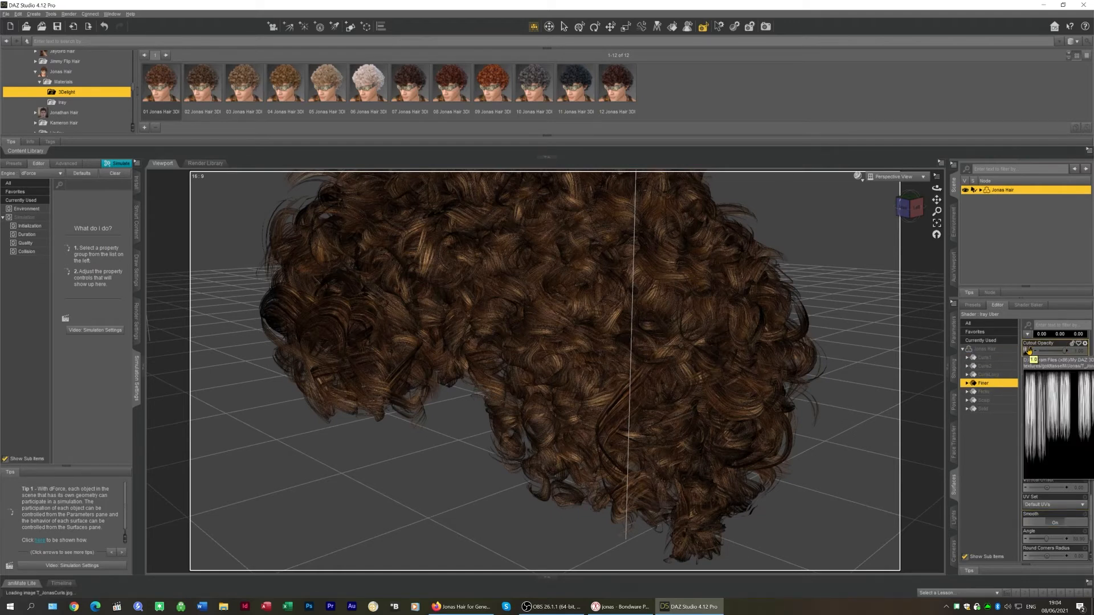
pyautogui.click(1028, 351)
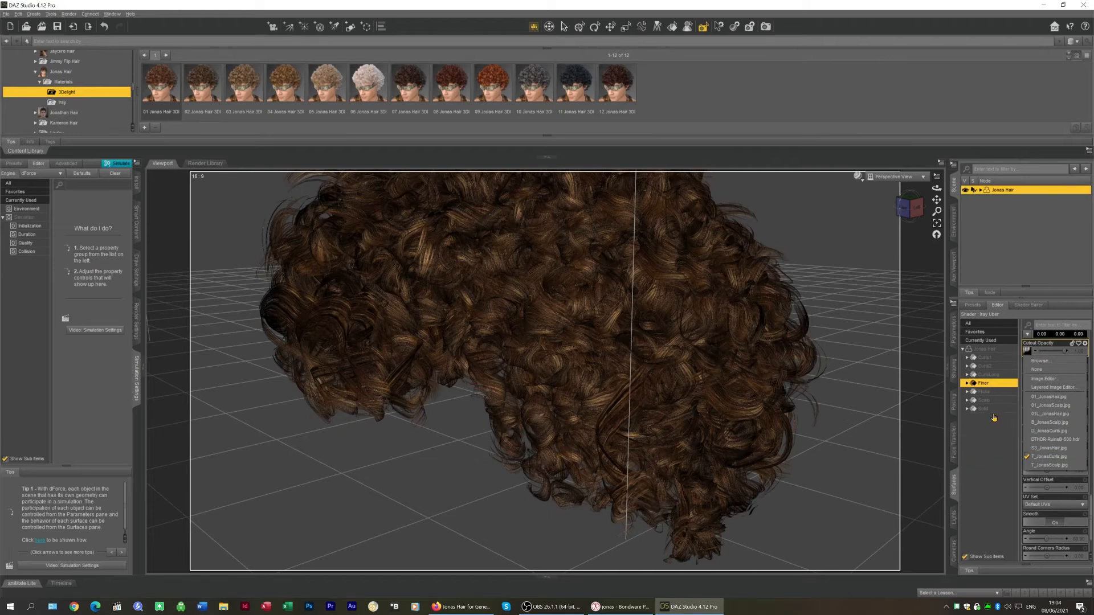
pyautogui.click(988, 454)
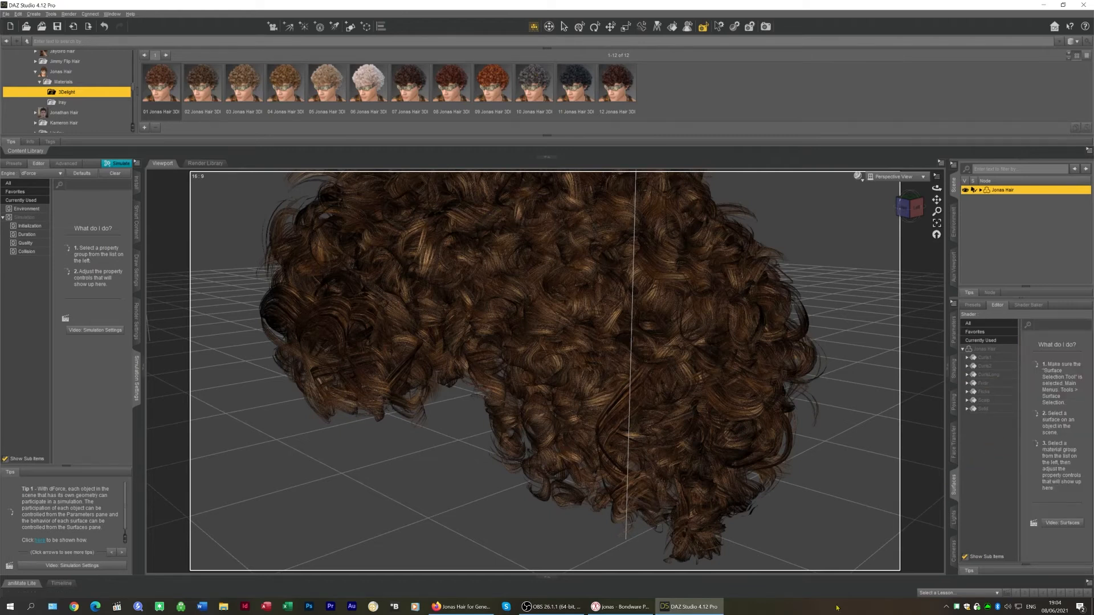
# Switch to Poser and move the Specular node lower in the shader graph
pyautogui.moveTo(631, 613)
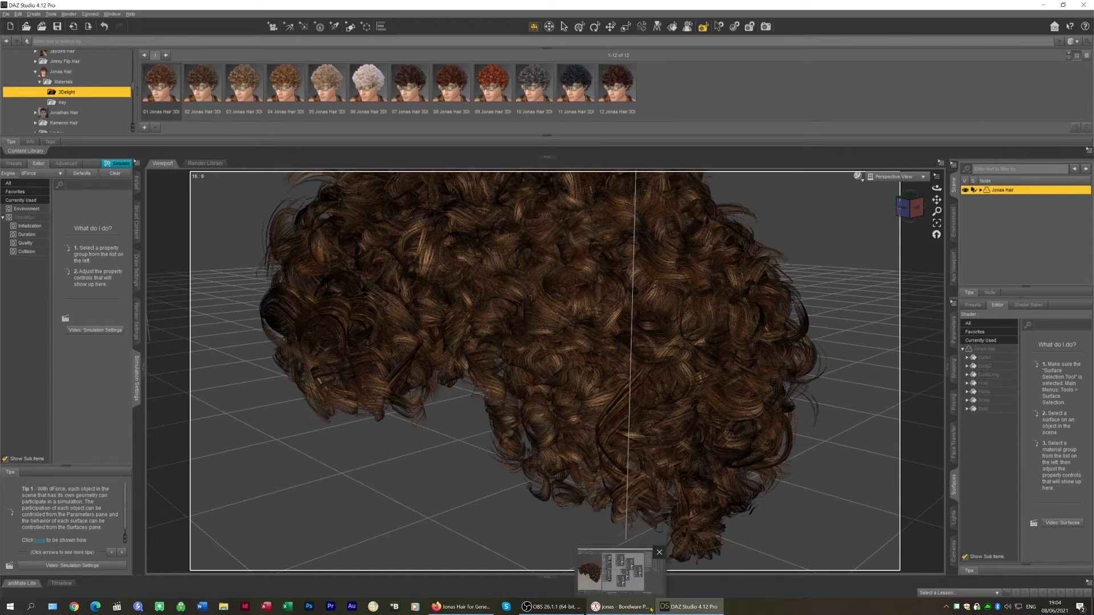
pyautogui.moveTo(687, 613)
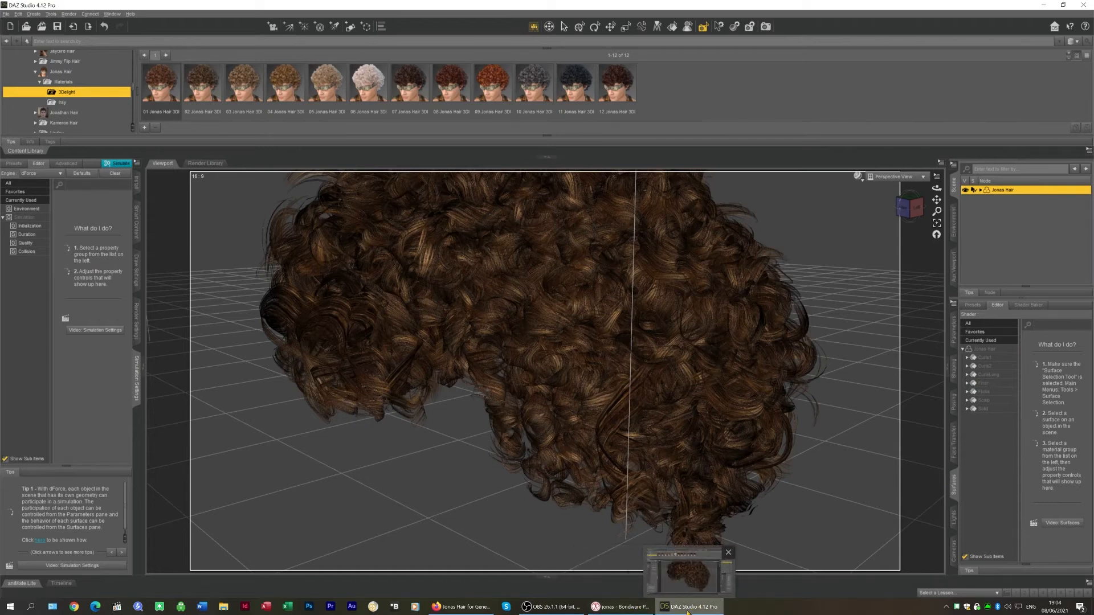
pyautogui.click(620, 609)
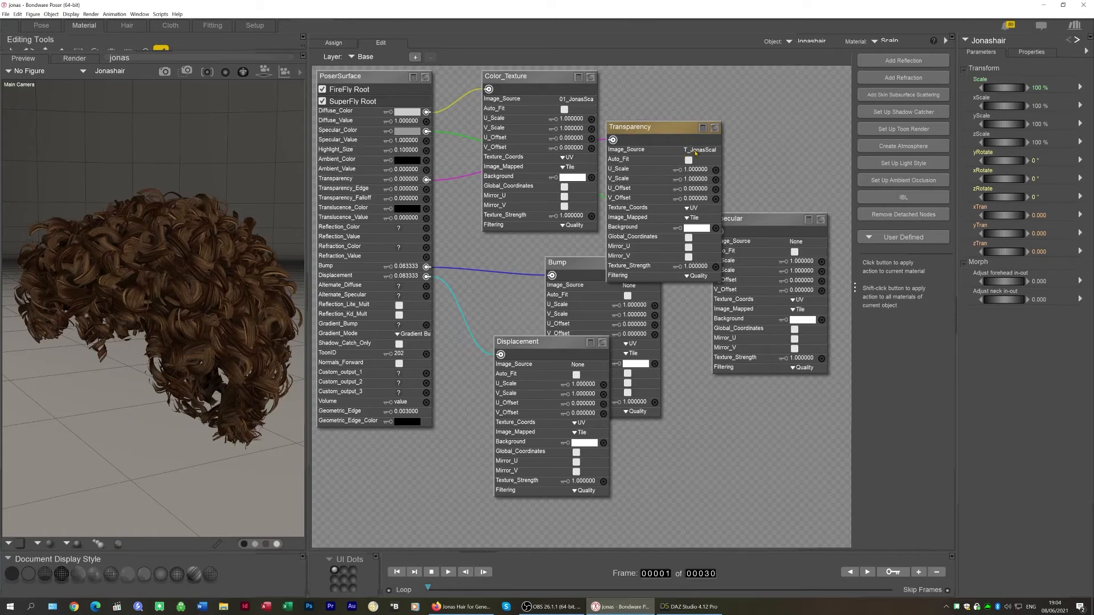
pyautogui.moveTo(769, 221); pyautogui.dragTo(785, 335)
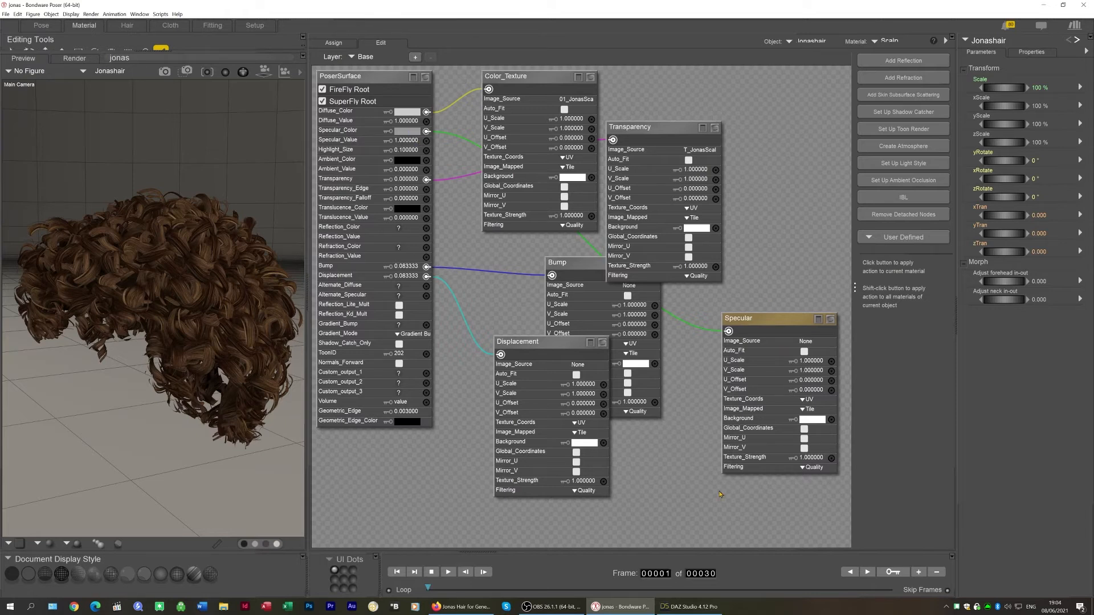
# Switch to DAZ Studio and examine the Scalp and Cutter surface settings for their maps
pyautogui.click(688, 606)
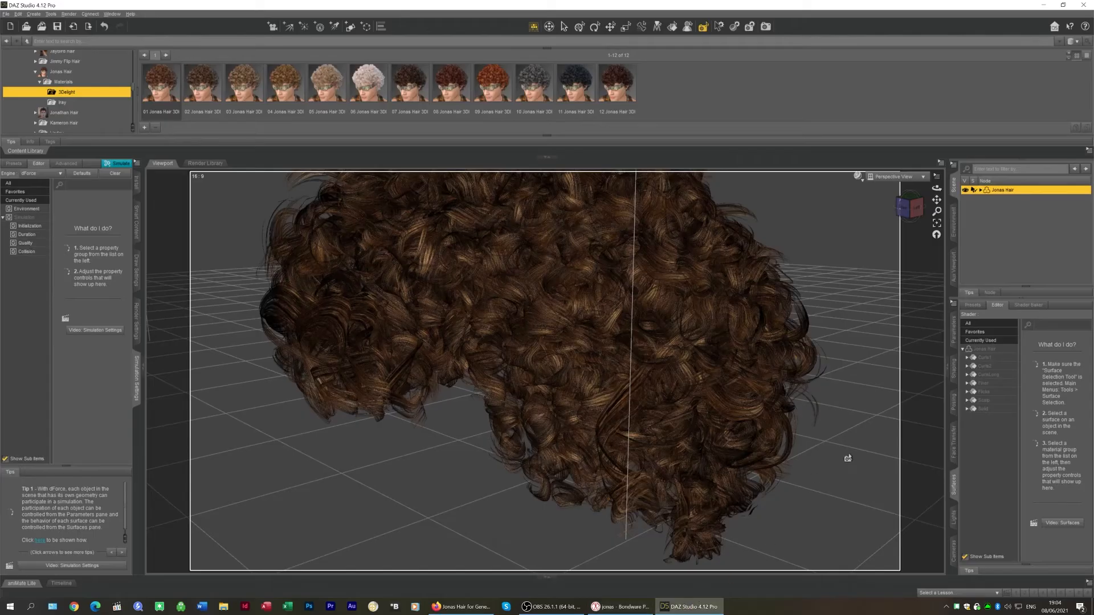
pyautogui.click(990, 401)
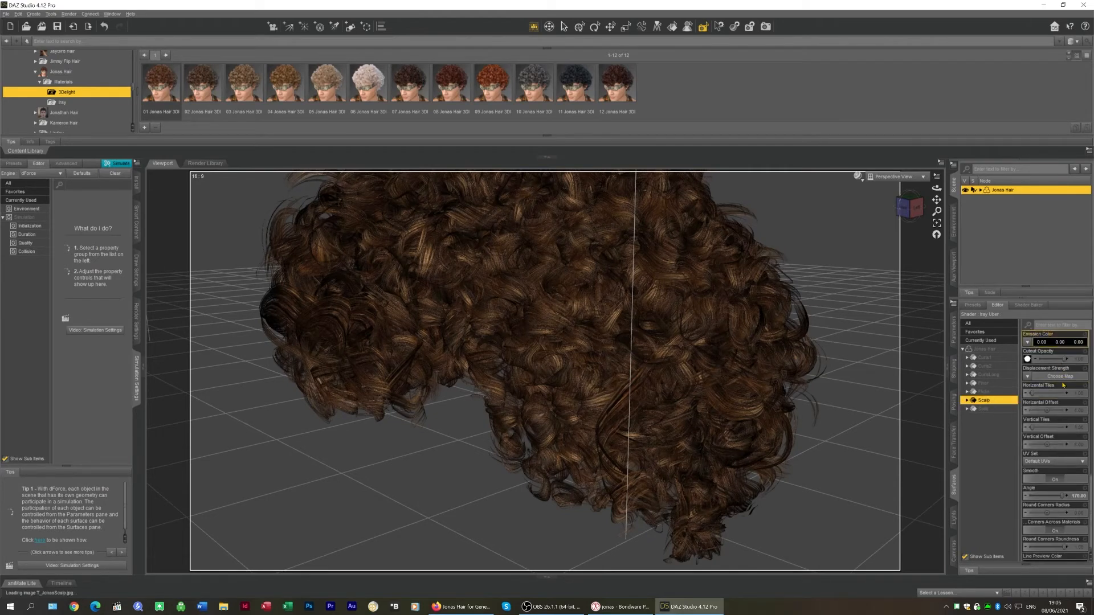
pyautogui.scroll(15, 1060, 382)
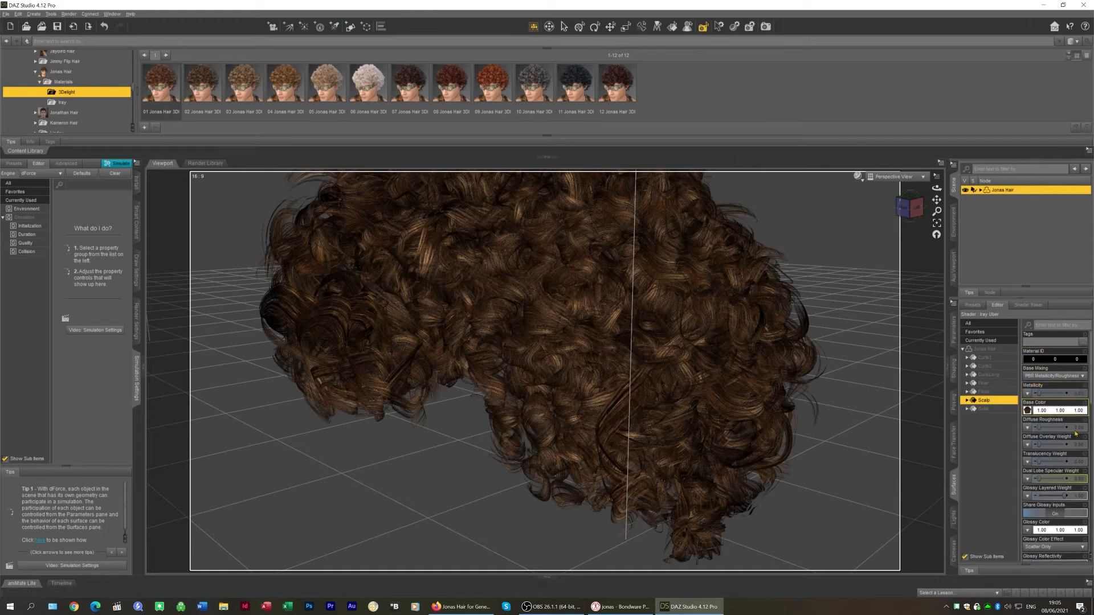
pyautogui.scroll(-12, 1068, 481)
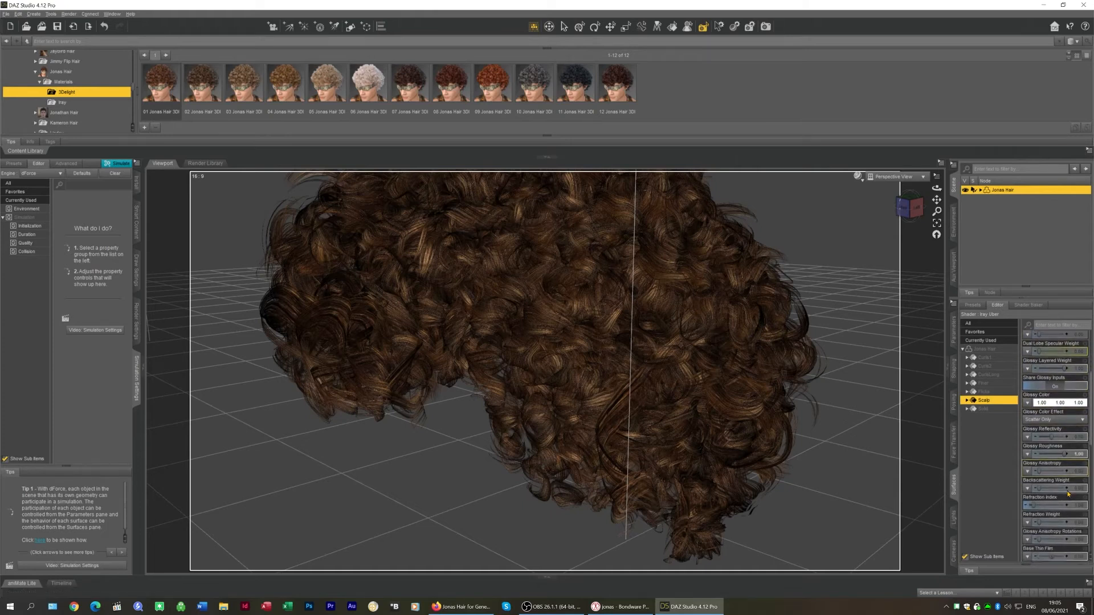
pyautogui.scroll(-10, 1068, 494)
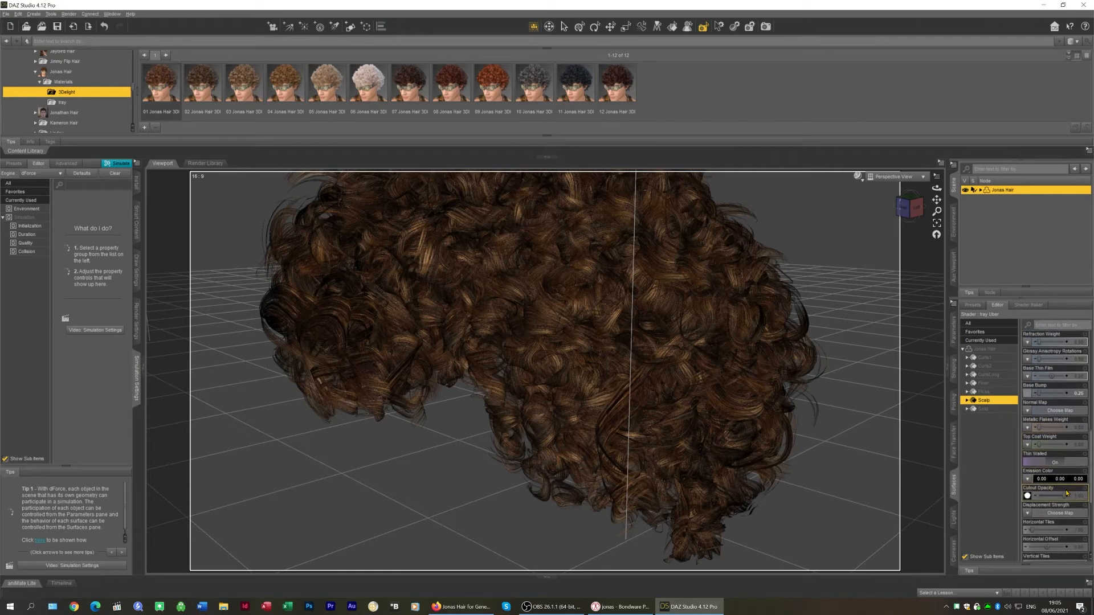
pyautogui.scroll(-2, 1067, 495)
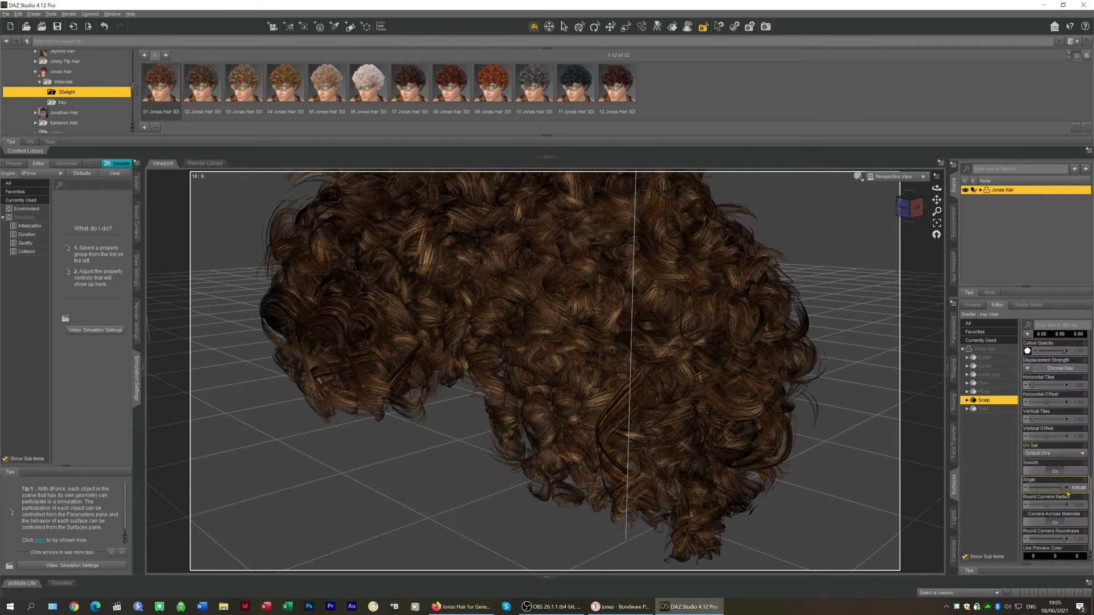
pyautogui.scroll(20, 1067, 495)
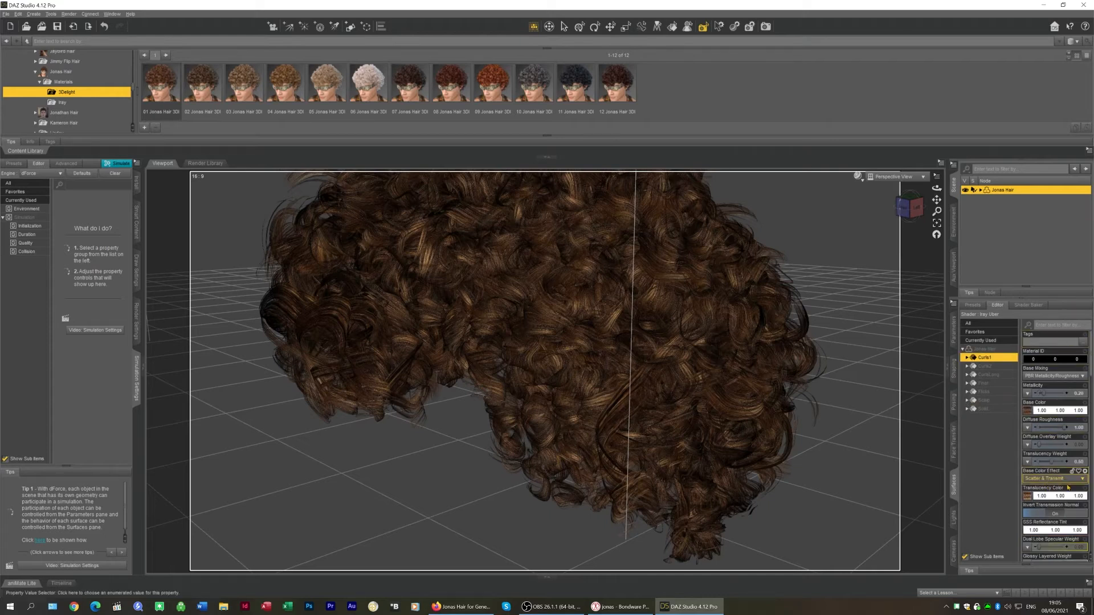
pyautogui.scroll(-6, 1055, 497)
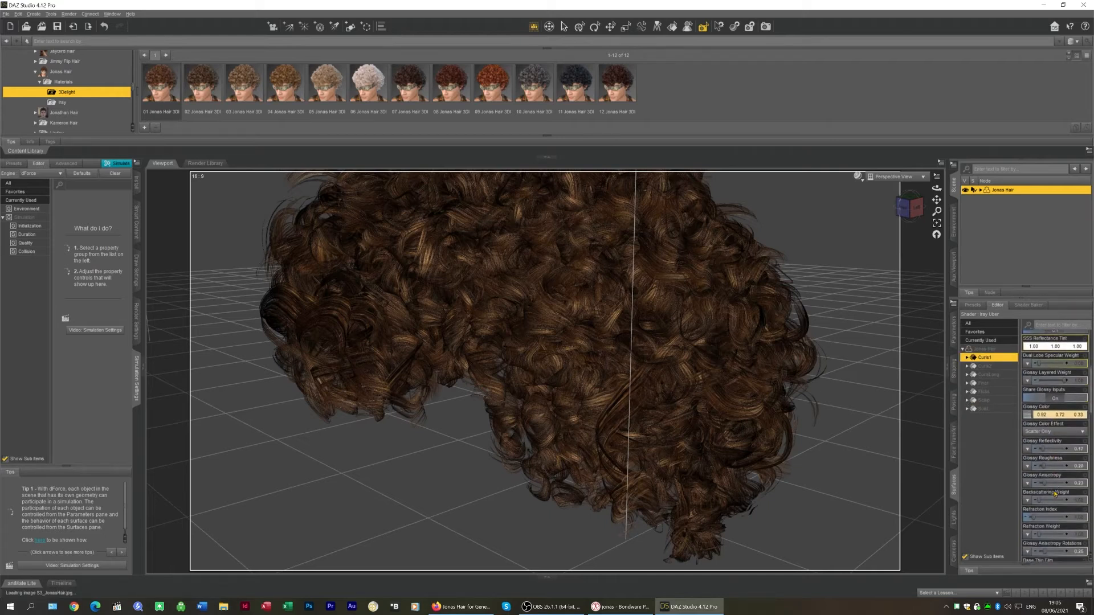
# Scroll through the hair's Curls surface properties to review its channel settings and maps
pyautogui.scroll(-3, 1052, 414)
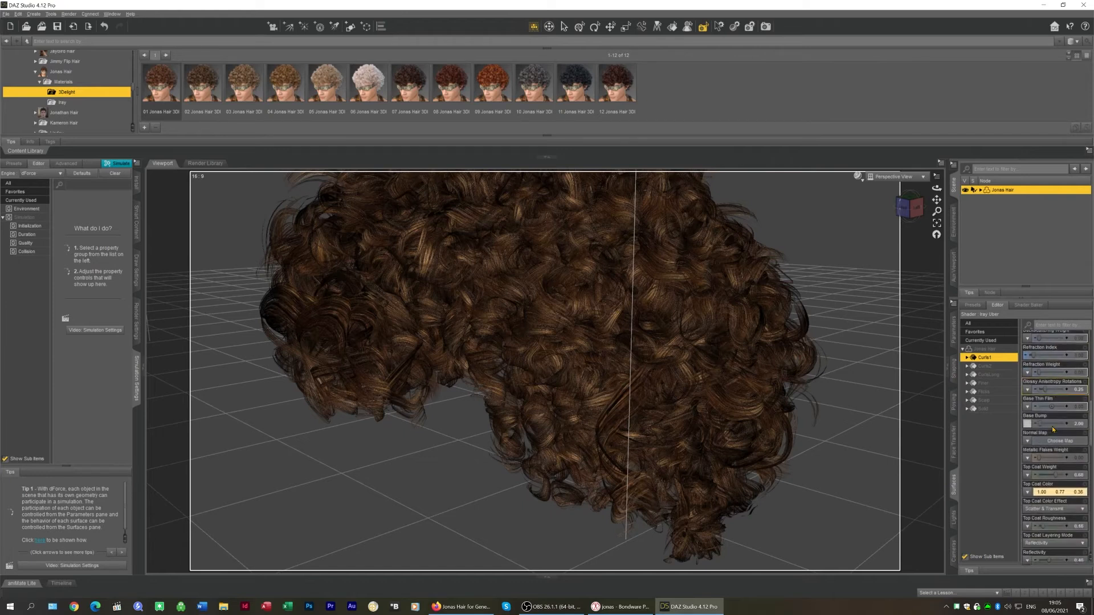
pyautogui.scroll(-3, 1050, 436)
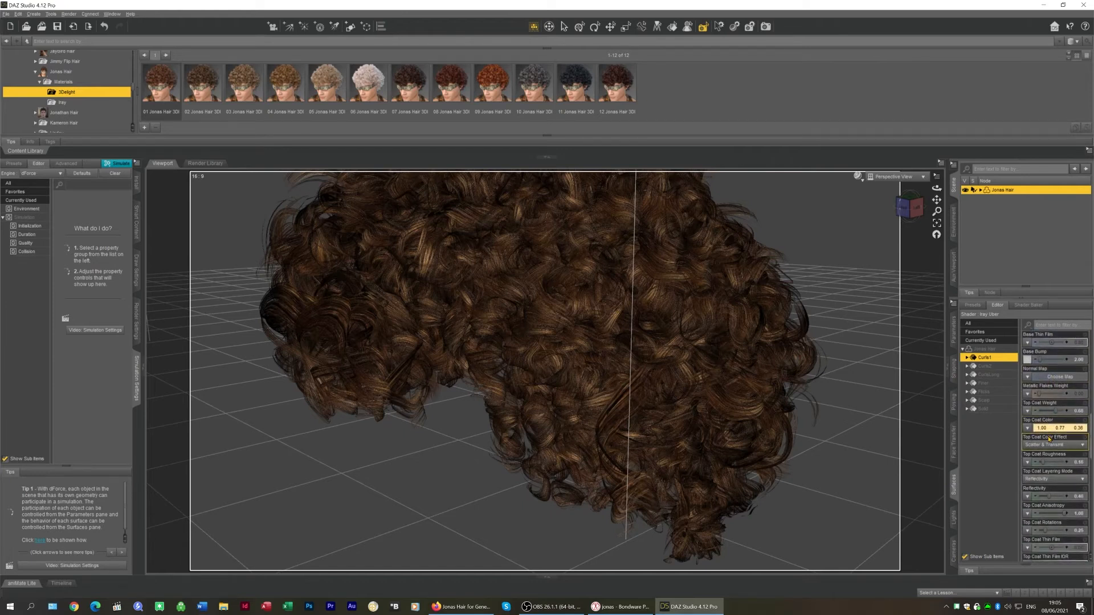
pyautogui.scroll(-4, 1055, 464)
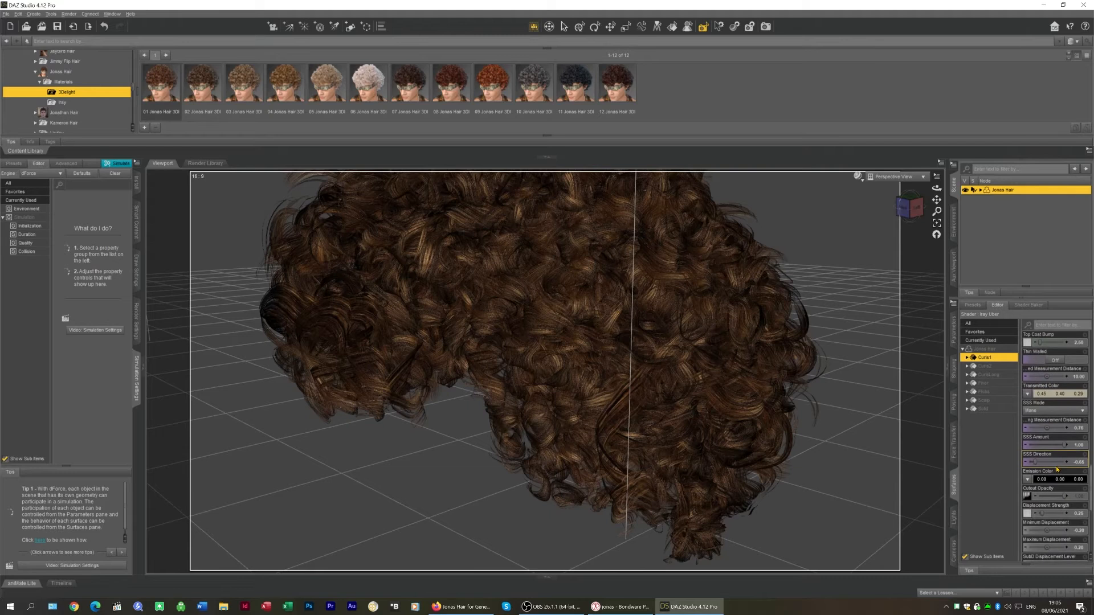
pyautogui.scroll(-3, 1056, 423)
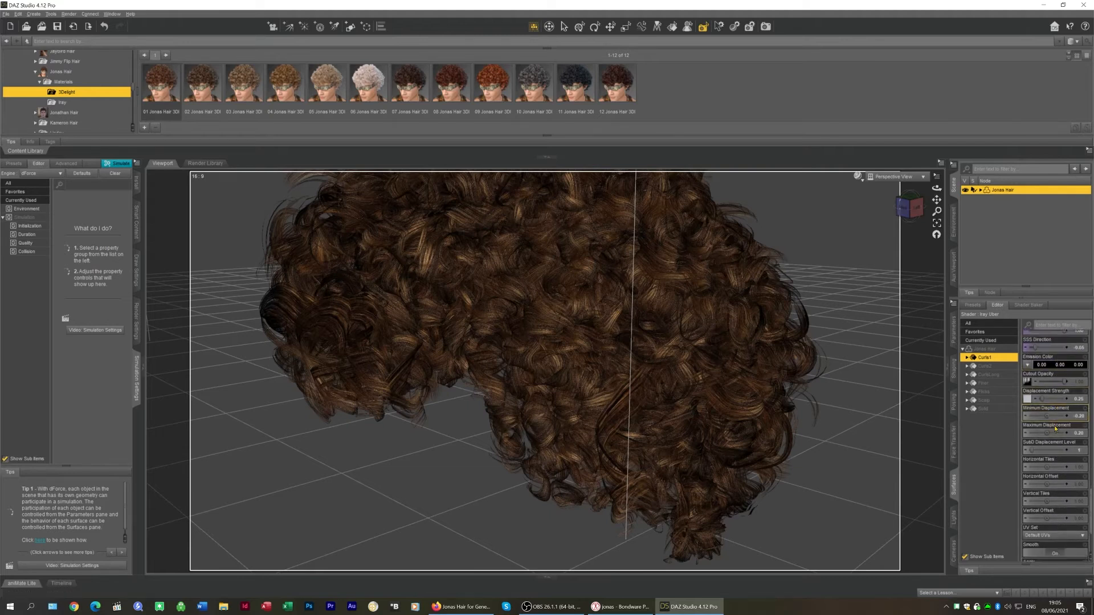
pyautogui.scroll(15, 1058, 438)
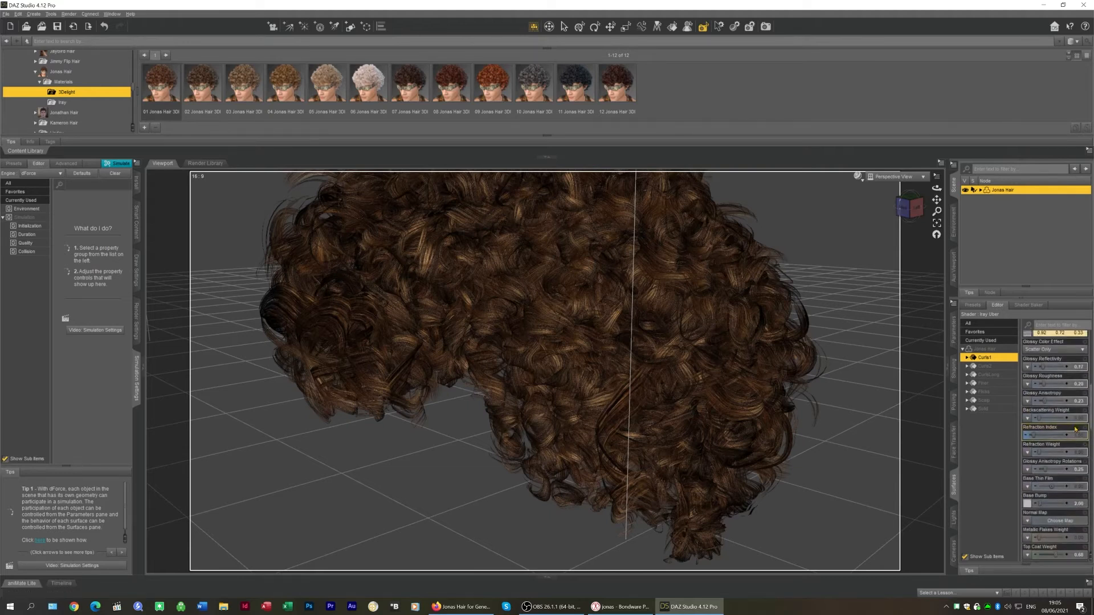
pyautogui.scroll(1, 1076, 431)
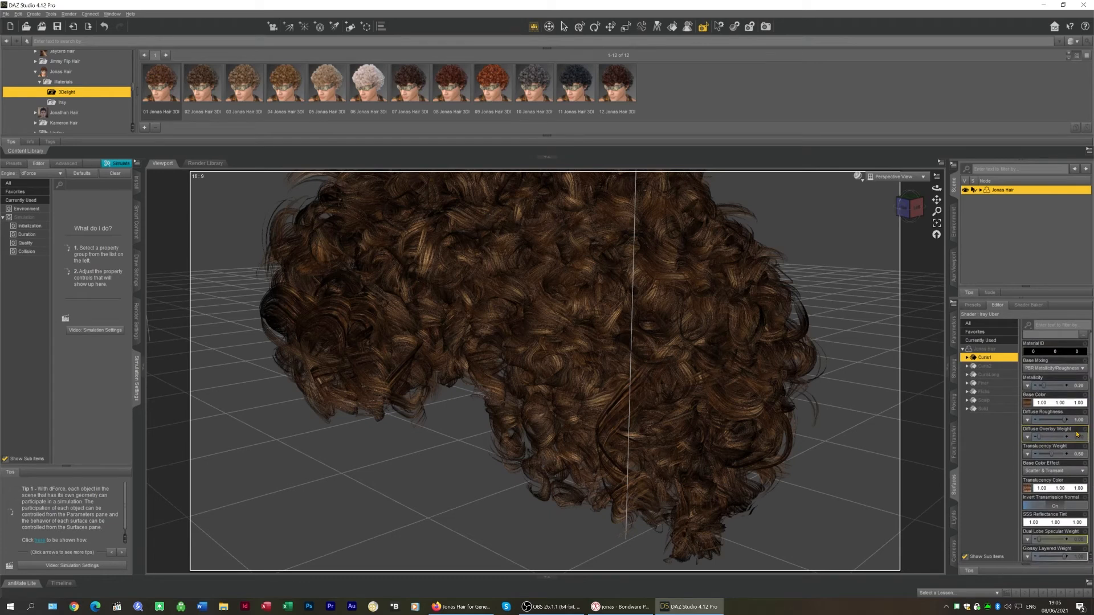
pyautogui.scroll(-2, 1077, 435)
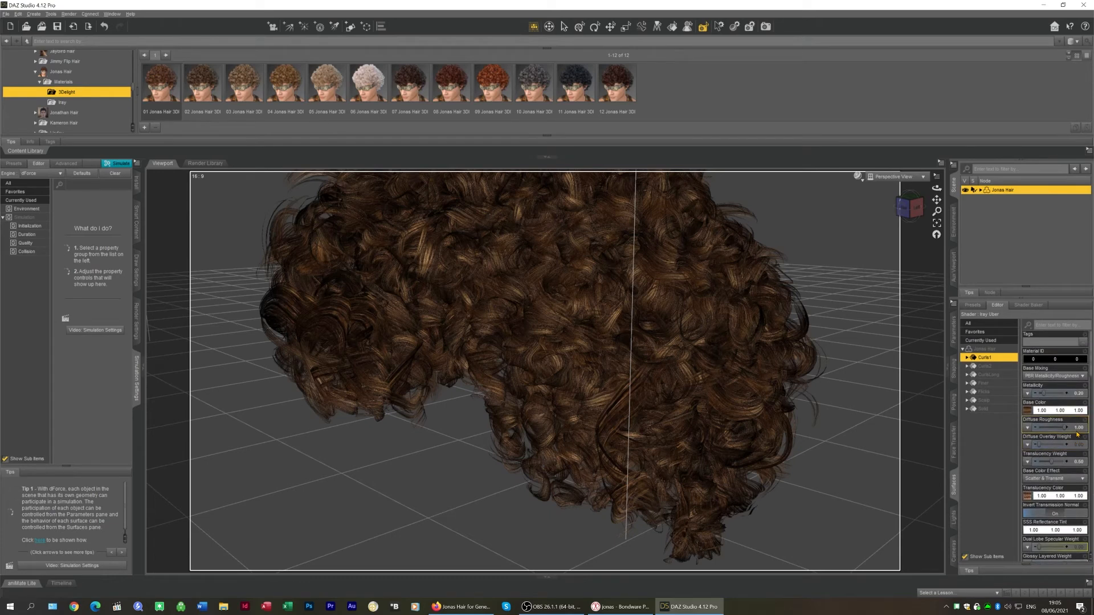
pyautogui.scroll(-3, 1077, 434)
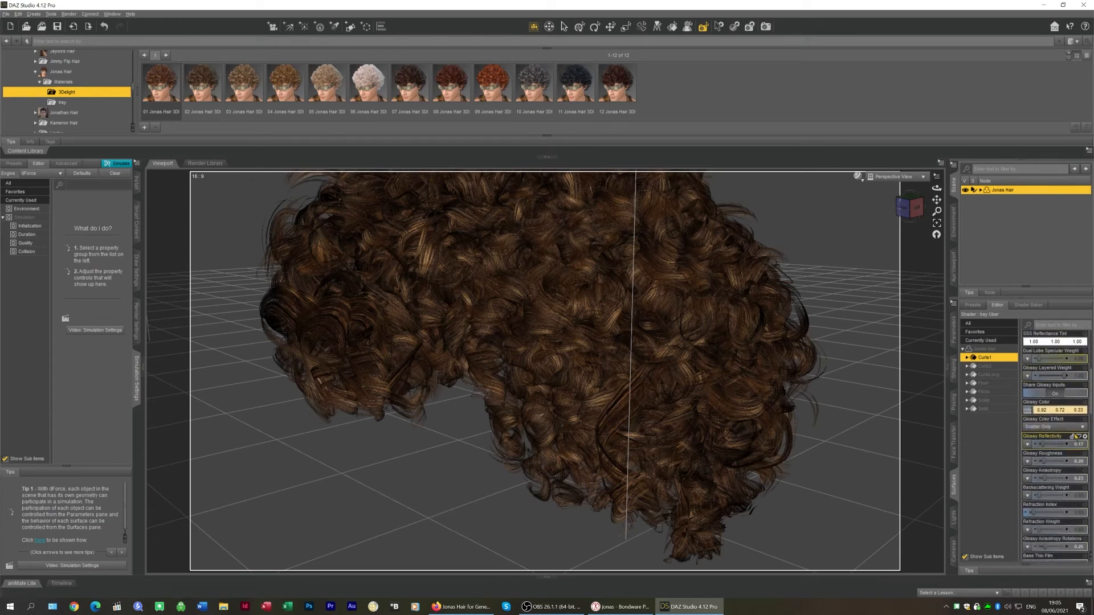
pyautogui.scroll(-3, 1068, 422)
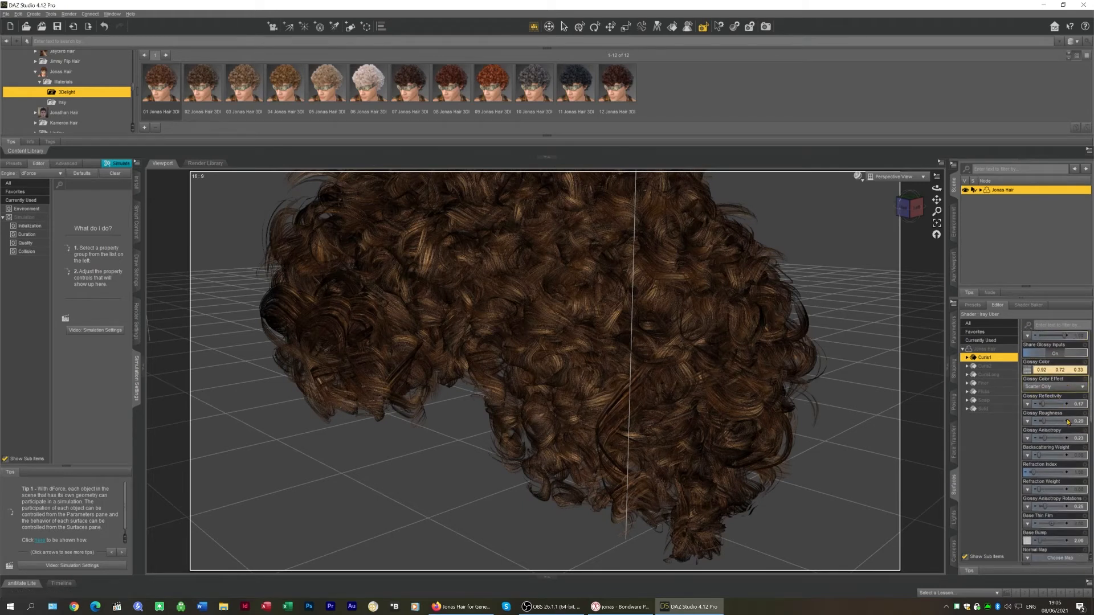
pyautogui.scroll(-4, 1068, 423)
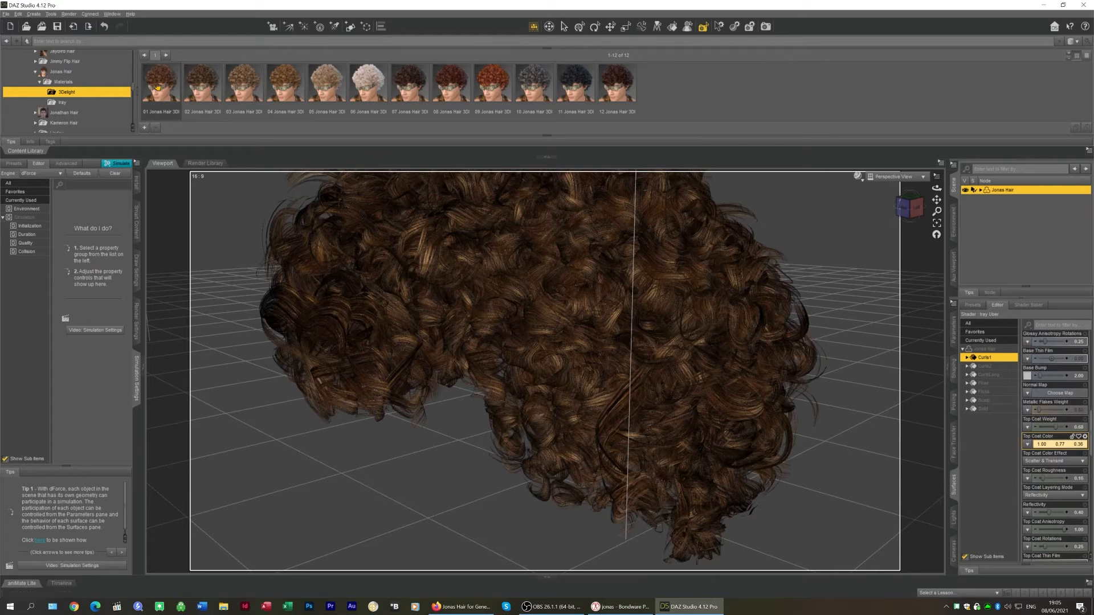
# Apply the 01 Jonas Hair 3Dl material preset to the hair
pyautogui.moveTo(158, 85)
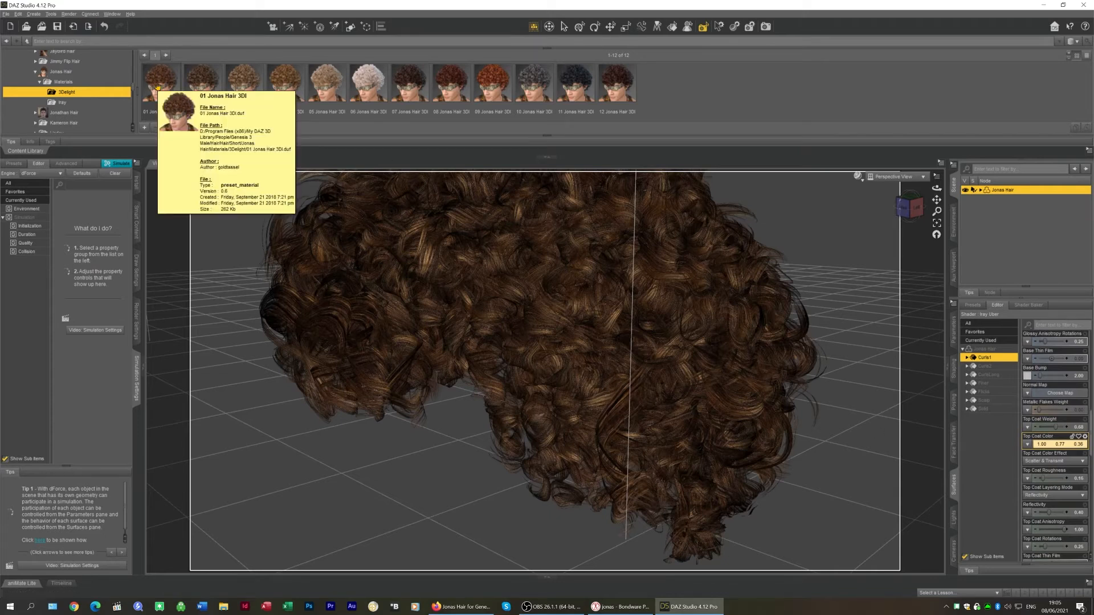
pyautogui.click(158, 86)
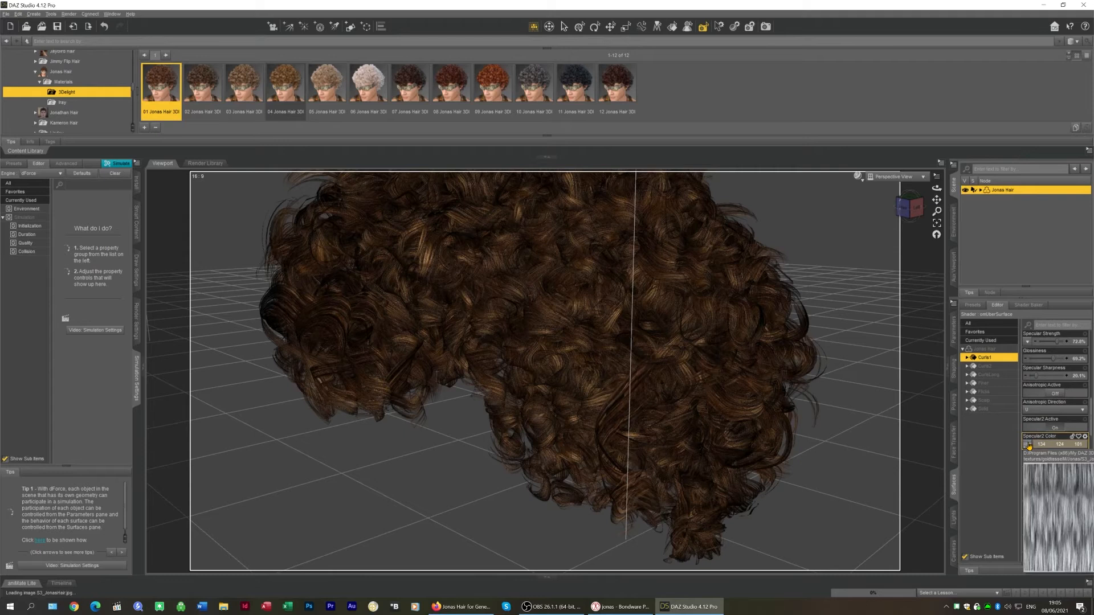
pyautogui.moveTo(1026, 446)
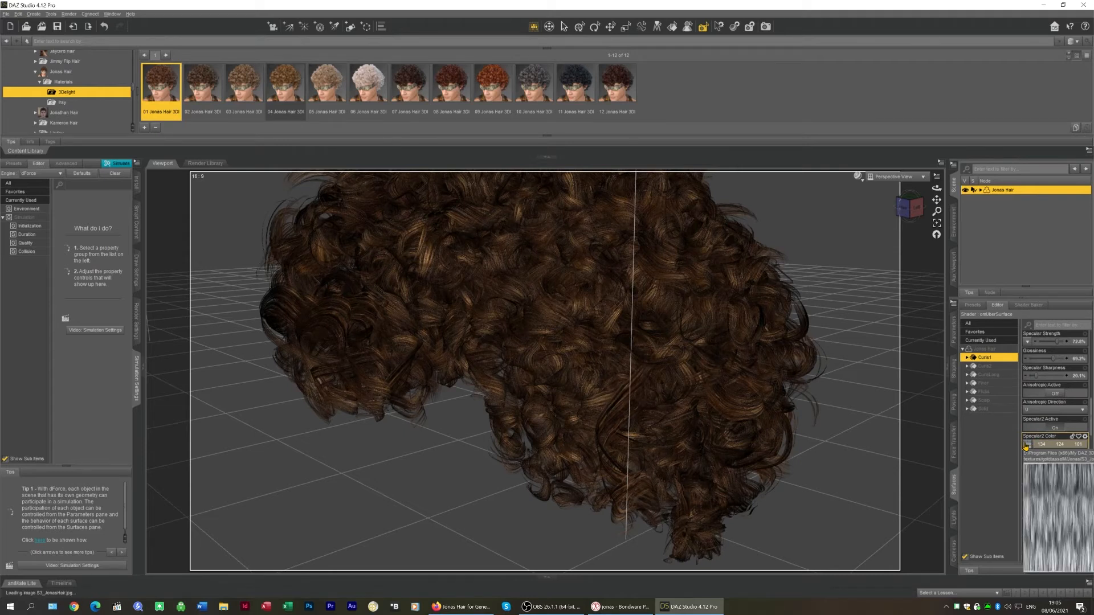
pyautogui.scroll(6, 1026, 446)
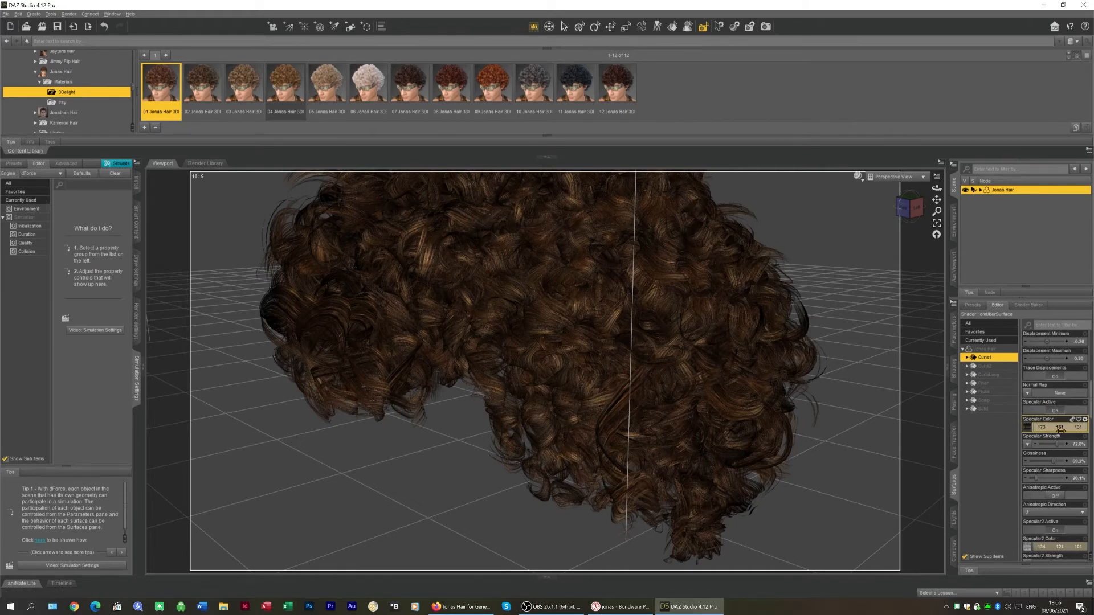
# Examine the Curls surface's Specular Color map and its colour values
pyautogui.click(1029, 428)
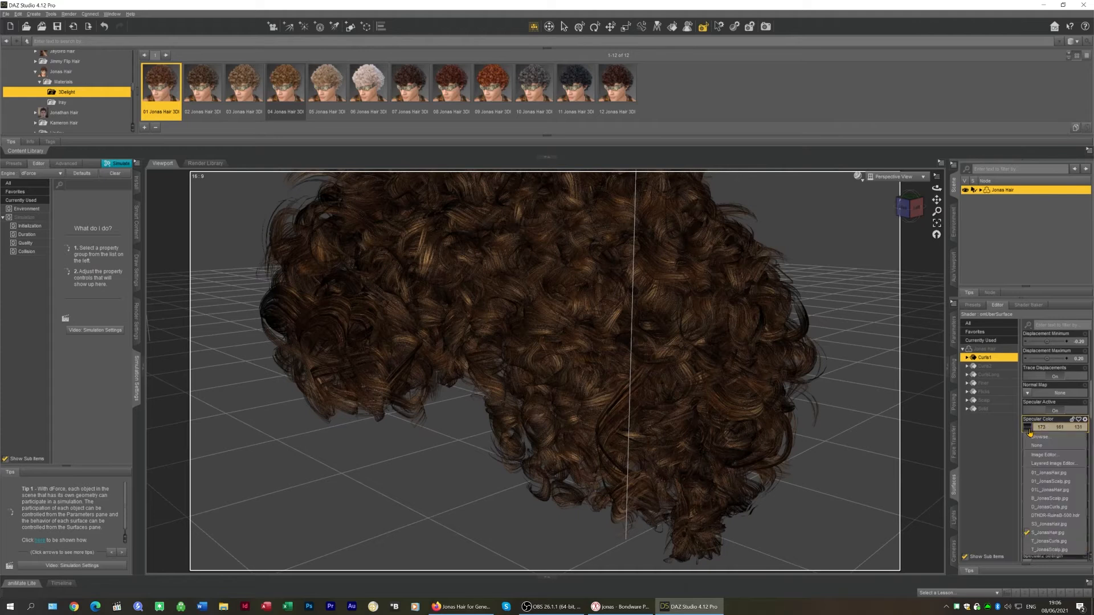
pyautogui.click(1009, 446)
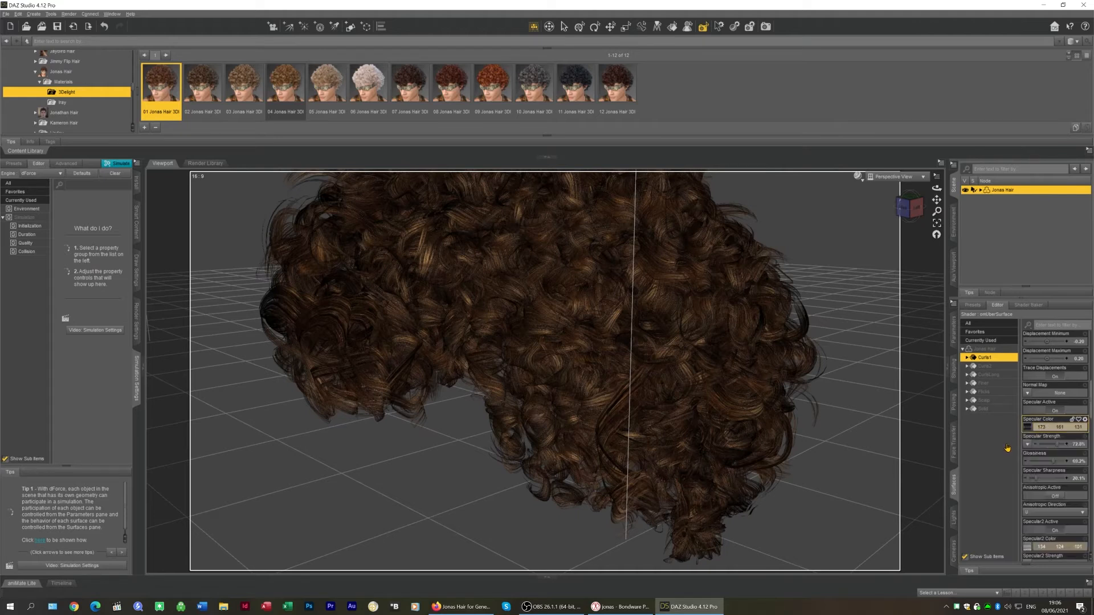
pyautogui.click(990, 357)
pyautogui.moveTo(1028, 429)
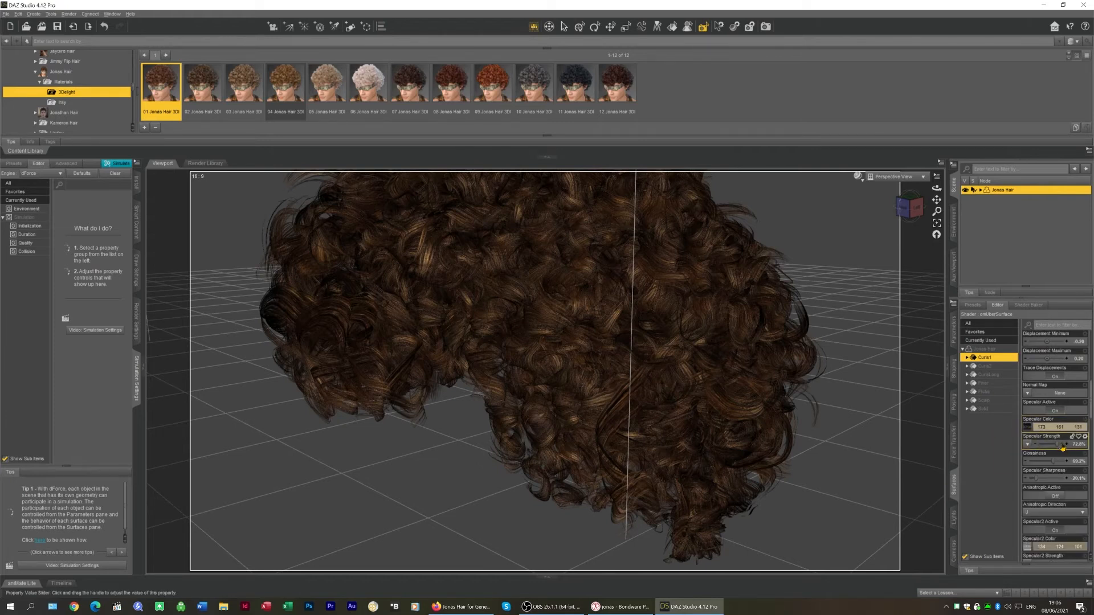
pyautogui.click(1027, 428)
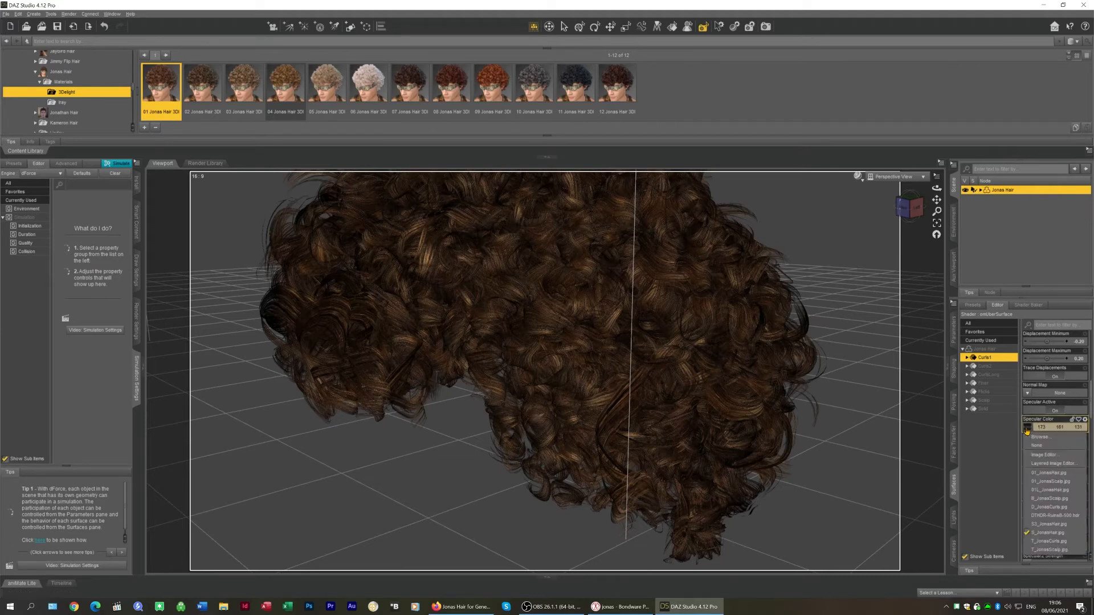
pyautogui.click(1061, 533)
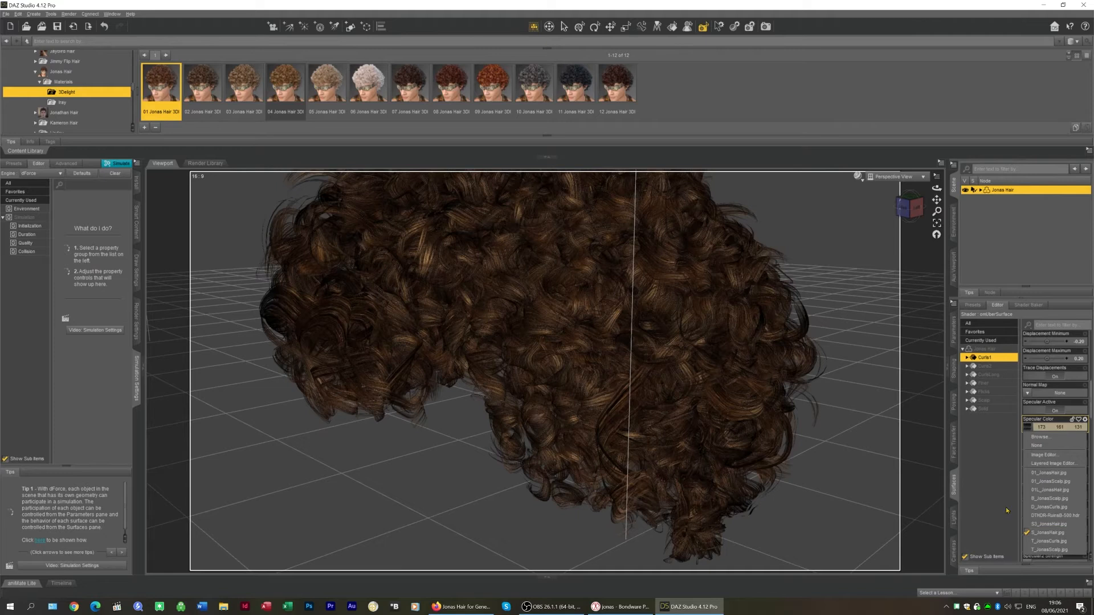
pyautogui.click(990, 357)
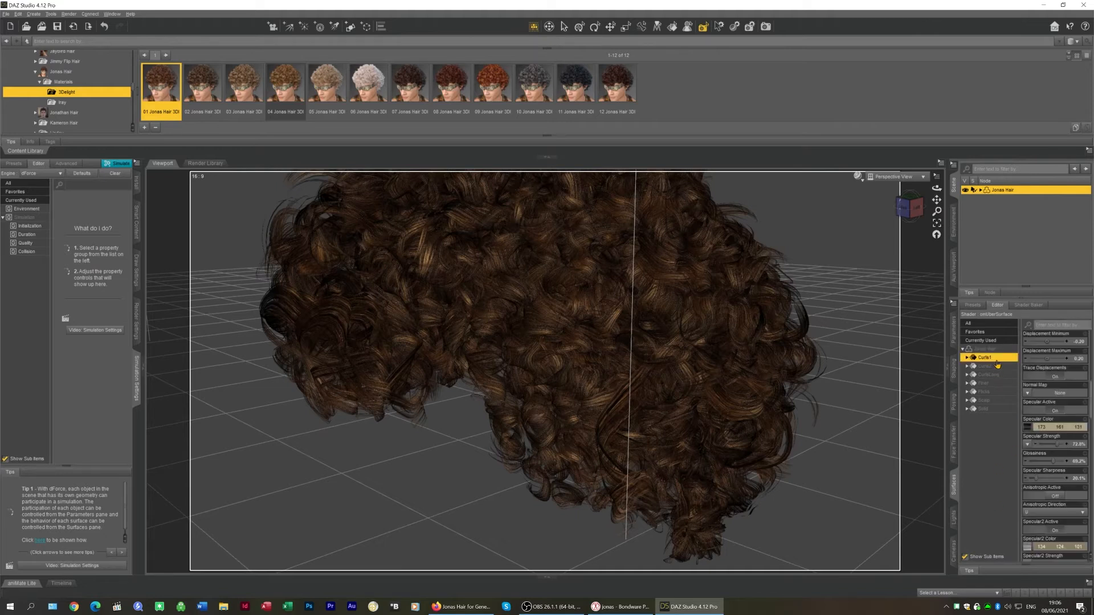
pyautogui.click(1054, 429)
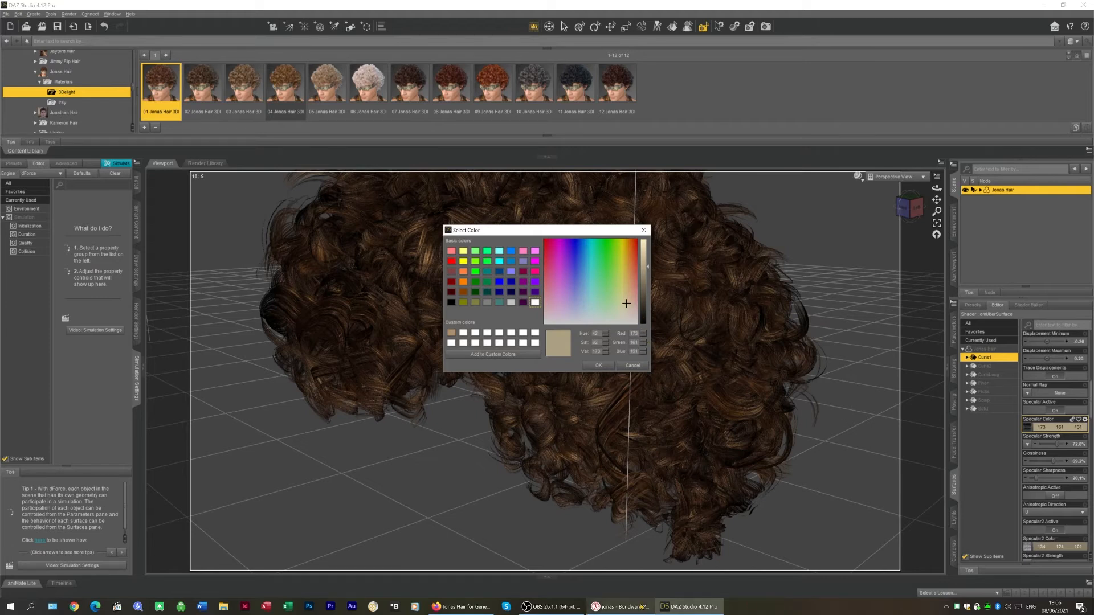
# Switch to Poser and set the PoserSurface Specular_Color to RGB 173, 161, 131
pyautogui.click(621, 607)
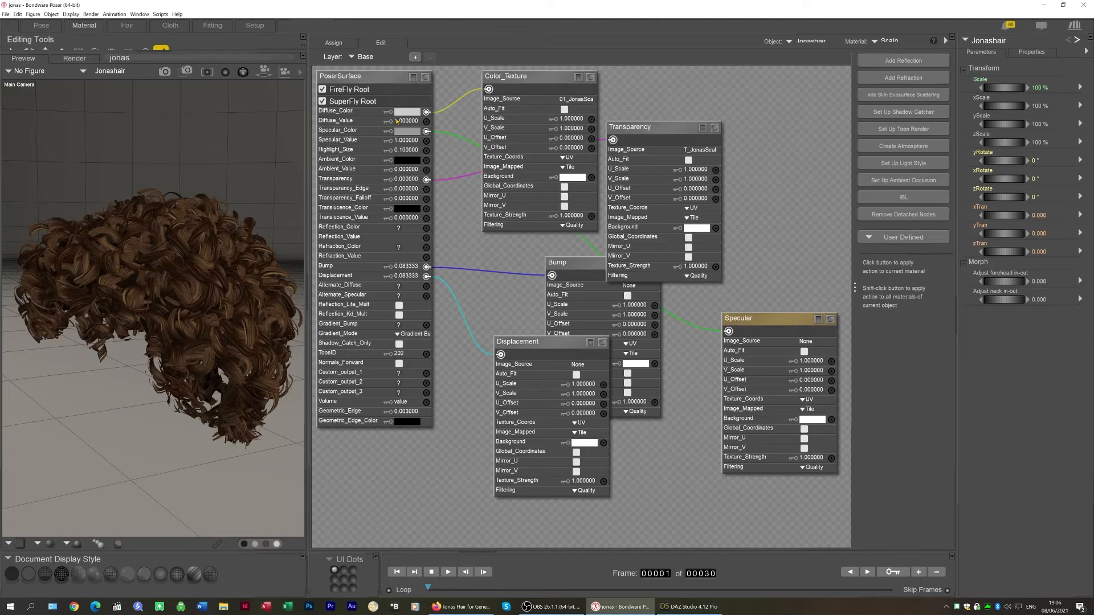
pyautogui.click(409, 131)
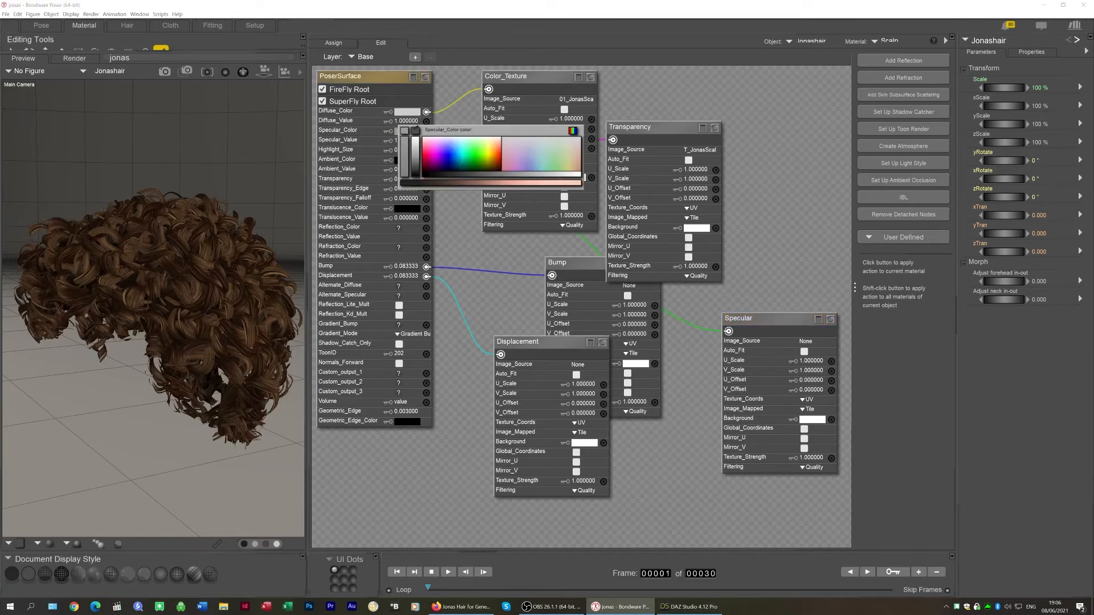
pyautogui.click(406, 132)
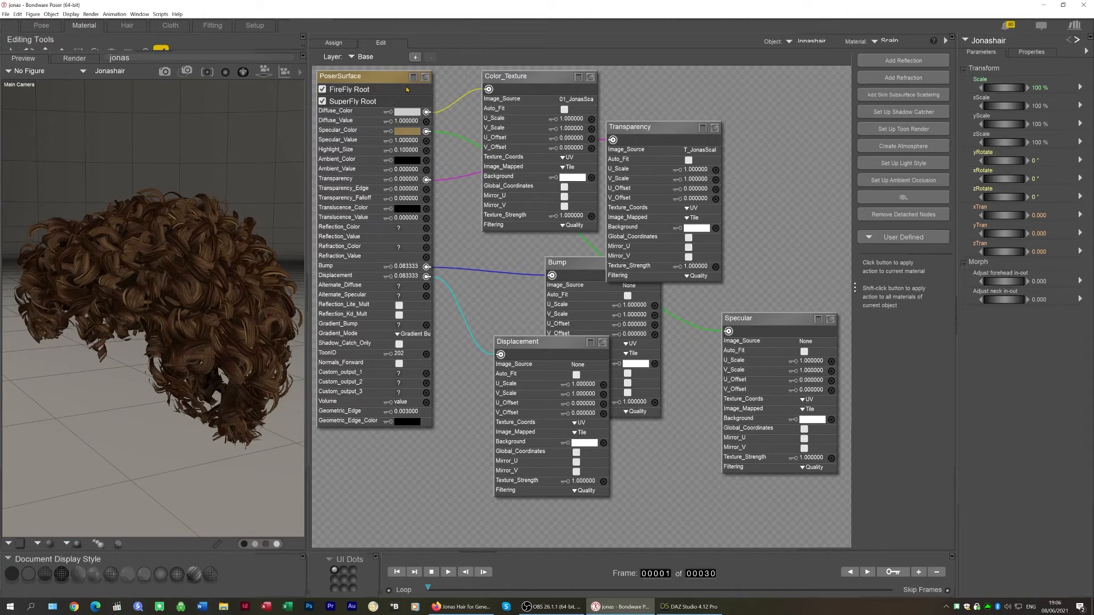
pyautogui.click(407, 131)
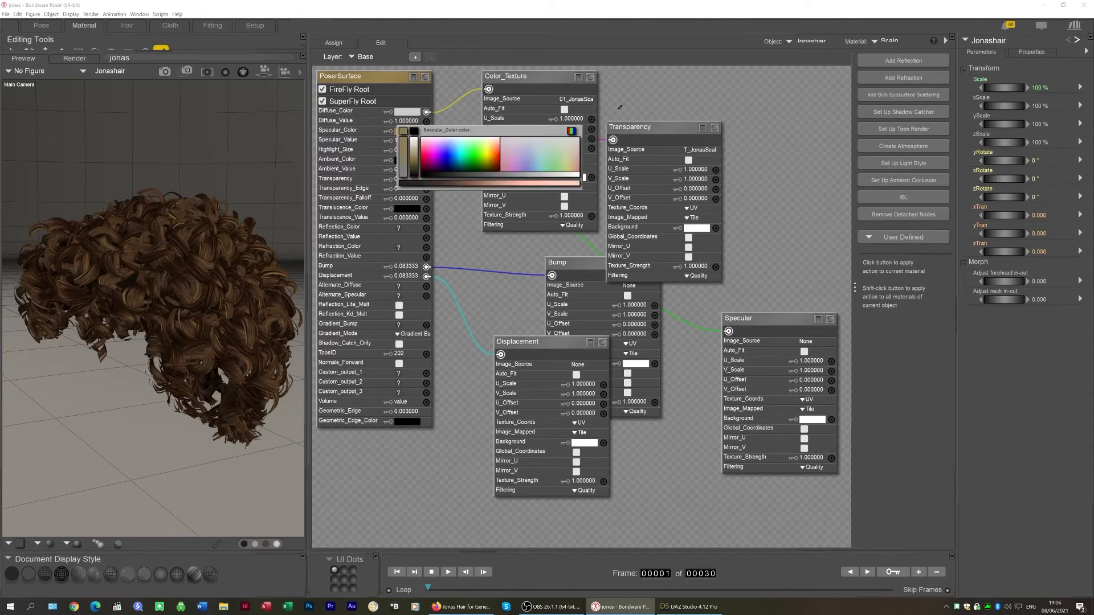
pyautogui.click(571, 131)
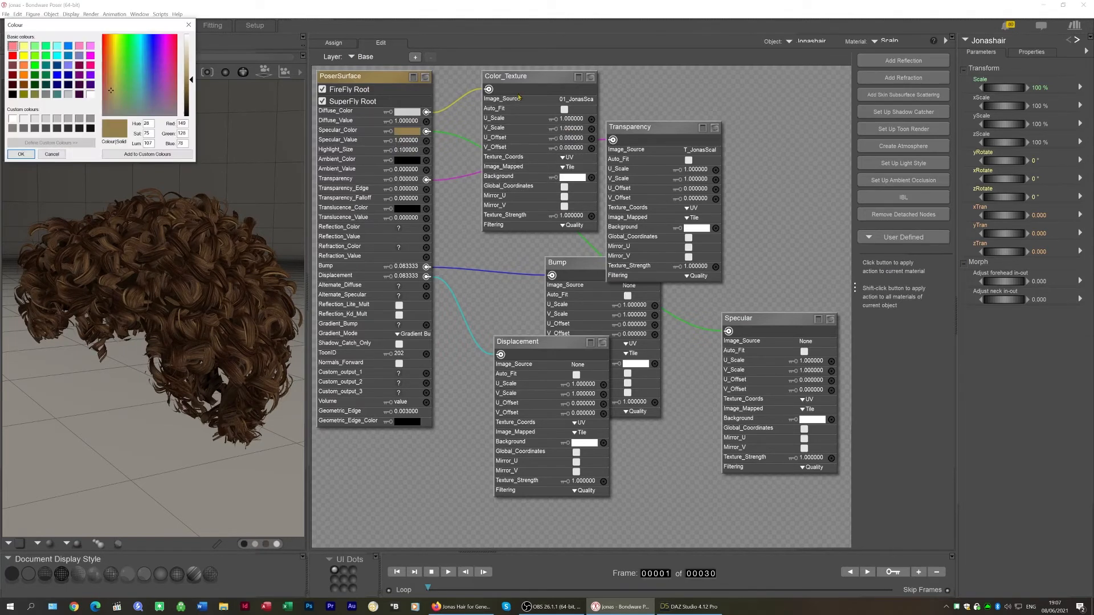
pyautogui.click(186, 122)
pyautogui.doubleClick(186, 122)
pyautogui.write('173')
pyautogui.press('Tab')
pyautogui.write('161')
pyautogui.press('Tab')
pyautogui.write('131')
pyautogui.click(679, 609)
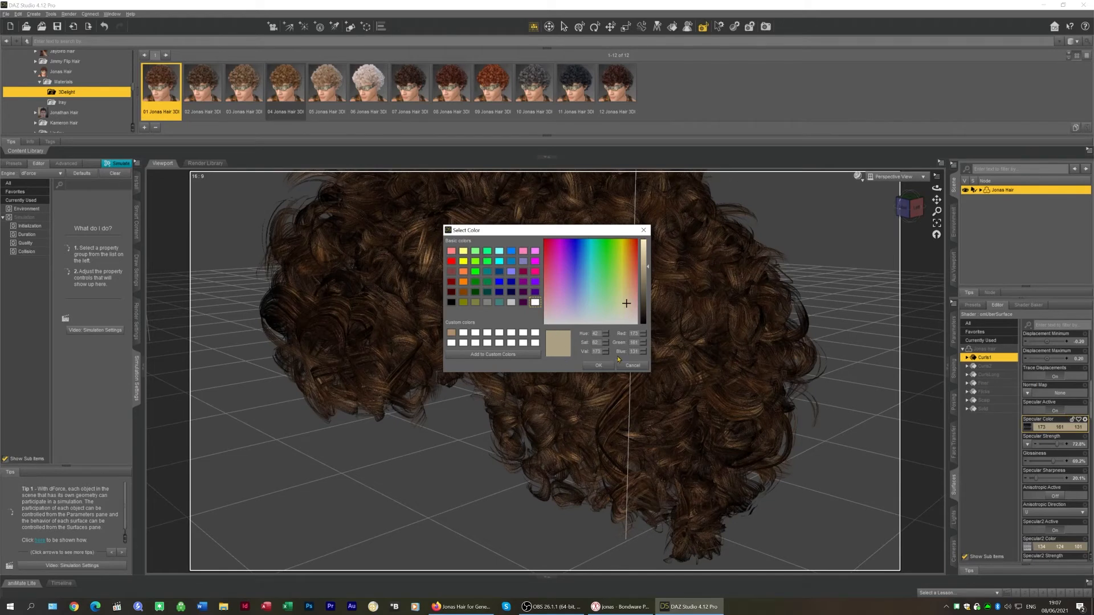
pyautogui.click(599, 365)
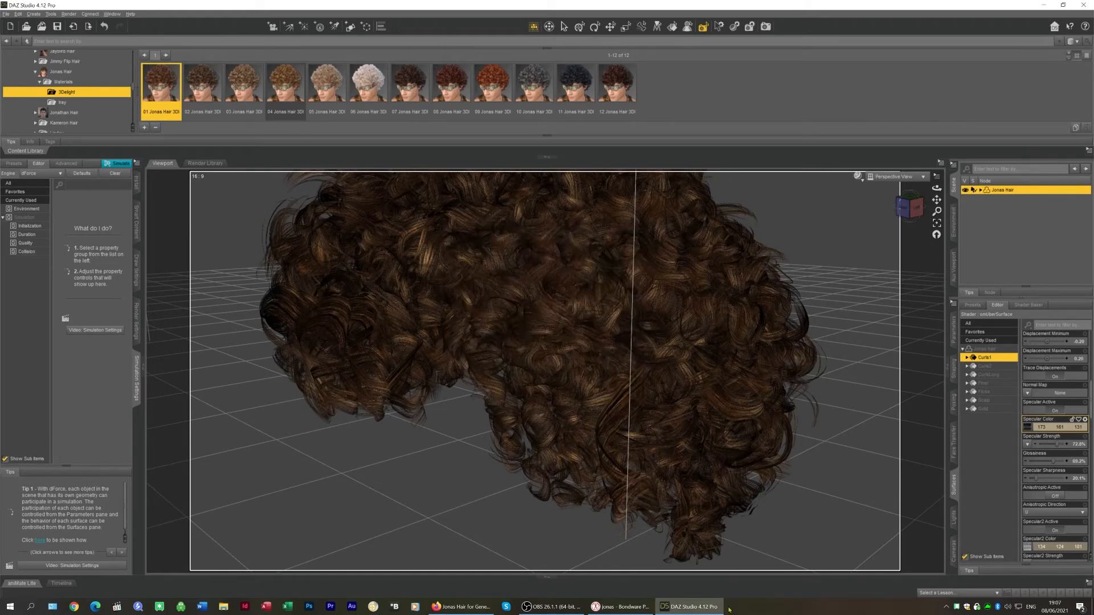
pyautogui.click(621, 607)
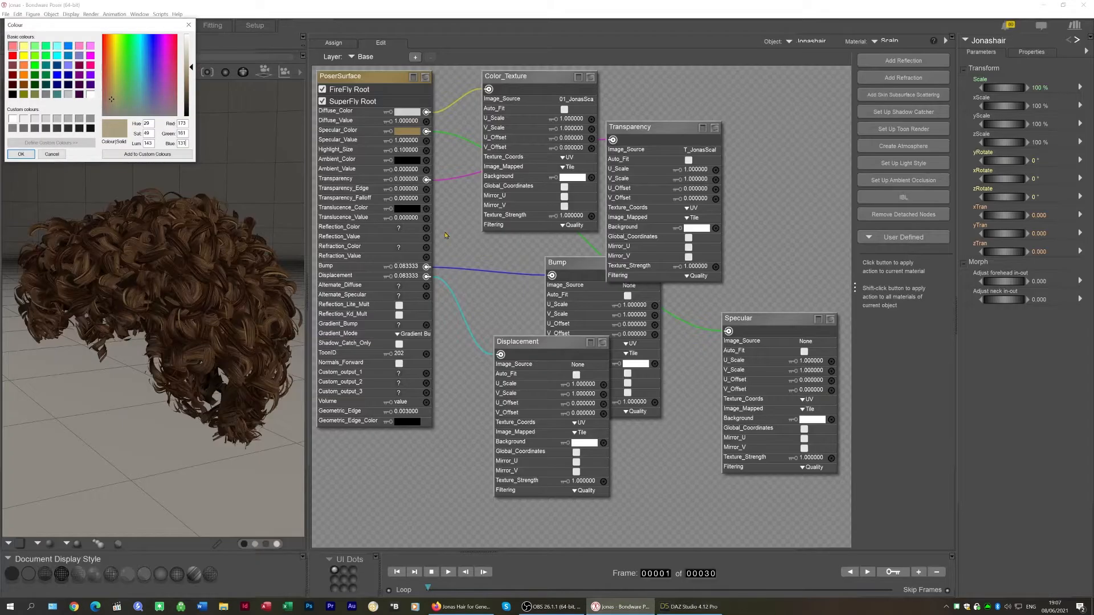
pyautogui.click(20, 155)
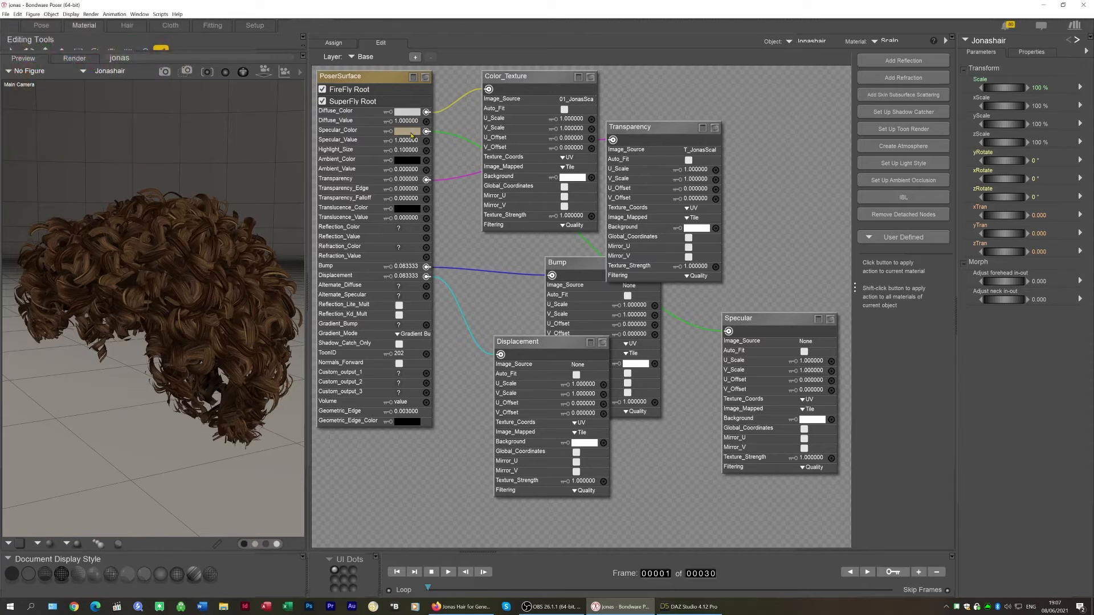
# Load 5_JonasHair.jpg as the image source of the Specular node
pyautogui.click(808, 341)
pyautogui.click(872, 372)
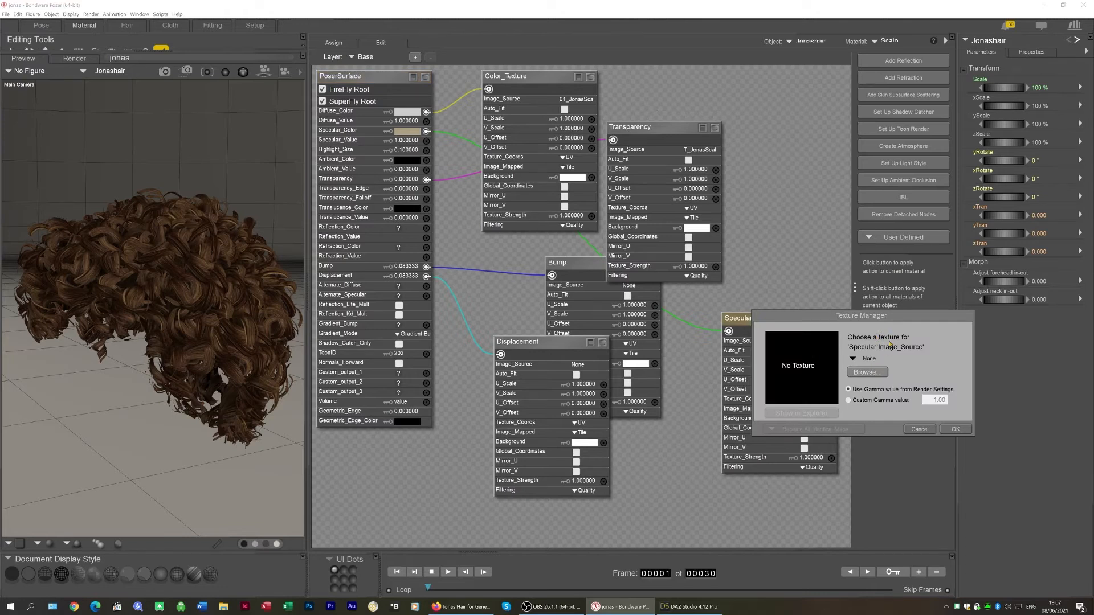
pyautogui.scroll(-3, 963, 410)
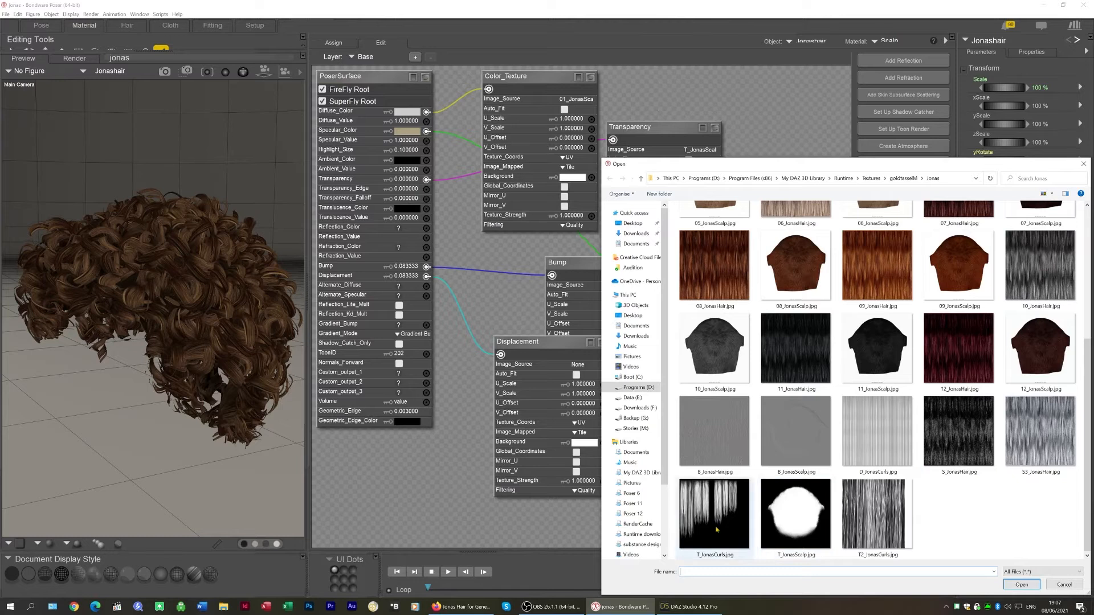
pyautogui.doubleClick(958, 431)
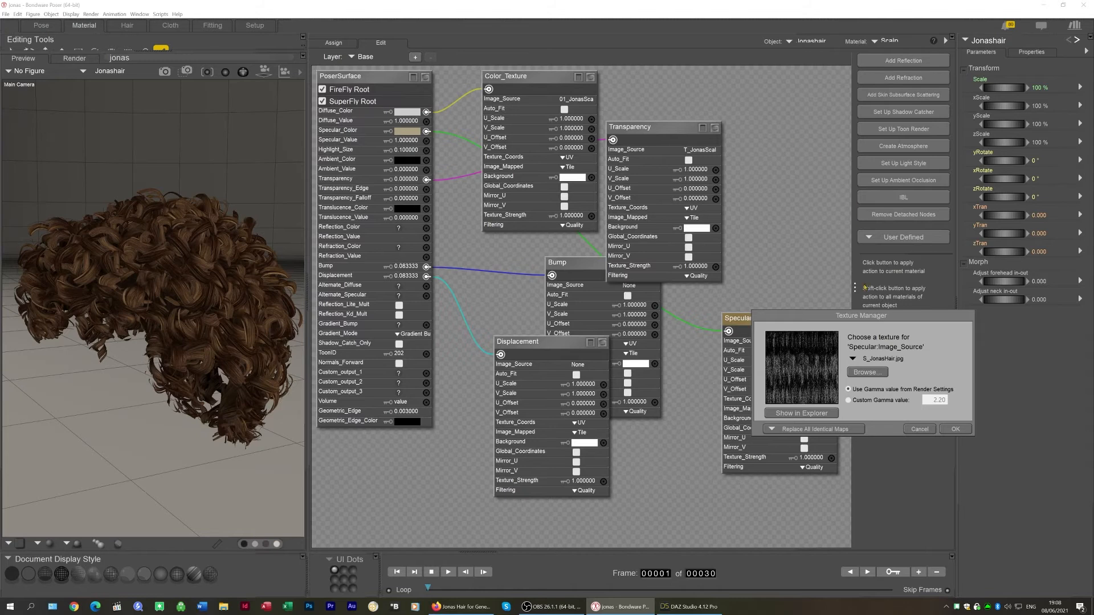
pyautogui.moveTo(859, 316); pyautogui.dragTo(644, 157)
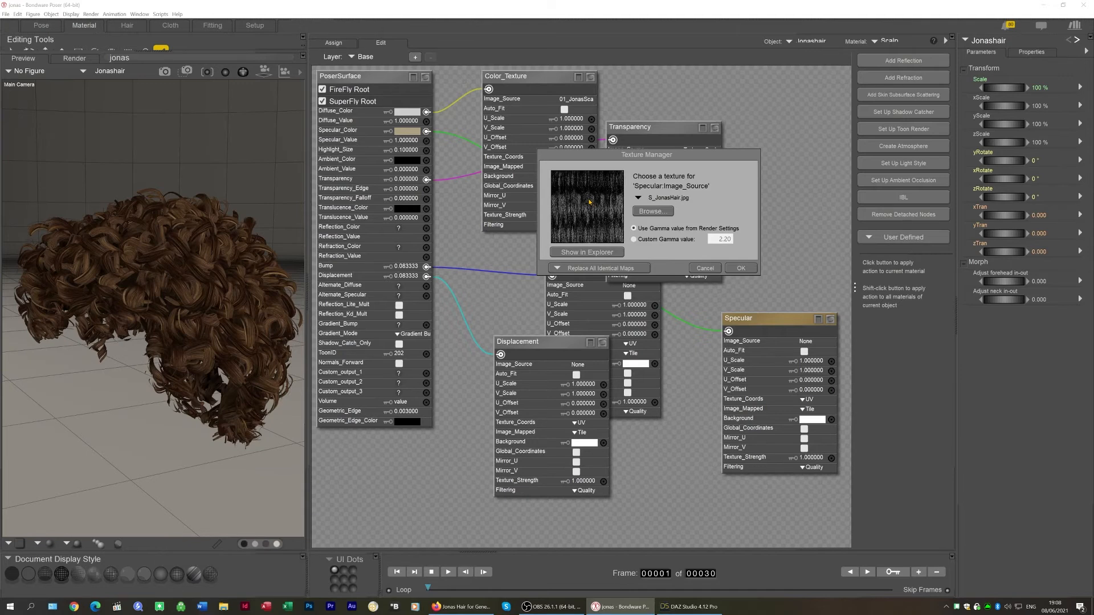
pyautogui.click(736, 268)
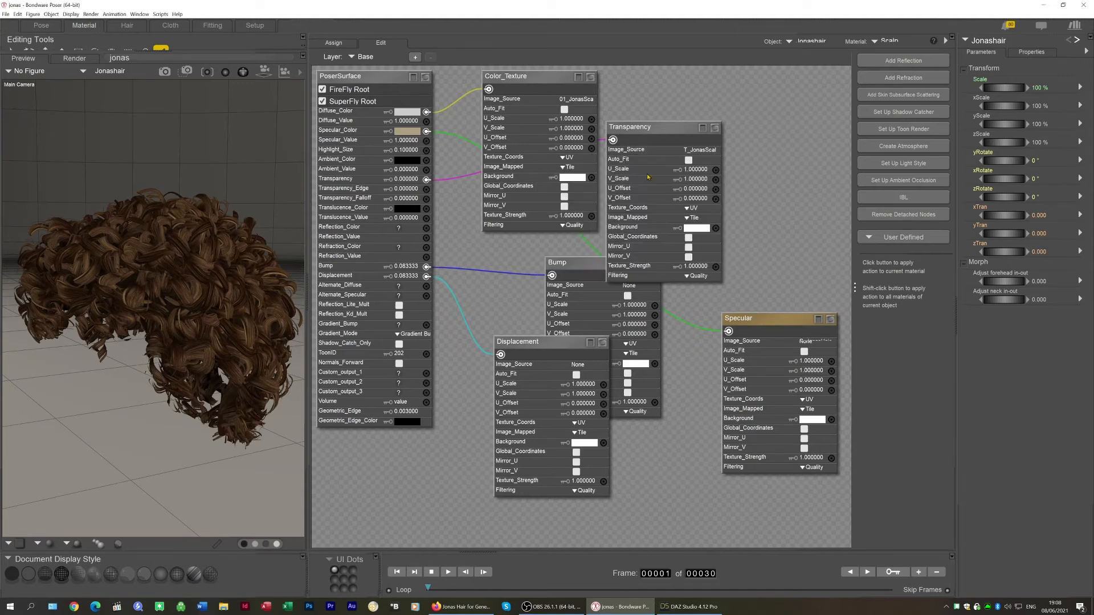
pyautogui.click(576, 100)
pyautogui.click(627, 131)
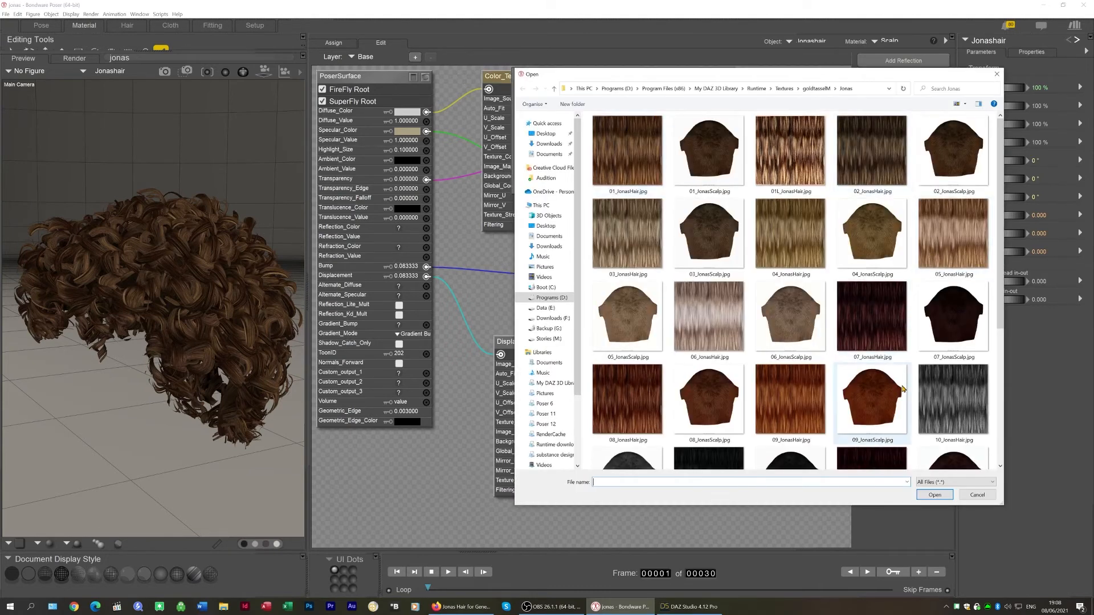
pyautogui.click(976, 494)
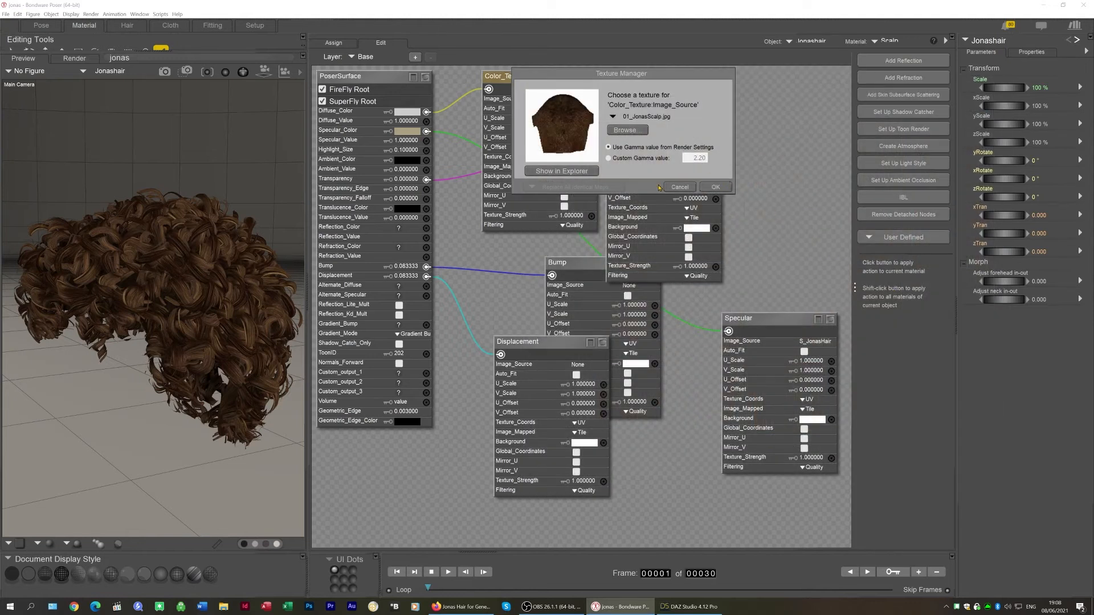
pyautogui.click(679, 187)
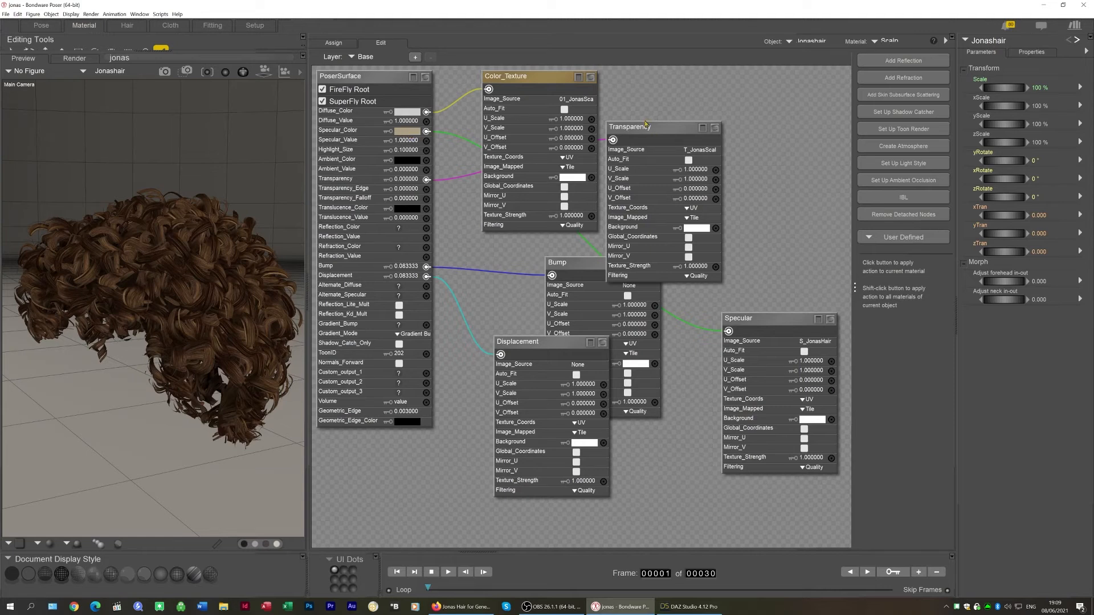
# Set the PoserSurface Specular_Value to 0.73, matching the DAZ Studio specular strength
pyautogui.moveTo(648, 126); pyautogui.dragTo(732, 127)
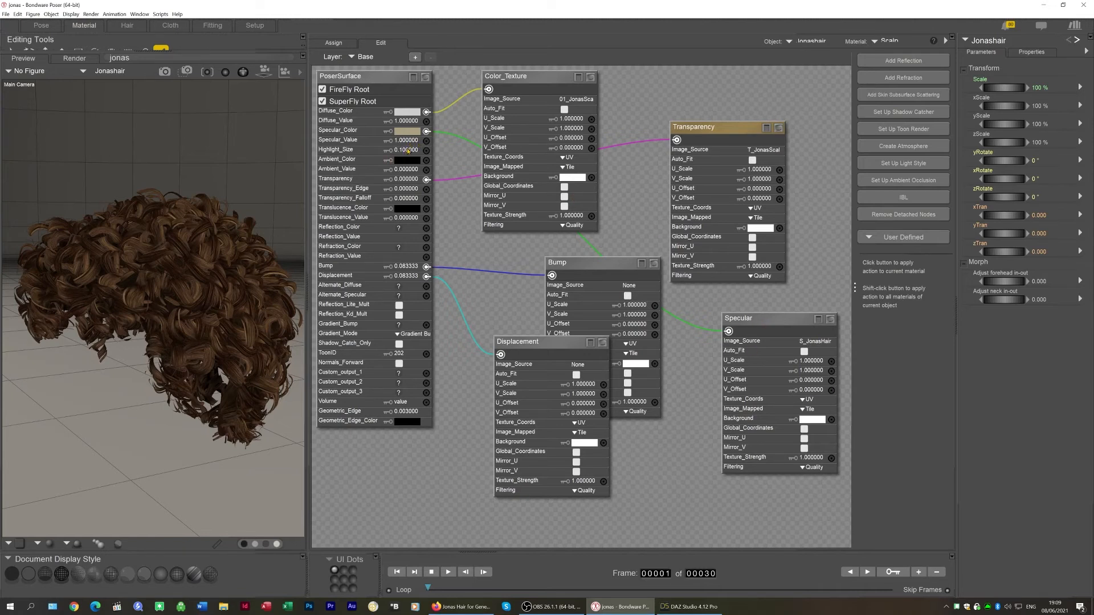
pyautogui.click(689, 607)
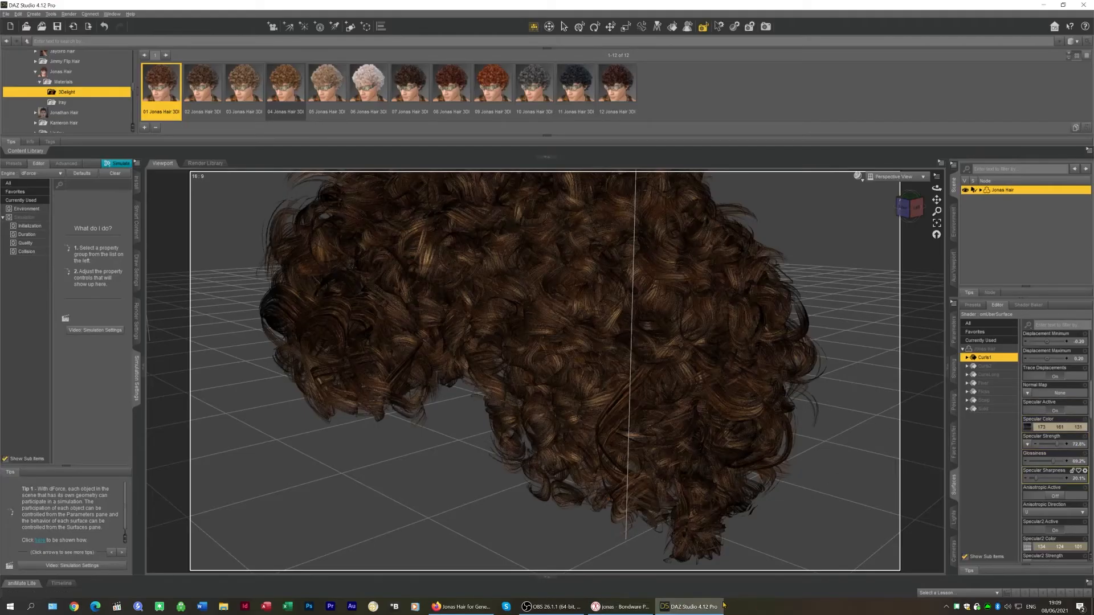
pyautogui.click(621, 606)
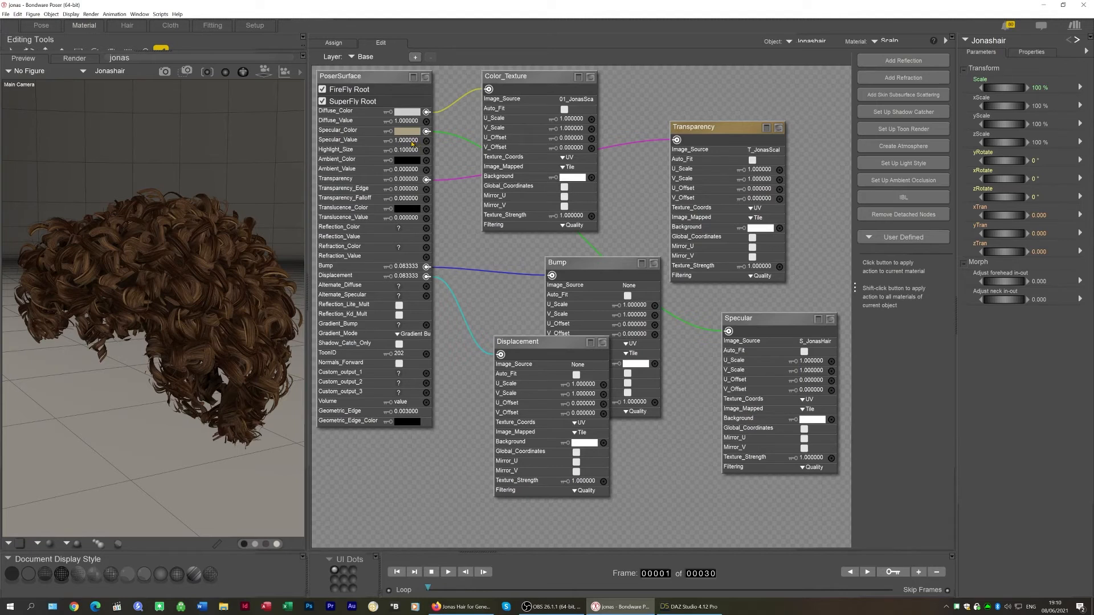
pyautogui.click(412, 144)
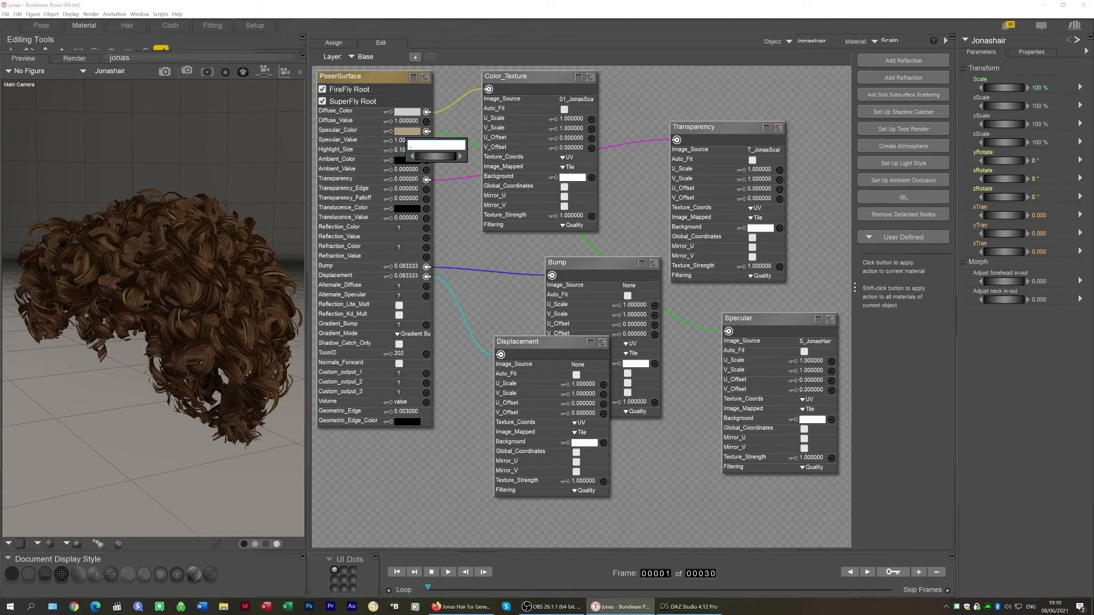
pyautogui.write('.73')
pyautogui.press('Return')
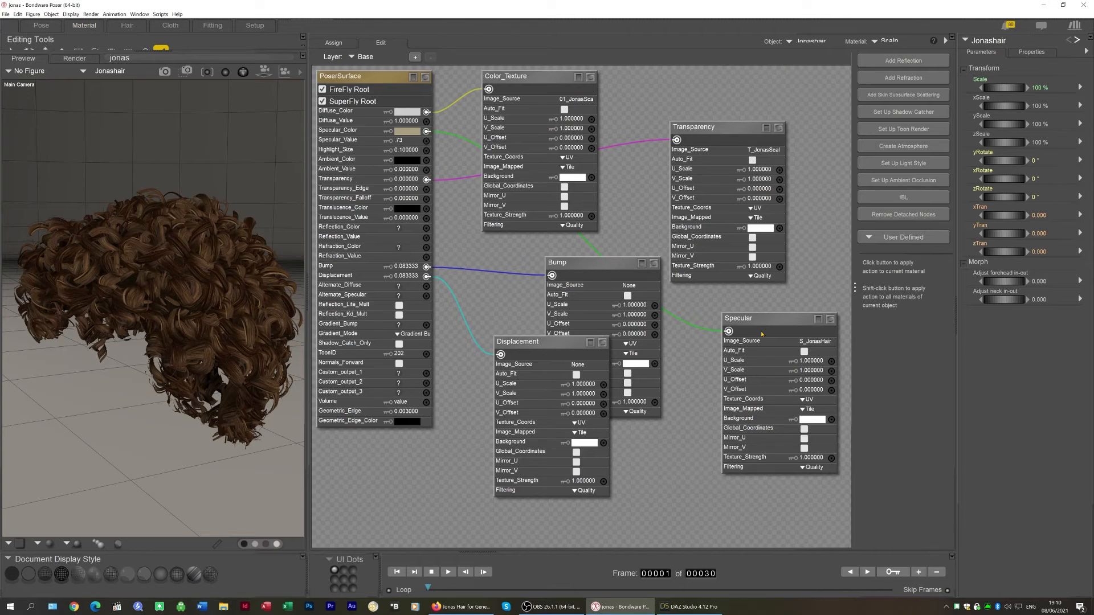
pyautogui.moveTo(808, 68); pyautogui.dragTo(373, 500)
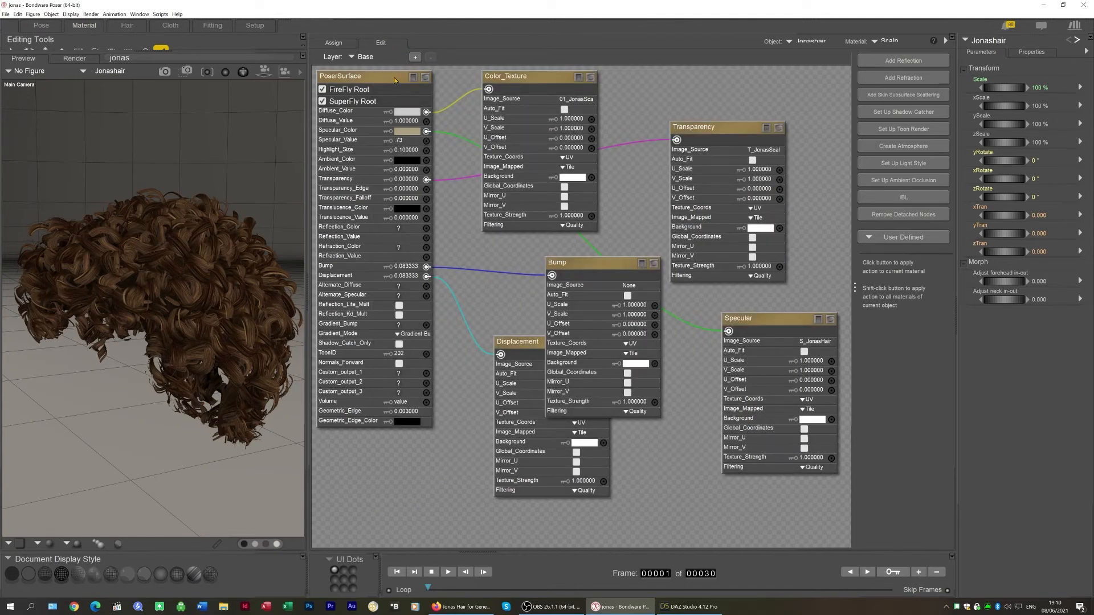
pyautogui.rightClick(395, 80)
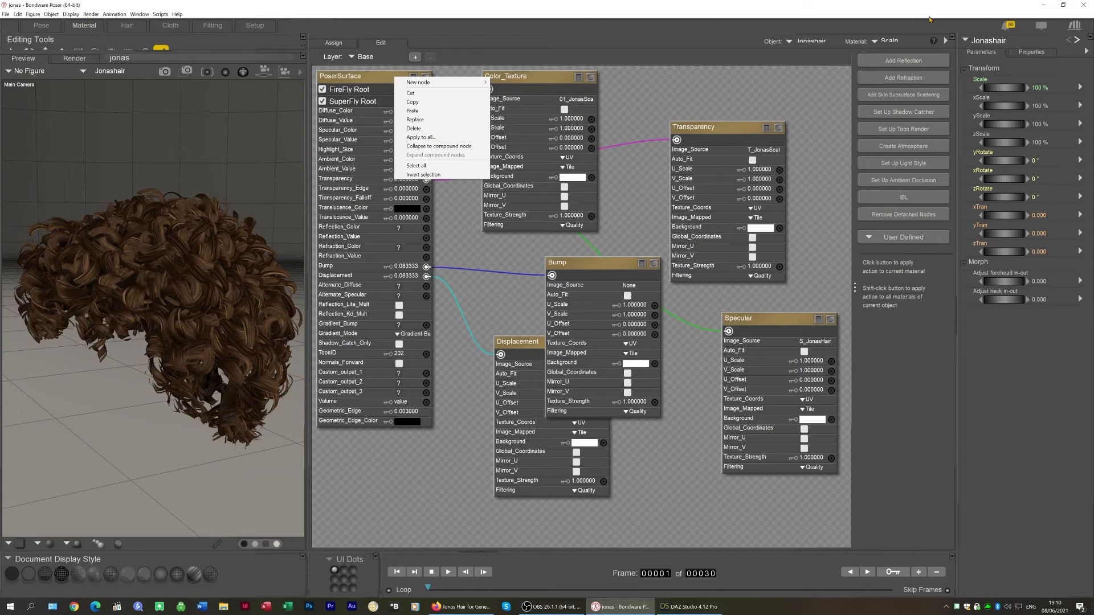
pyautogui.click(909, 38)
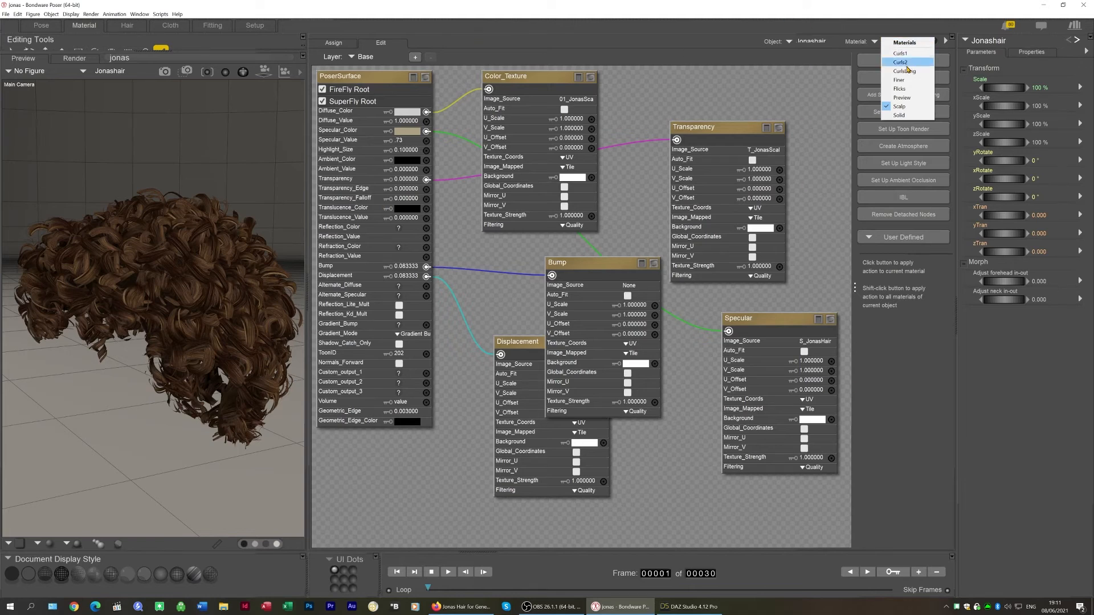
pyautogui.rightClick(375, 78)
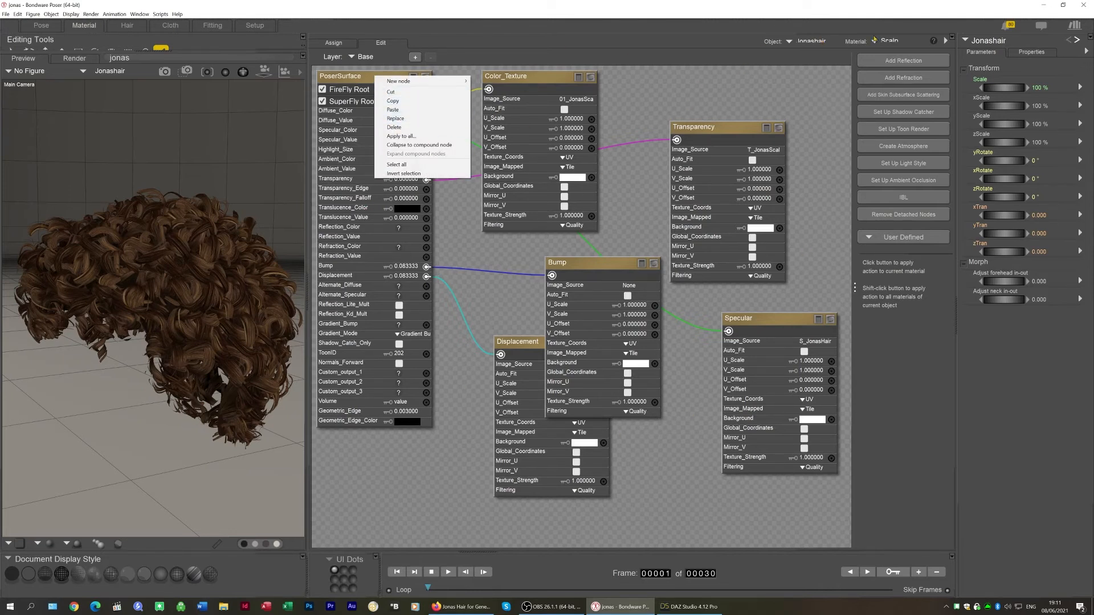
pyautogui.press('Escape')
pyautogui.click(890, 42)
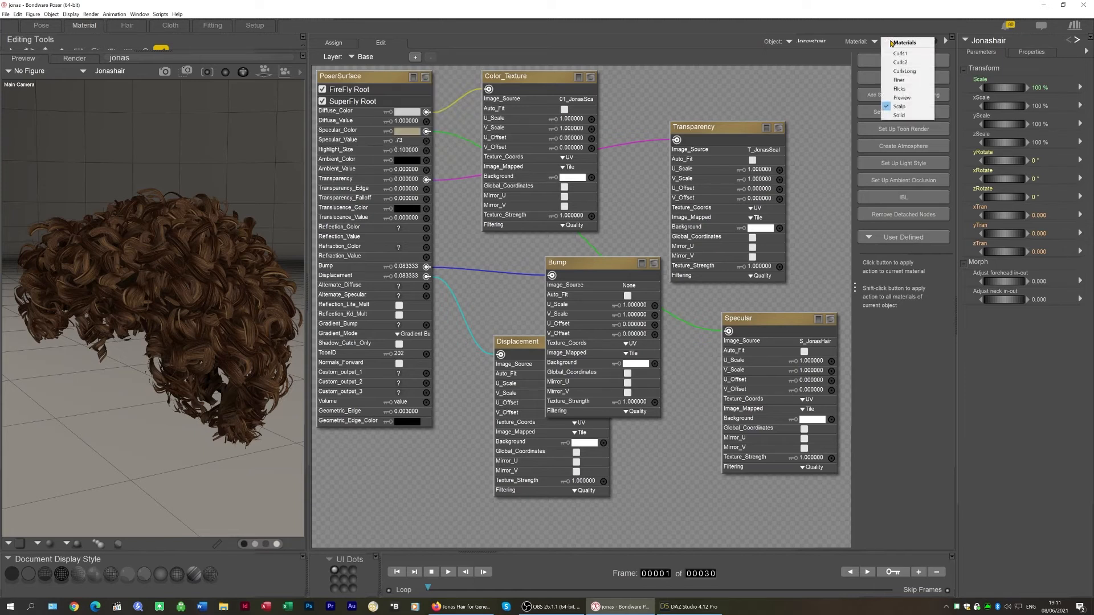
pyautogui.click(903, 50)
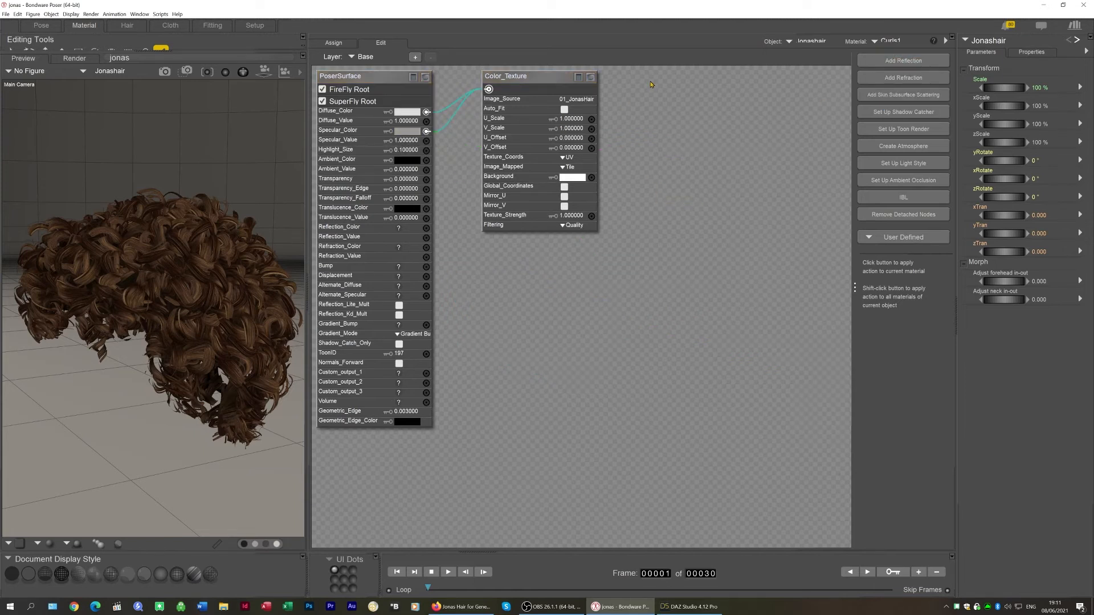
pyautogui.rightClick(382, 83)
pyautogui.click(414, 122)
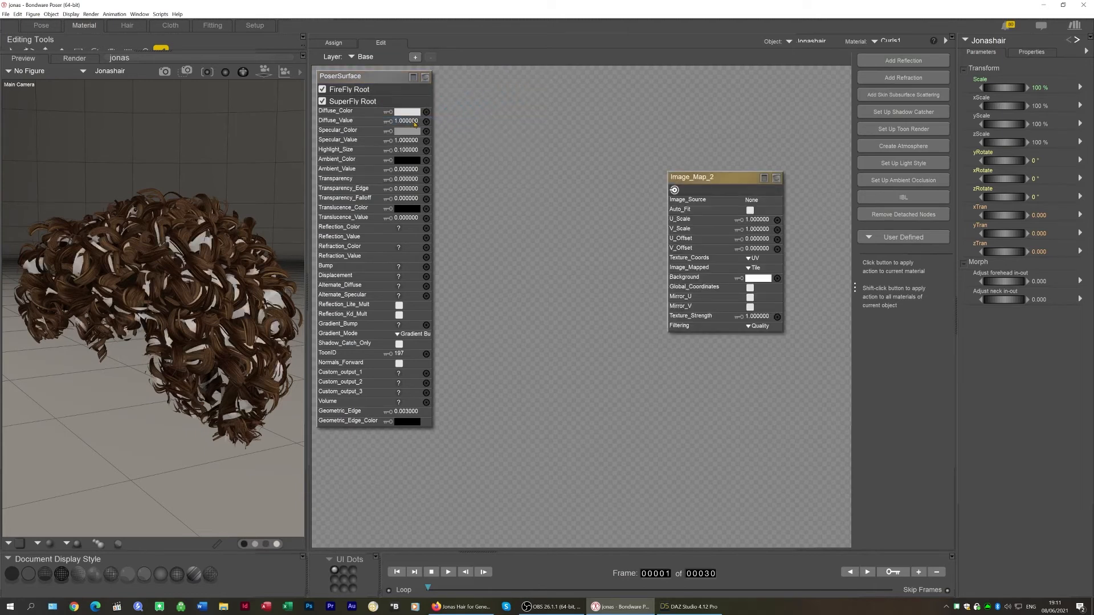
# Open the Scalp material, then select and copy all of its shader nodes
pyautogui.click(896, 42)
pyautogui.click(908, 107)
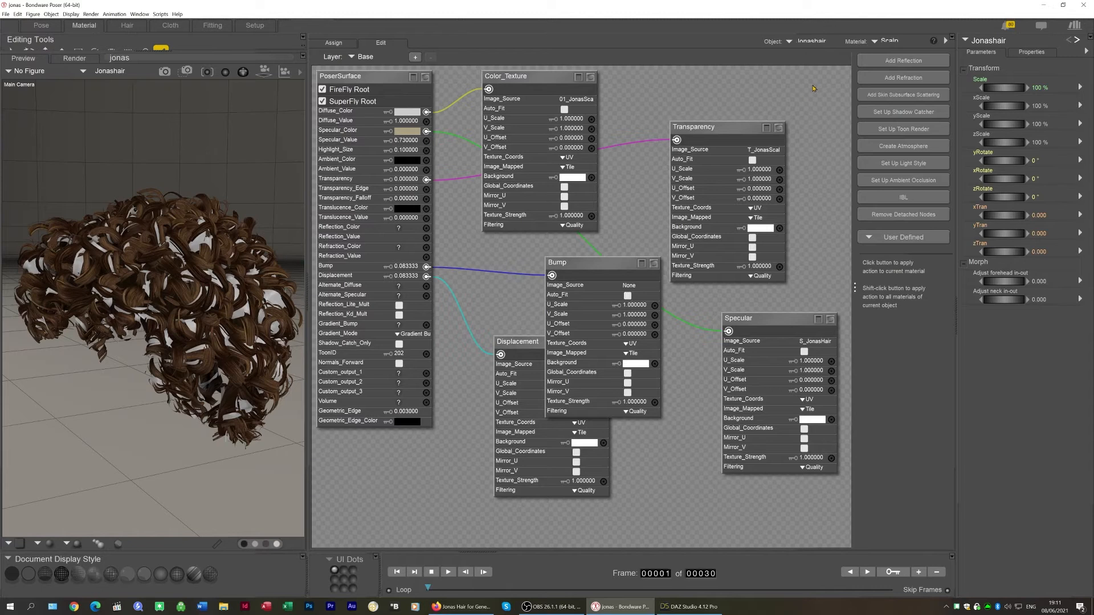
pyautogui.rightClick(392, 82)
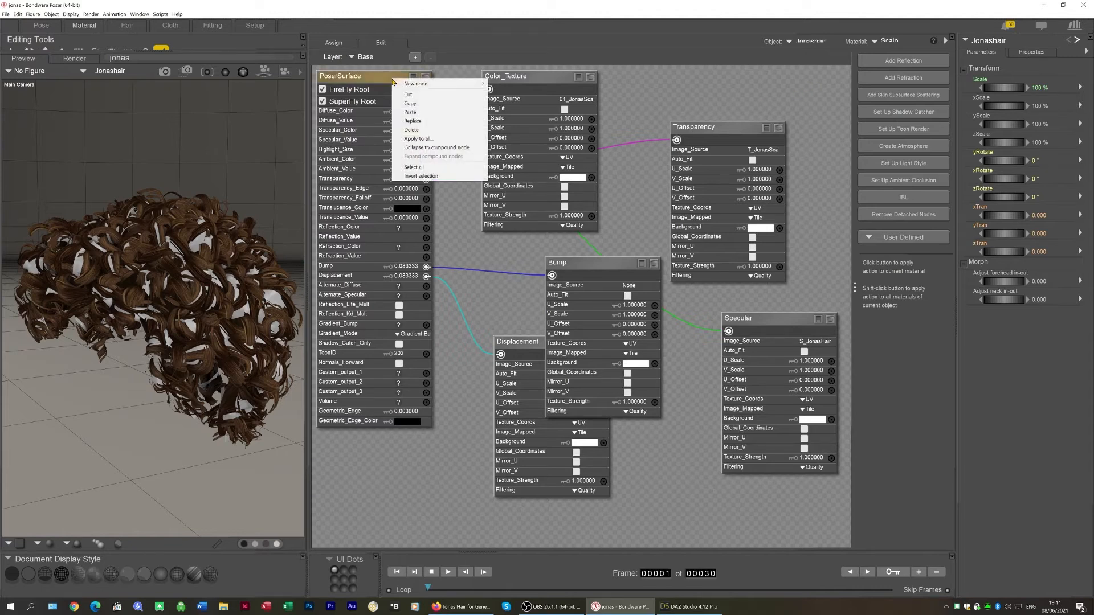
pyautogui.click(424, 174)
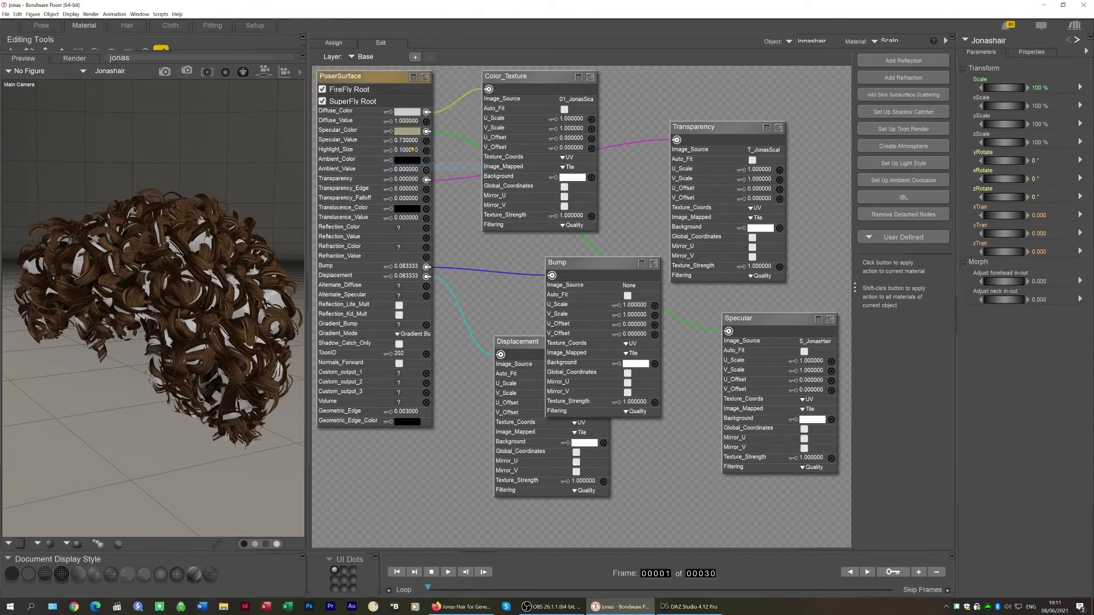
pyautogui.rightClick(379, 81)
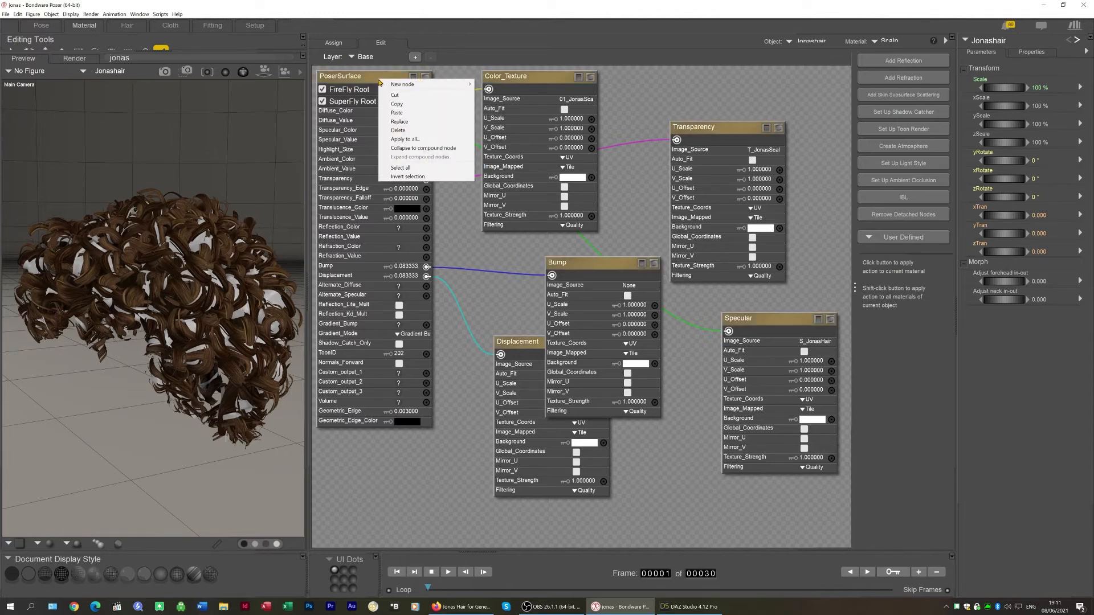
pyautogui.click(405, 104)
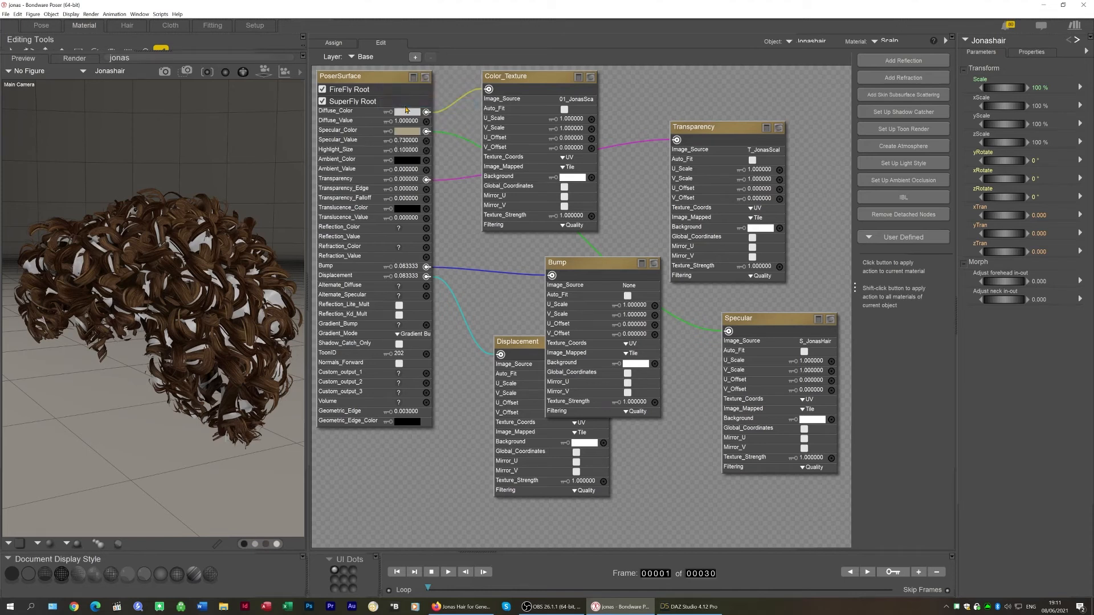
# Open the Curls1 material and replace its nodes with the copied Scalp node setup
pyautogui.click(886, 41)
pyautogui.click(909, 55)
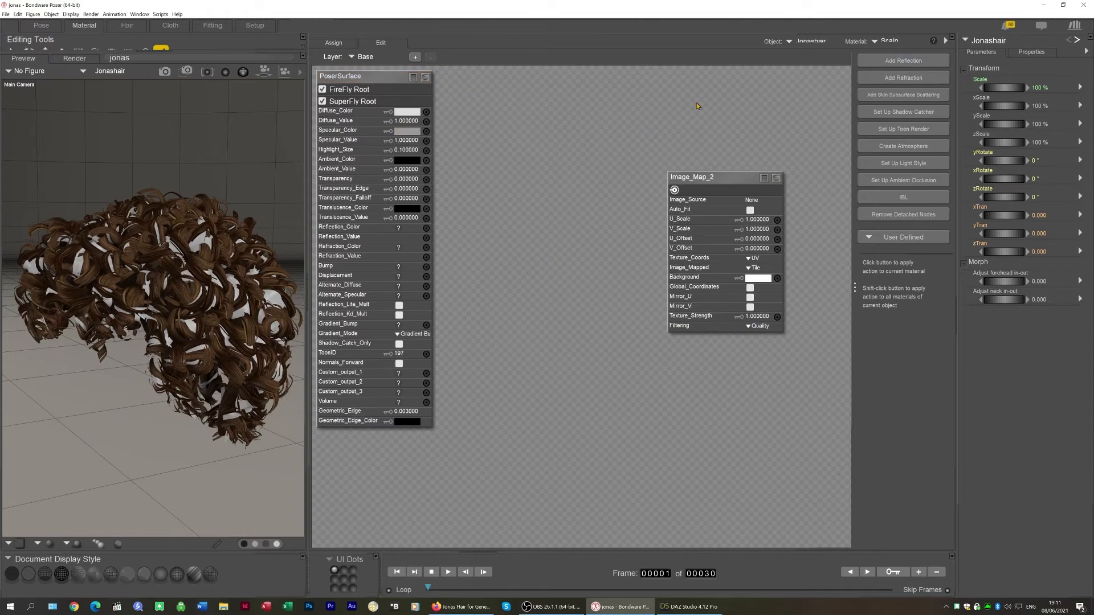
pyautogui.rightClick(399, 83)
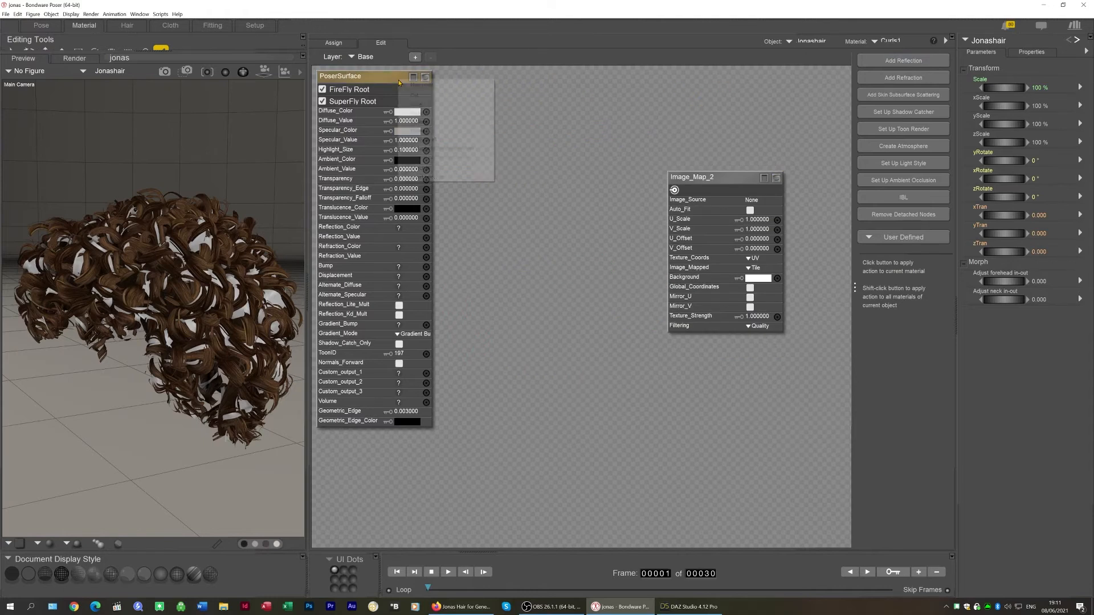
pyautogui.click(429, 168)
pyautogui.rightClick(390, 99)
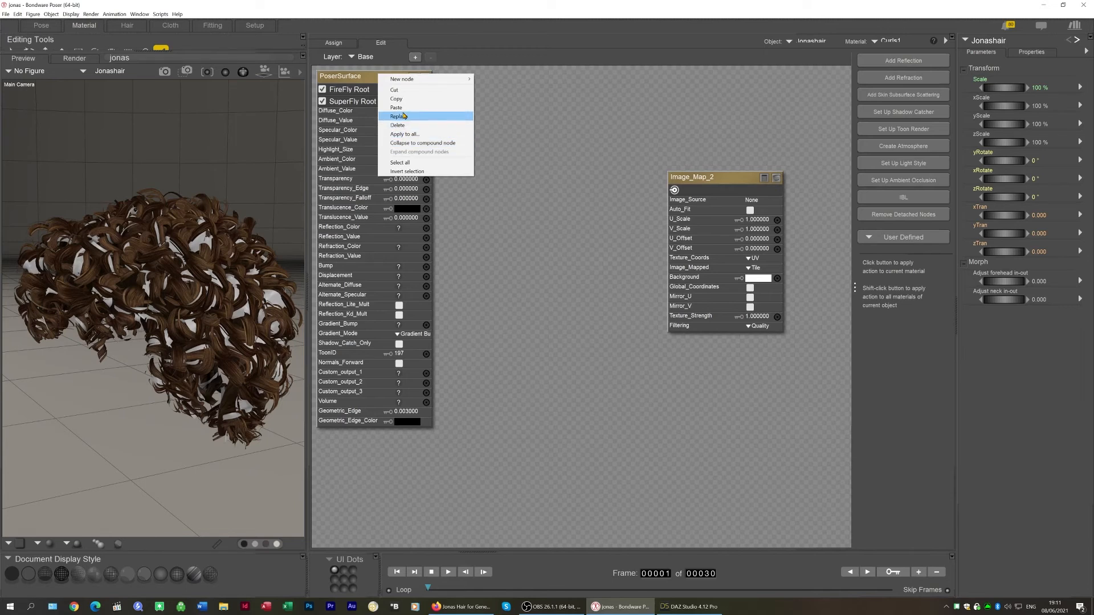
pyautogui.click(402, 116)
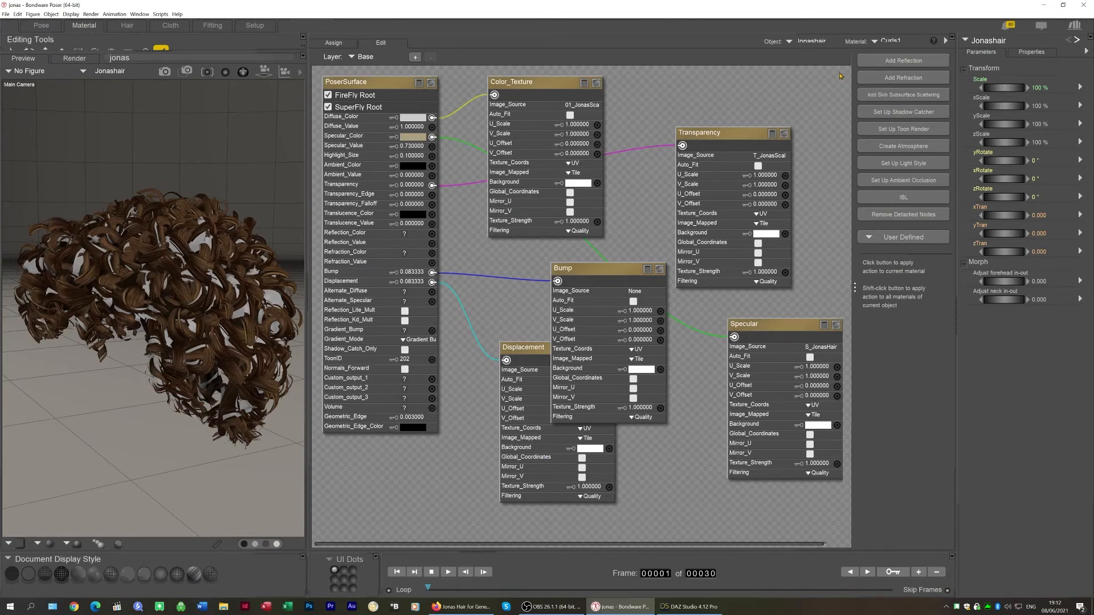
pyautogui.moveTo(841, 71); pyautogui.dragTo(549, 355)
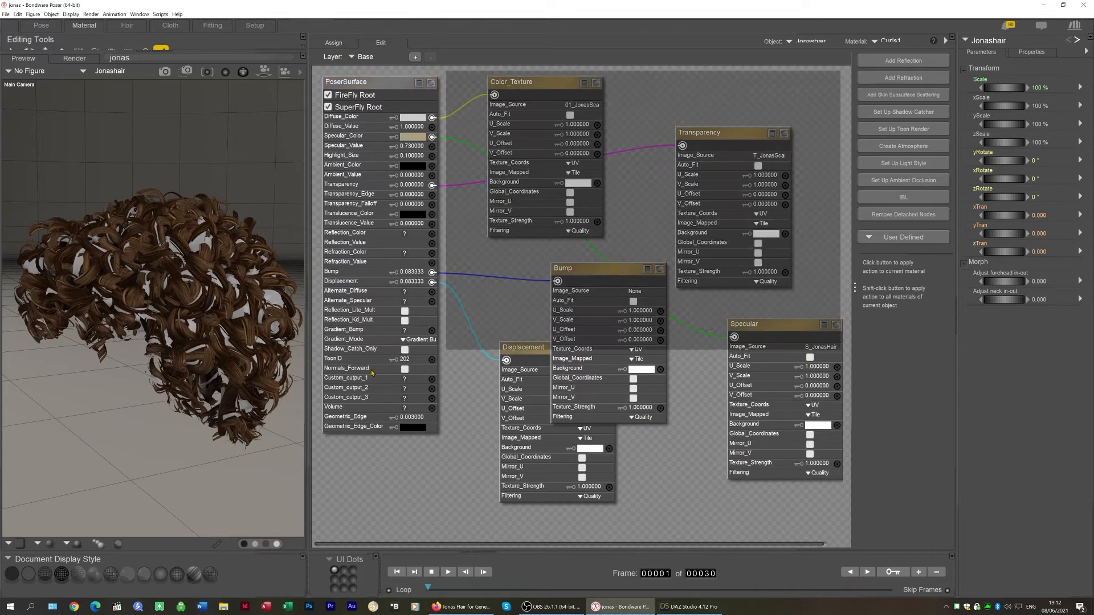
pyautogui.moveTo(371, 371); pyautogui.dragTo(372, 370)
pyautogui.click(354, 83)
pyautogui.rightClick(354, 83)
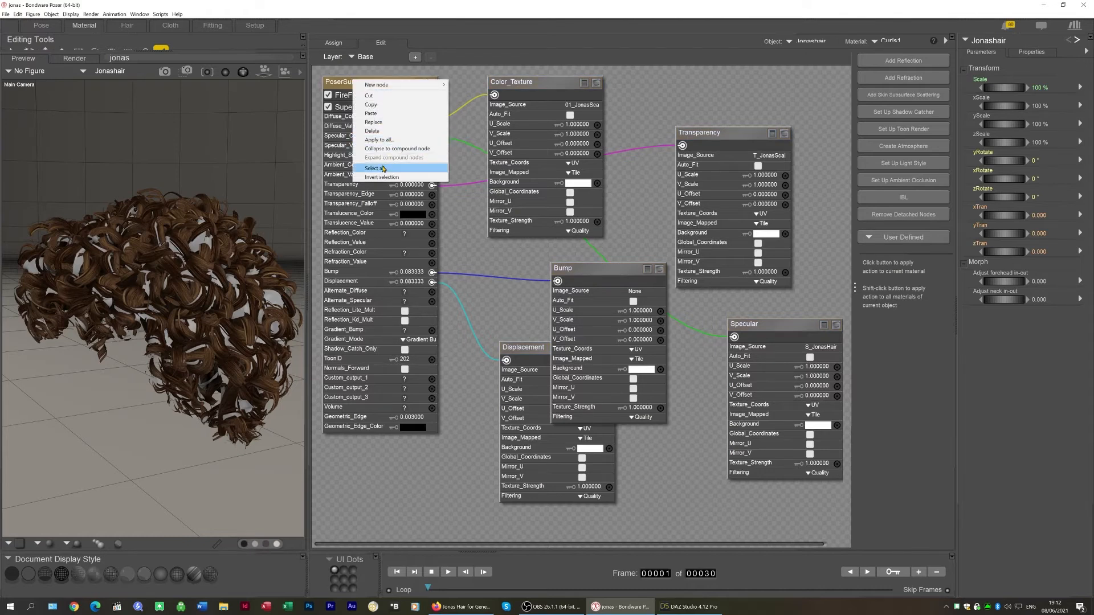
pyautogui.click(806, 80)
pyautogui.click(387, 85)
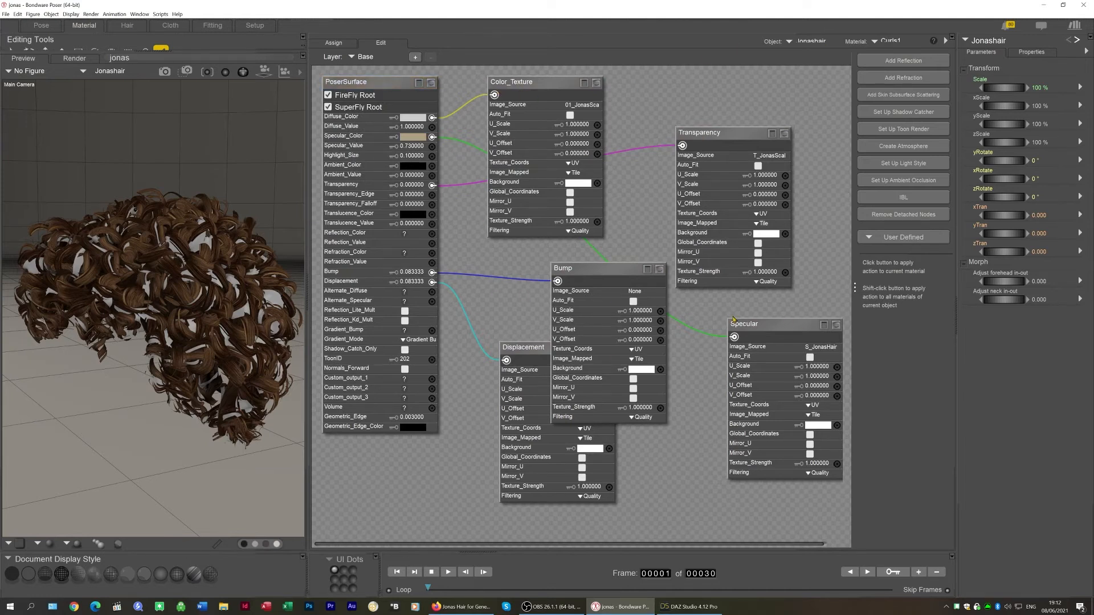
pyautogui.click(369, 86)
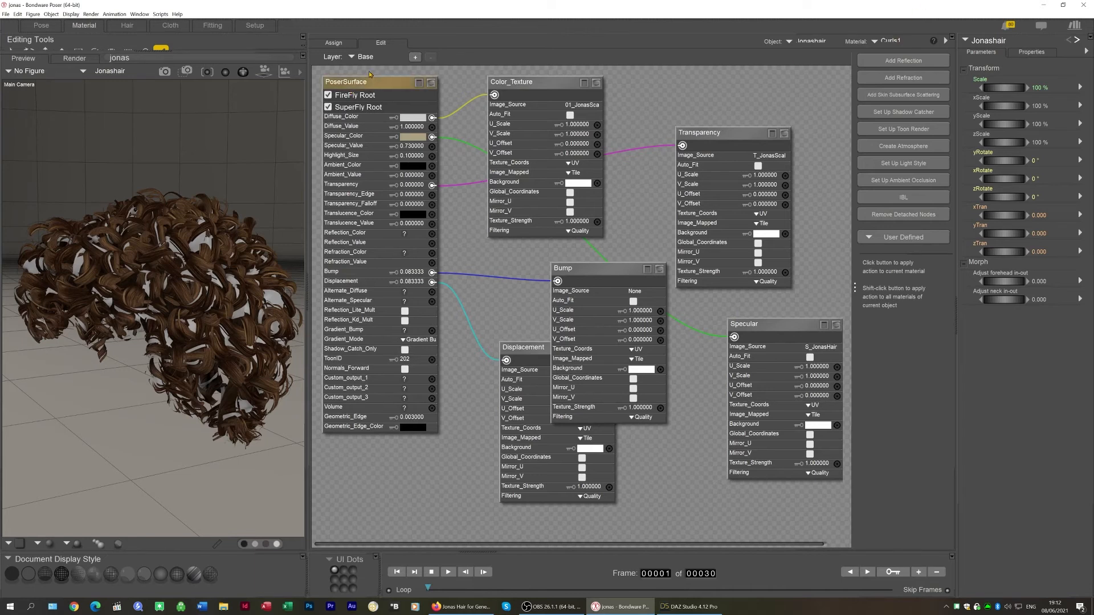
pyautogui.hotkey('ctrl', 'z')
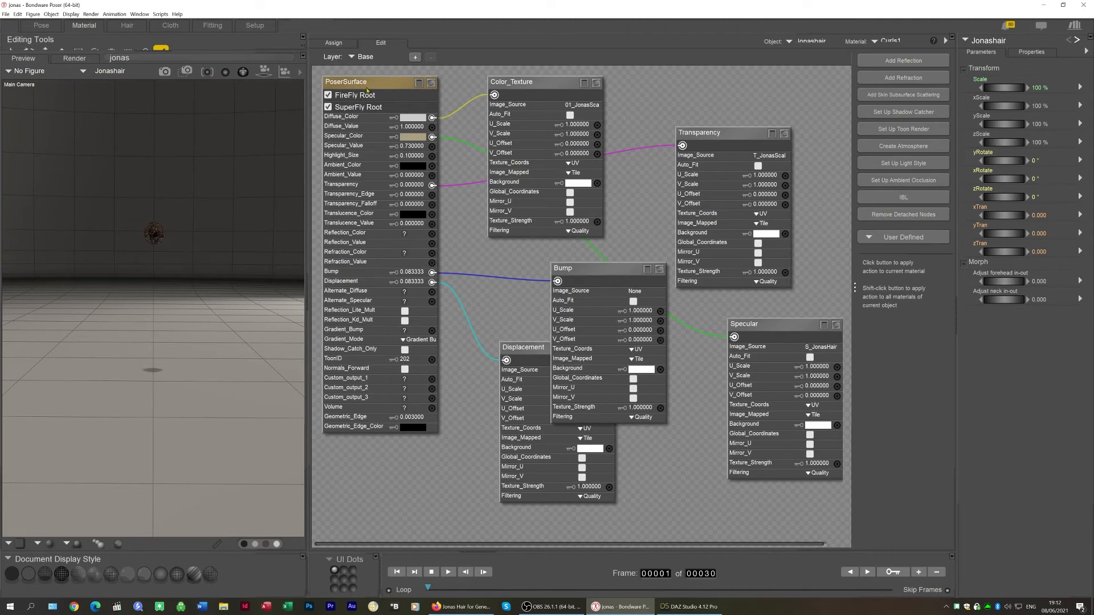
# Select all nodes and apply them to all materials of the hair object
pyautogui.rightClick(369, 86)
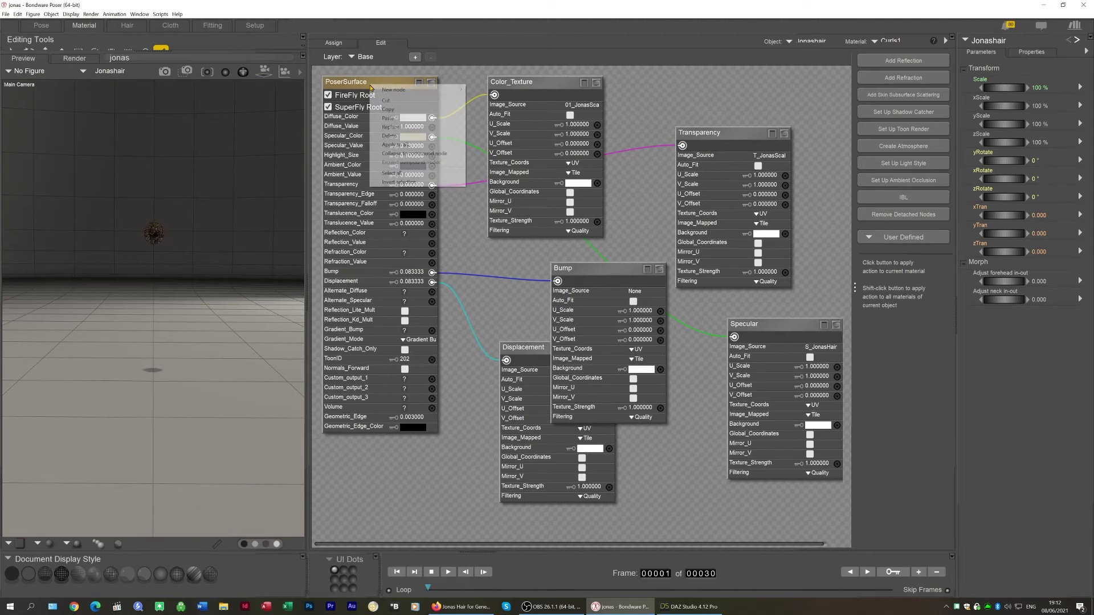
pyautogui.click(409, 172)
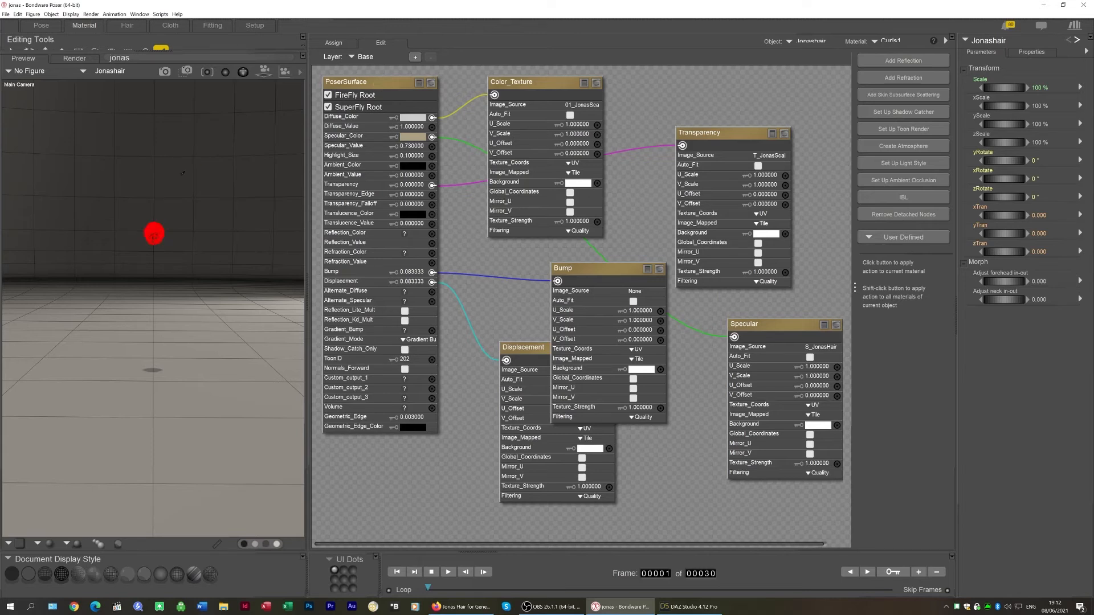
pyautogui.rightClick(371, 81)
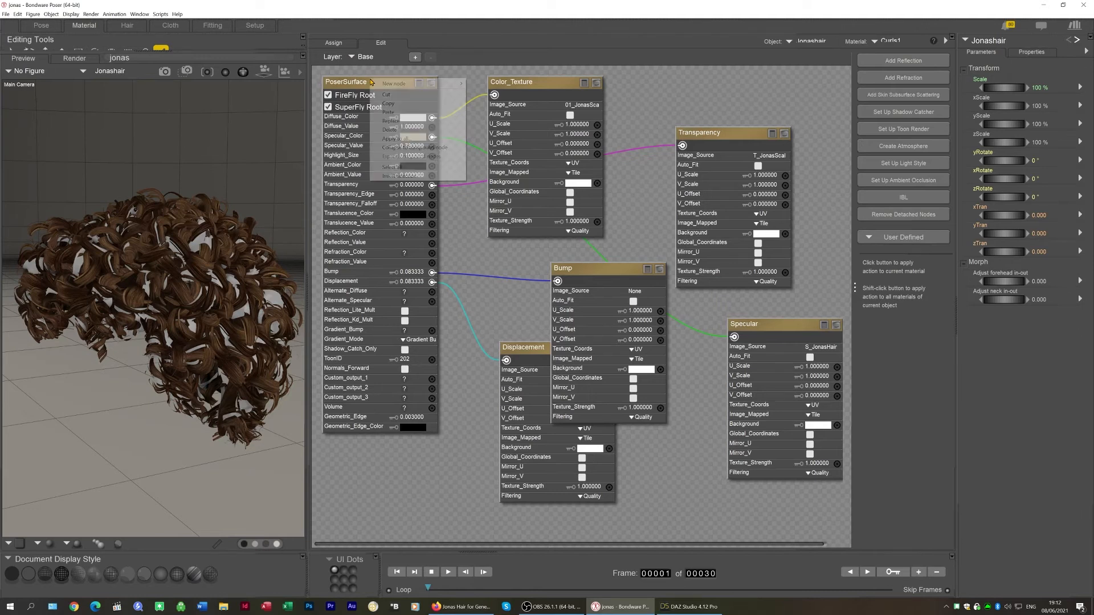
pyautogui.click(420, 139)
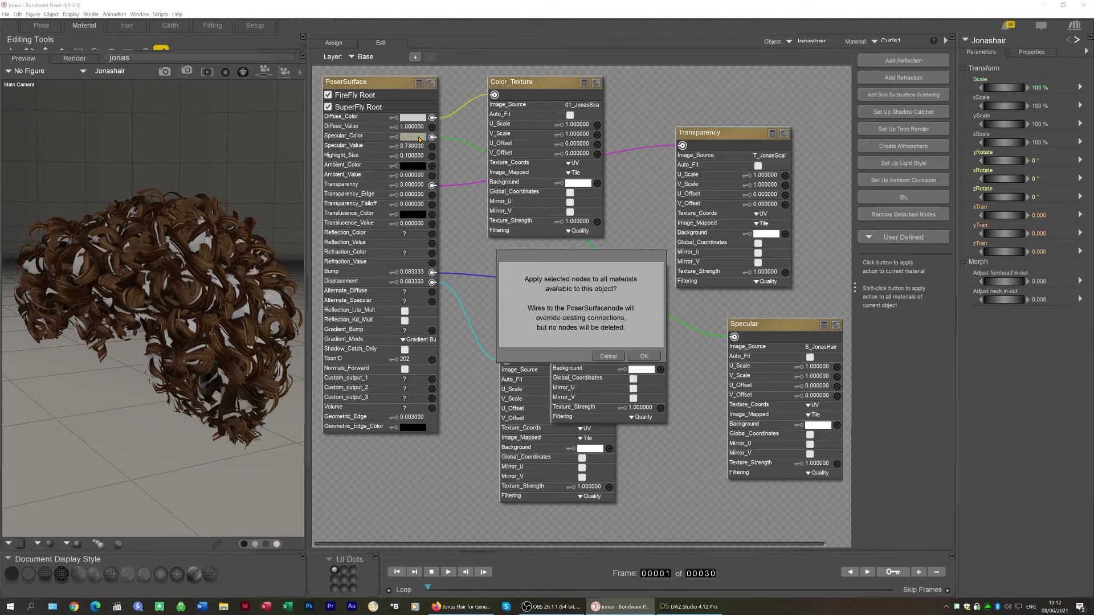
pyautogui.click(644, 357)
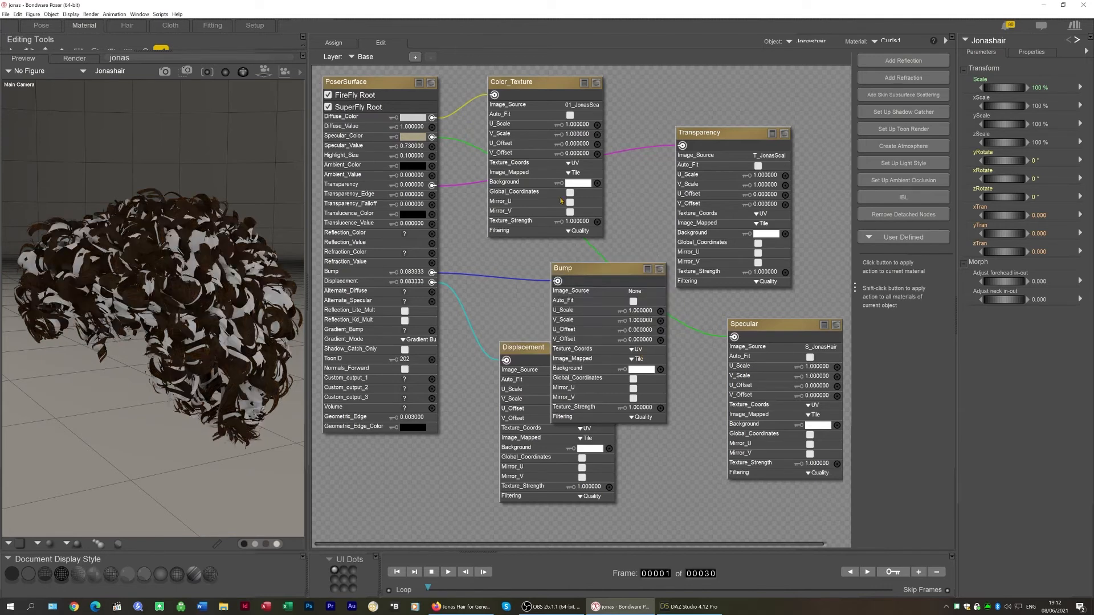
# Open the Curls2 material to inspect its node setup
pyautogui.click(907, 38)
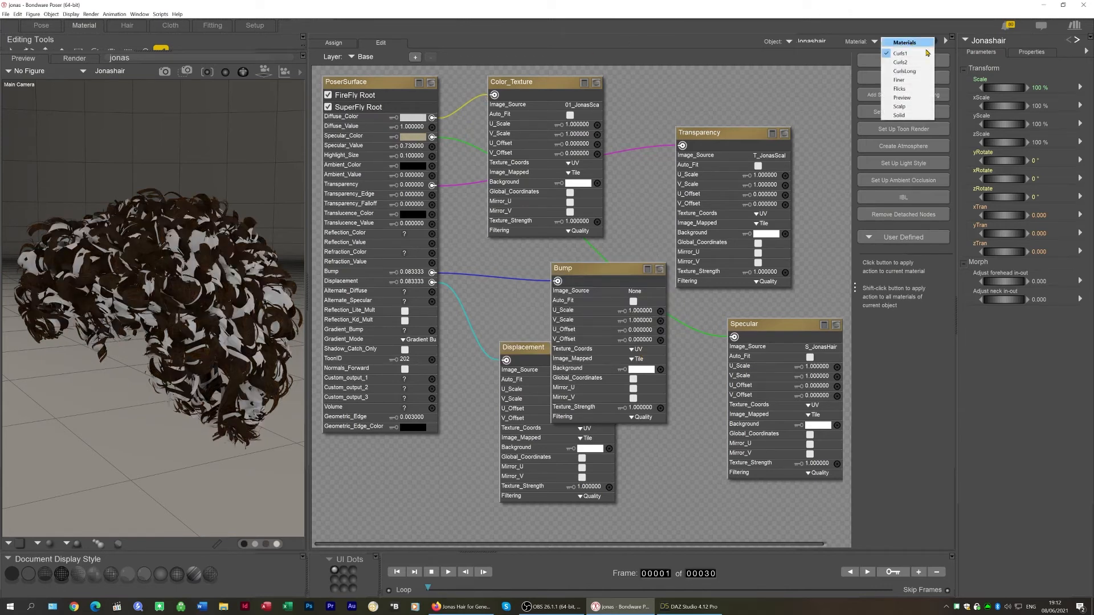
pyautogui.click(910, 63)
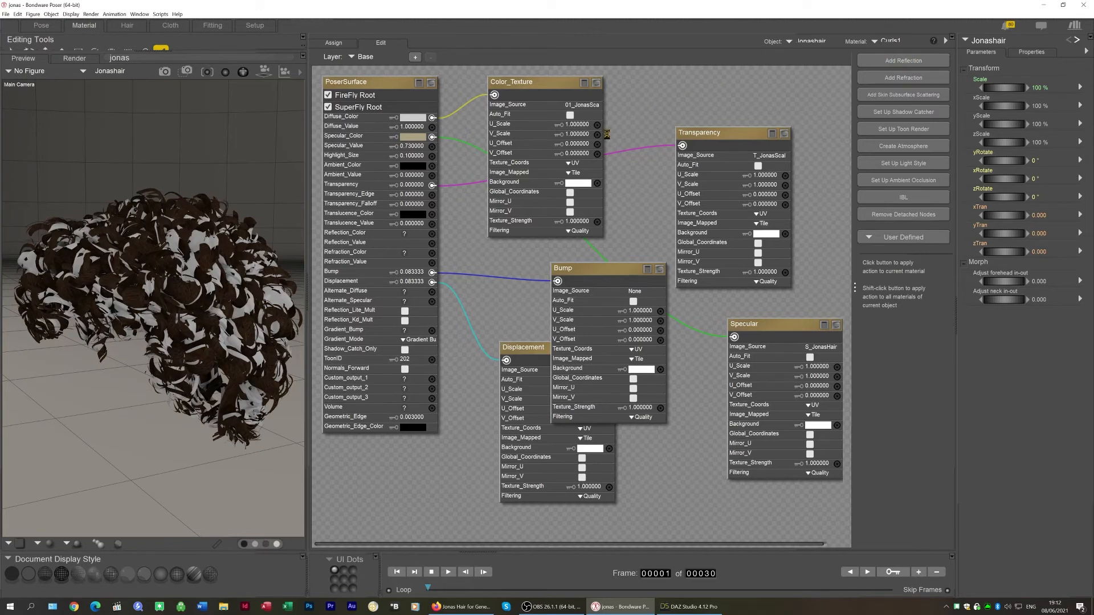
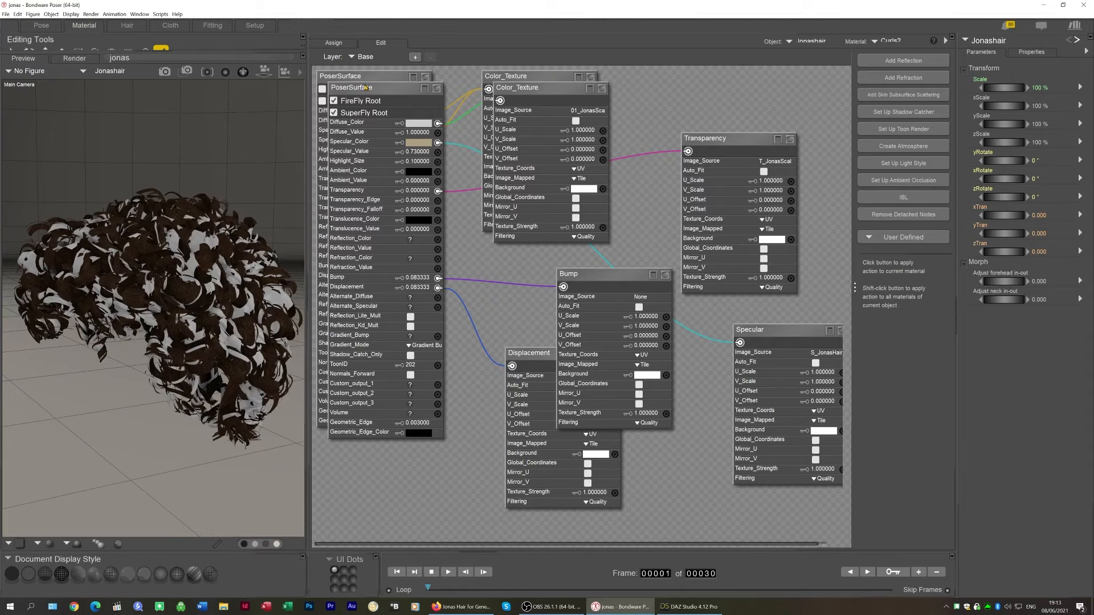
# Remove the detached nodes from the Curls2 material, then switch to the Solid material and remove its detached nodes too
pyautogui.click(909, 214)
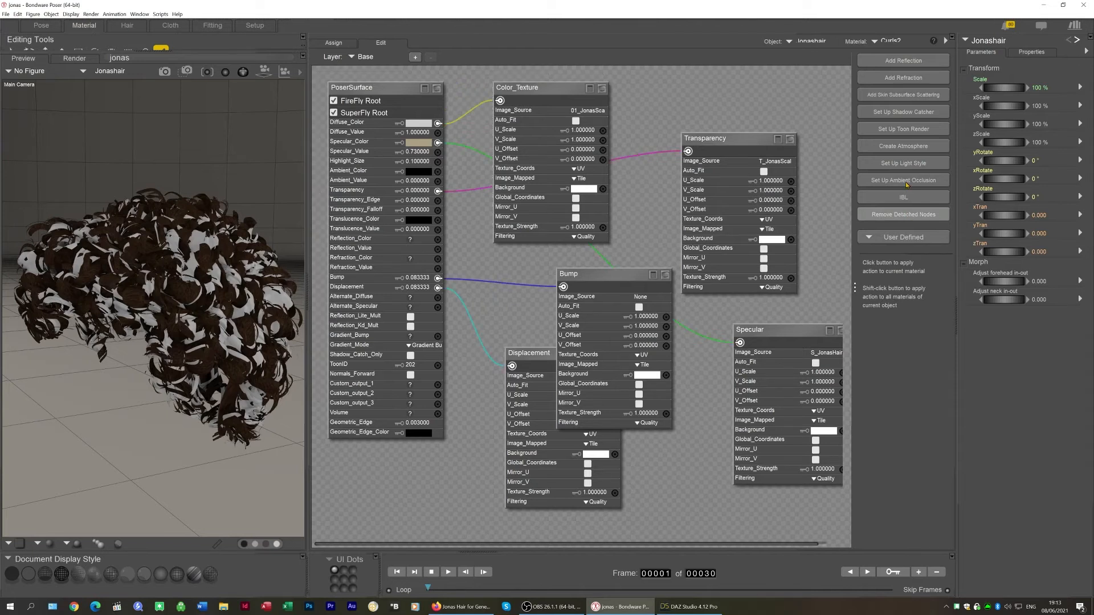
pyautogui.click(893, 41)
pyautogui.click(900, 113)
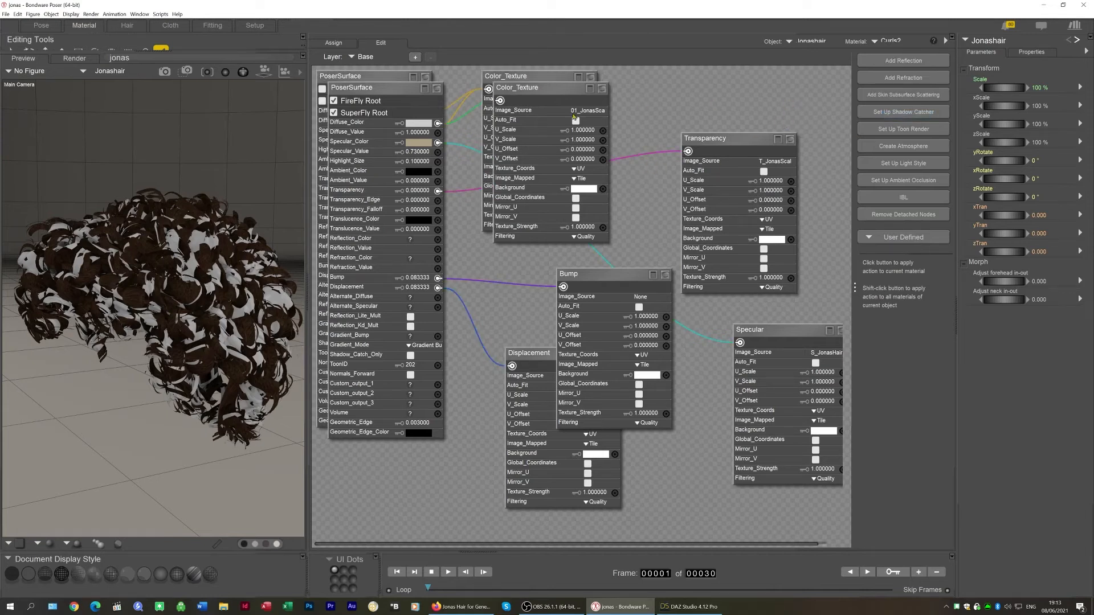
pyautogui.click(900, 217)
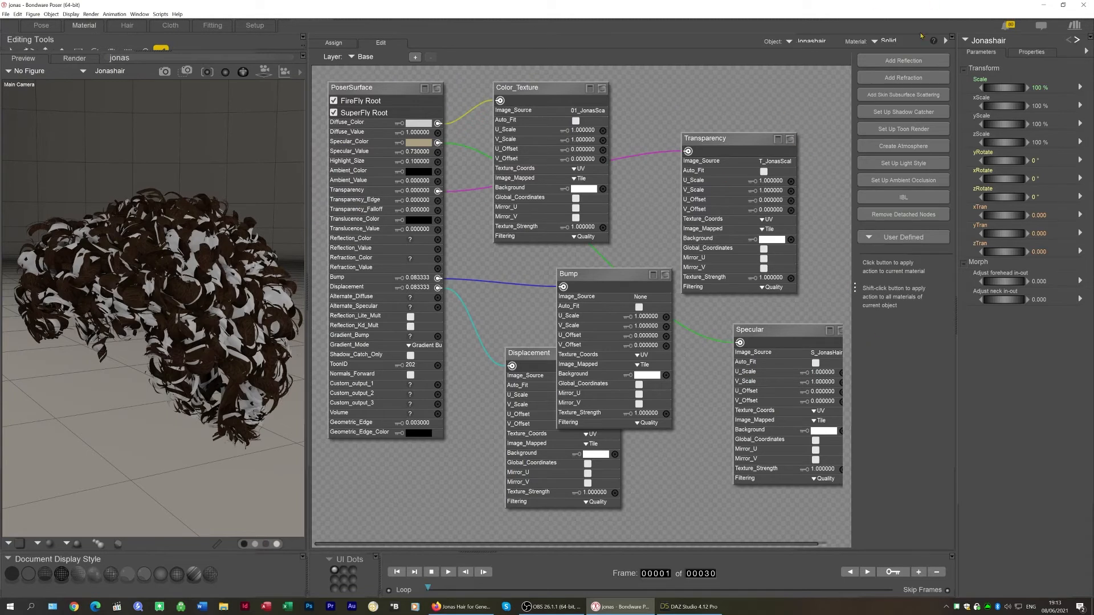
# Open the Curls1 material and check which diffuse color map the Curls1 surface uses in DAZ Studio
pyautogui.click(887, 43)
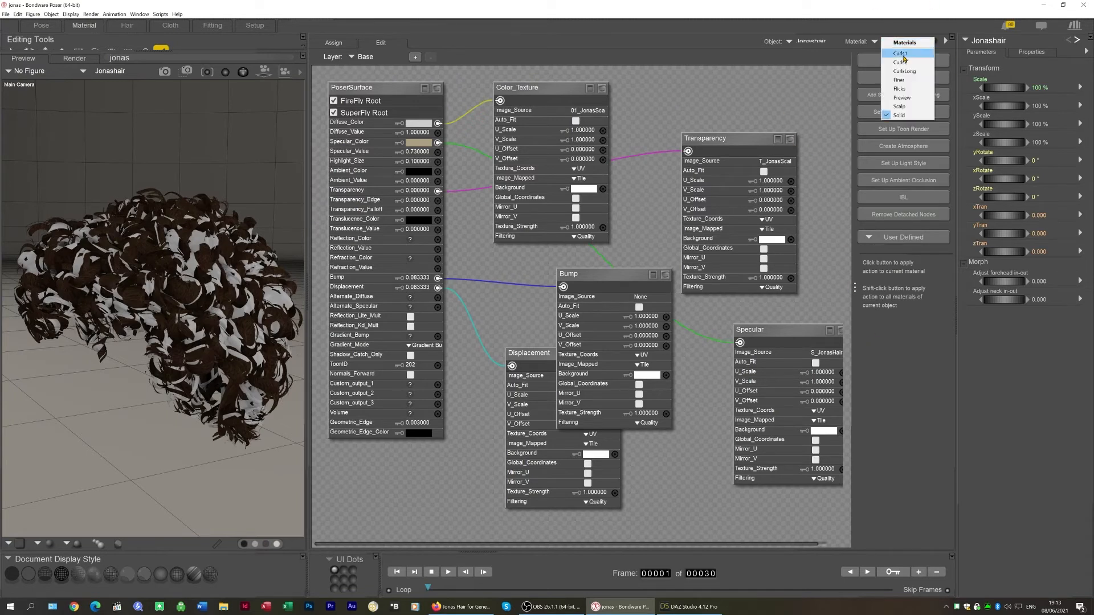
pyautogui.click(903, 54)
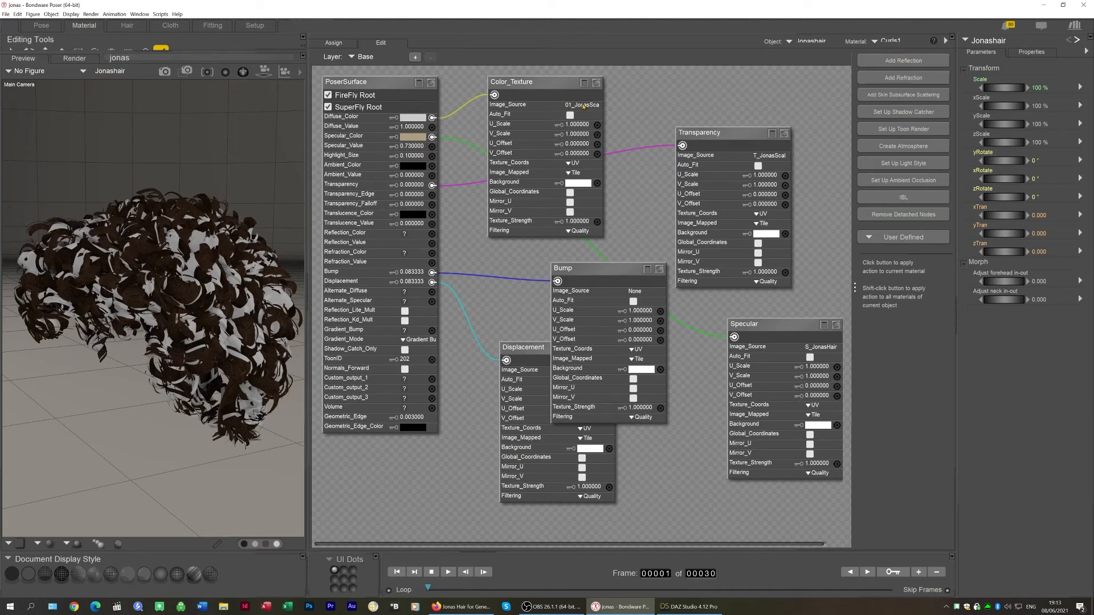
pyautogui.click(690, 607)
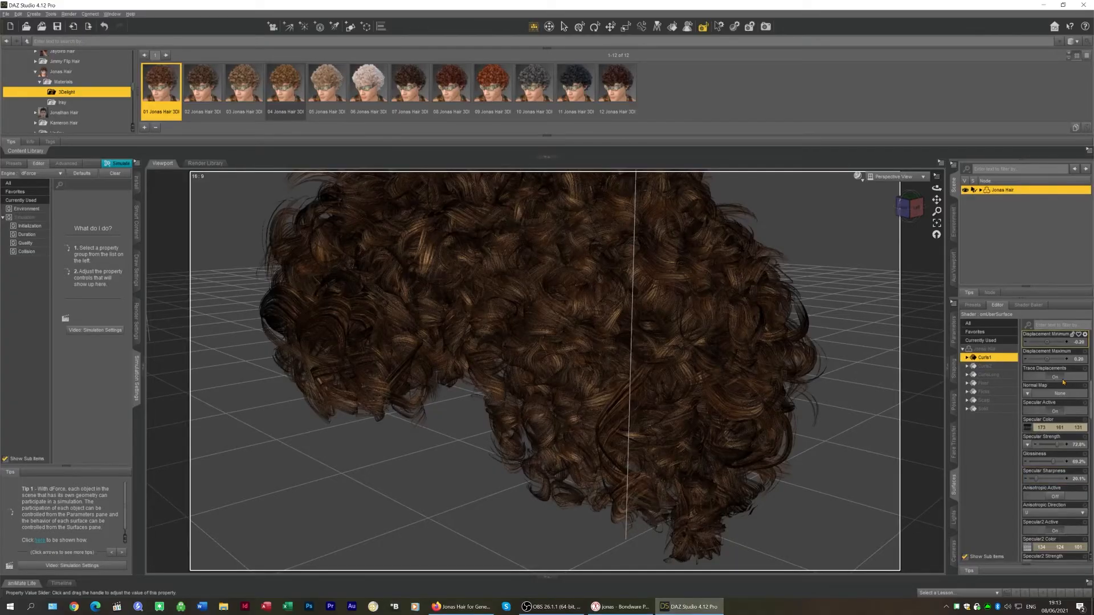
pyautogui.scroll(6, 1043, 398)
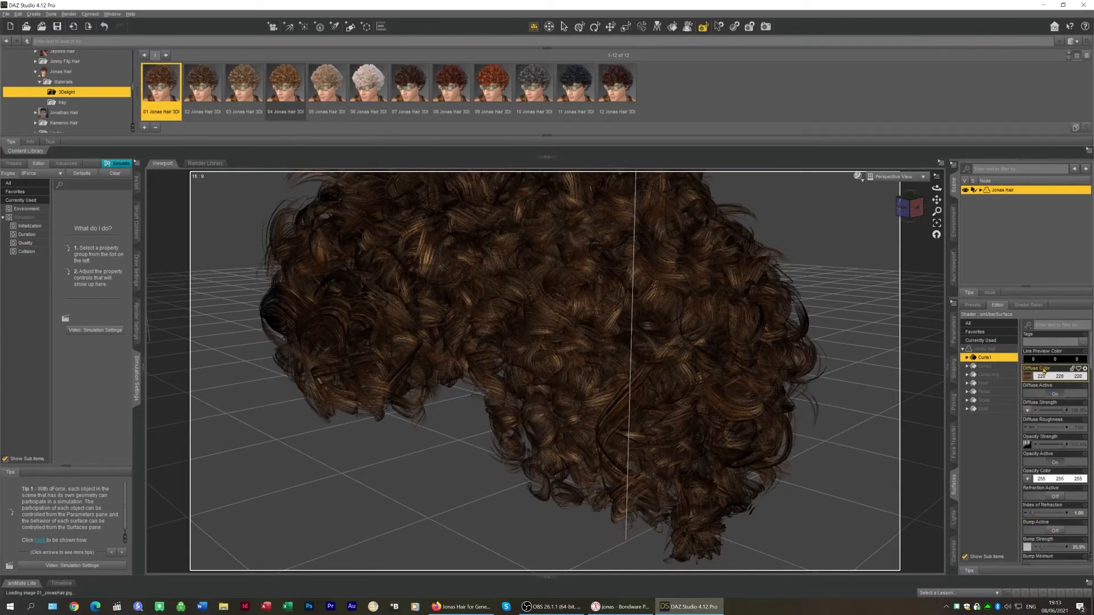
pyautogui.click(1031, 378)
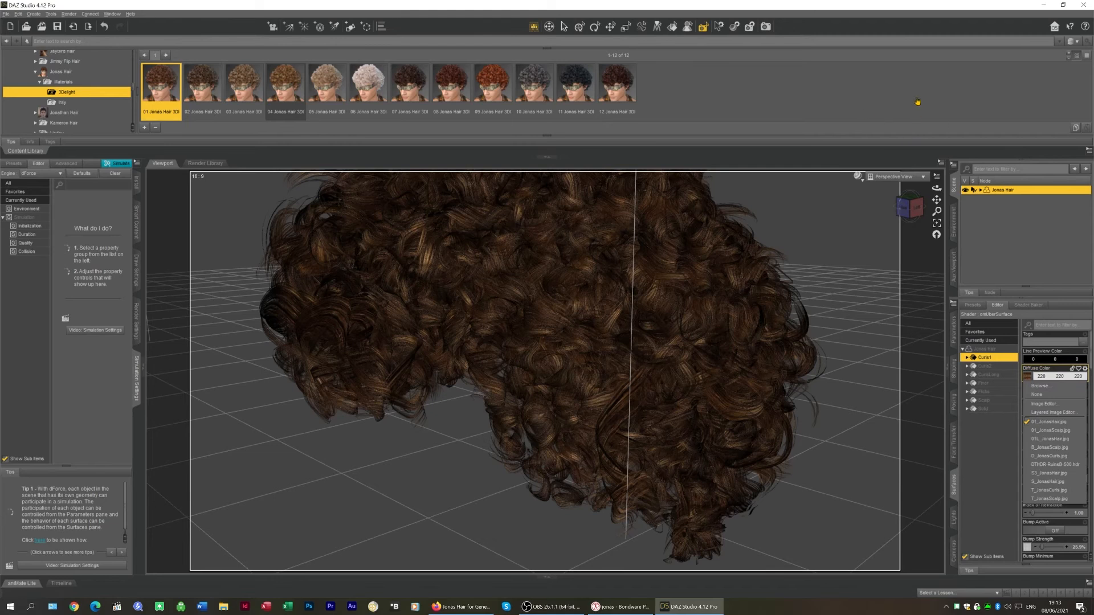
pyautogui.click(621, 607)
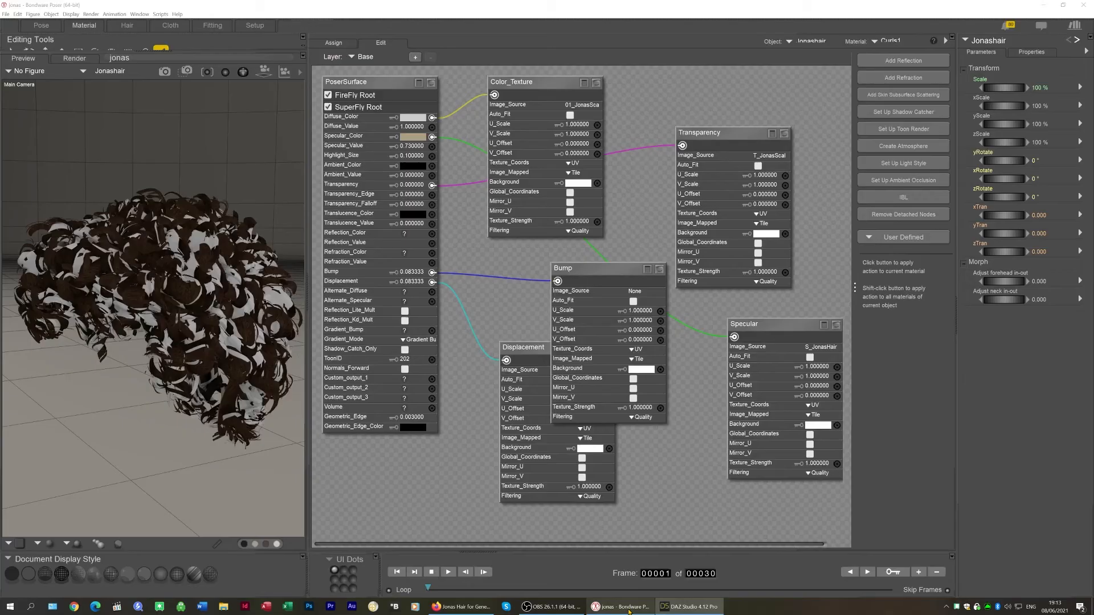
# Set the Color_Texture node's image source to 01_JonasHair.jpg
pyautogui.click(586, 105)
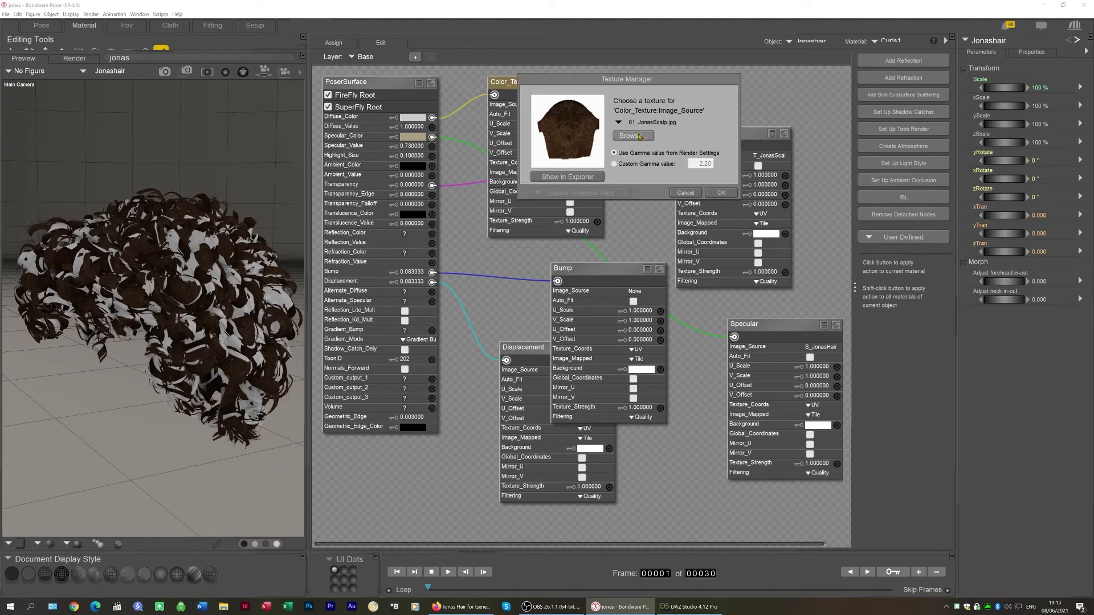
pyautogui.click(639, 136)
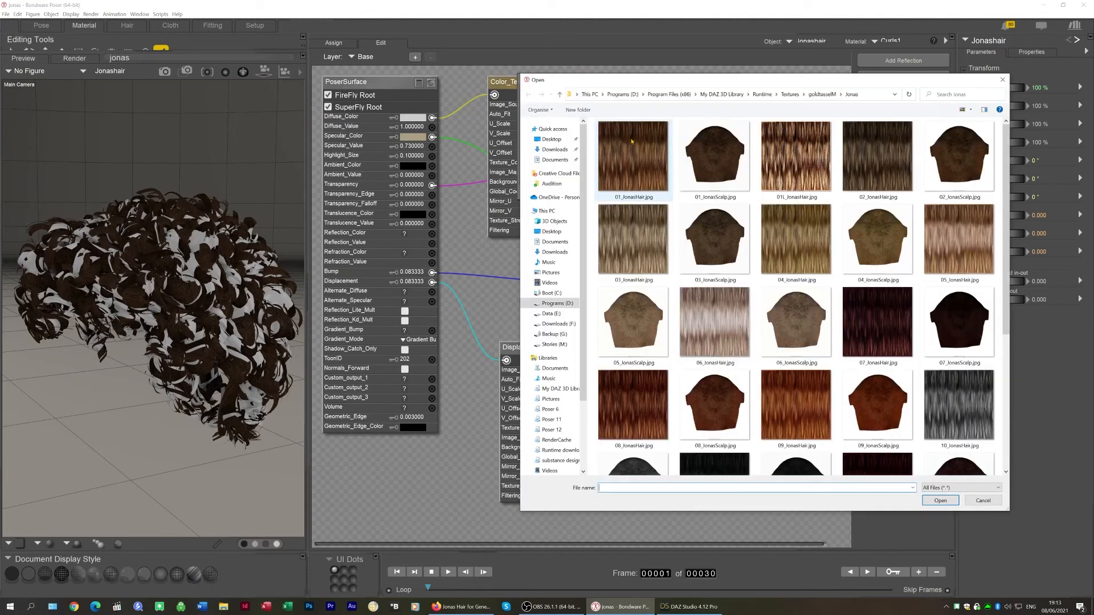
pyautogui.doubleClick(631, 141)
pyautogui.click(719, 195)
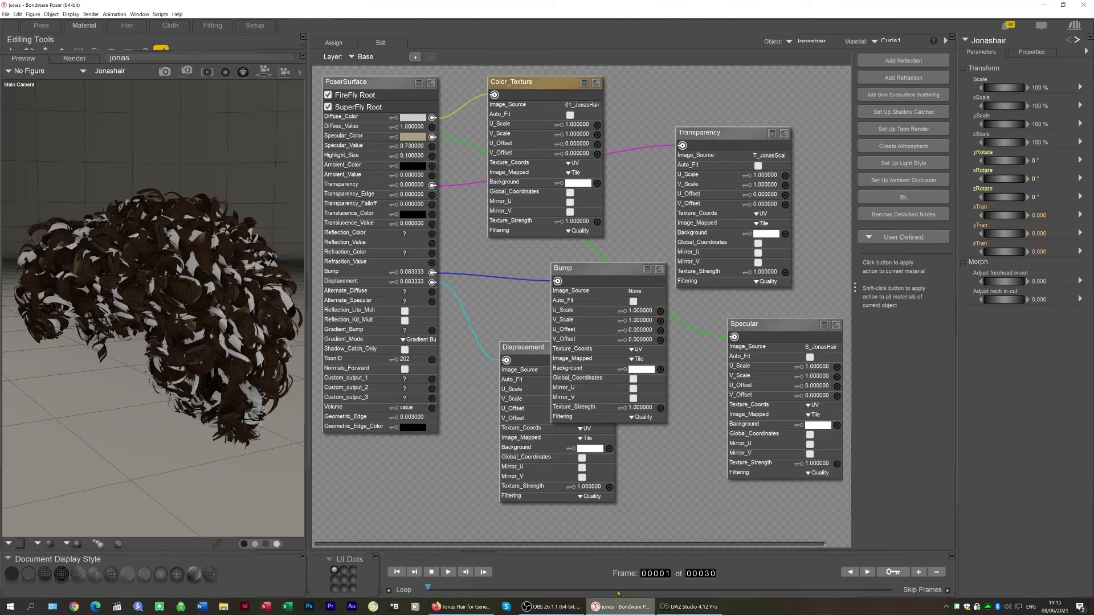
# Set the Transparency node's image source to T_JonasCurls.jpg, checking the opacity strength map in DAZ Studio
pyautogui.click(769, 155)
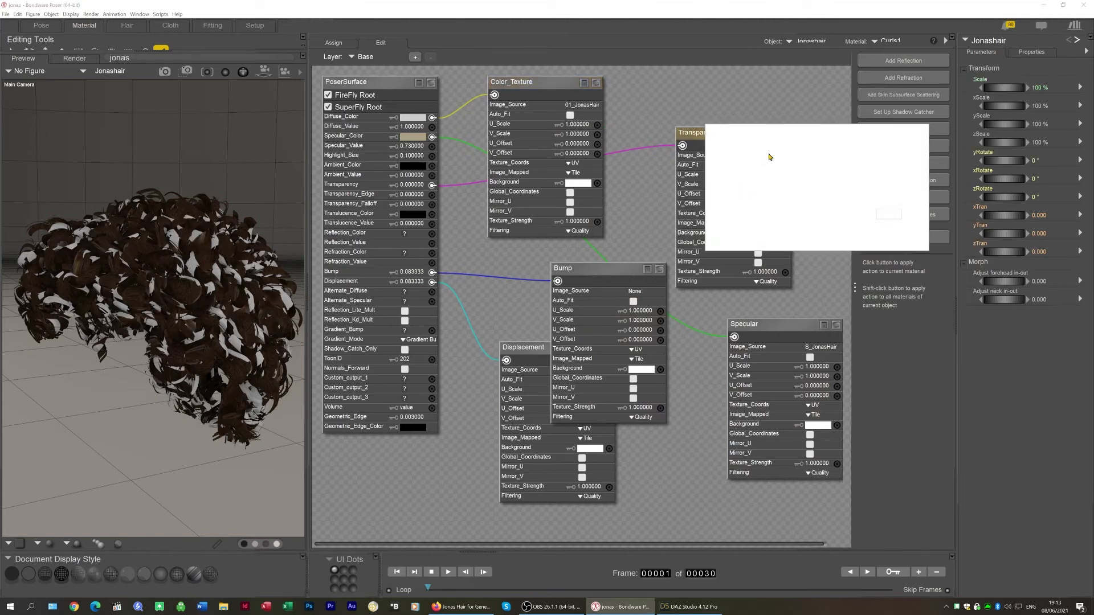
pyautogui.click(823, 188)
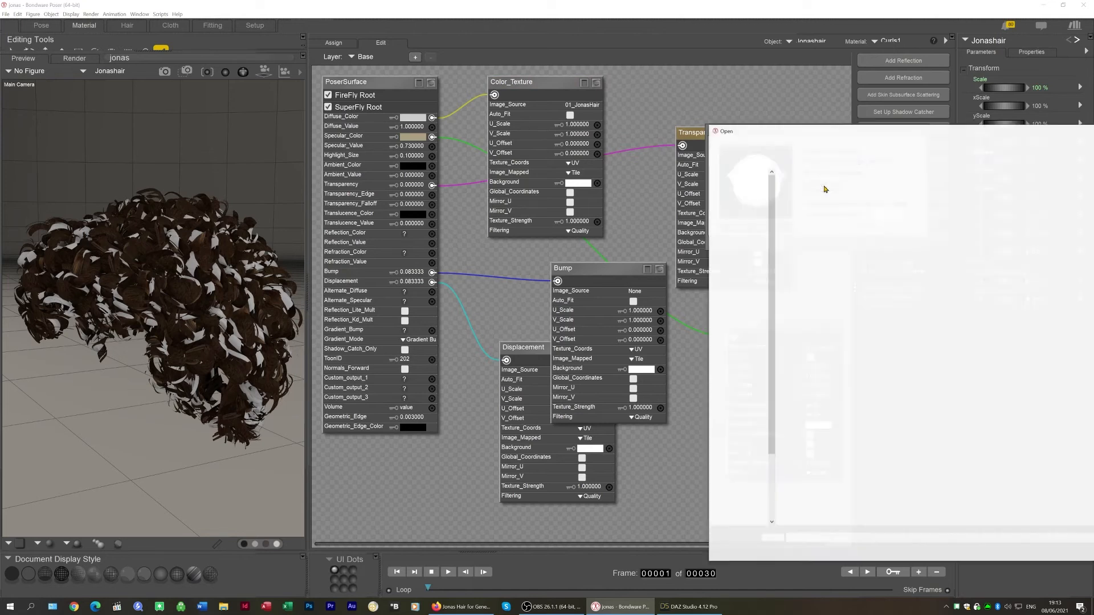
pyautogui.moveTo(822, 131); pyautogui.dragTo(694, 43)
pyautogui.scroll(-3, 815, 245)
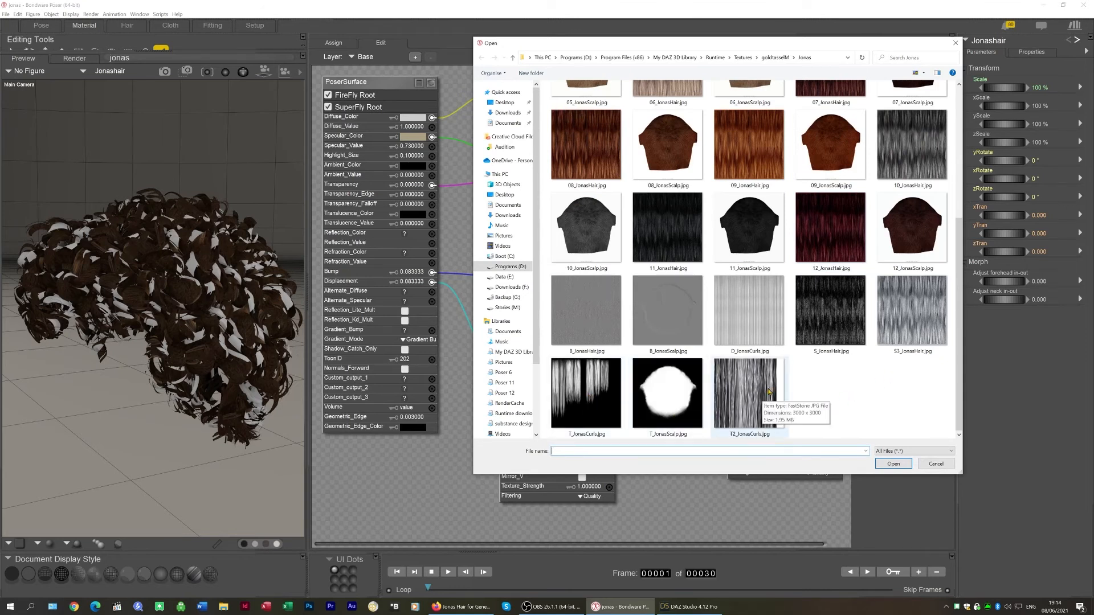
pyautogui.click(680, 607)
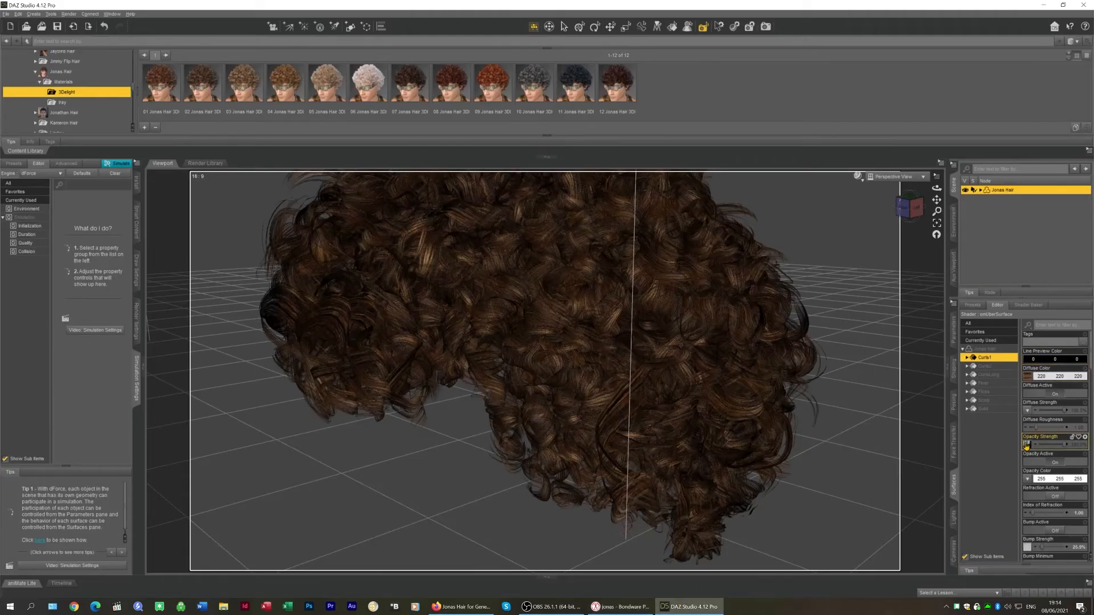
pyautogui.click(1027, 445)
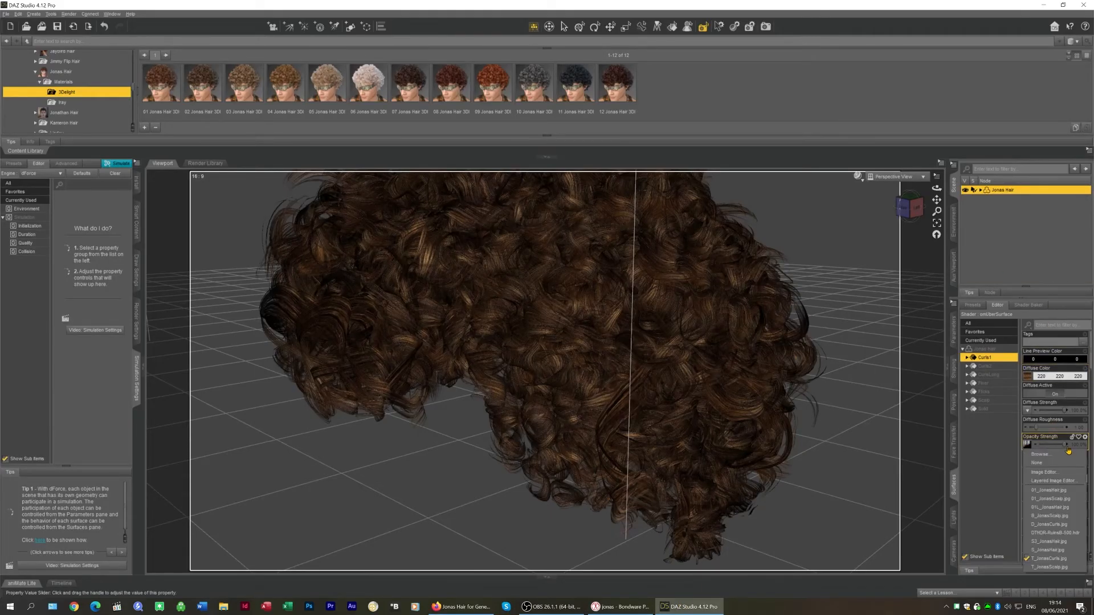
pyautogui.click(621, 607)
pyautogui.doubleClick(587, 390)
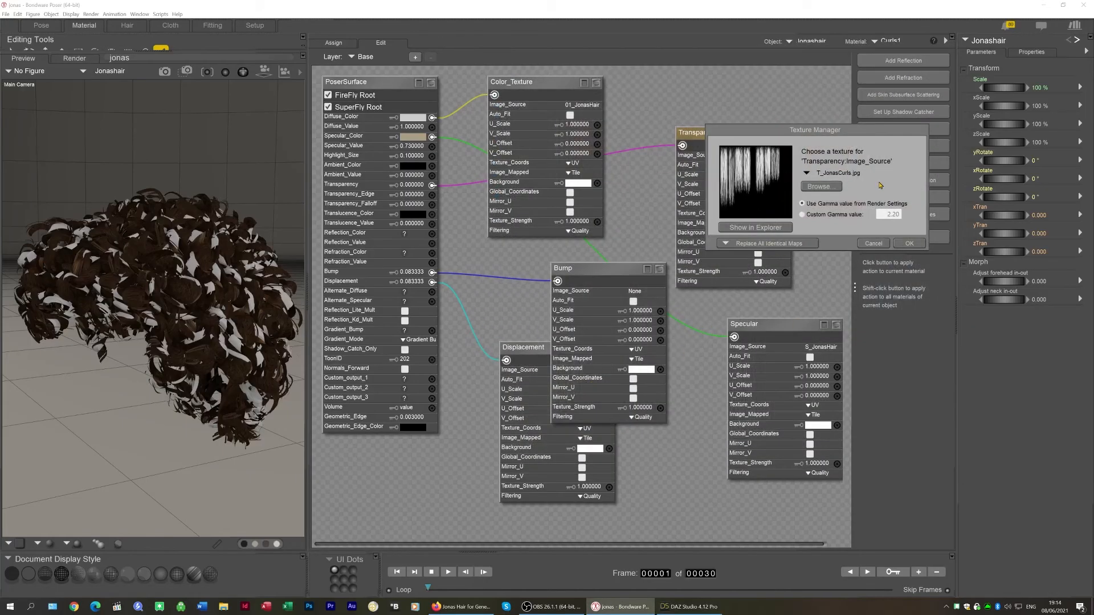
pyautogui.click(910, 243)
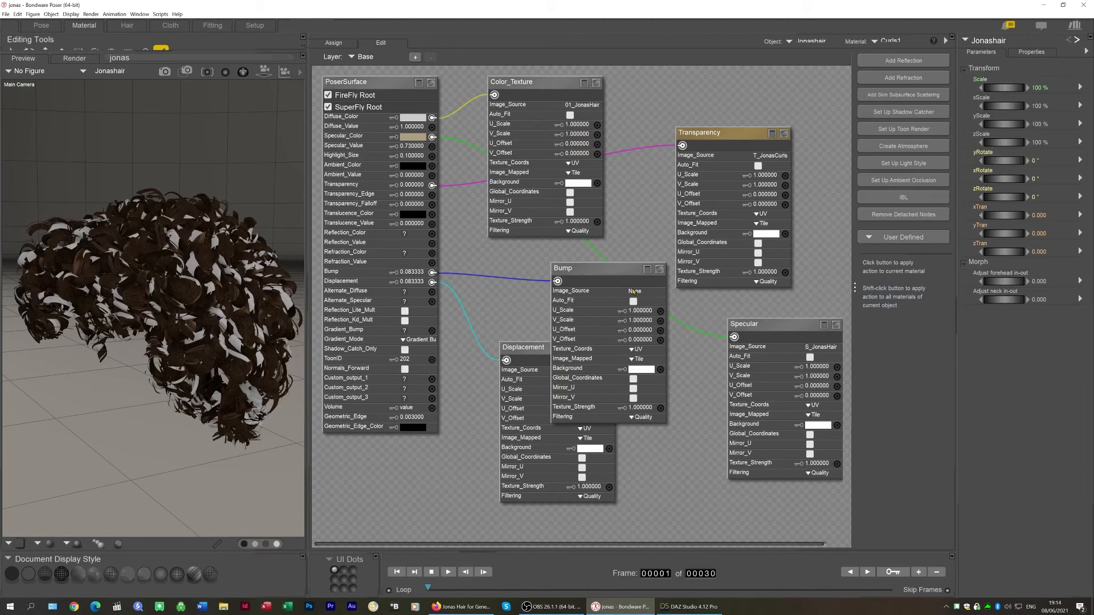
# Compare the Specular node's image source with the specular color map used in DAZ Studio
pyautogui.click(819, 347)
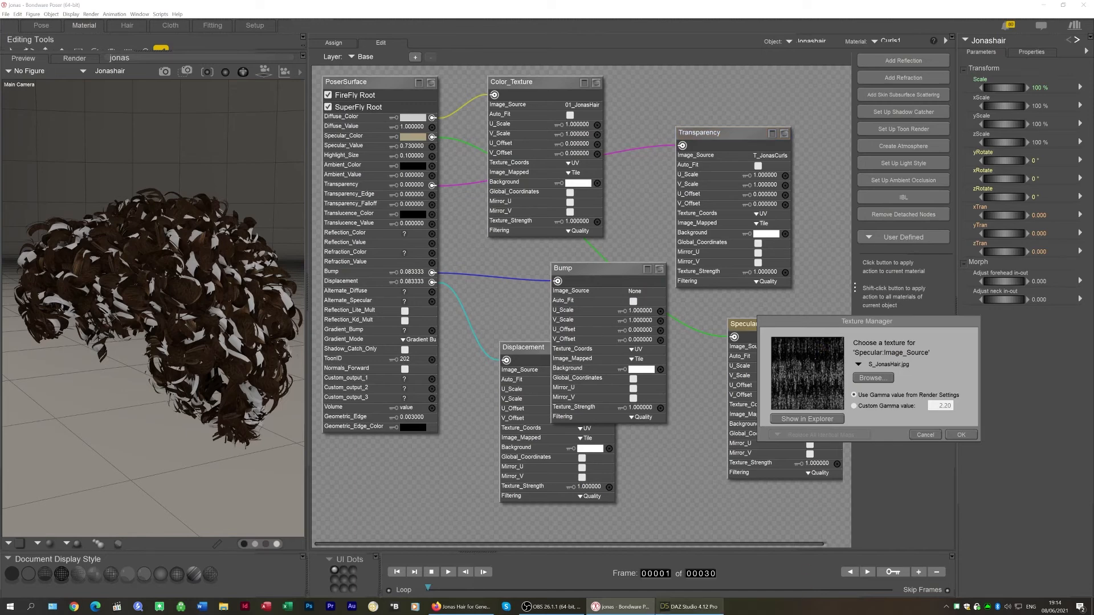
pyautogui.click(688, 607)
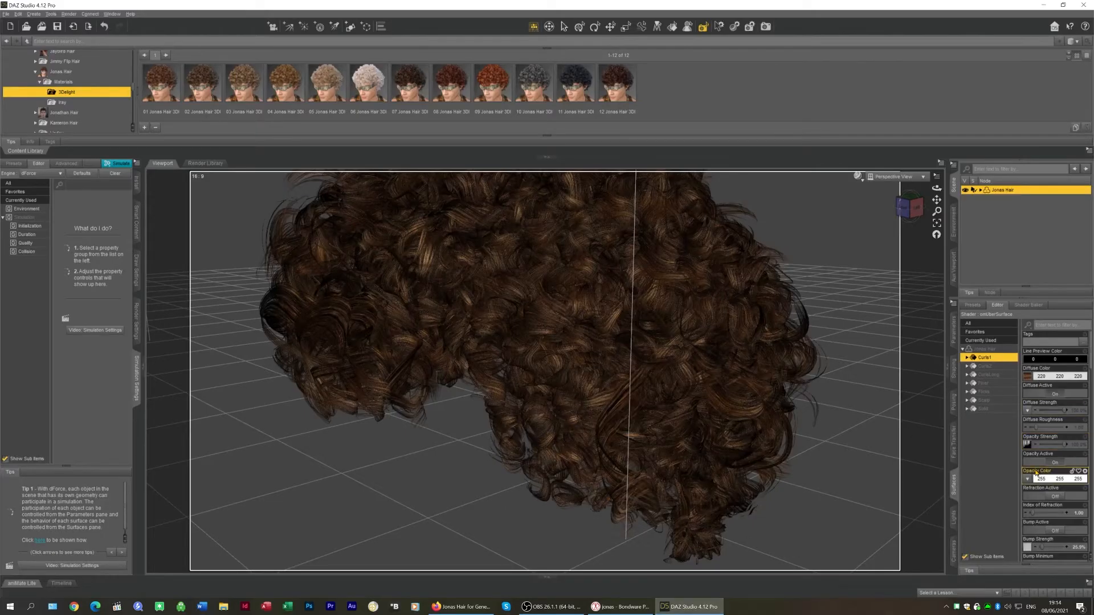
pyautogui.scroll(-10, 1038, 476)
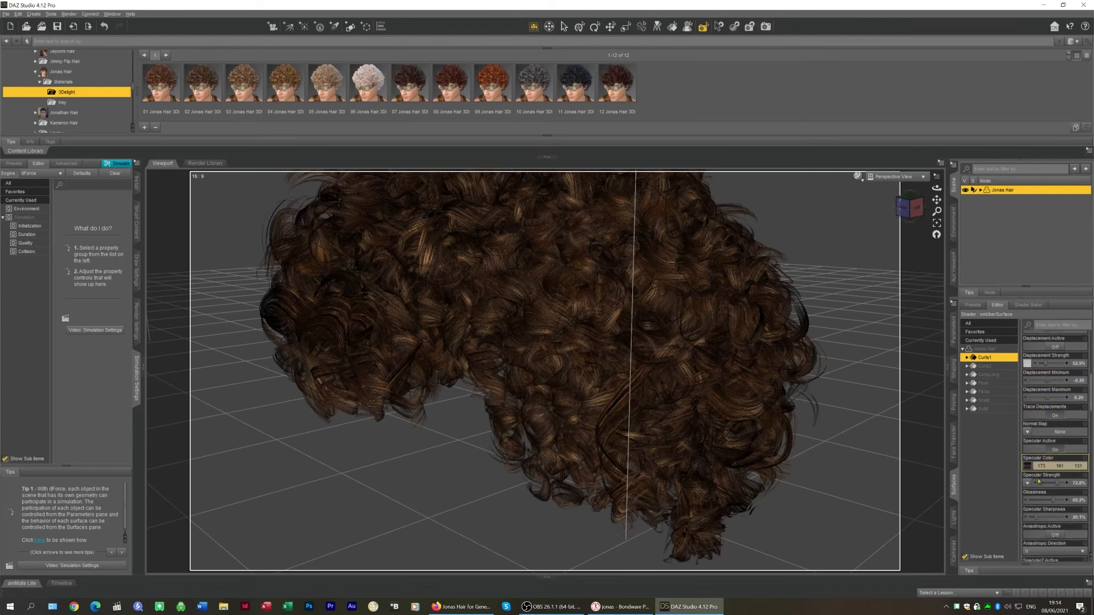
pyautogui.click(1028, 463)
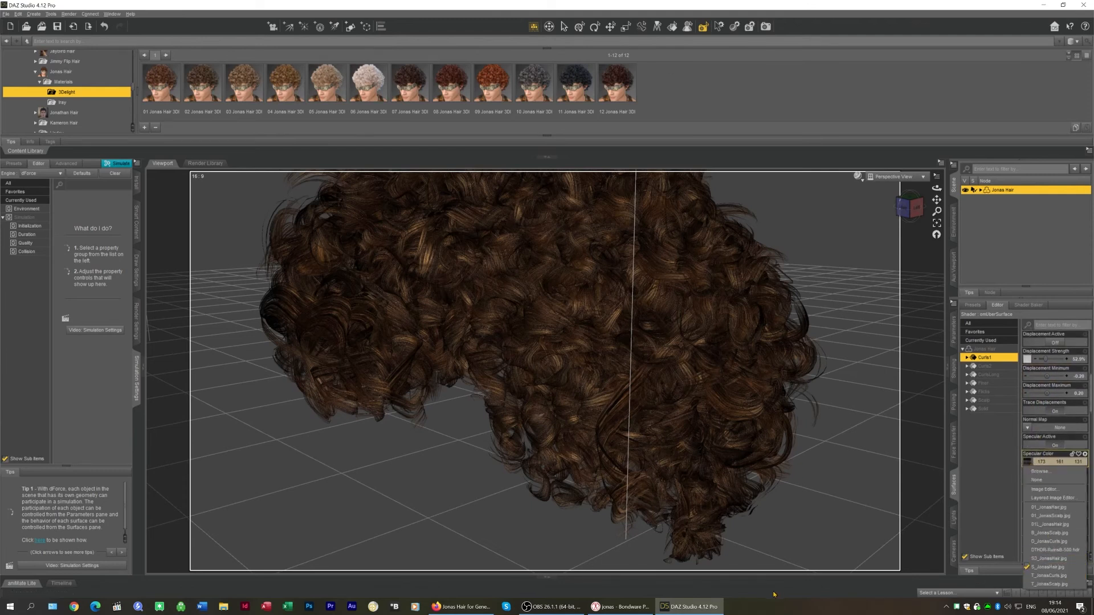
pyautogui.click(669, 605)
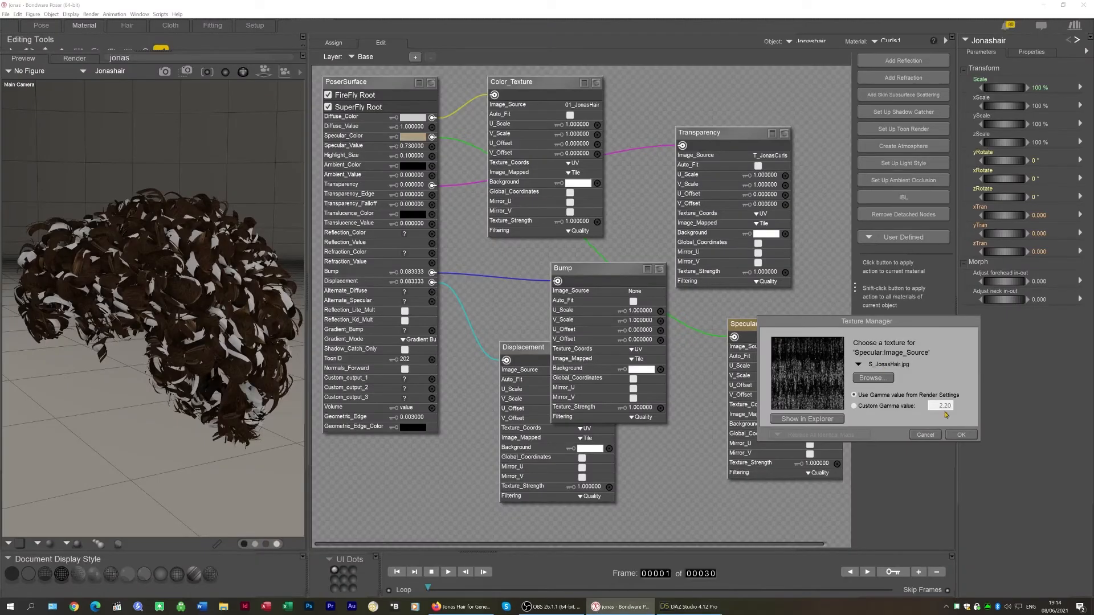
pyautogui.click(967, 437)
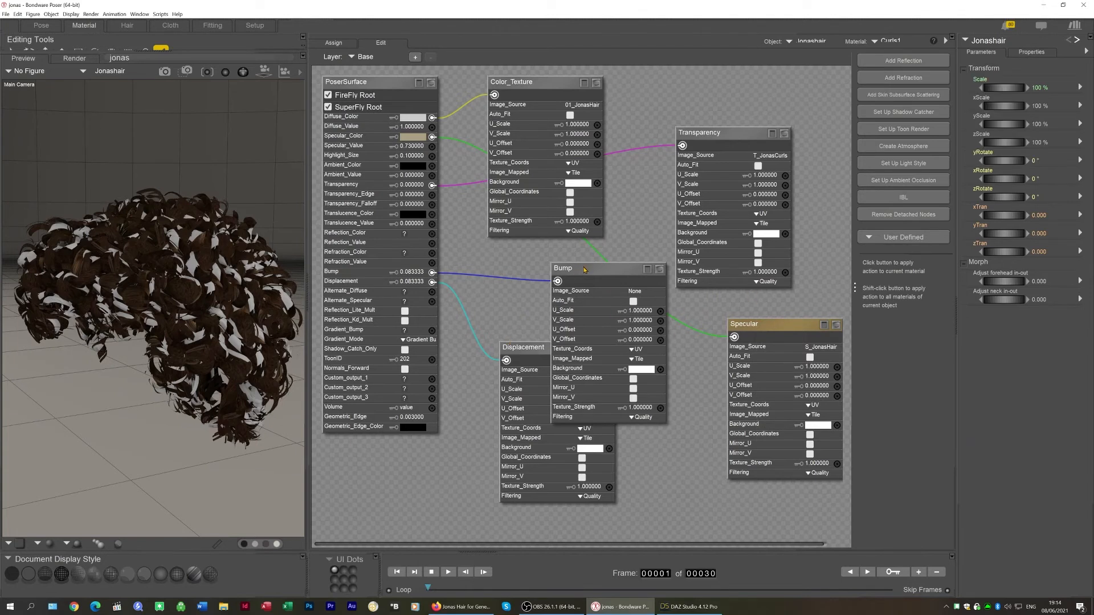
# Move the Bump node aside and set the Displacement node's image source to D_JonasCurls.jpg
pyautogui.moveTo(595, 267); pyautogui.dragTo(691, 272)
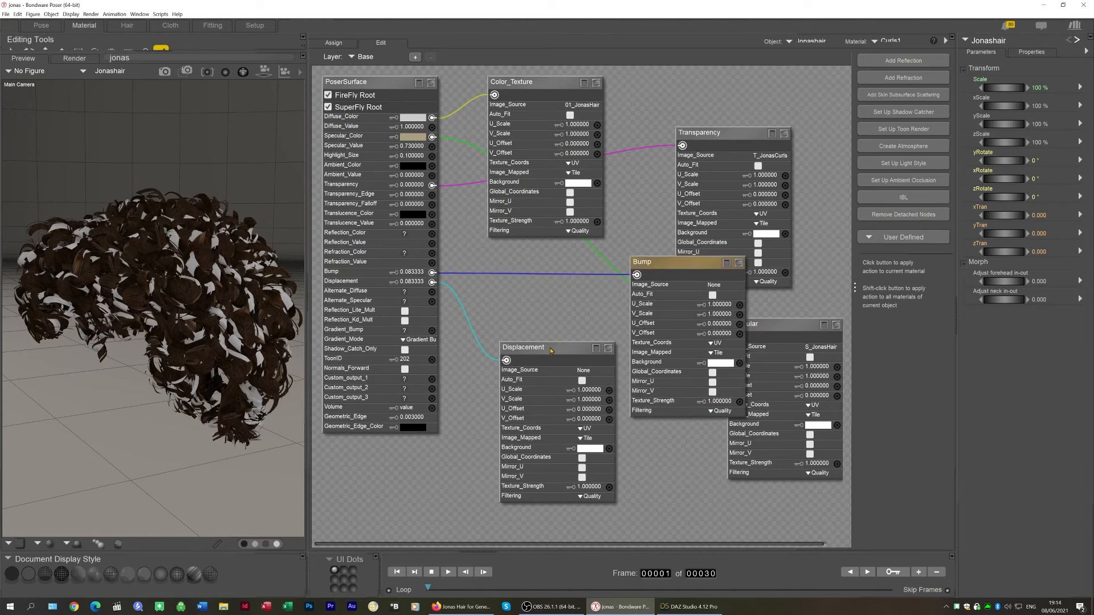
pyautogui.click(889, 41)
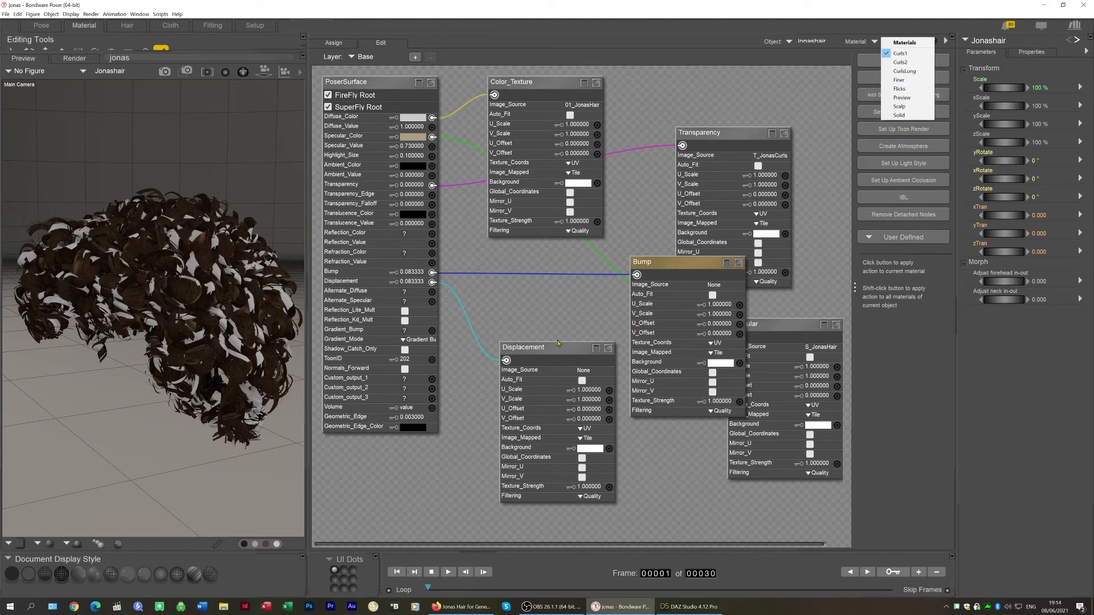
pyautogui.click(583, 372)
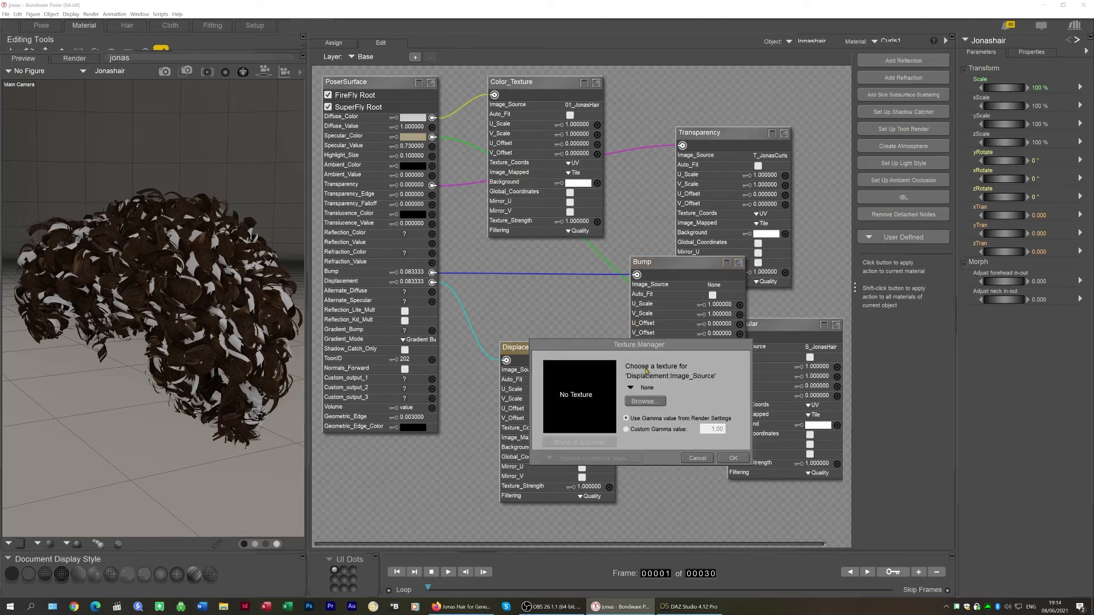
pyautogui.click(646, 390)
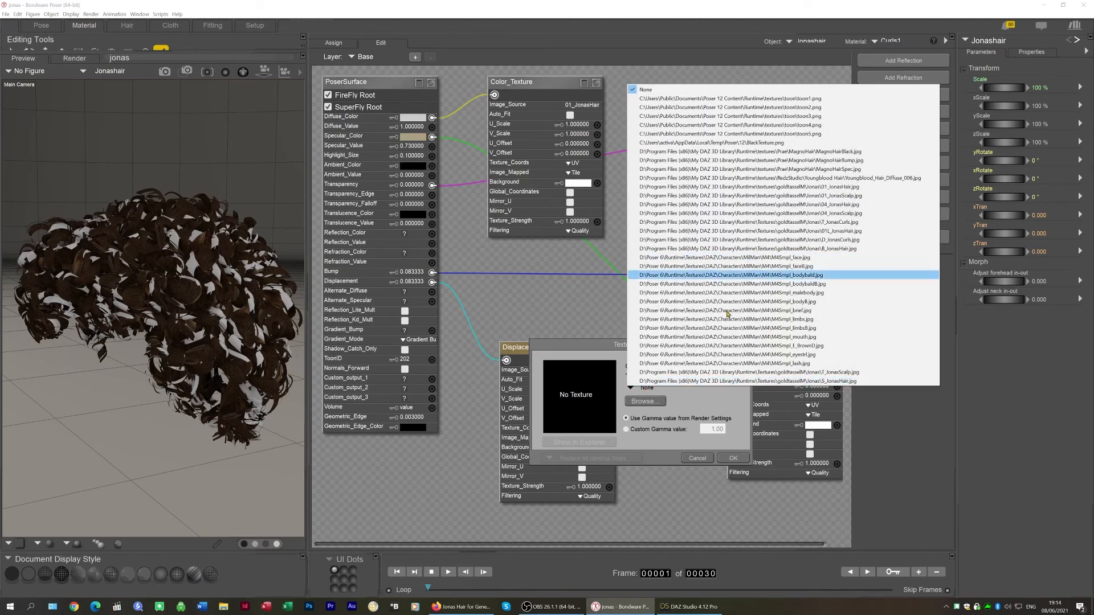
pyautogui.click(654, 400)
pyautogui.click(646, 401)
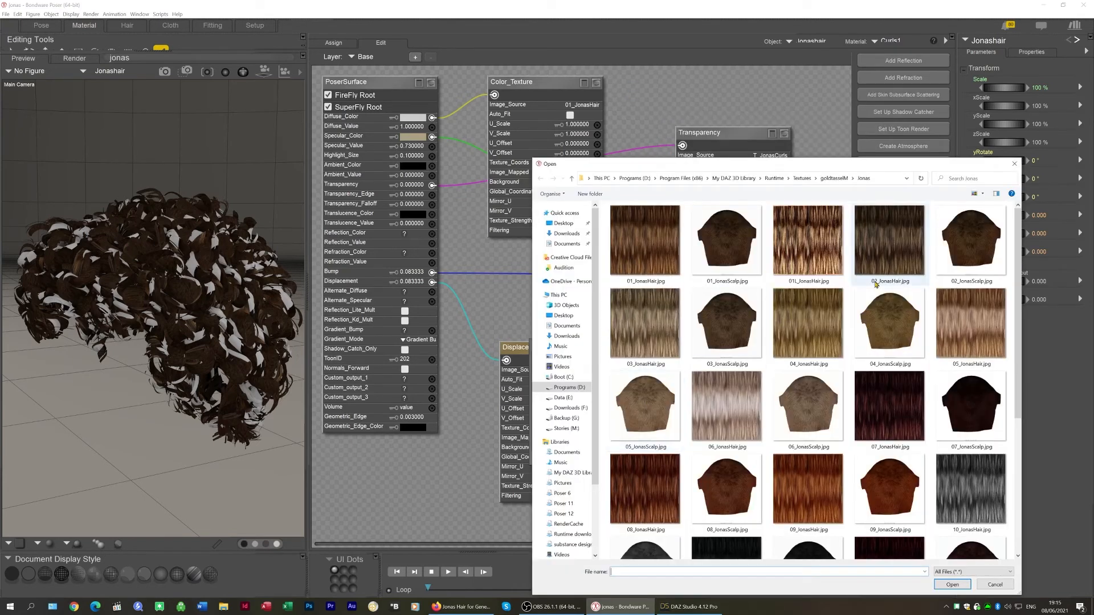
pyautogui.scroll(-3, 894, 399)
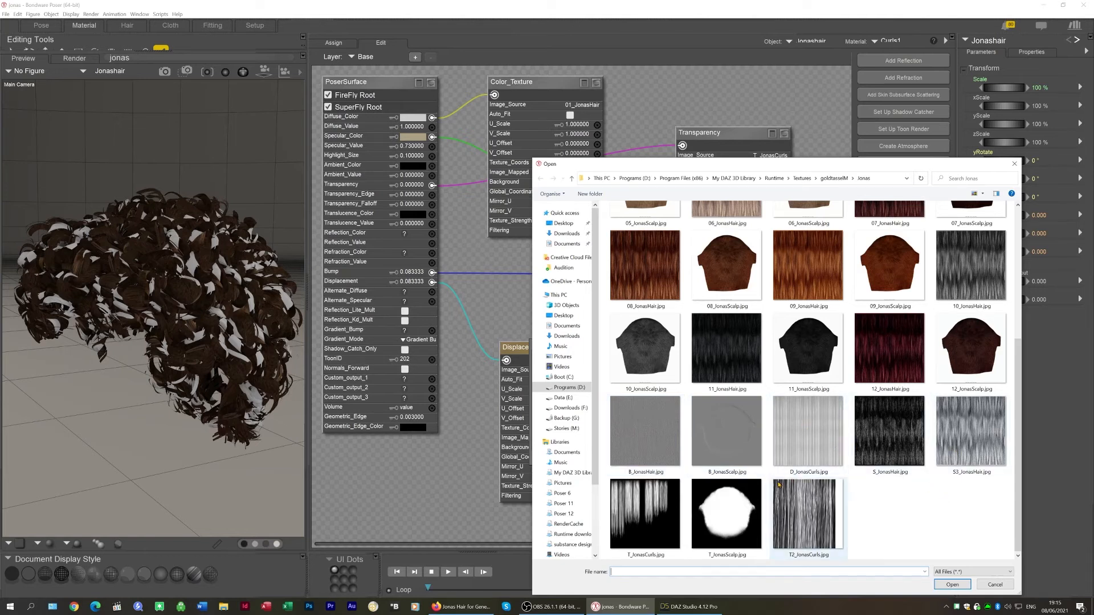
pyautogui.click(795, 474)
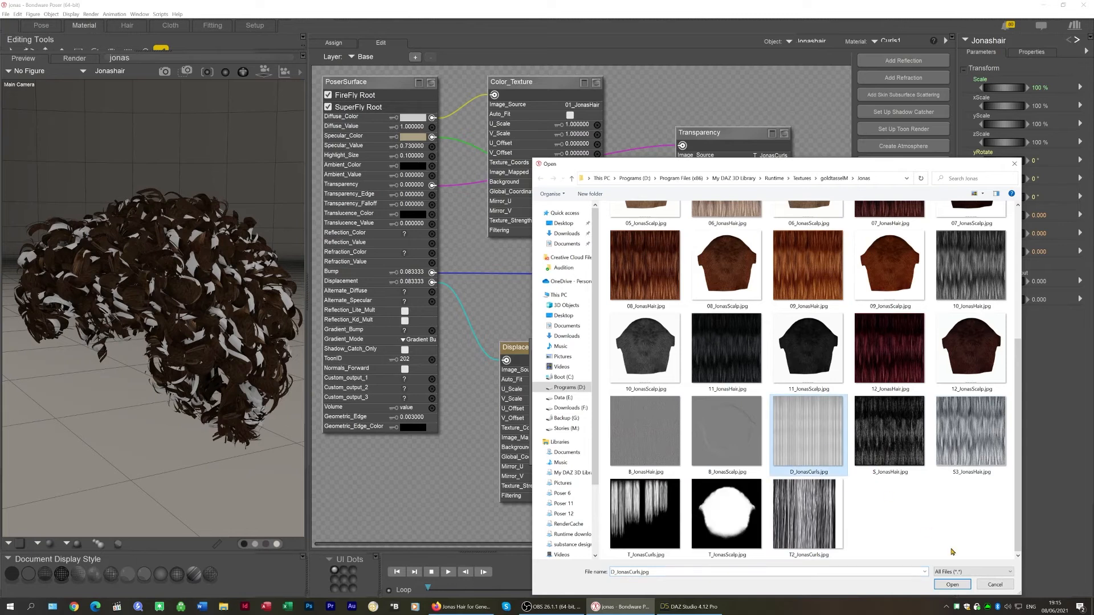
pyautogui.click(960, 583)
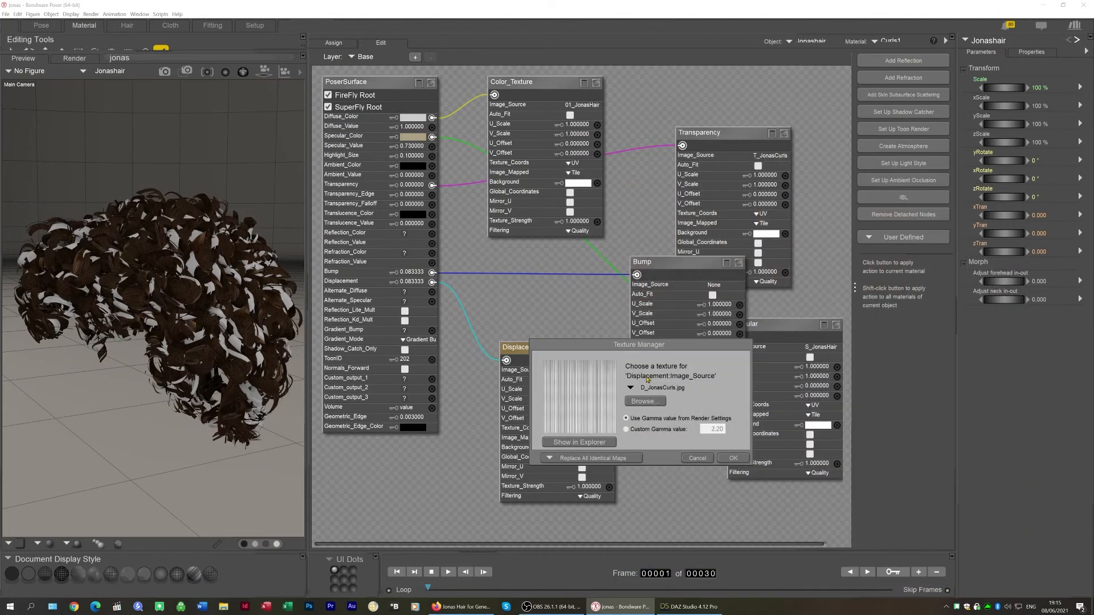
pyautogui.click(733, 458)
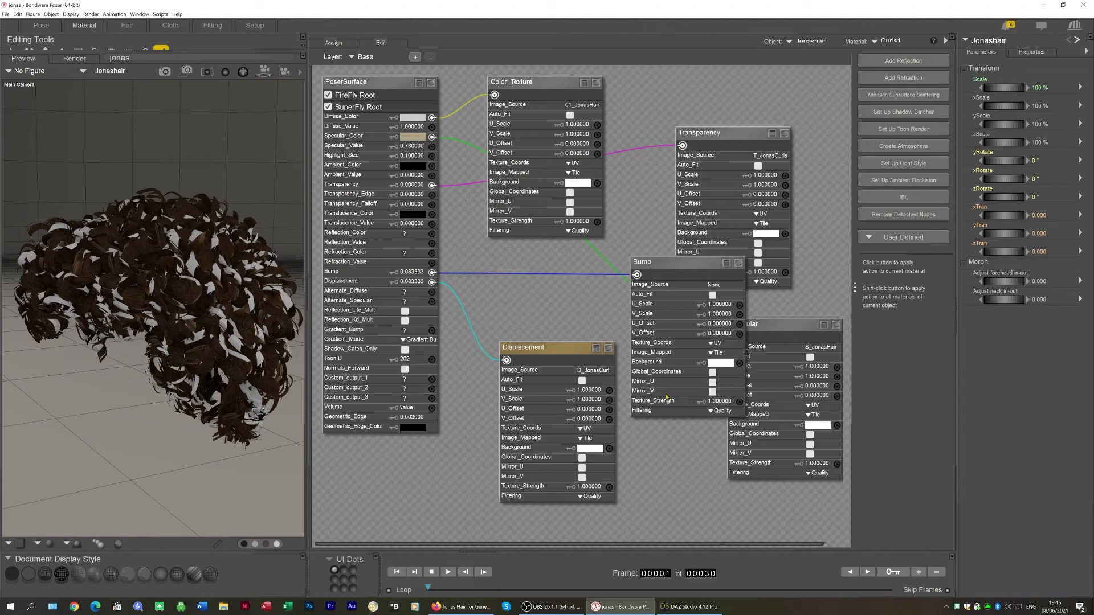
# Set the Bump node's image source to B_JonasHair.jpg and move the node aside
pyautogui.click(717, 287)
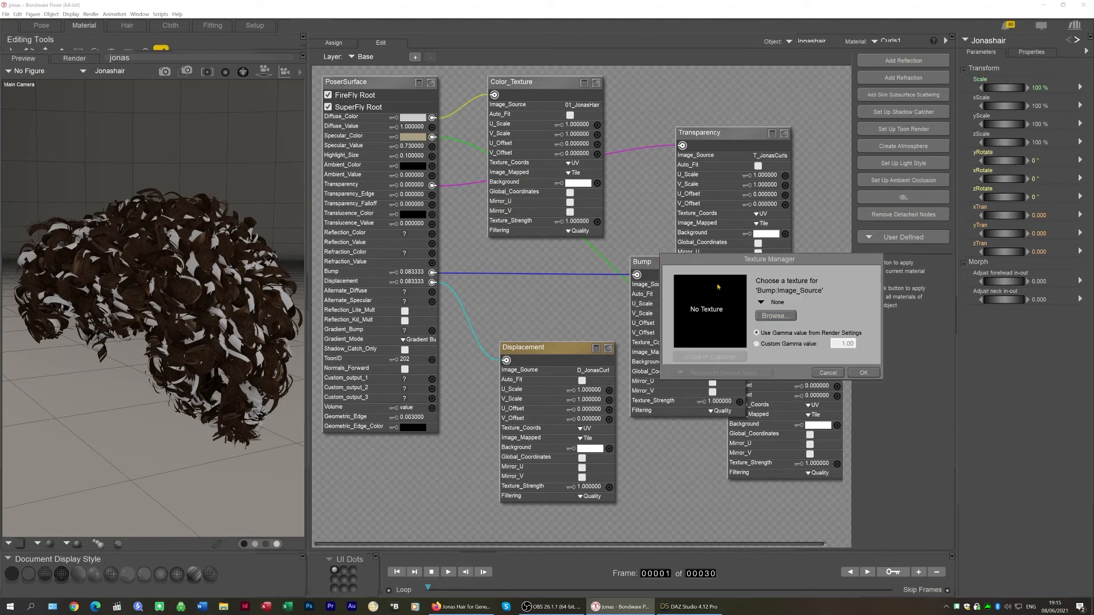
pyautogui.click(776, 315)
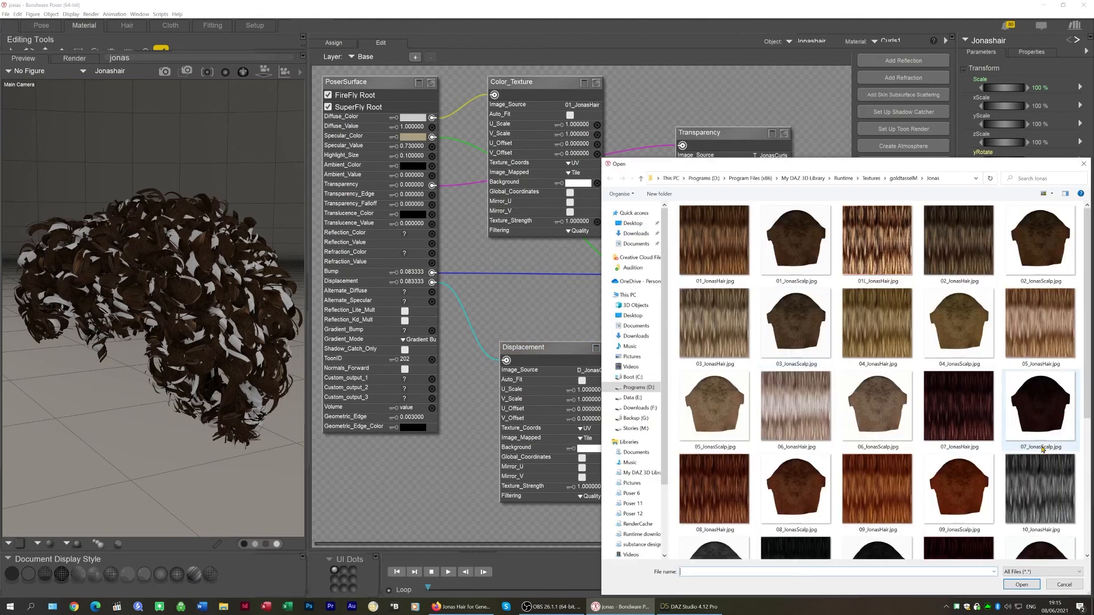
pyautogui.scroll(-1, 1038, 448)
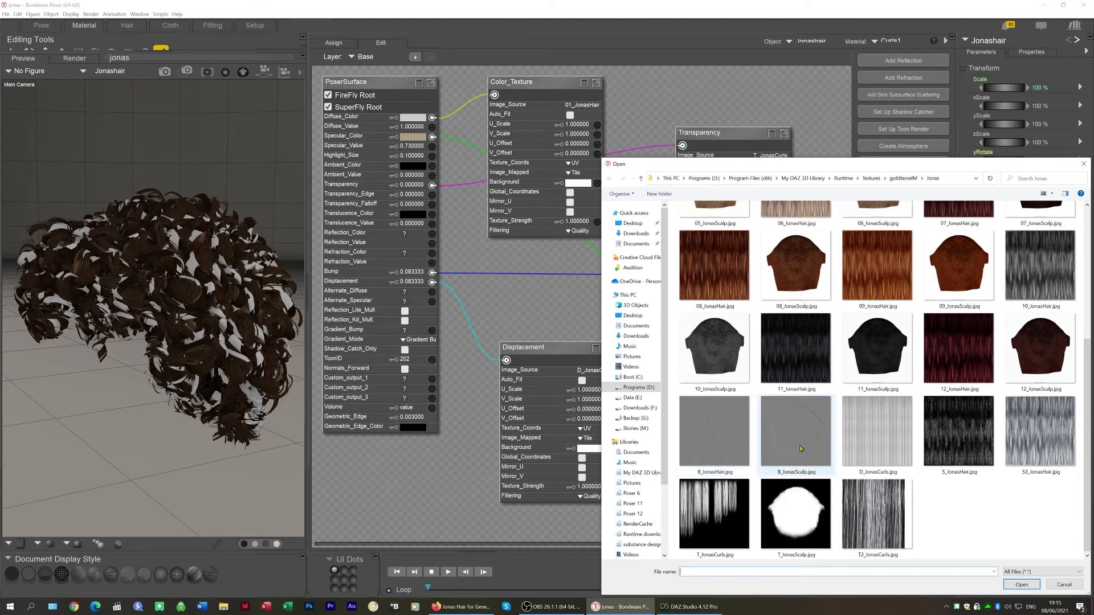
pyautogui.click(717, 419)
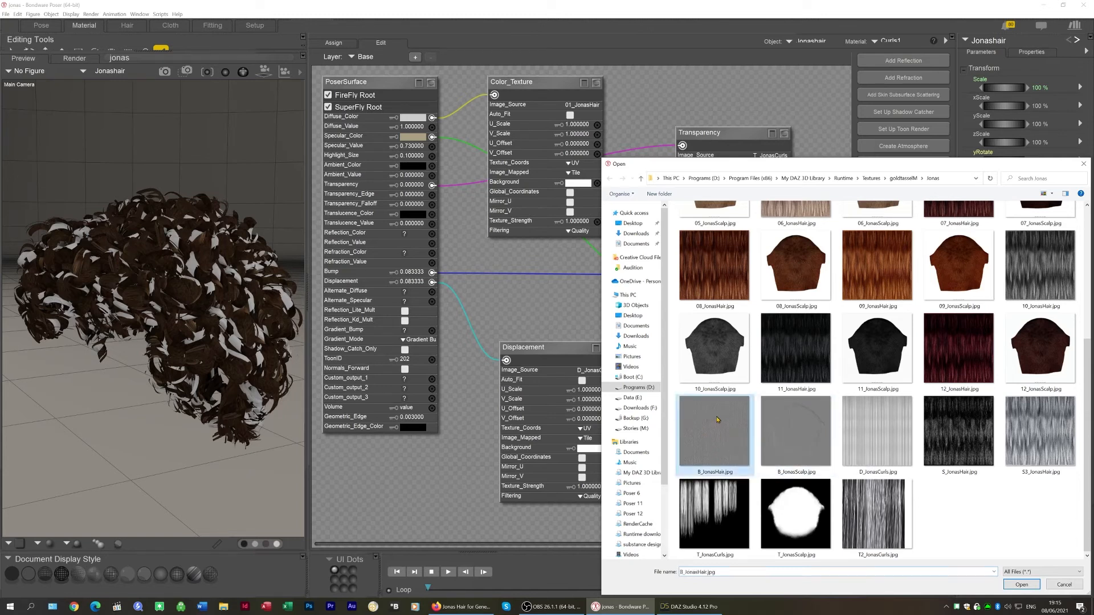
pyautogui.click(1022, 585)
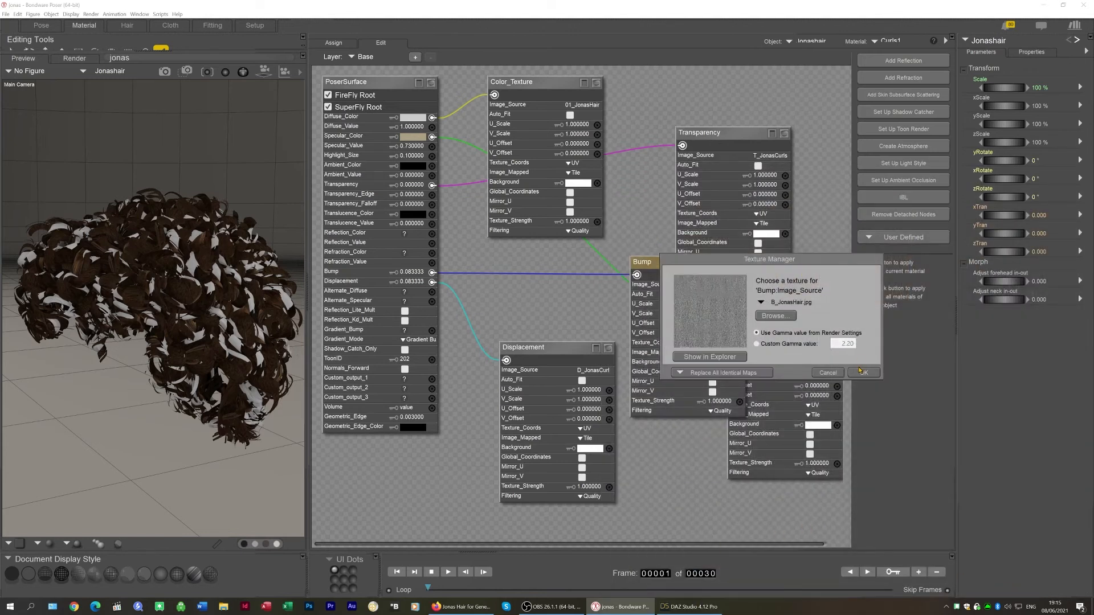
pyautogui.click(861, 373)
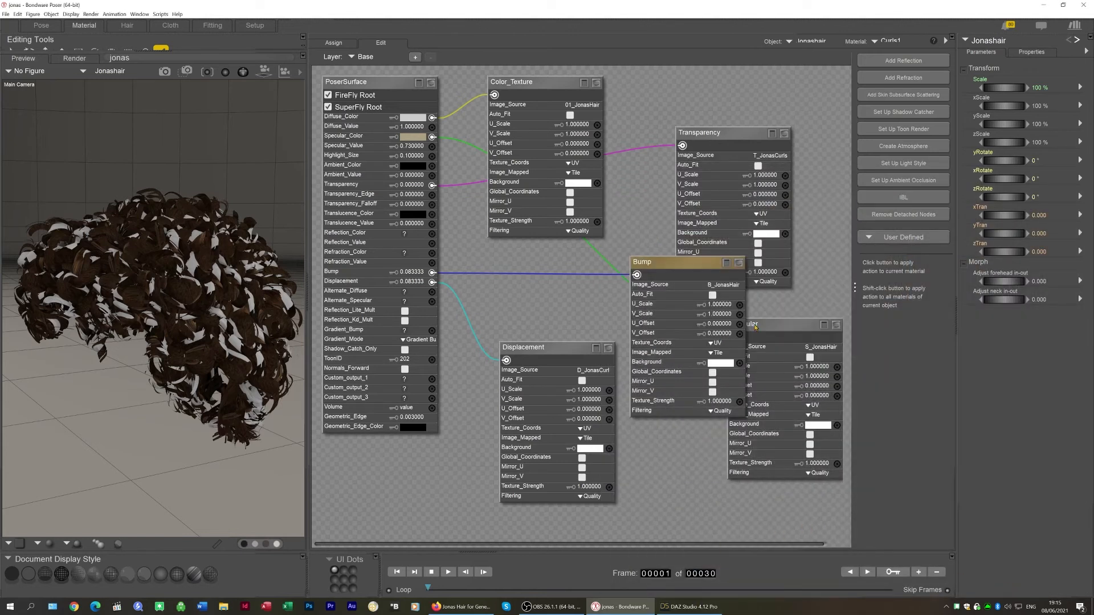
pyautogui.moveTo(665, 262); pyautogui.dragTo(600, 295)
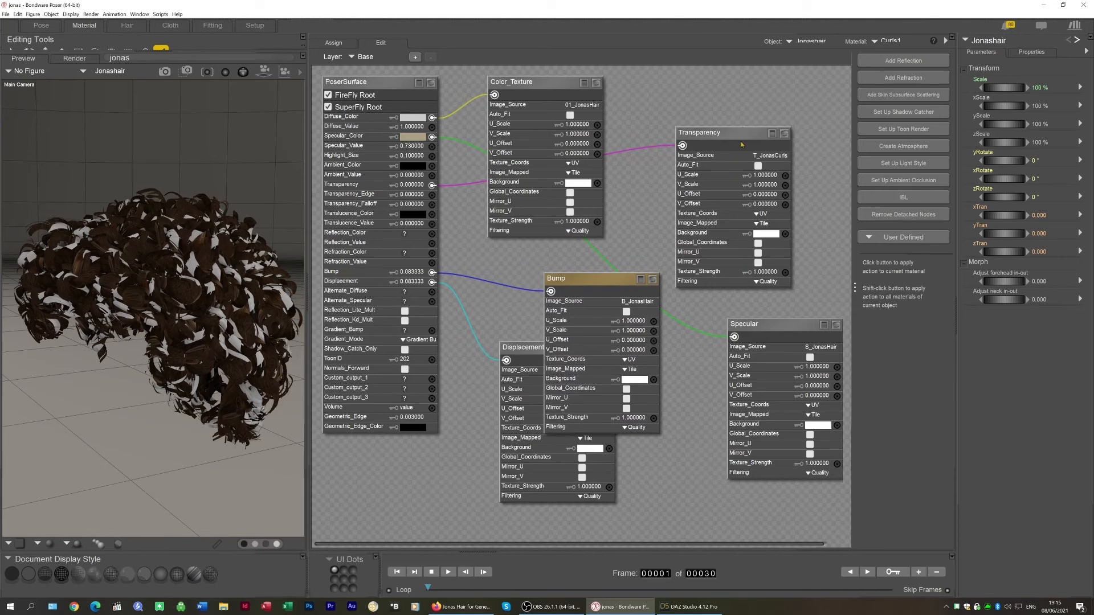
# Set the PoserSurface Transparency value to 1 and confirm the Transparency node's T_JonasCurls.jpg map
pyautogui.click(412, 185)
pyautogui.write('1')
pyautogui.press('Return')
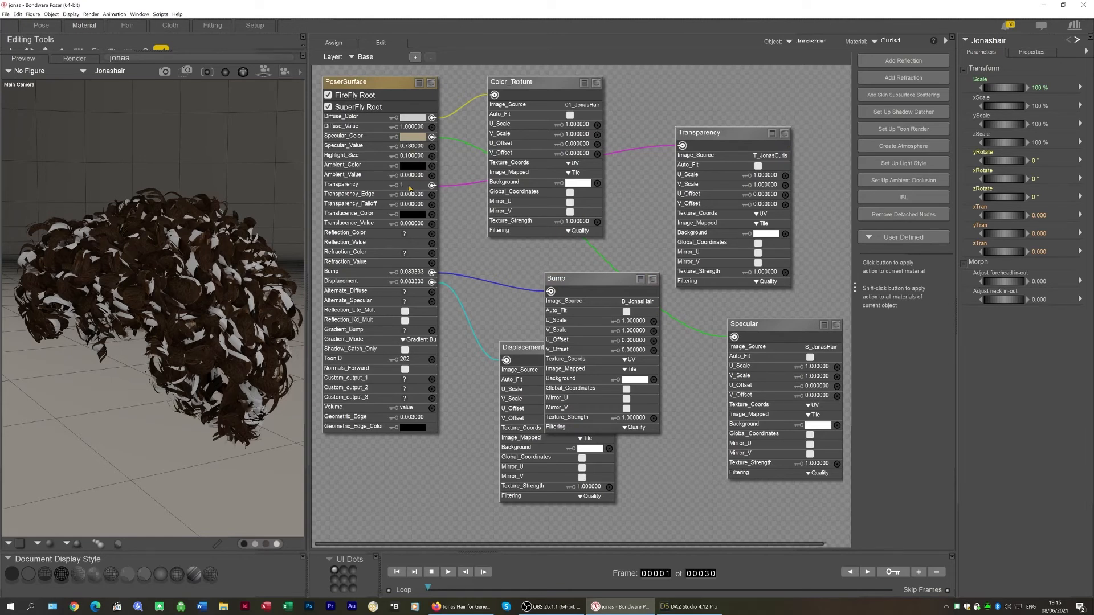
pyautogui.click(764, 155)
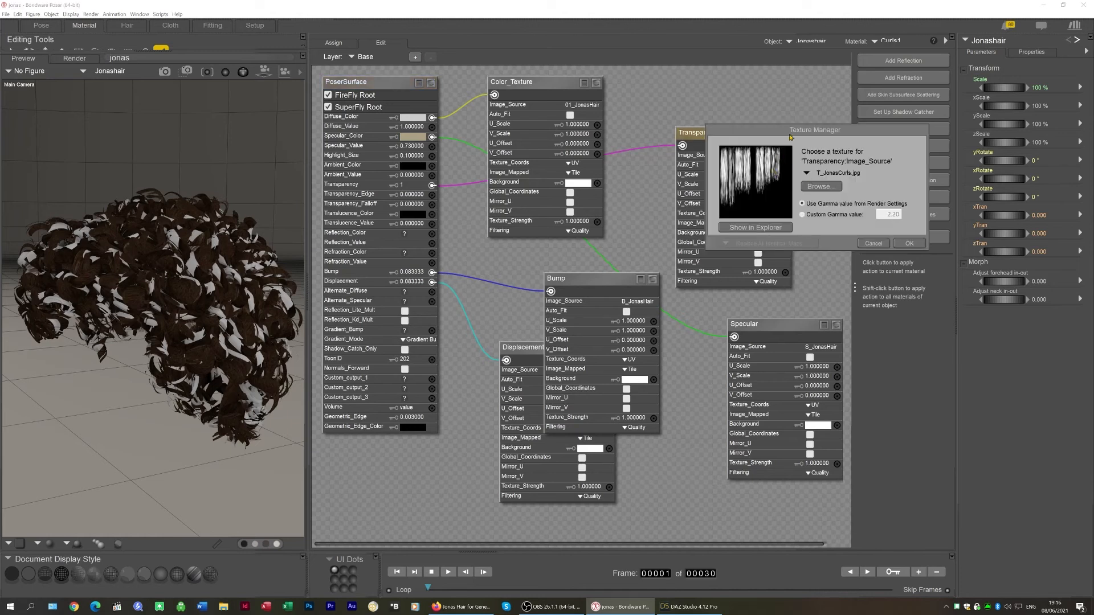
pyautogui.click(909, 243)
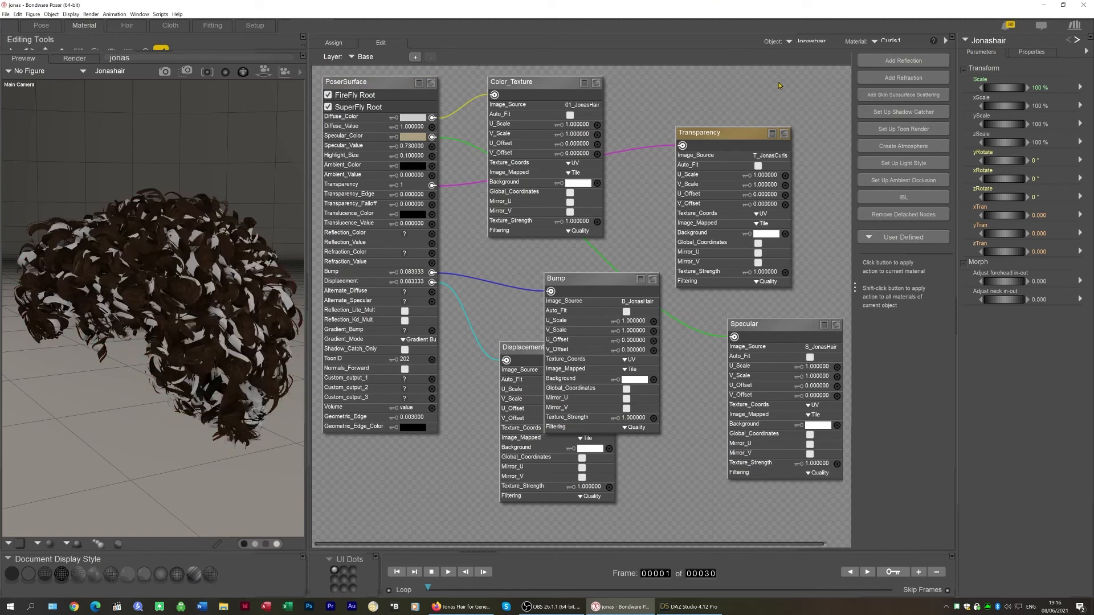
# Select all nodes of the Curls1 material and copy them
pyautogui.moveTo(826, 75); pyautogui.dragTo(399, 500)
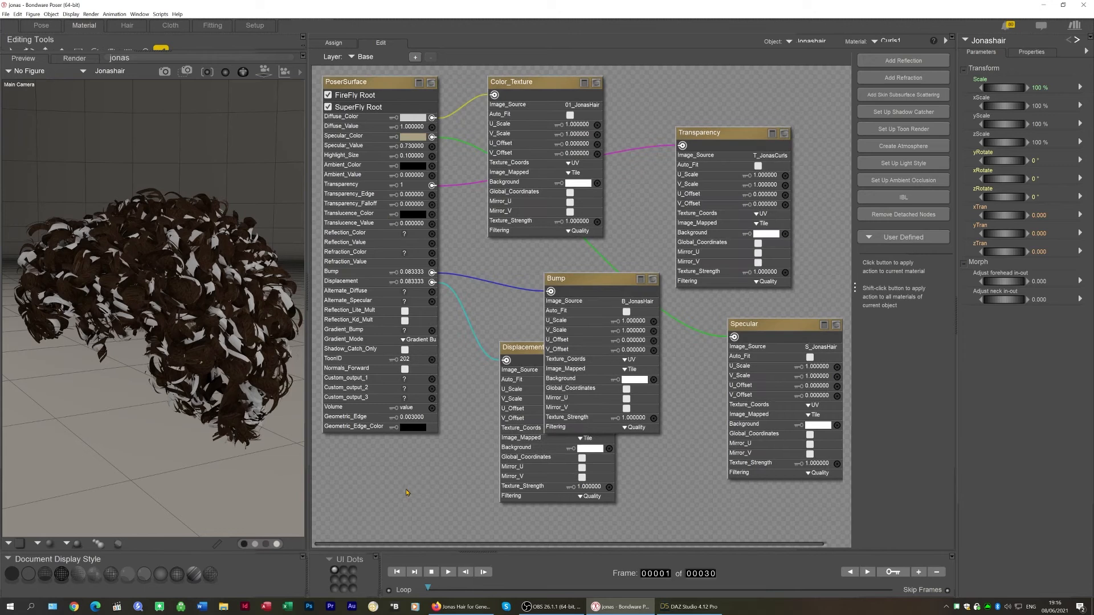
pyautogui.rightClick(380, 81)
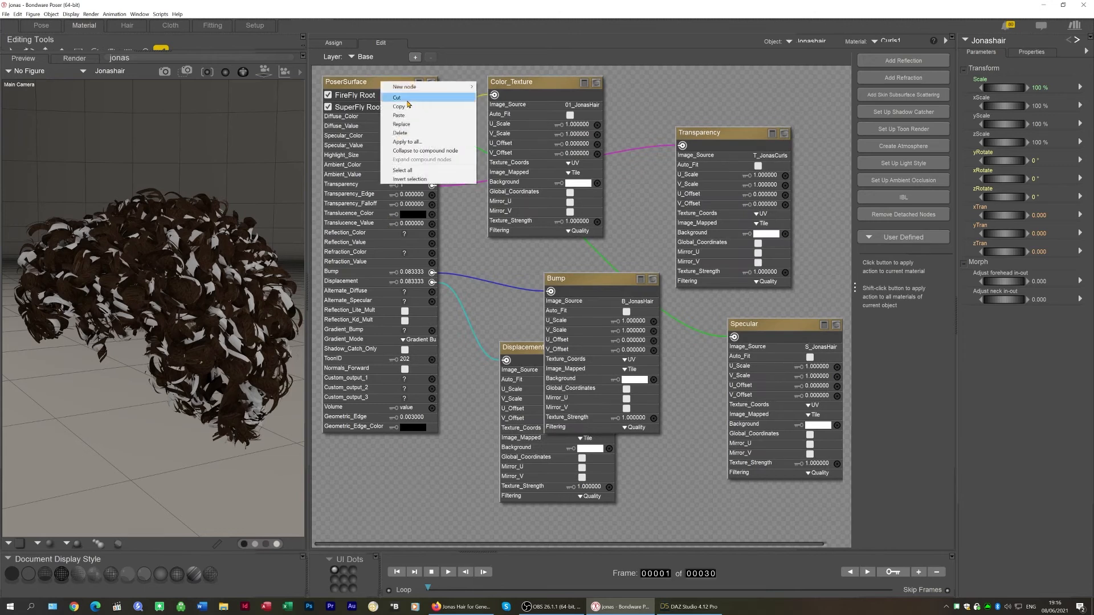
pyautogui.click(405, 107)
# Switch to the Curls2 material and replace its nodes with the copied Curls1 shader
pyautogui.click(892, 42)
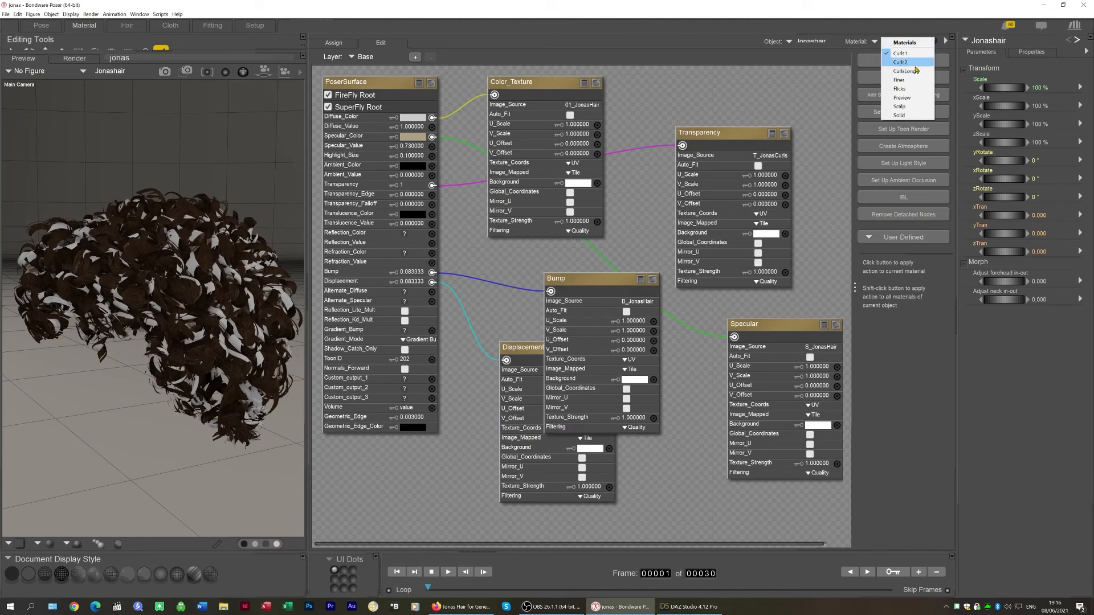
pyautogui.click(900, 53)
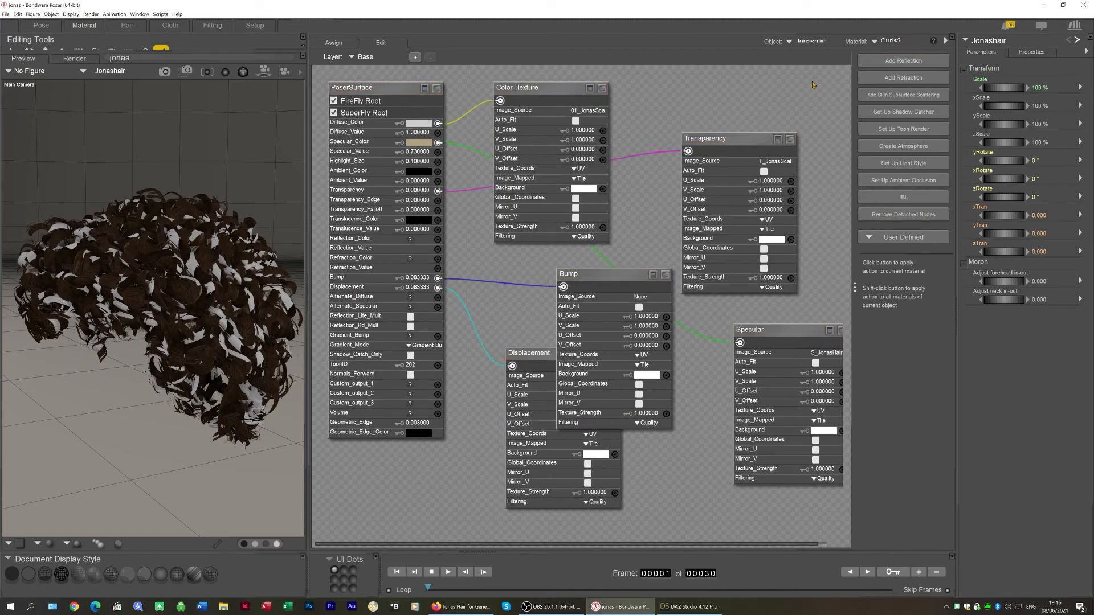
pyautogui.moveTo(812, 81); pyautogui.dragTo(362, 531)
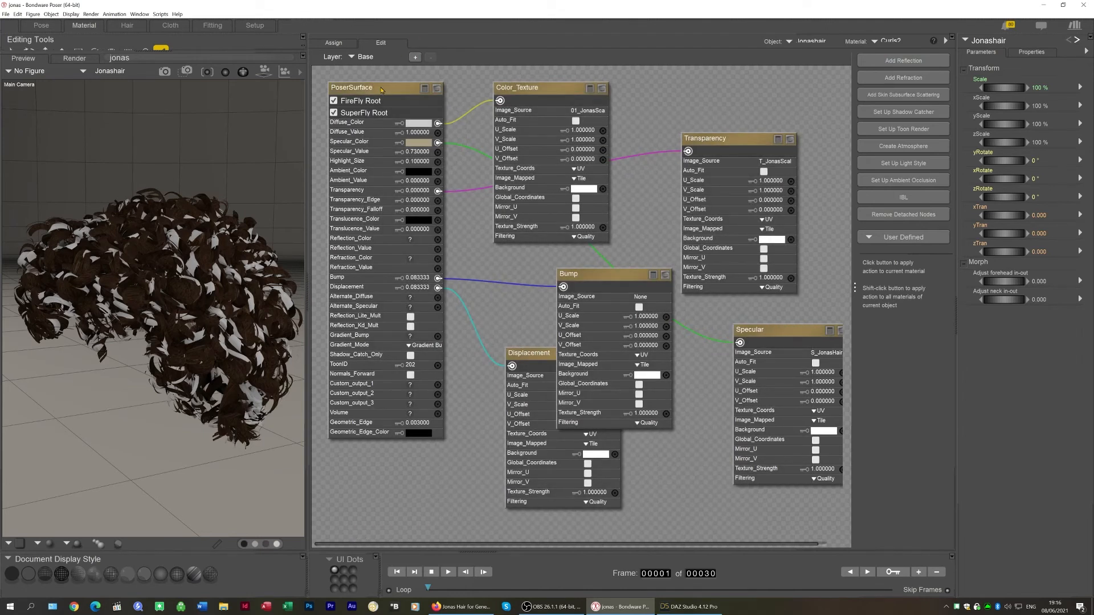
pyautogui.rightClick(381, 90)
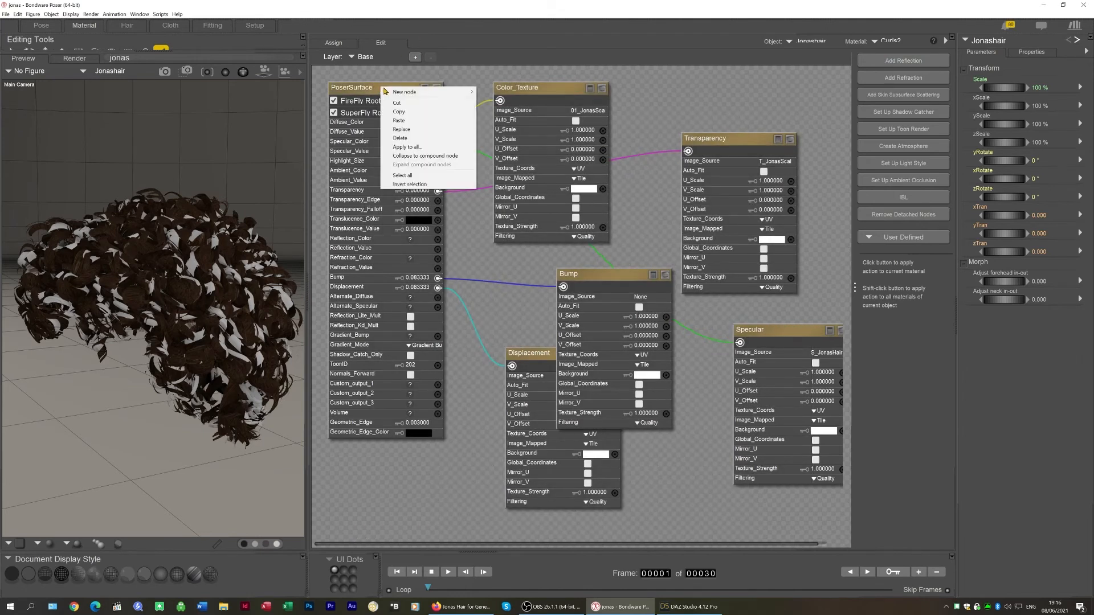
pyautogui.click(421, 130)
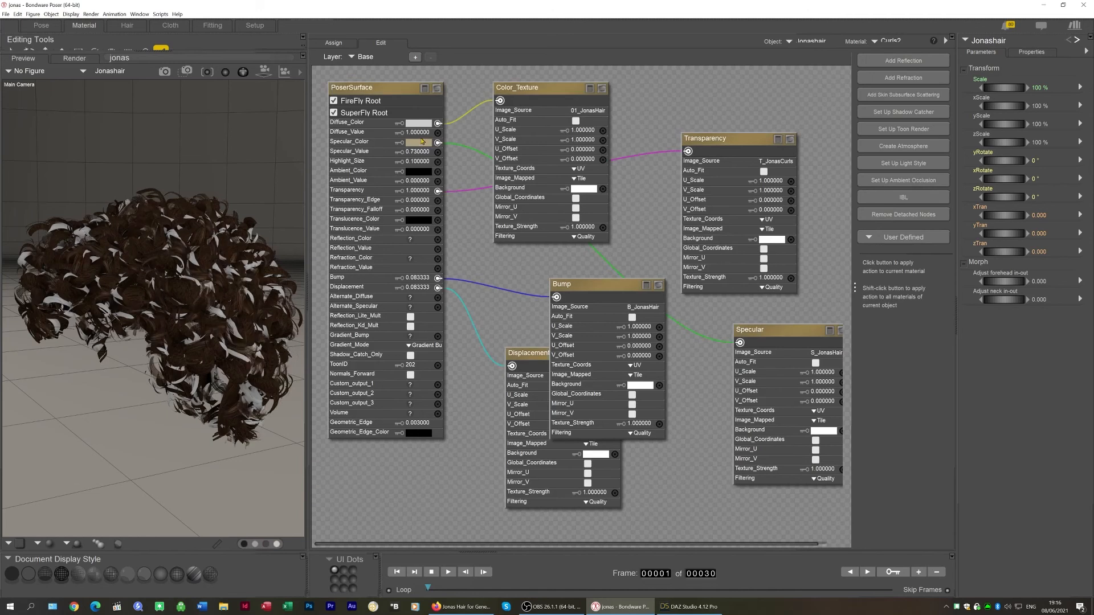
# Switch to the CurlsLong material and remove its detached nodes
pyautogui.click(897, 43)
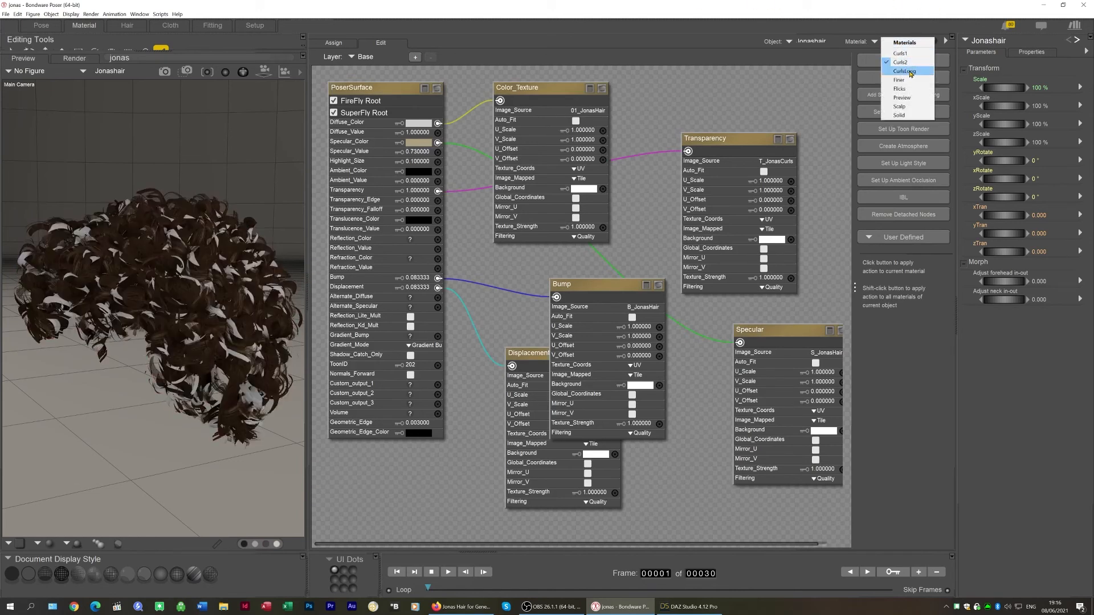
pyautogui.click(910, 73)
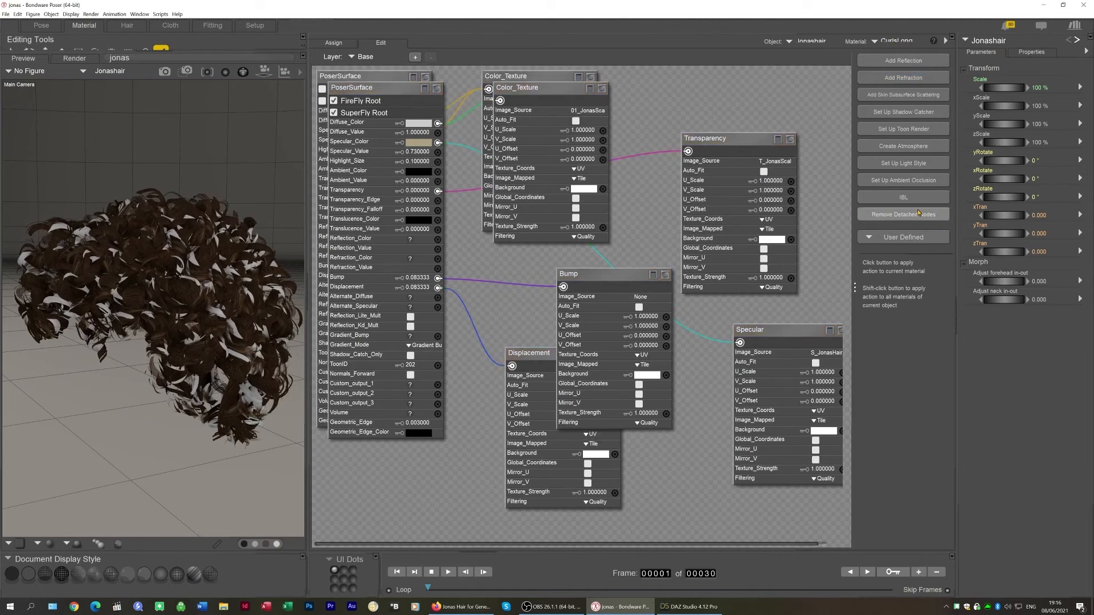
pyautogui.click(920, 214)
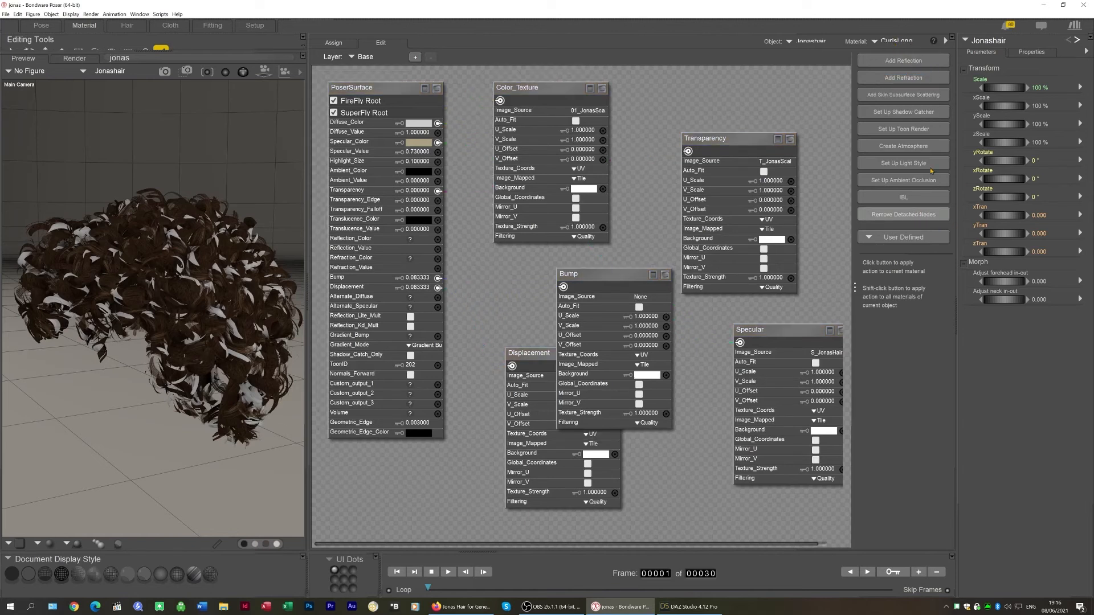
# Switch to the Finer material and replace its nodes with the copied shader
pyautogui.click(892, 42)
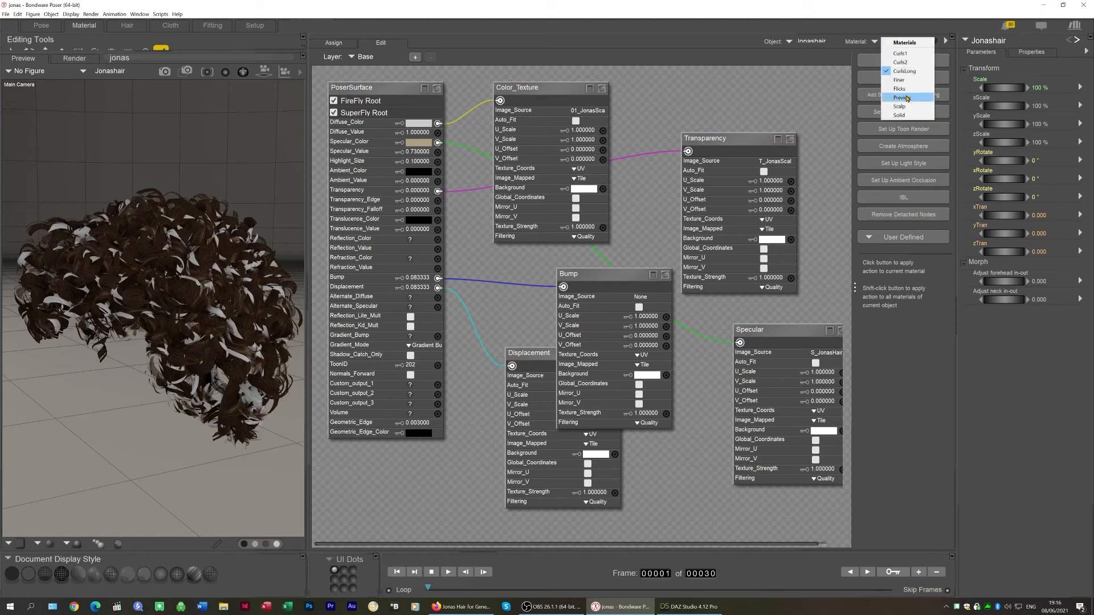
pyautogui.click(905, 84)
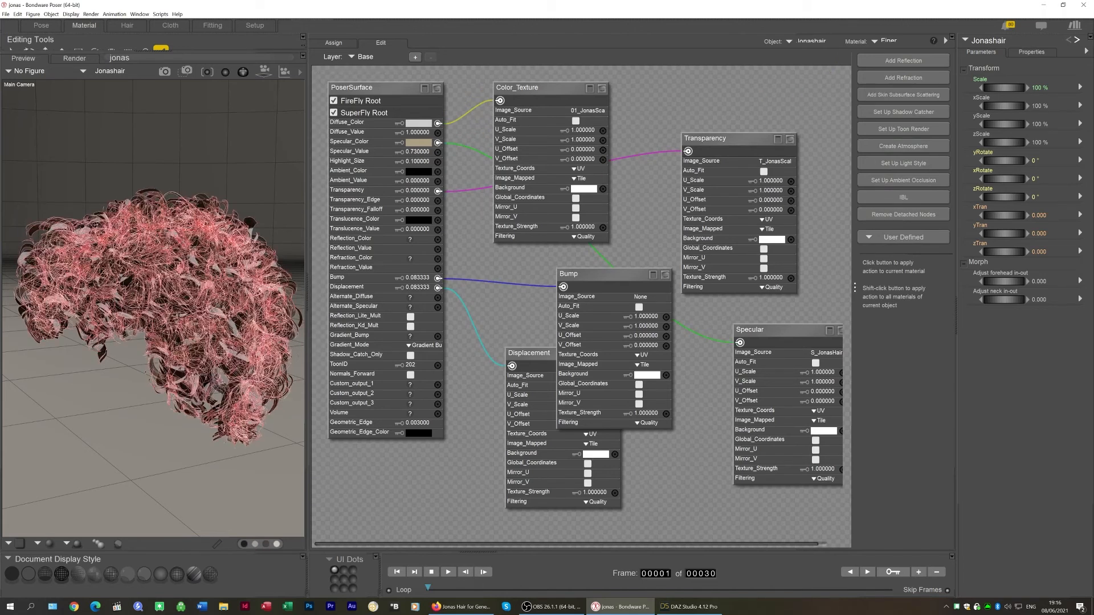
pyautogui.click(238, 354)
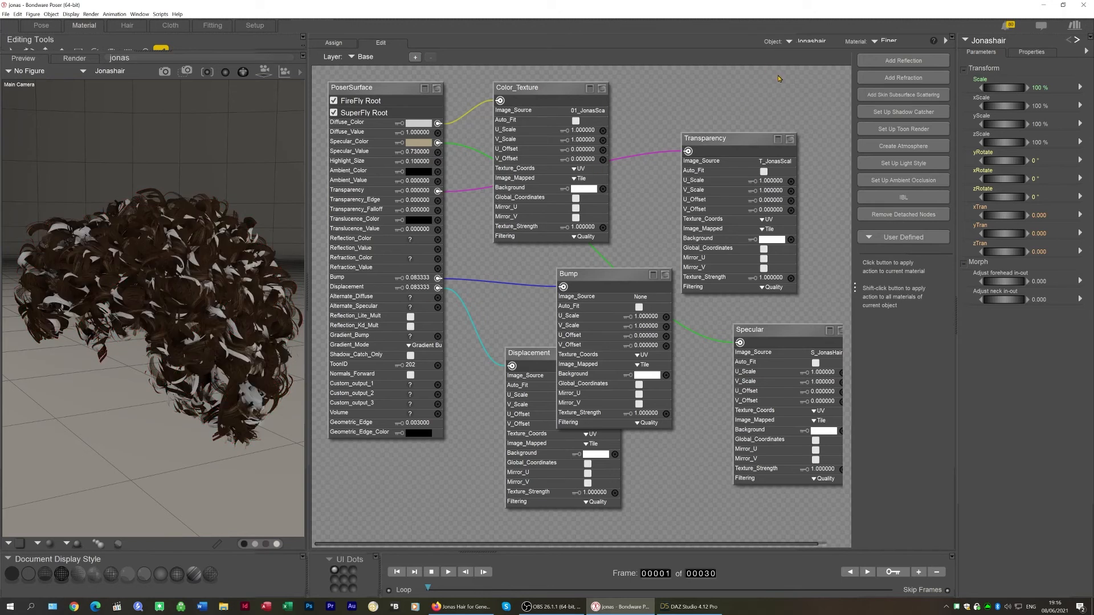
pyautogui.moveTo(581, 401); pyautogui.dragTo(361, 489)
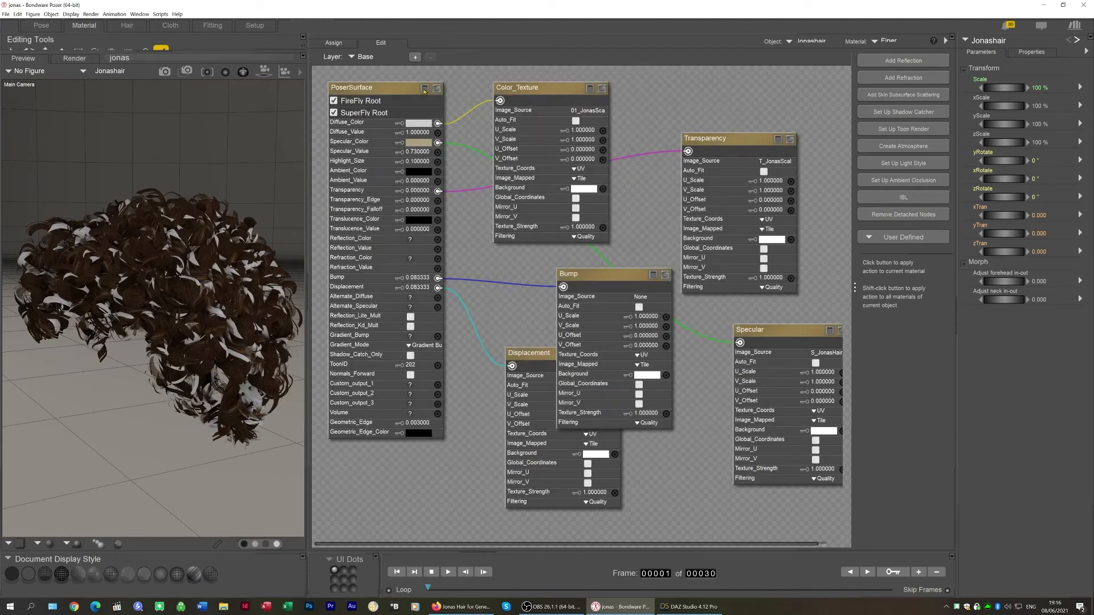
pyautogui.rightClick(402, 90)
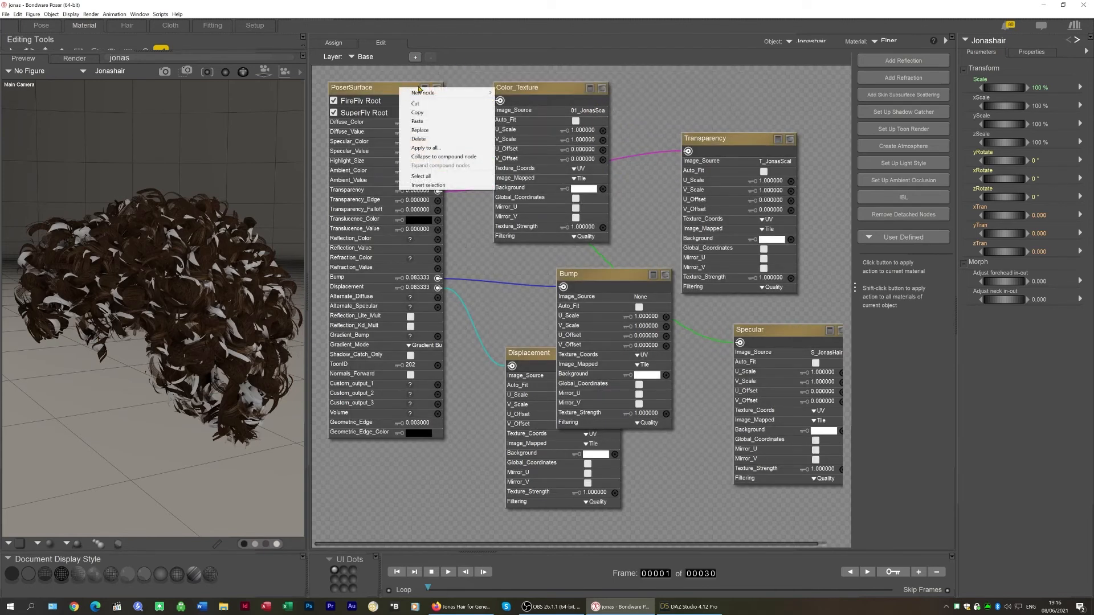
pyautogui.click(432, 131)
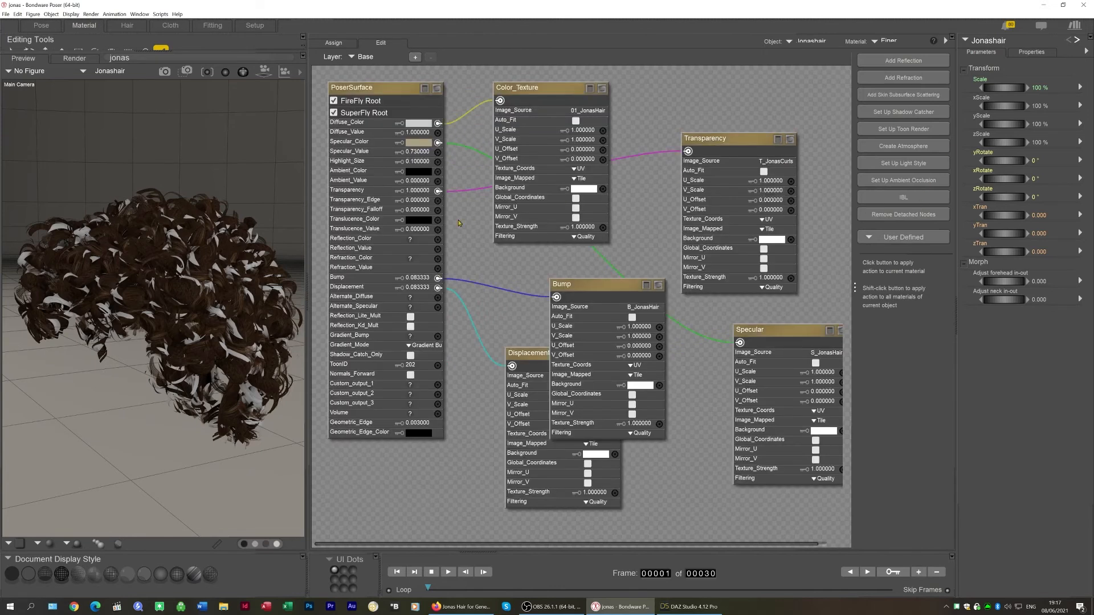
# Switch to the CurlsLong material, replace its nodes with the copied shader, and remove detached nodes
pyautogui.click(891, 44)
pyautogui.click(898, 69)
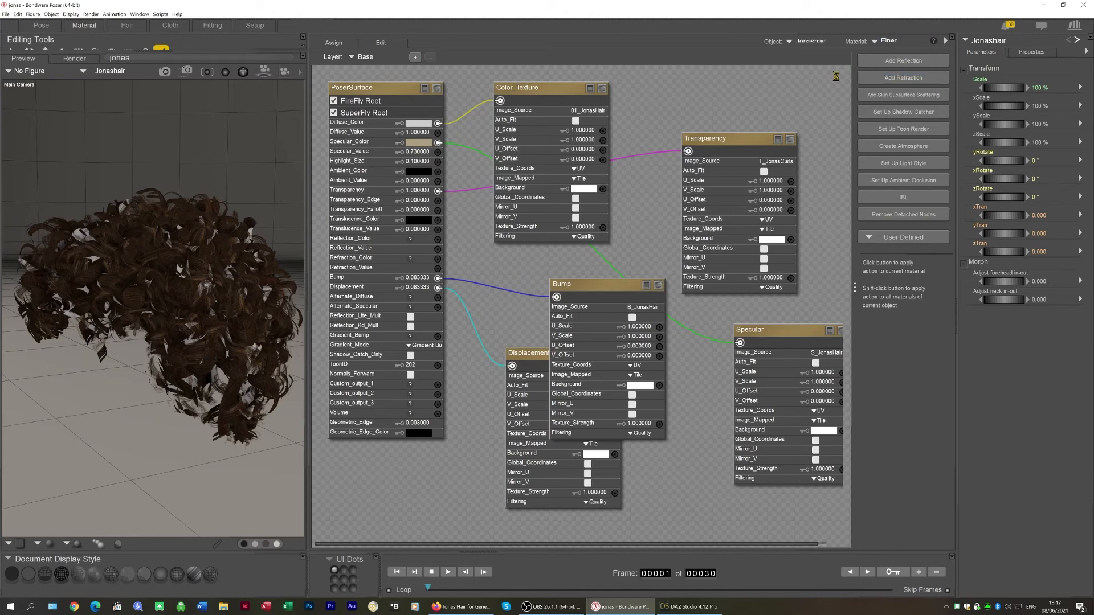
pyautogui.moveTo(821, 76); pyautogui.dragTo(381, 504)
pyautogui.click(389, 89)
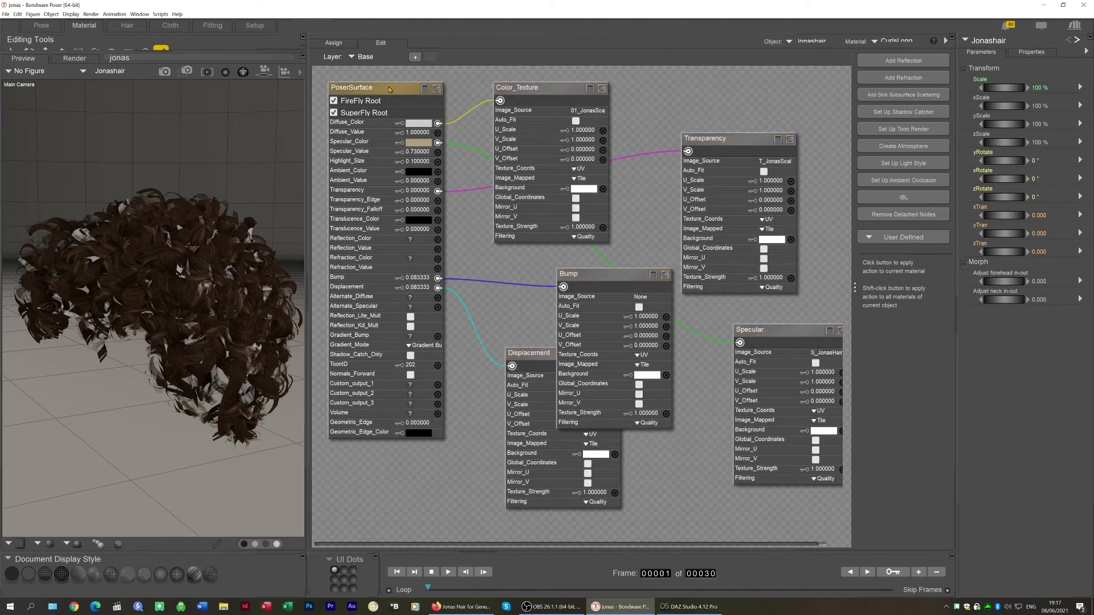
pyautogui.rightClick(404, 91)
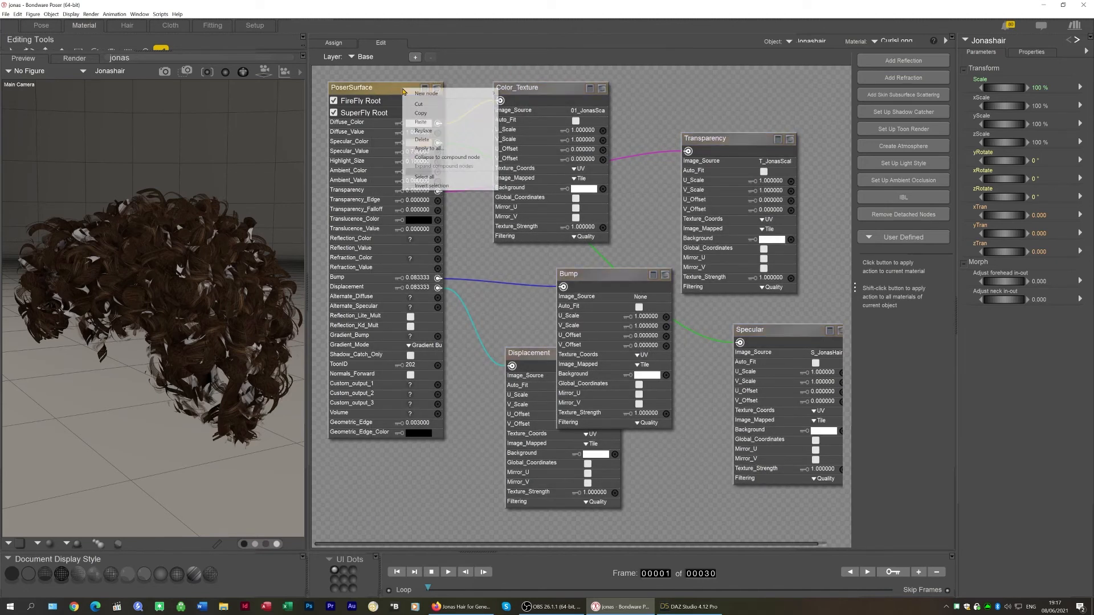
pyautogui.click(432, 133)
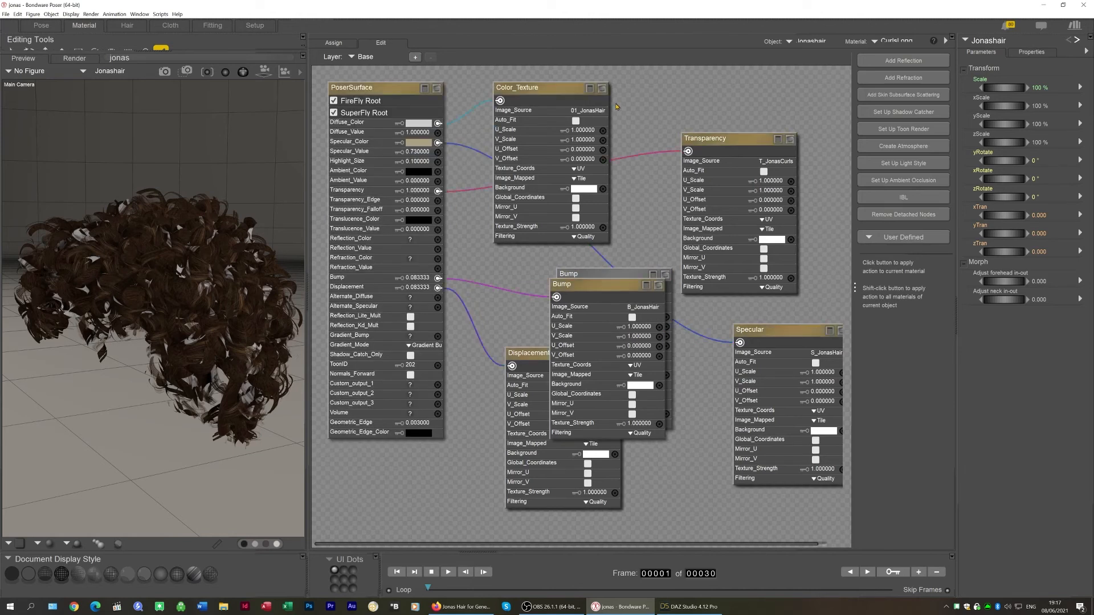
pyautogui.click(909, 215)
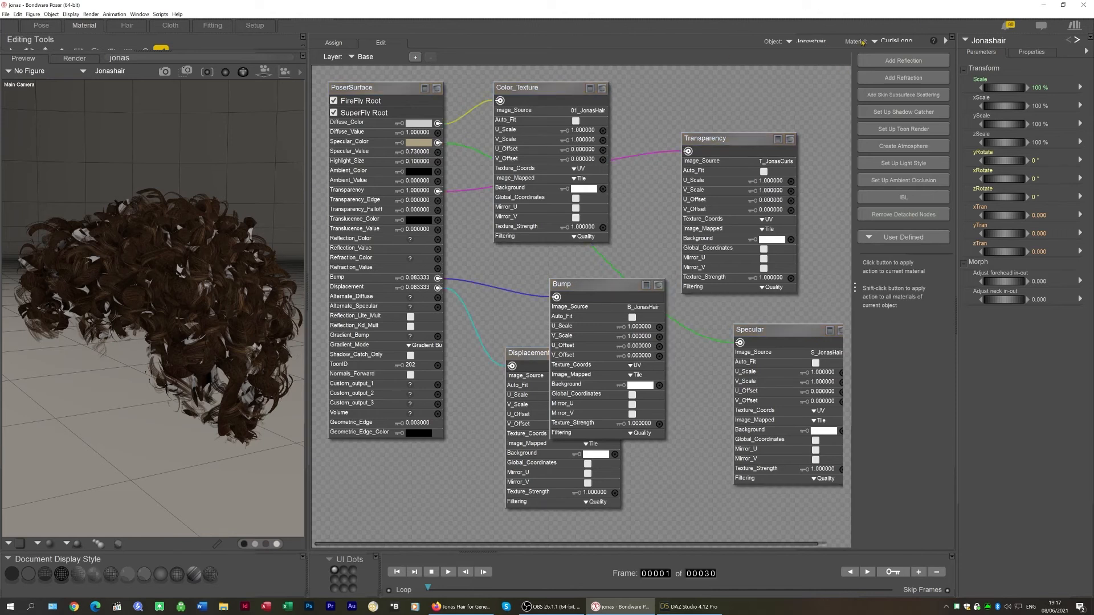
# Switch to the Flicks material and replace its nodes with the copied shader
pyautogui.click(891, 42)
pyautogui.click(906, 90)
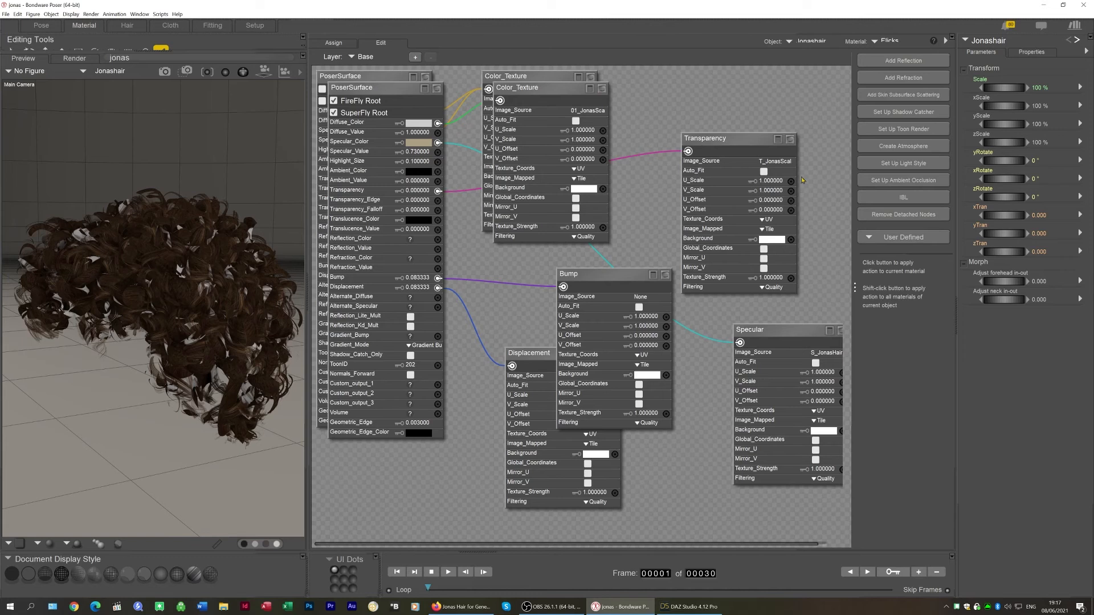
pyautogui.moveTo(565, 424); pyautogui.dragTo(350, 468)
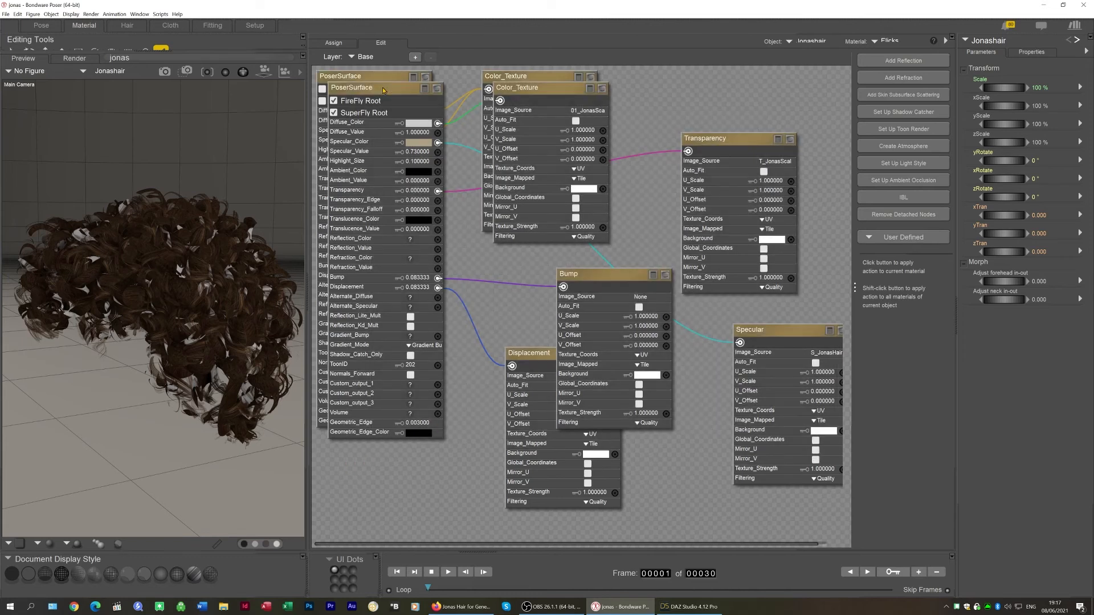
pyautogui.rightClick(383, 90)
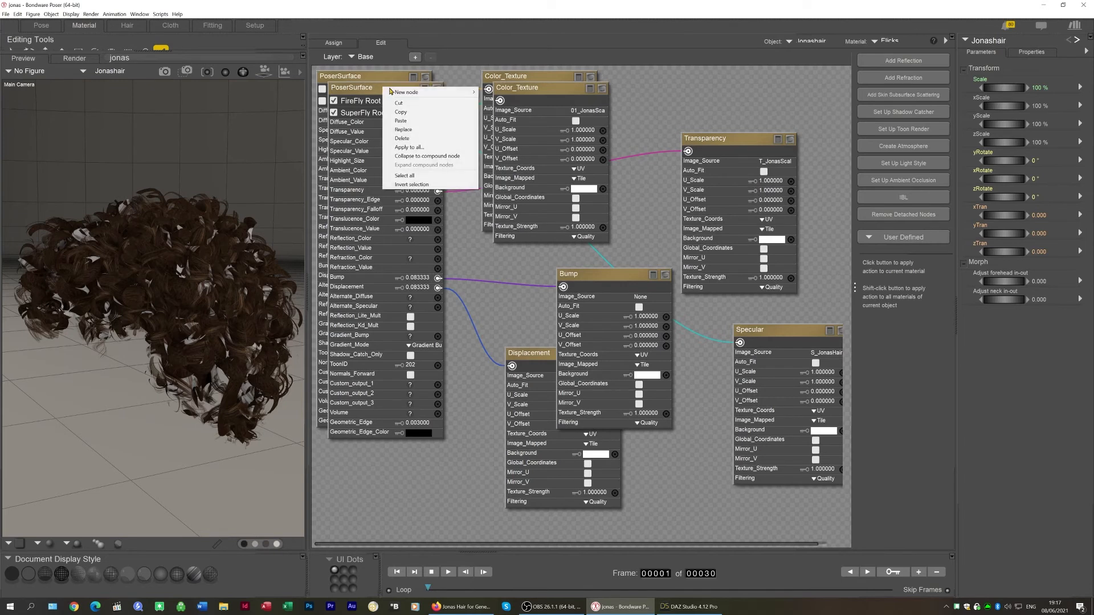
pyautogui.click(410, 130)
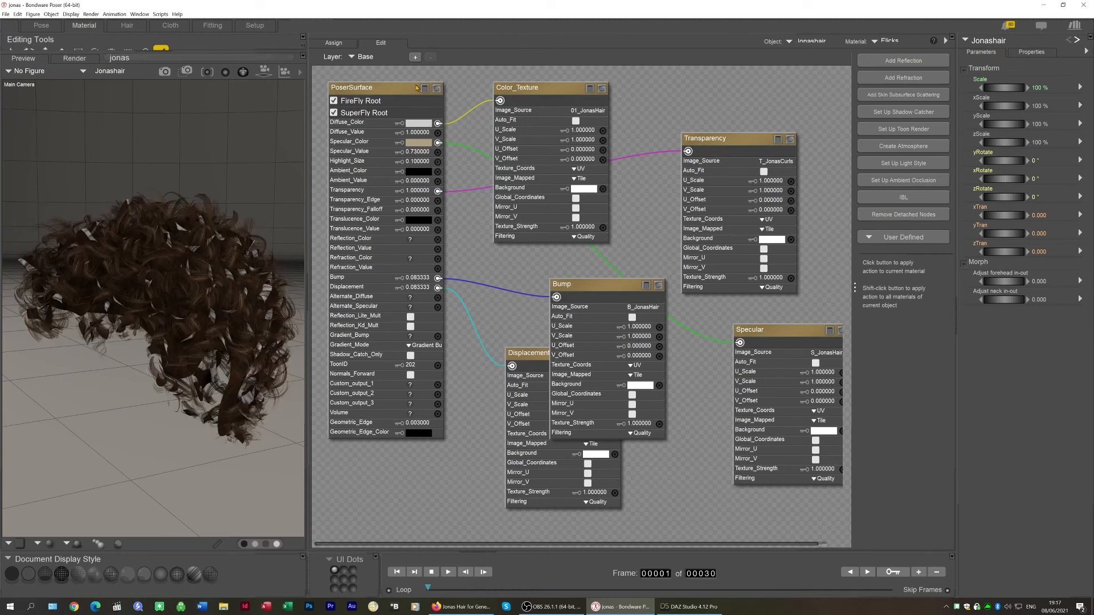
# Switch to the Solid material and replace all its nodes with the copied shader
pyautogui.click(892, 41)
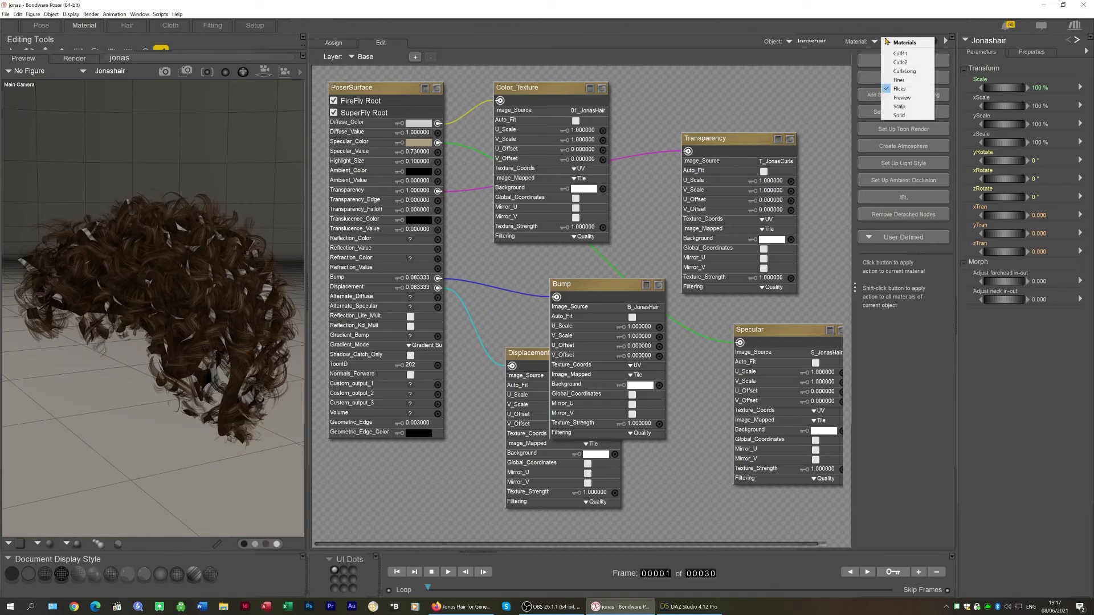
pyautogui.click(916, 117)
pyautogui.moveTo(817, 84); pyautogui.dragTo(379, 412)
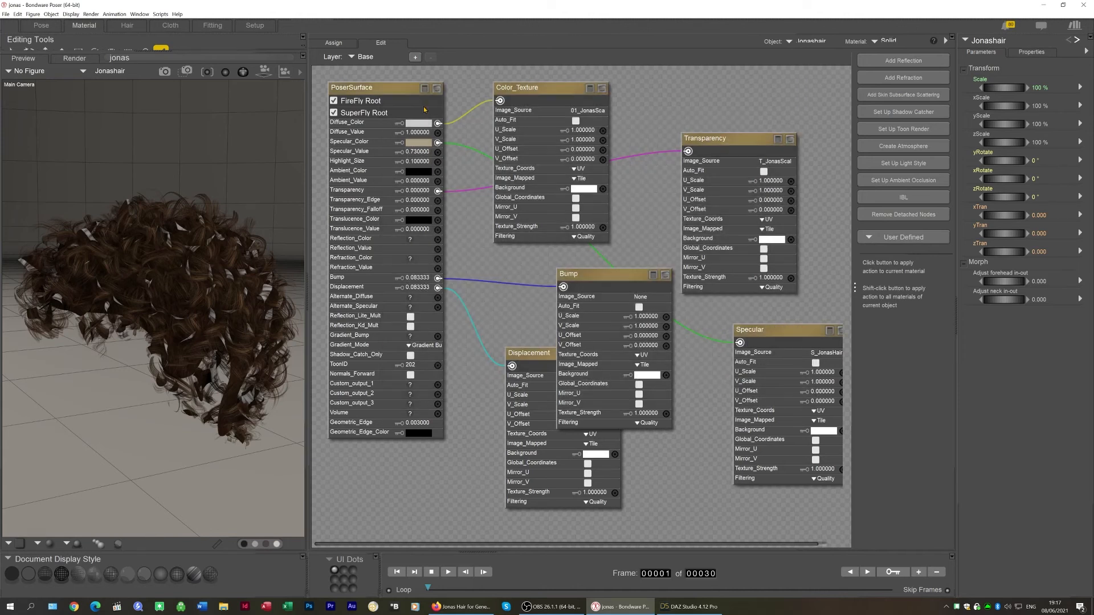
pyautogui.rightClick(388, 88)
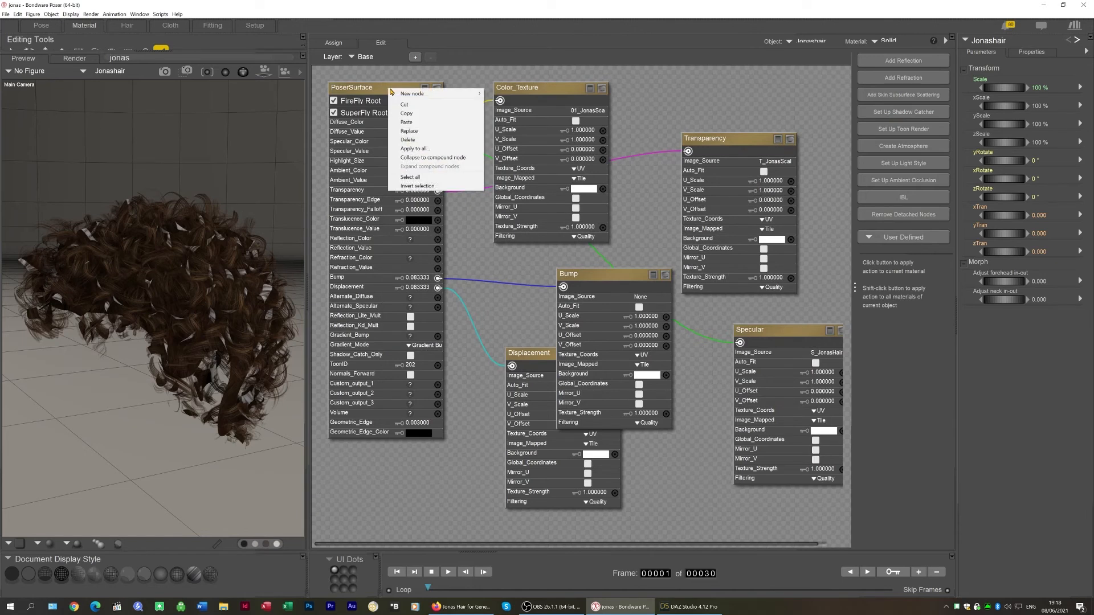
pyautogui.click(413, 132)
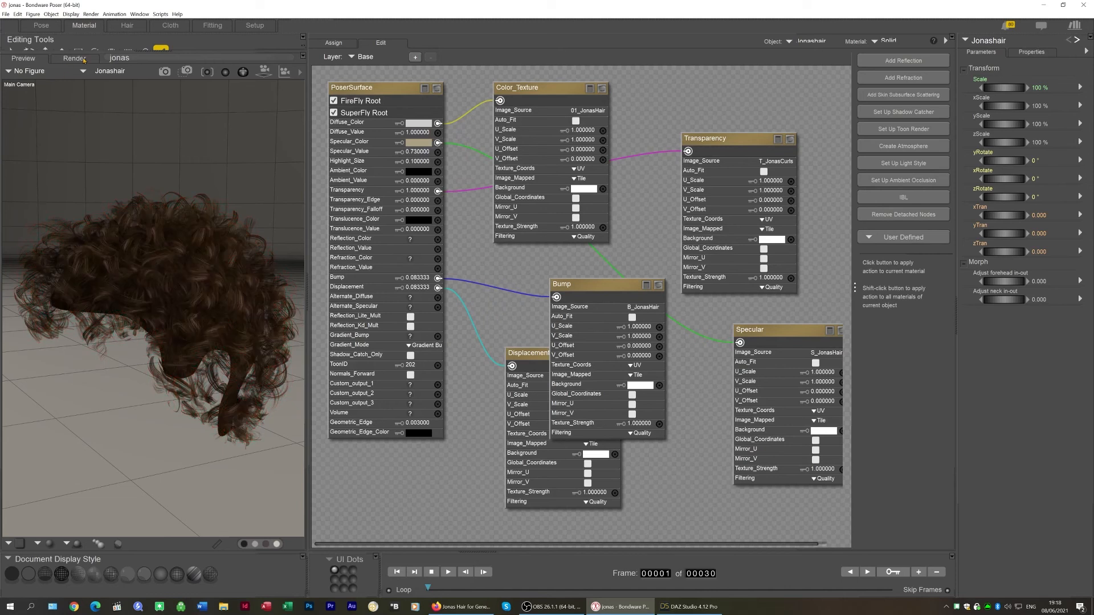
# Switch to DAZ Studio and inspect the Jonas hair in its viewport for comparison
pyautogui.click(41, 25)
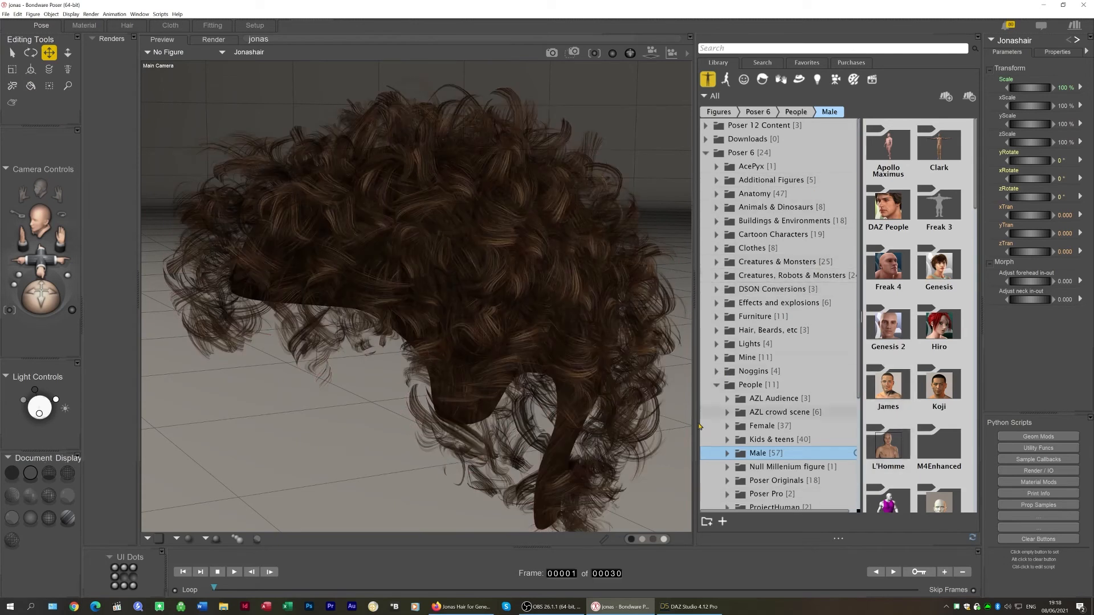
pyautogui.click(688, 607)
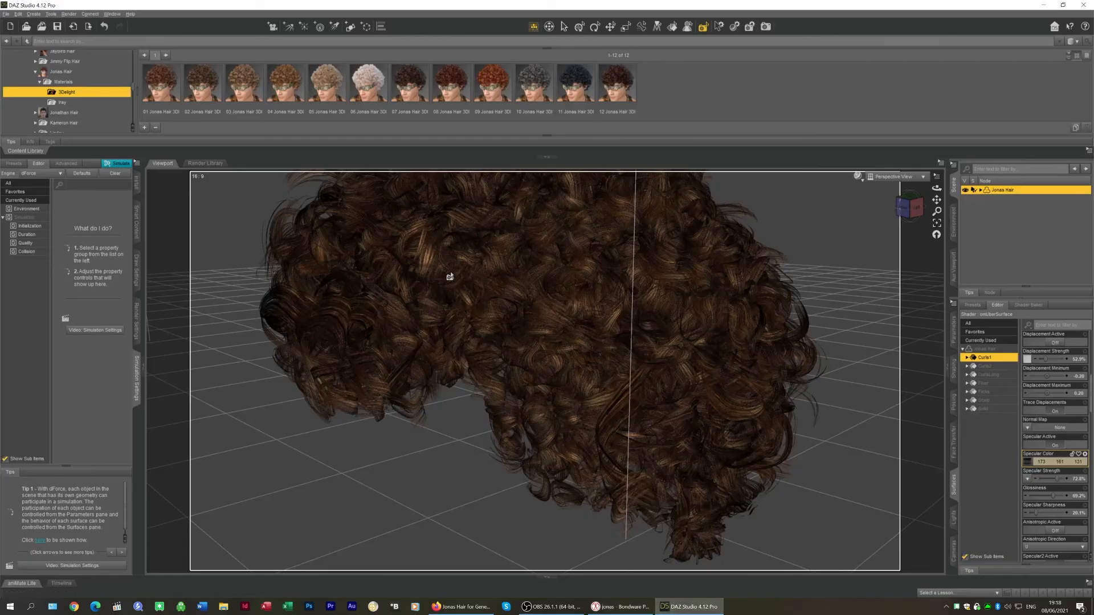
pyautogui.scroll(5, 484, 335)
pyautogui.scroll(-5, 483, 335)
pyautogui.hotkey('ctrl', 'r')
# Return to Poser, start a render of the hair, and cancel it
pyautogui.click(622, 607)
pyautogui.click(552, 52)
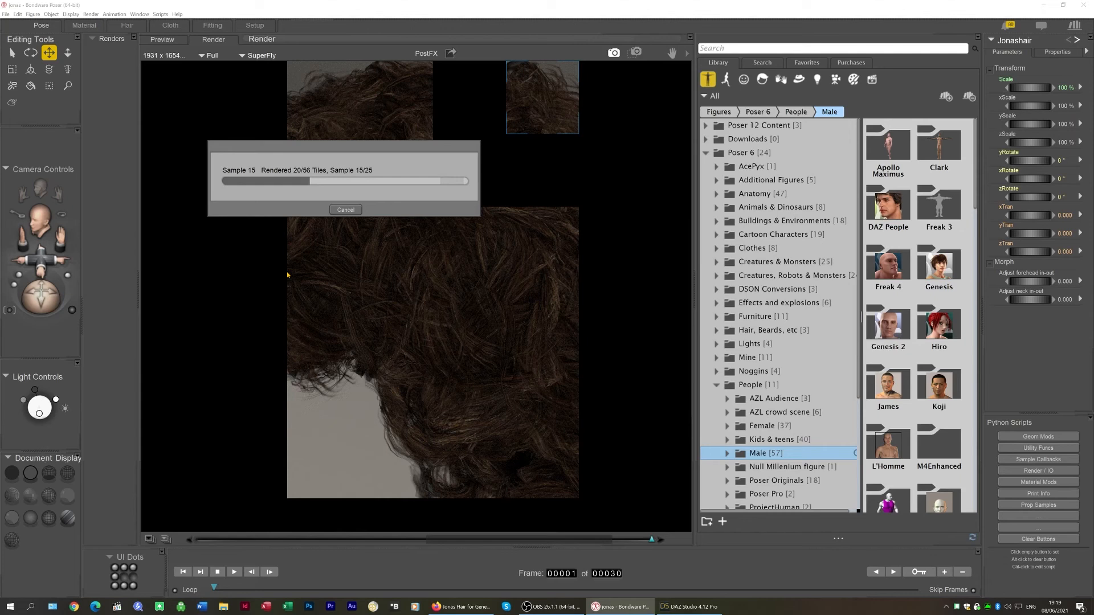
pyautogui.click(343, 210)
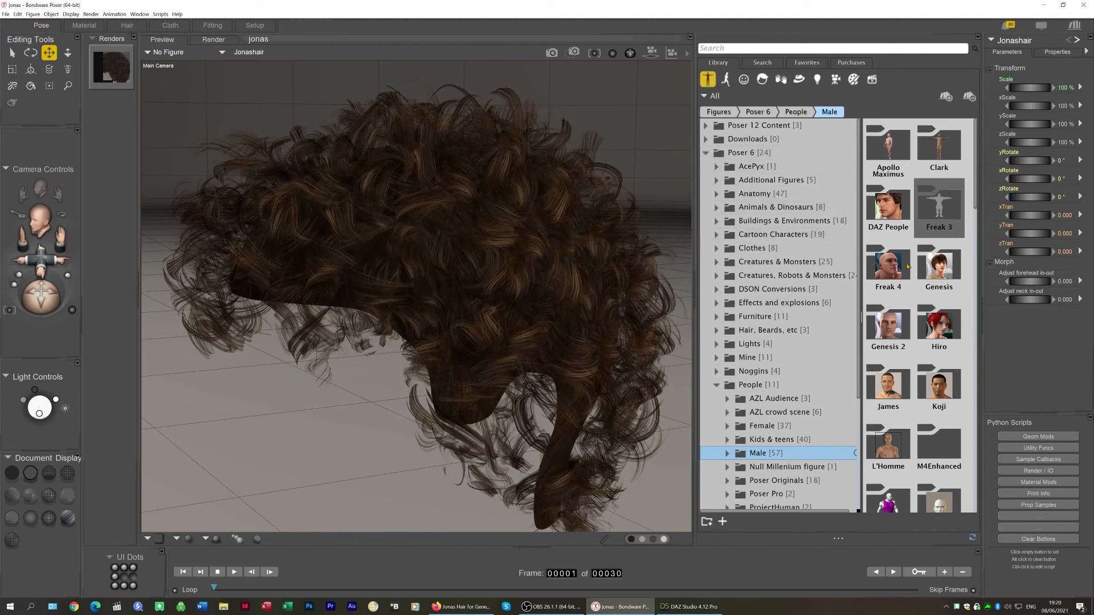
# Load the Michael 4 figure from the Male people library
pyautogui.scroll(-10, 933, 411)
pyautogui.scroll(-10, 934, 410)
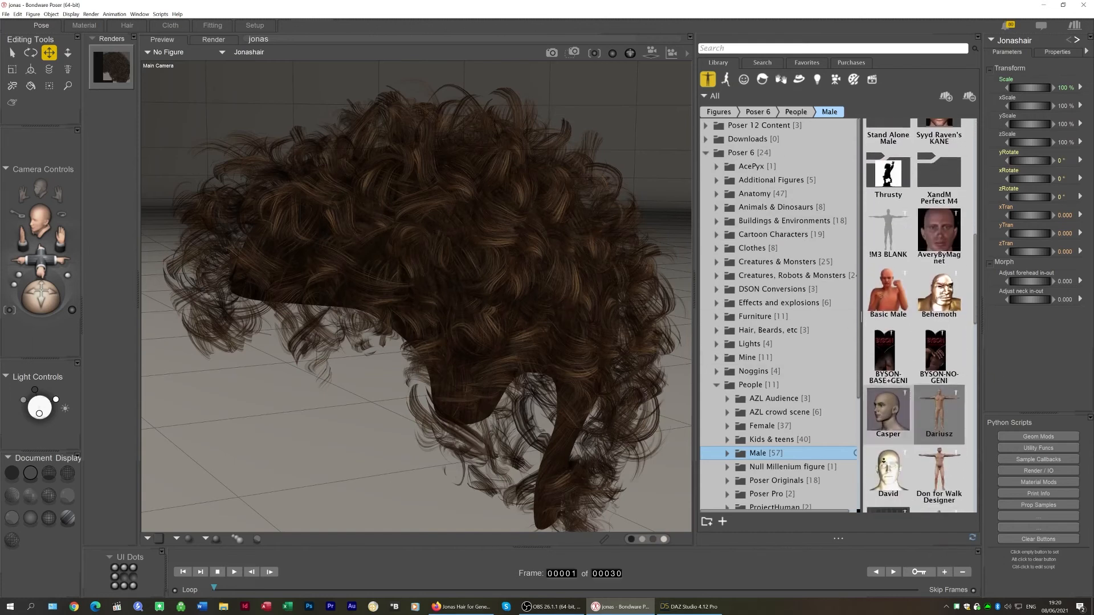
pyautogui.scroll(-3, 954, 411)
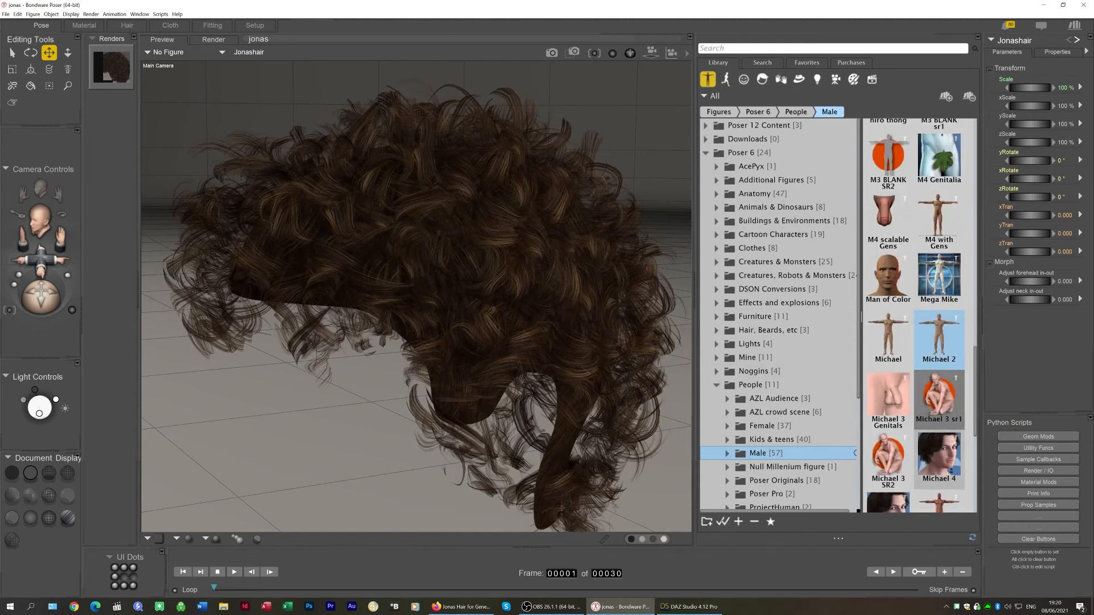
pyautogui.click(939, 419)
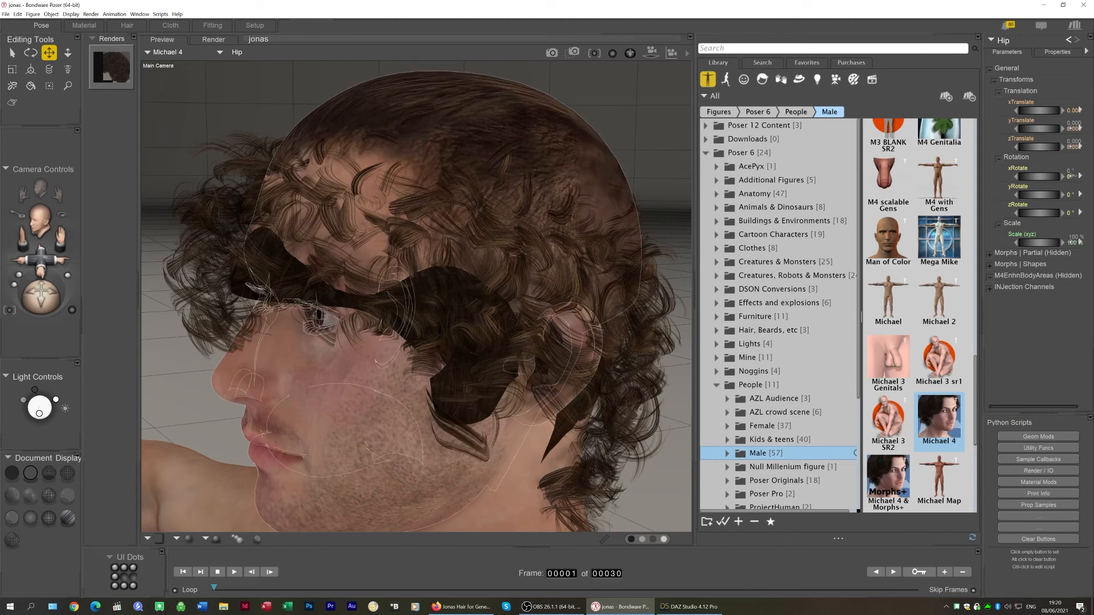
# Select the Jonashair and move it onto the head with yTran 0.080 and zTran -0.026
pyautogui.rightClick(326, 232)
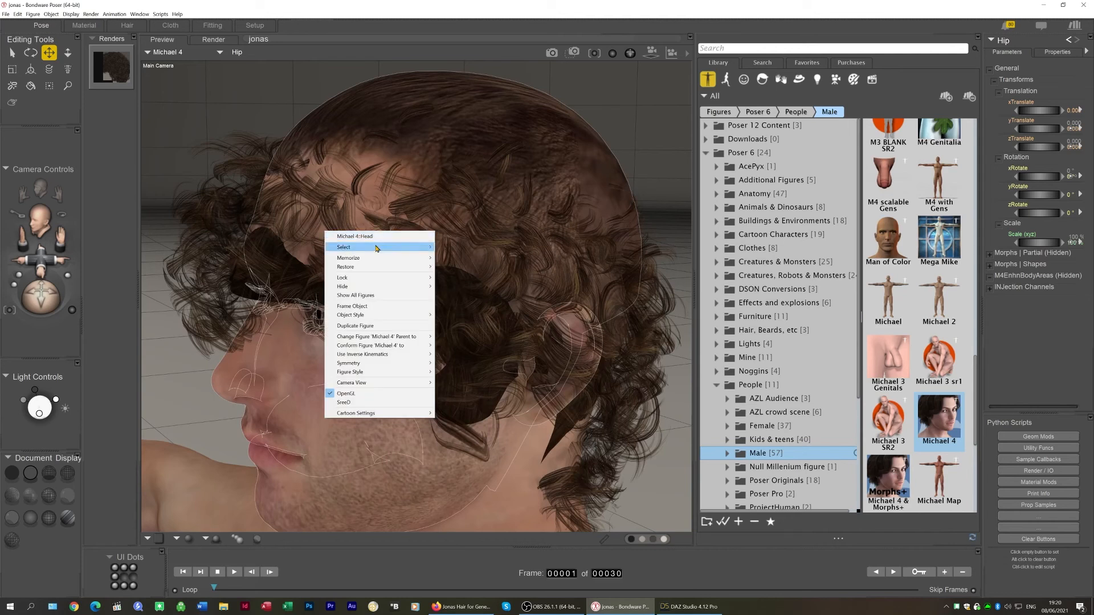
pyautogui.moveTo(377, 248)
pyautogui.click(456, 257)
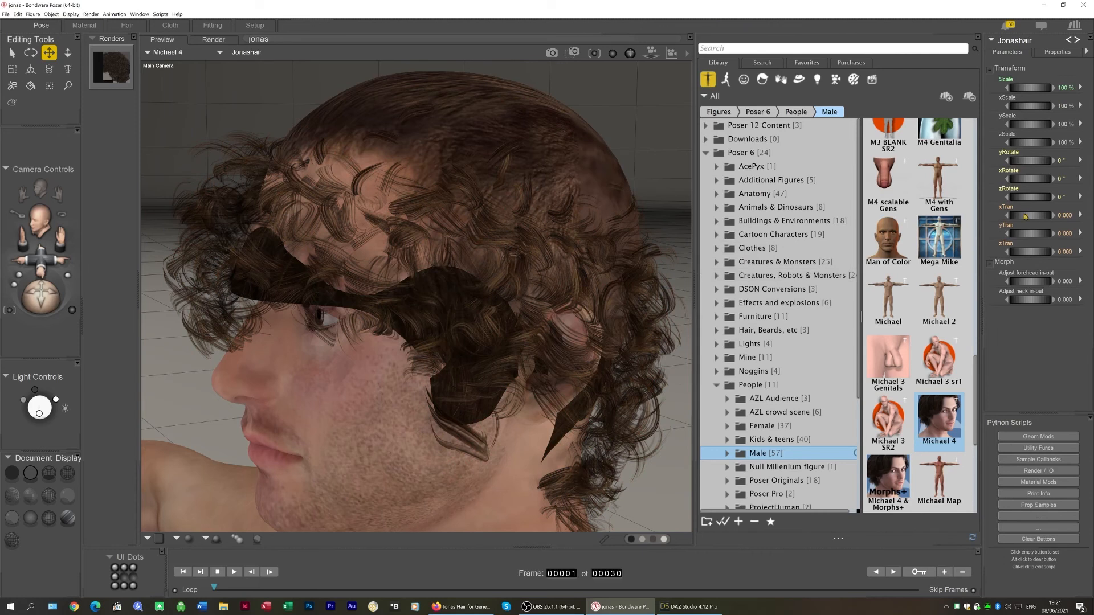
pyautogui.moveTo(45, 293); pyautogui.dragTo(526, 263)
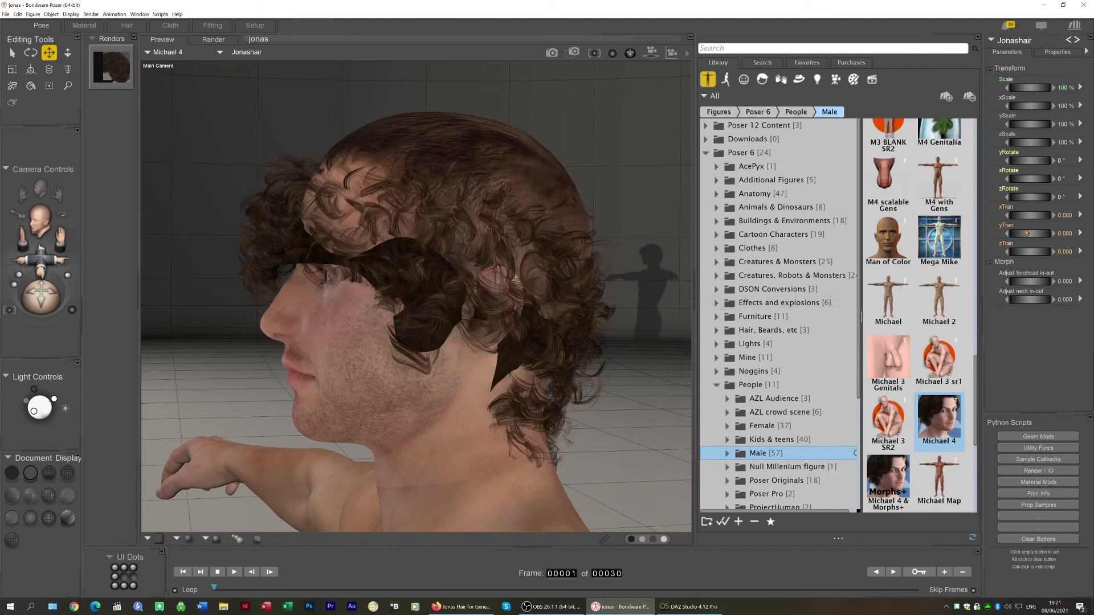
pyautogui.moveTo(1027, 233); pyautogui.dragTo(1036, 233)
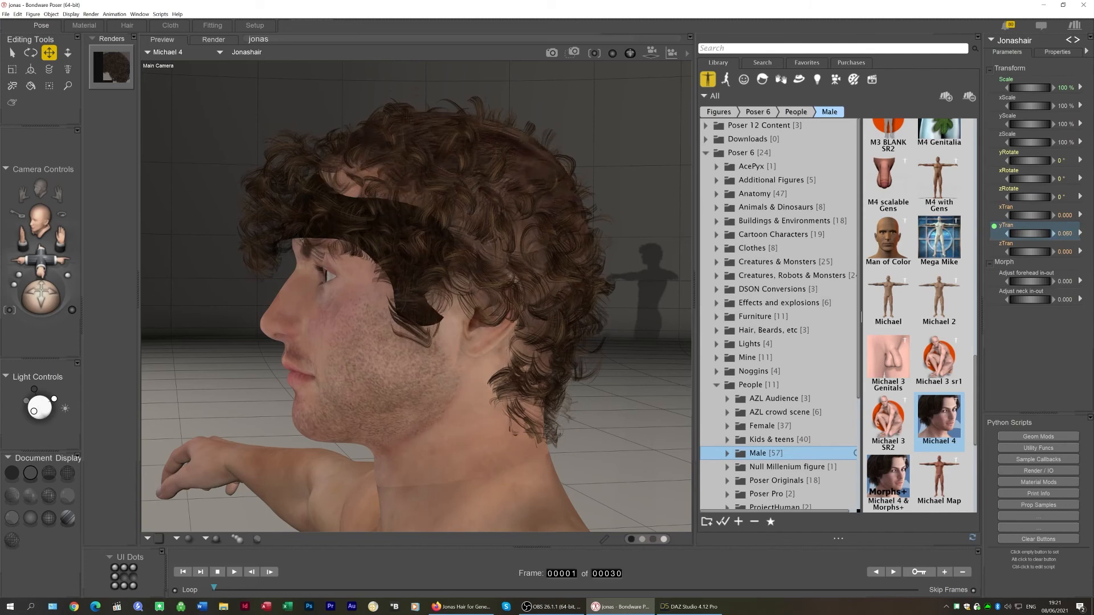
pyautogui.moveTo(1027, 251); pyautogui.dragTo(1025, 251)
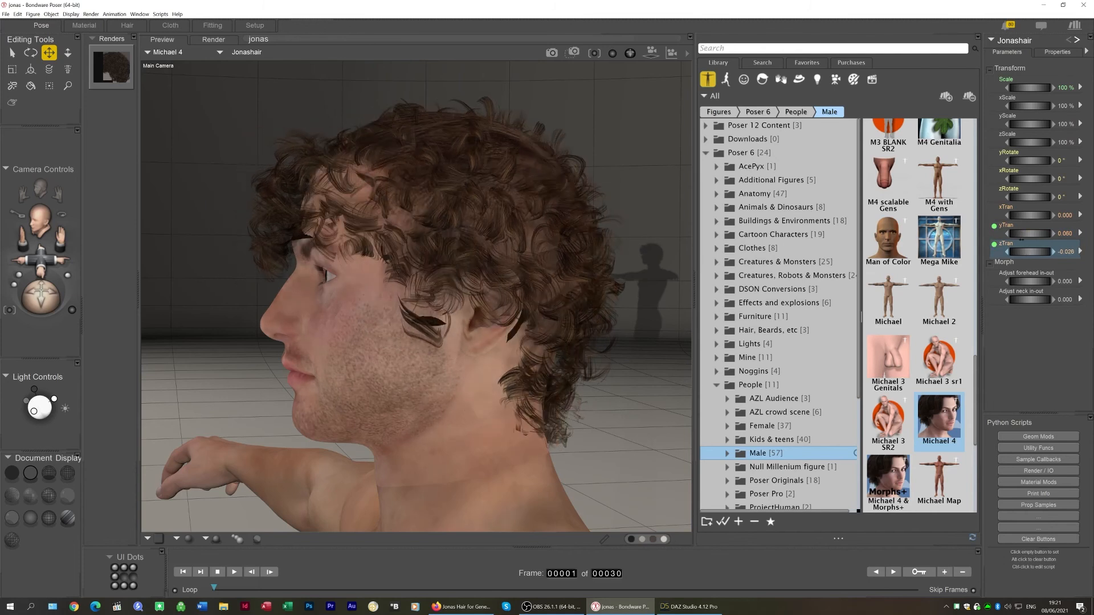
# Set the hair's yTran to 0.086 and its overall scale to 108%
pyautogui.click(1025, 234)
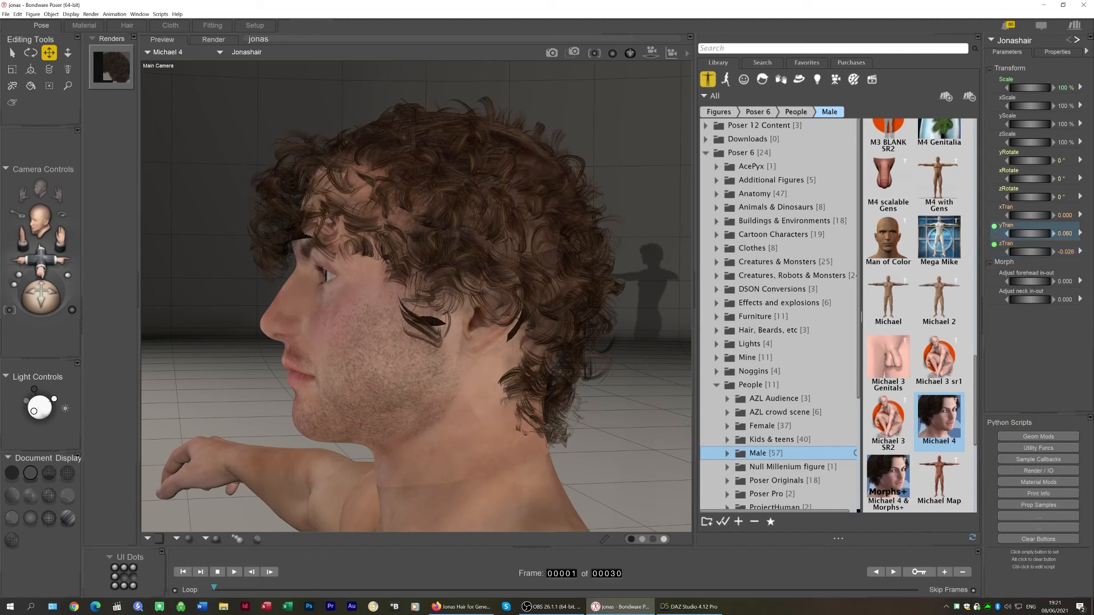
pyautogui.moveTo(1026, 234); pyautogui.dragTo(1031, 233)
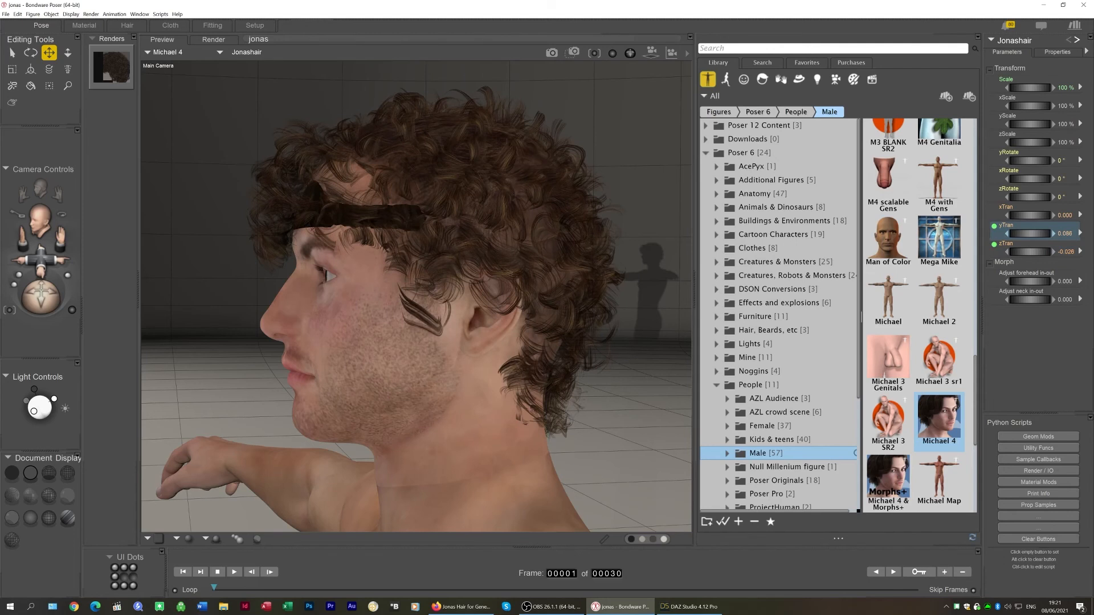
pyautogui.click(1024, 87)
pyautogui.moveTo(1024, 87); pyautogui.dragTo(1024, 88)
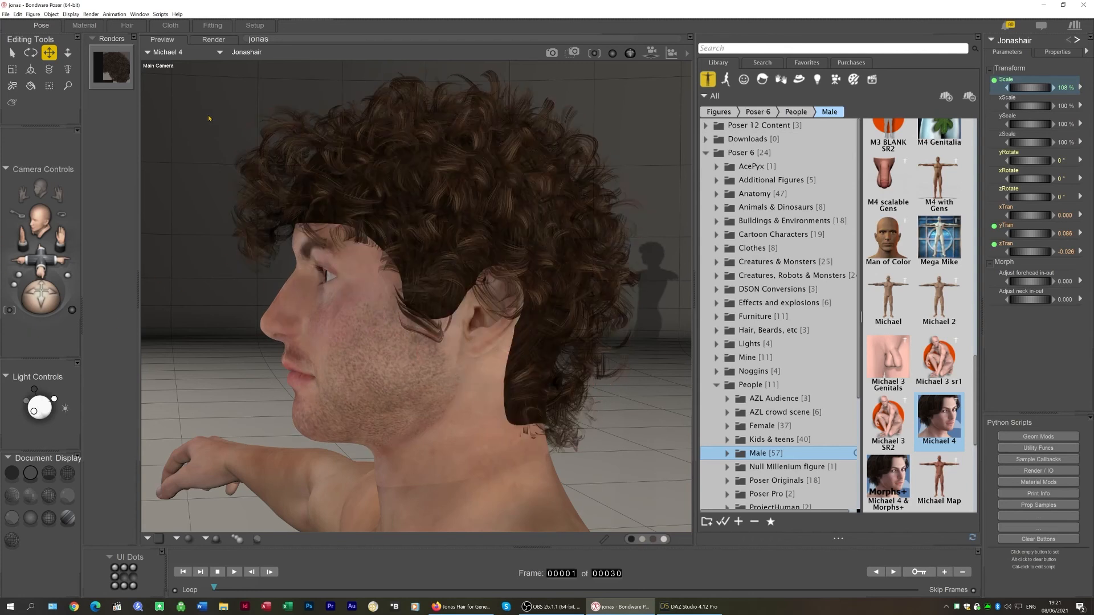
# Set the hair's xTran to -0.009 and reduce its overall scale to 106%
pyautogui.moveTo(42, 296); pyautogui.dragTo(94, 303)
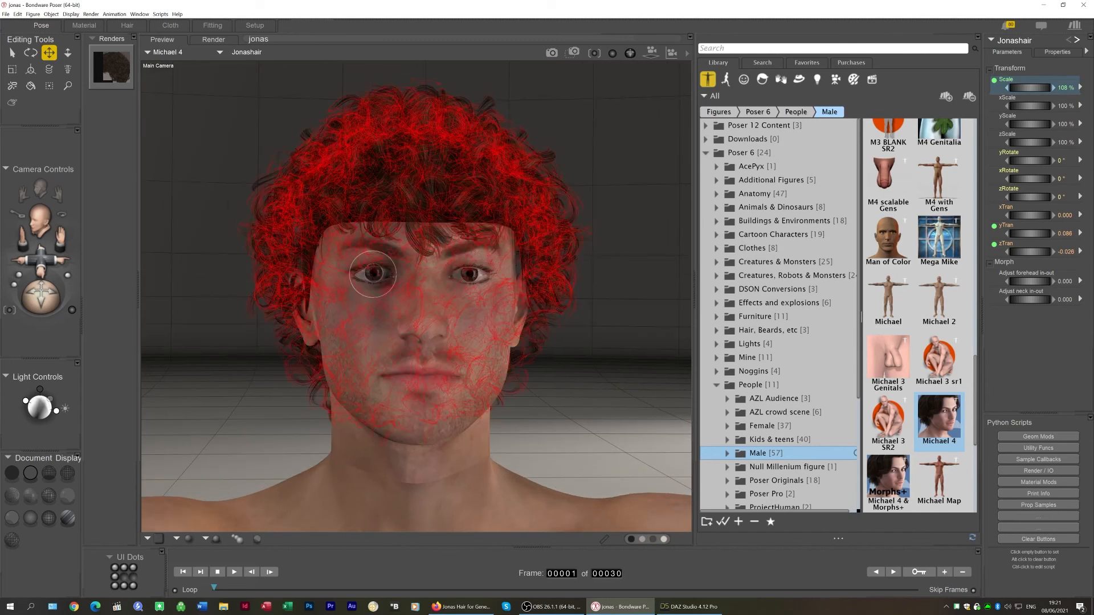
pyautogui.moveTo(38, 300); pyautogui.dragTo(36, 303)
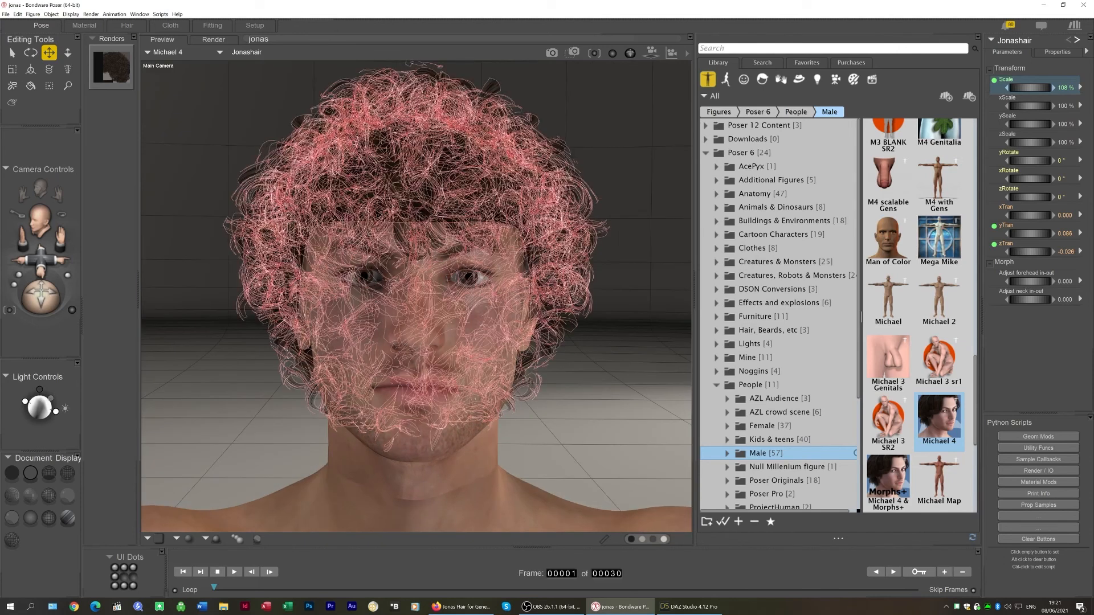
pyautogui.moveTo(1033, 214)
pyautogui.mouseDown()
pyautogui.moveTo(1044, 215)
pyautogui.moveTo(1028, 215)
pyautogui.mouseUp()
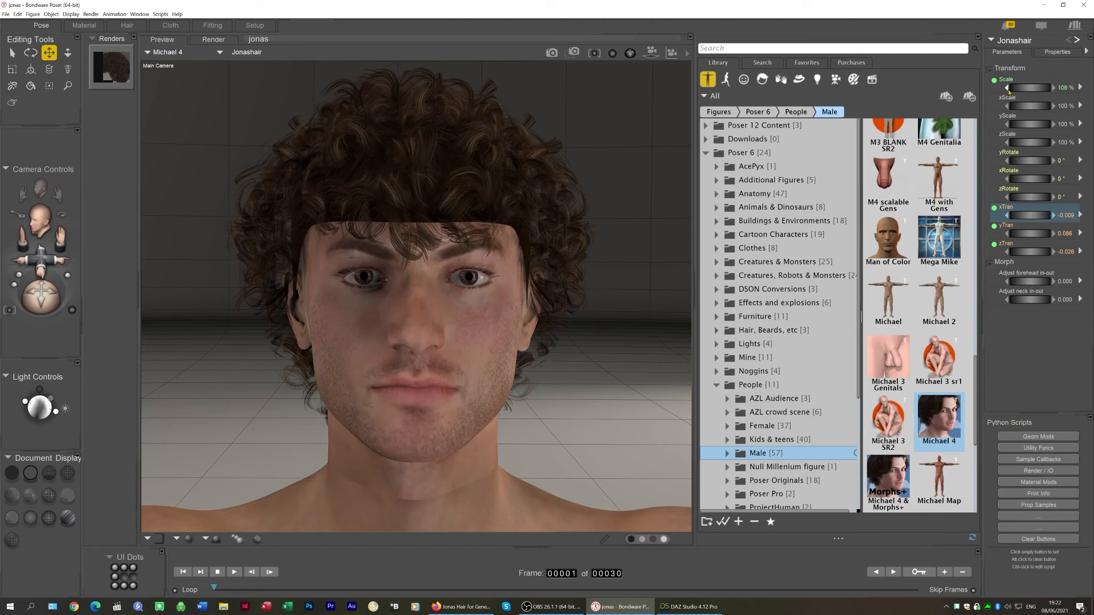
pyautogui.click(1008, 92)
pyautogui.click(1009, 91)
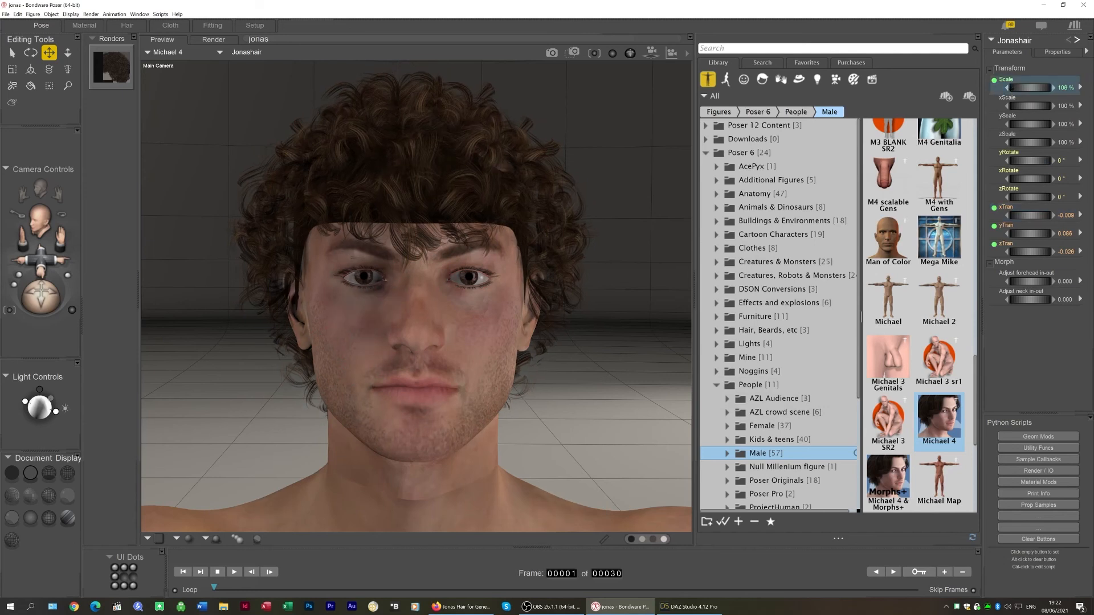
pyautogui.moveTo(45, 286); pyautogui.dragTo(5, 277)
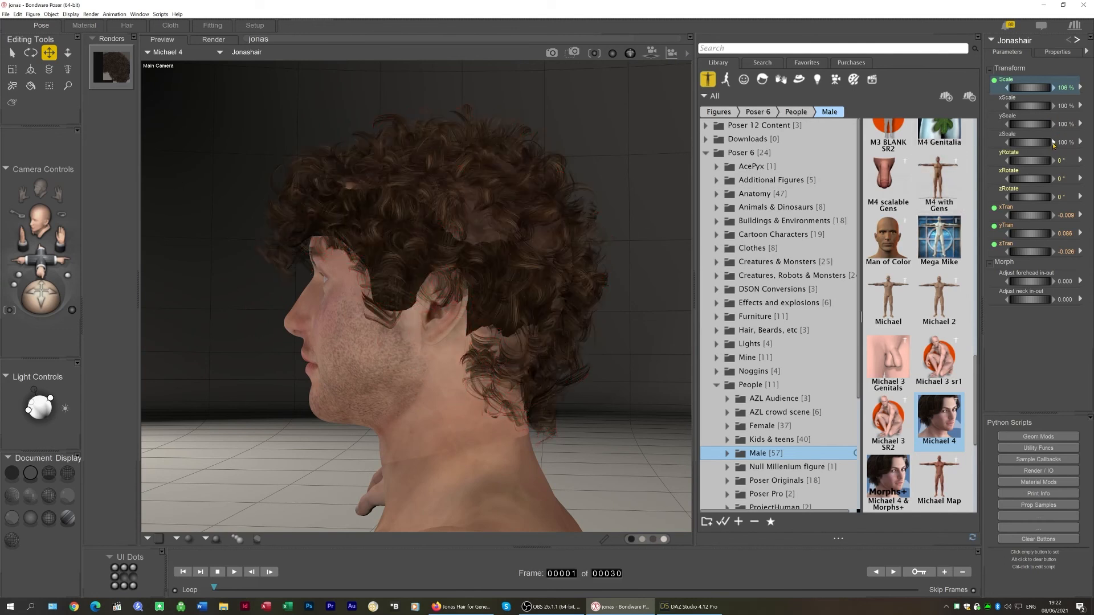
# Set the hair's zScale to 103% and xScale to 99%
pyautogui.click(1053, 142)
pyautogui.click(1053, 143)
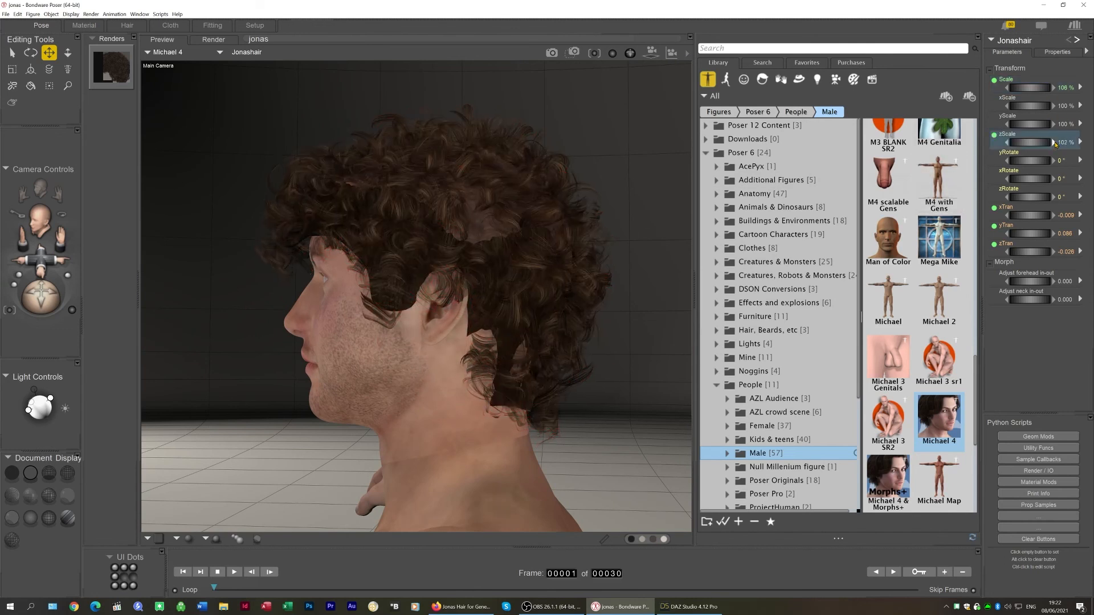
pyautogui.click(1054, 142)
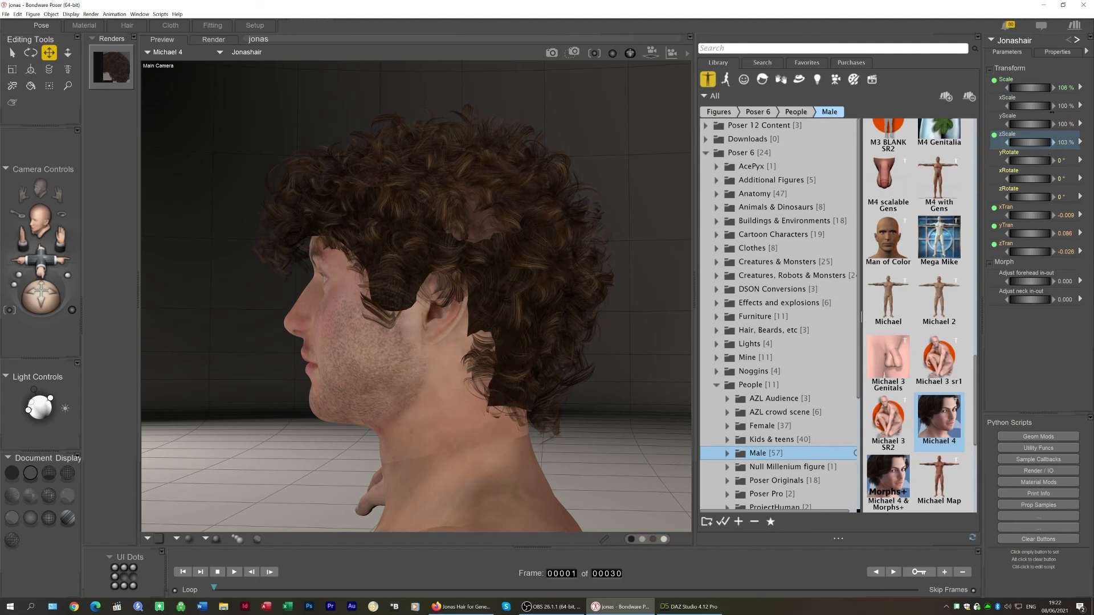
pyautogui.click(1053, 106)
pyautogui.click(1054, 106)
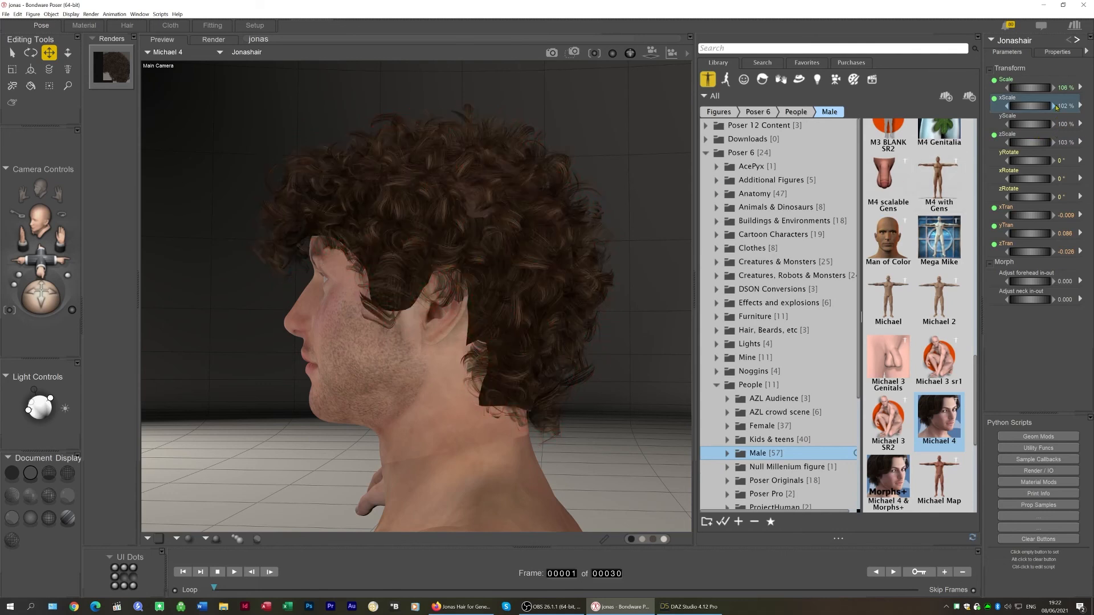
pyautogui.click(1054, 106)
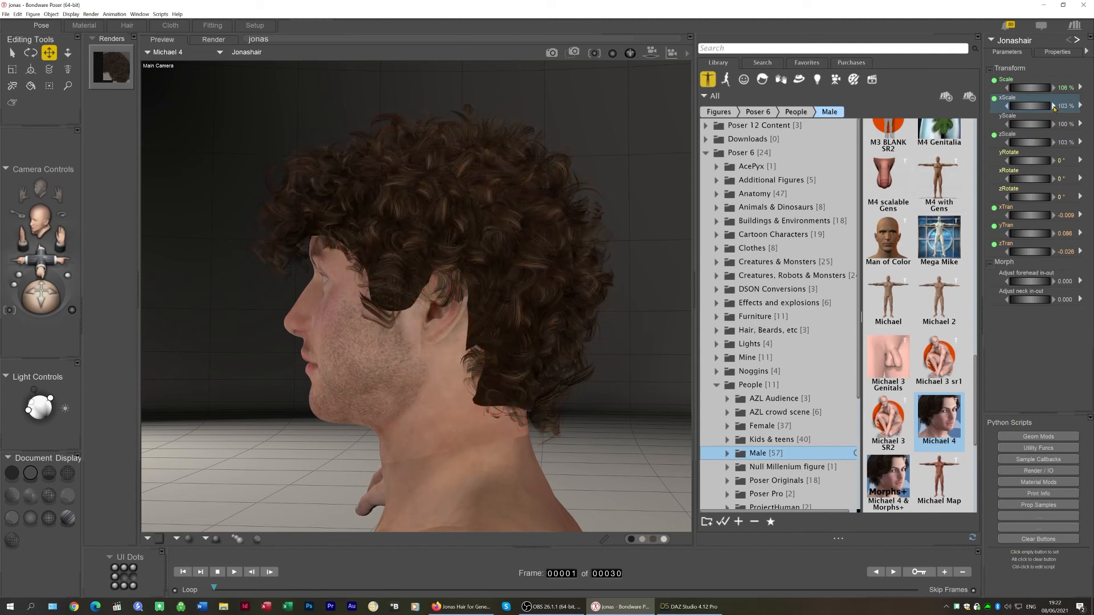
pyautogui.click(1054, 106)
pyautogui.click(1053, 106)
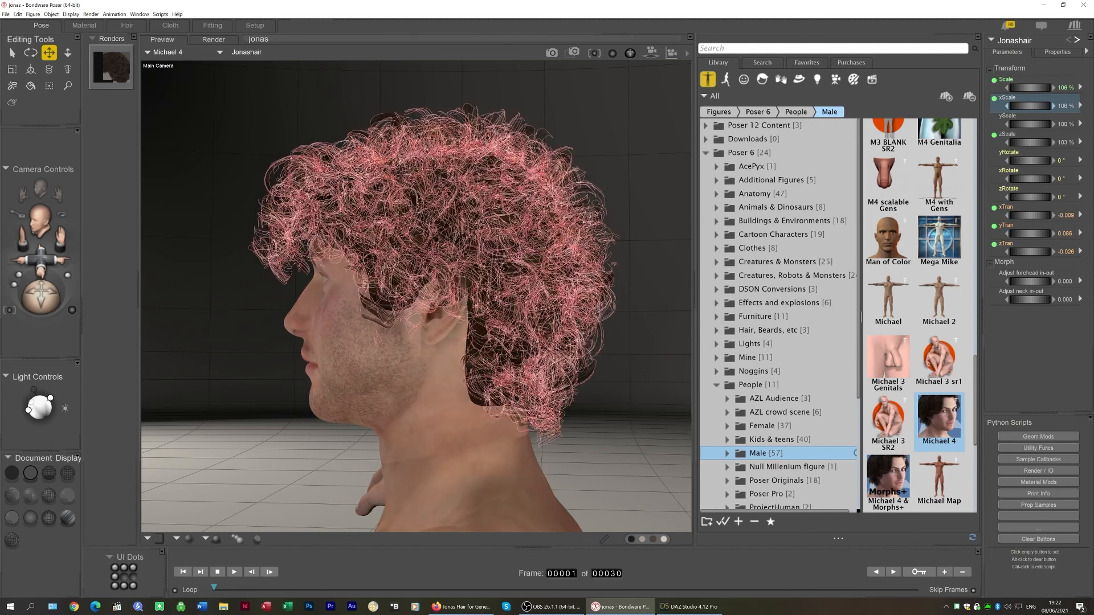
# In the Scalp material, remove detached nodes and set the PoserSurface Transparency value to 1
pyautogui.click(84, 25)
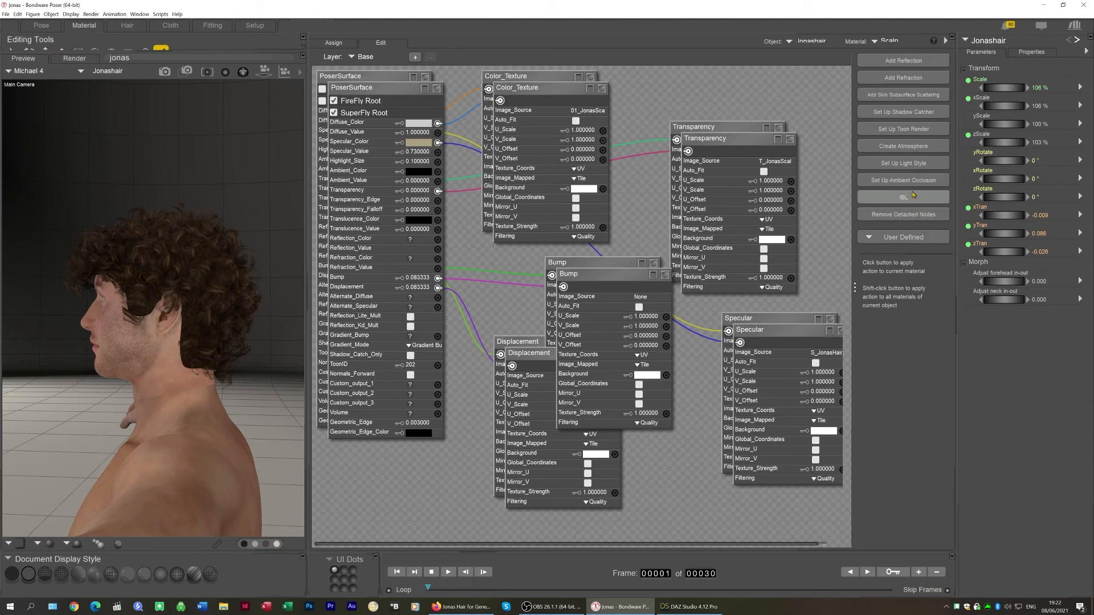
pyautogui.click(906, 213)
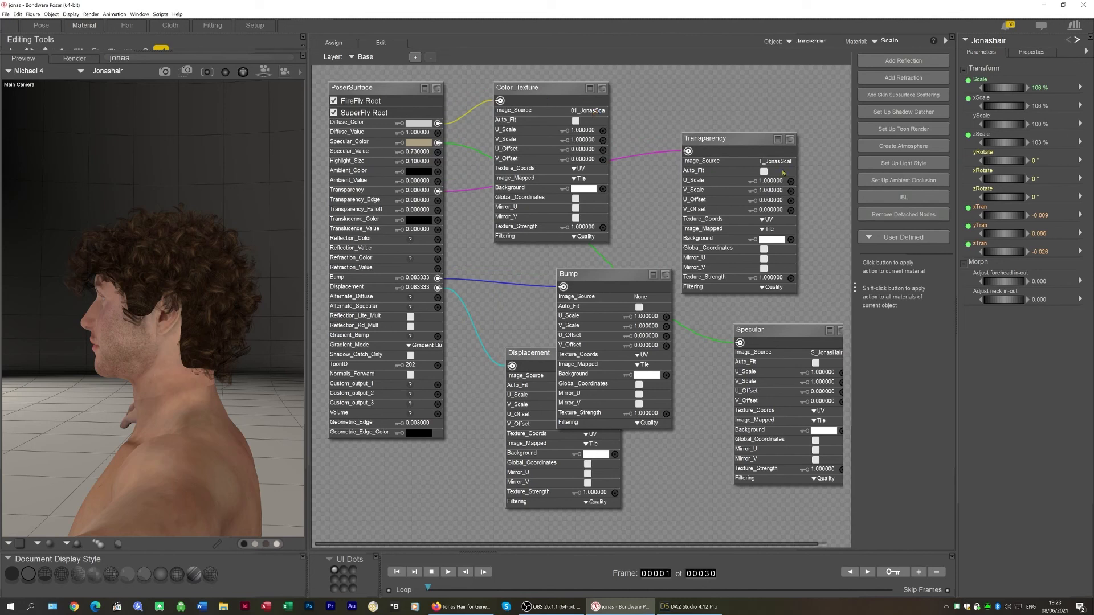
pyautogui.click(421, 192)
pyautogui.write('1')
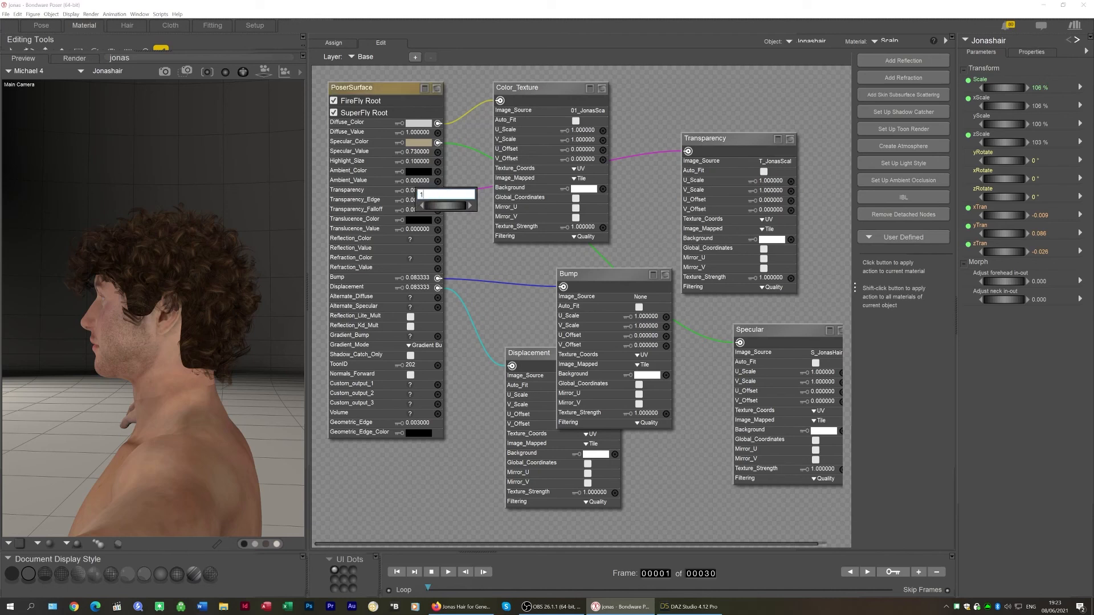
pyautogui.press('Return')
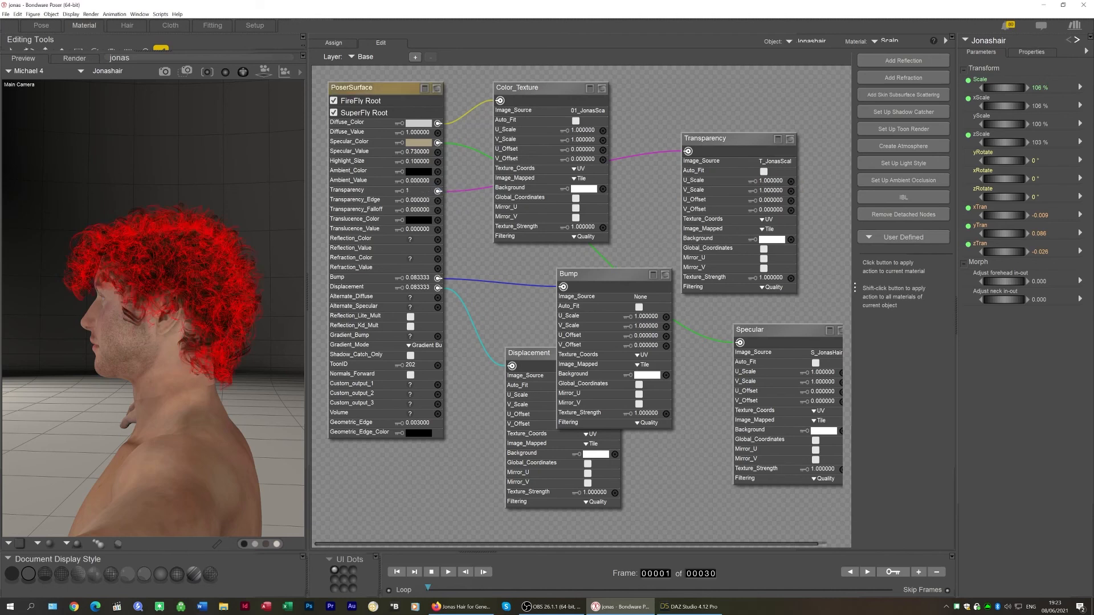
pyautogui.click(41, 25)
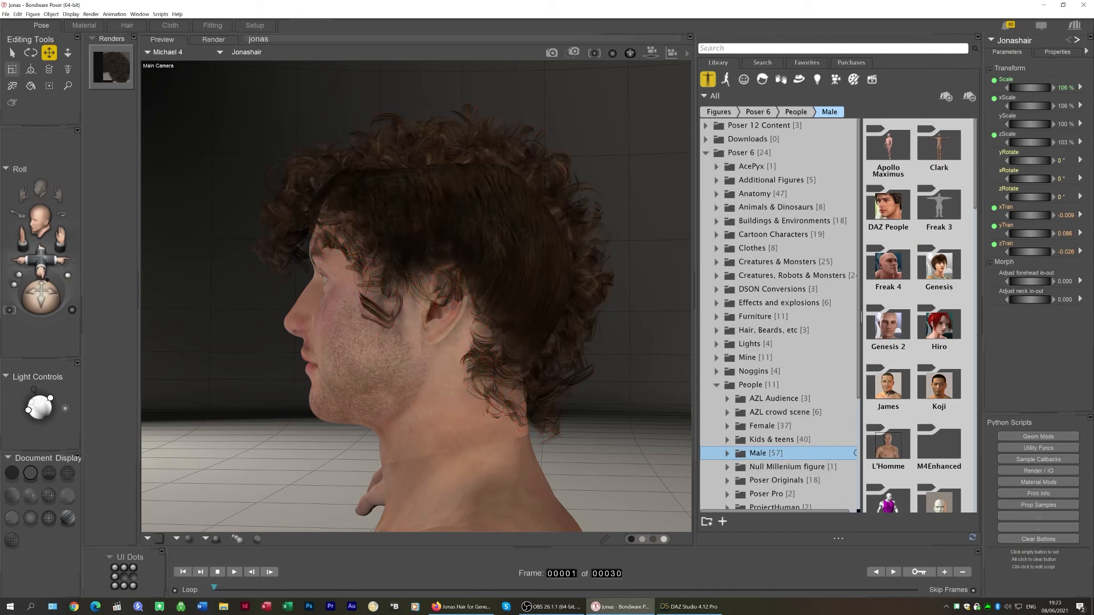
# Parent the Jonas hair to Michael 4's Head
pyautogui.moveTo(41, 258); pyautogui.dragTo(70, 316)
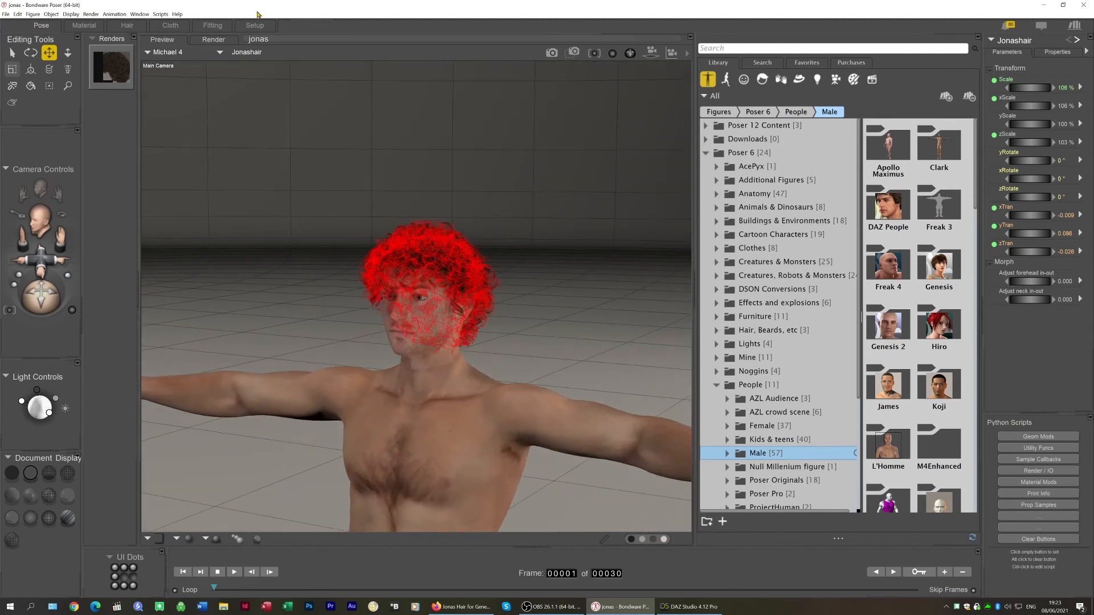
pyautogui.click(52, 14)
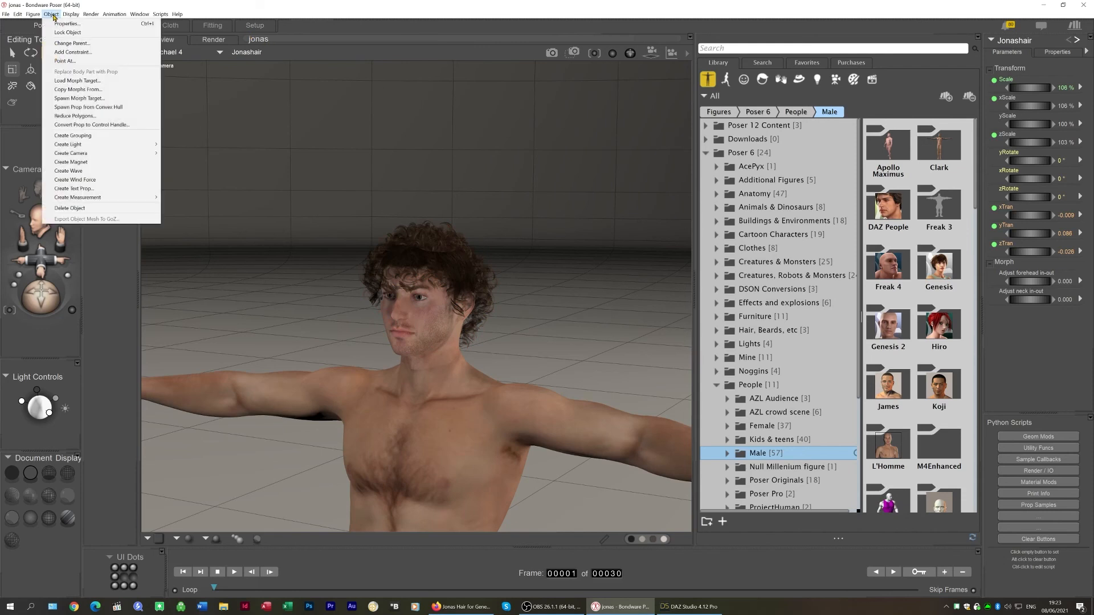
pyautogui.click(83, 45)
pyautogui.scroll(-6, 545, 291)
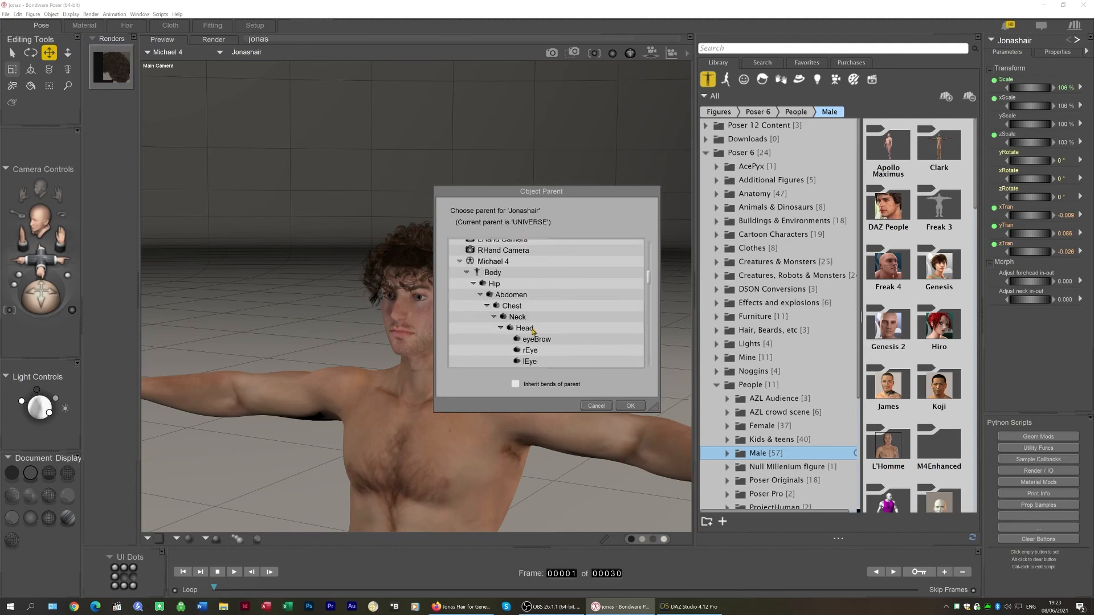
pyautogui.click(524, 328)
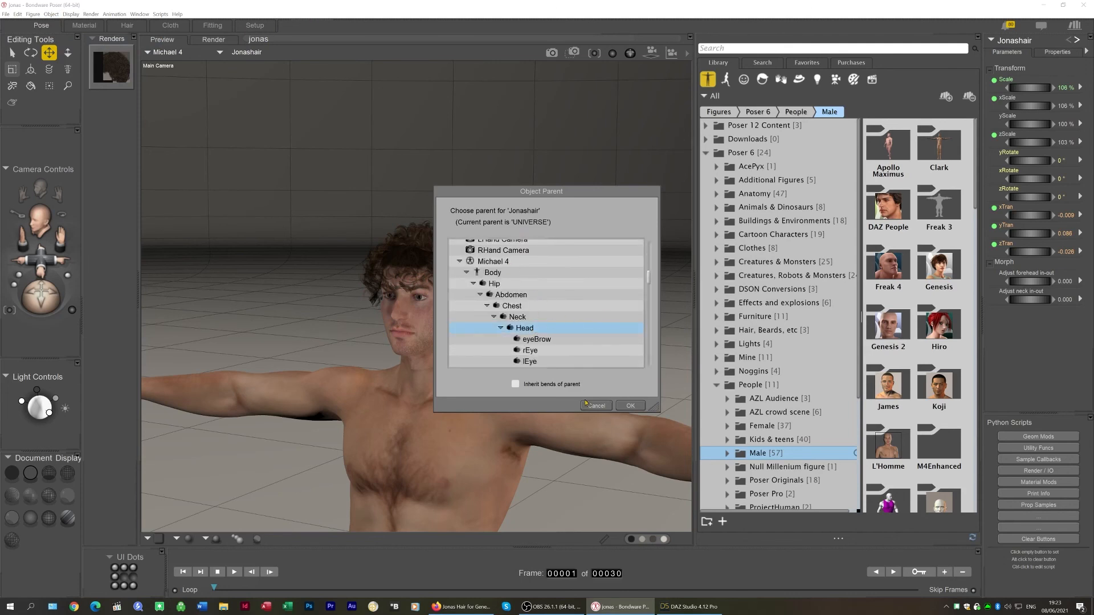
pyautogui.click(632, 406)
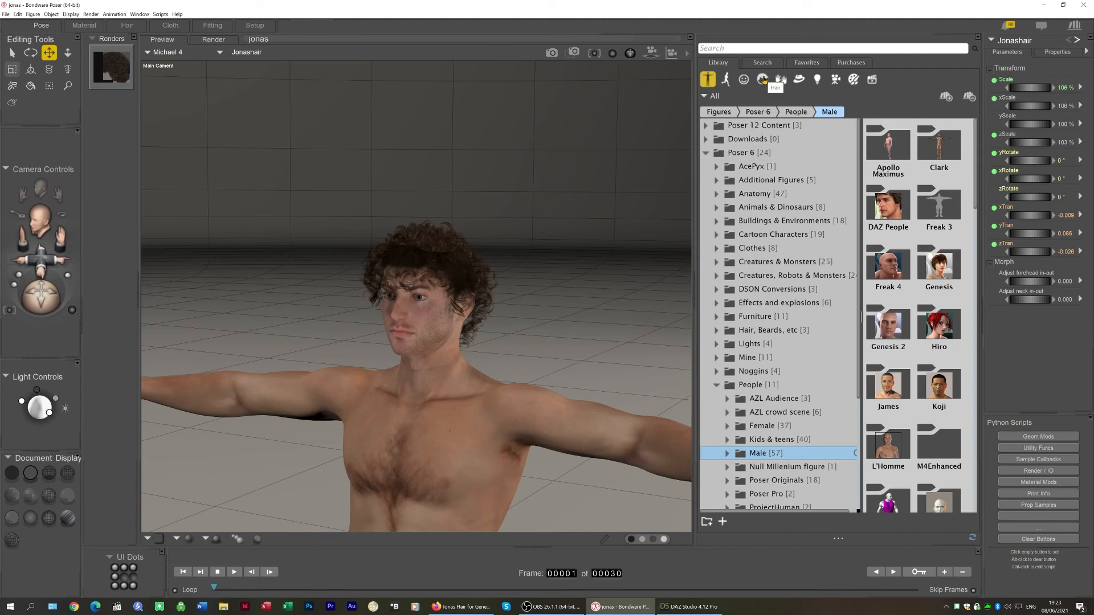
# Save the hair to the Tutorials folder of the hair library as 'Jonas hair tutorial'
pyautogui.click(706, 154)
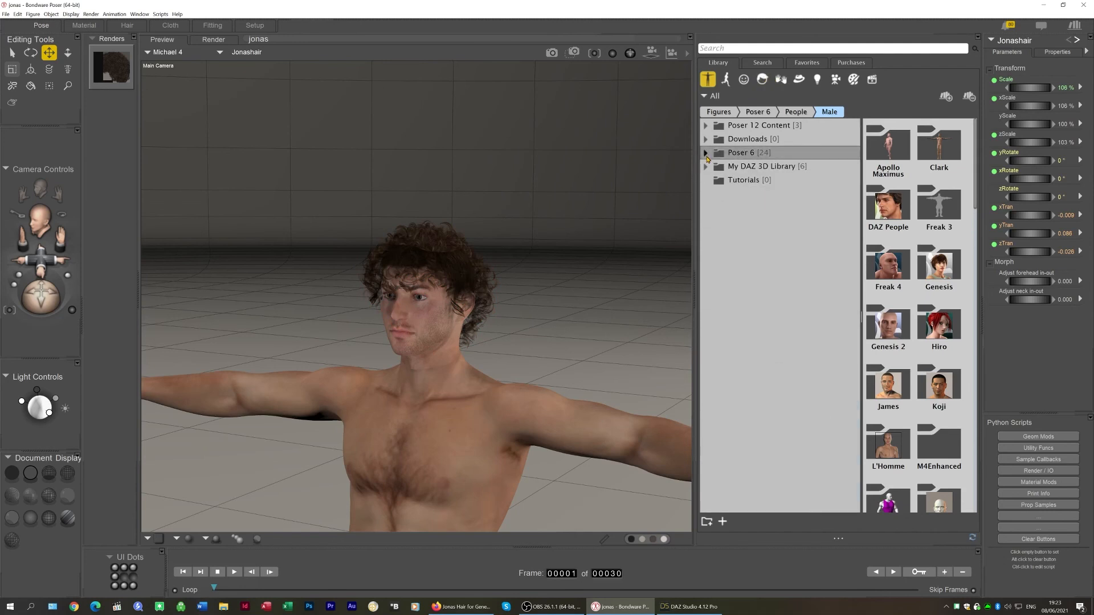
pyautogui.click(744, 180)
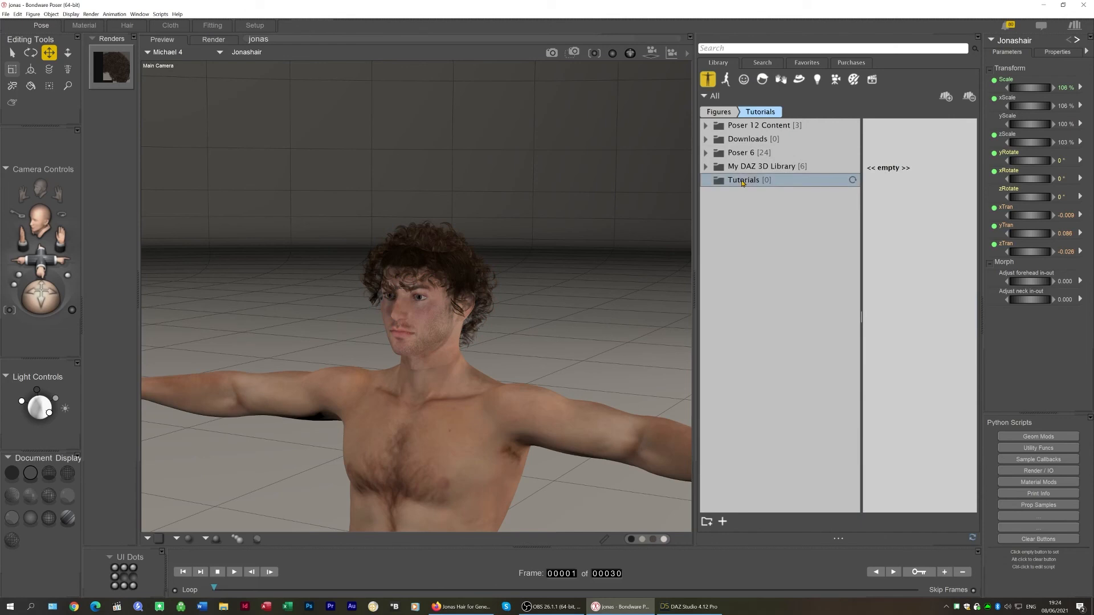
pyautogui.click(763, 79)
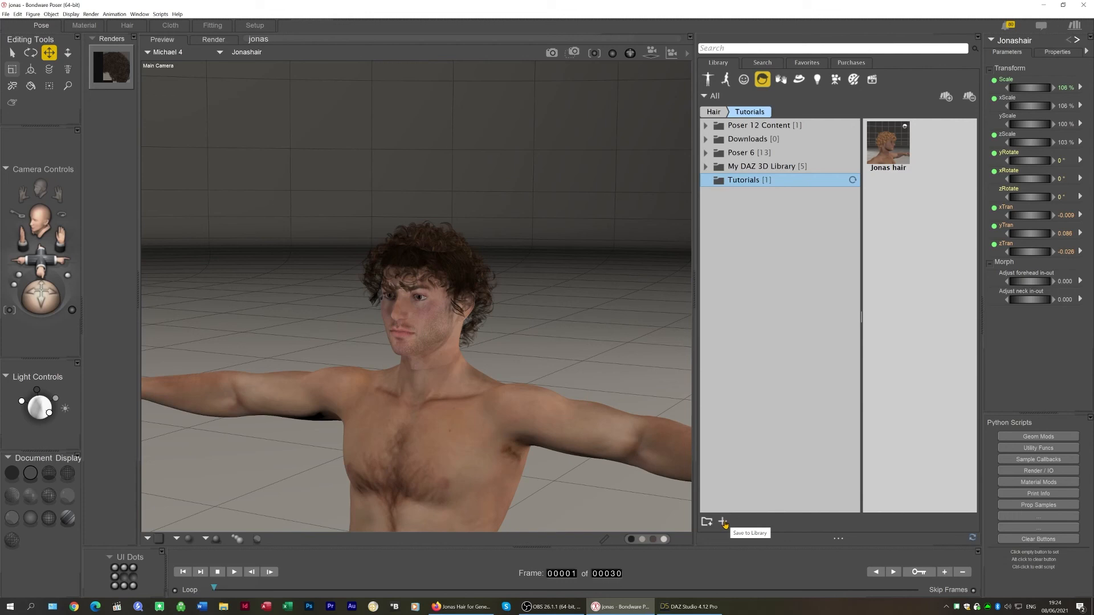
pyautogui.click(723, 522)
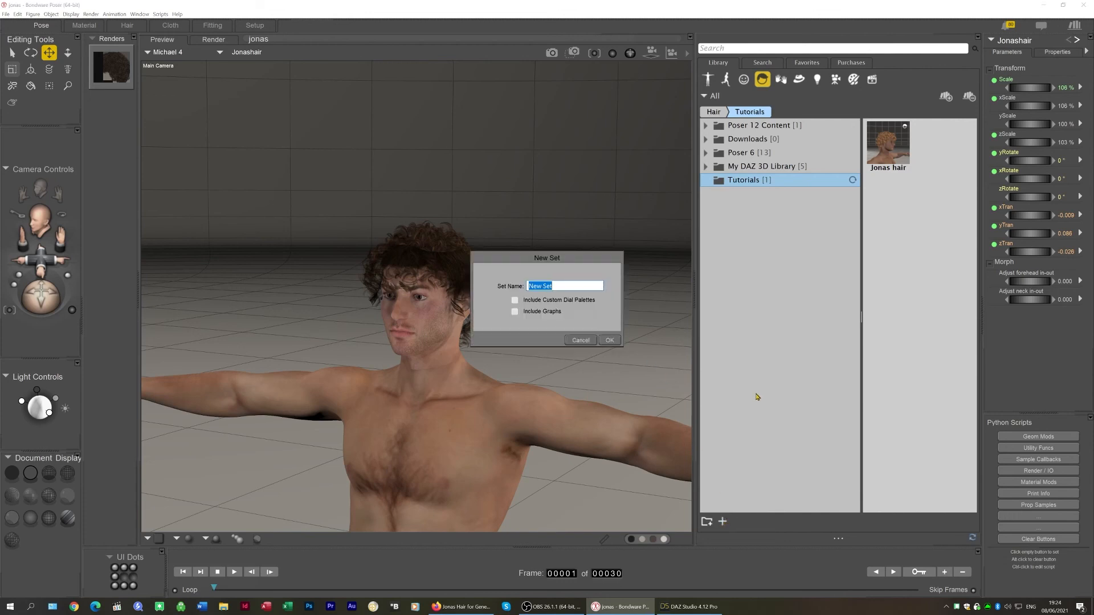
pyautogui.write('Jonas hair tutorial')
pyautogui.click(609, 340)
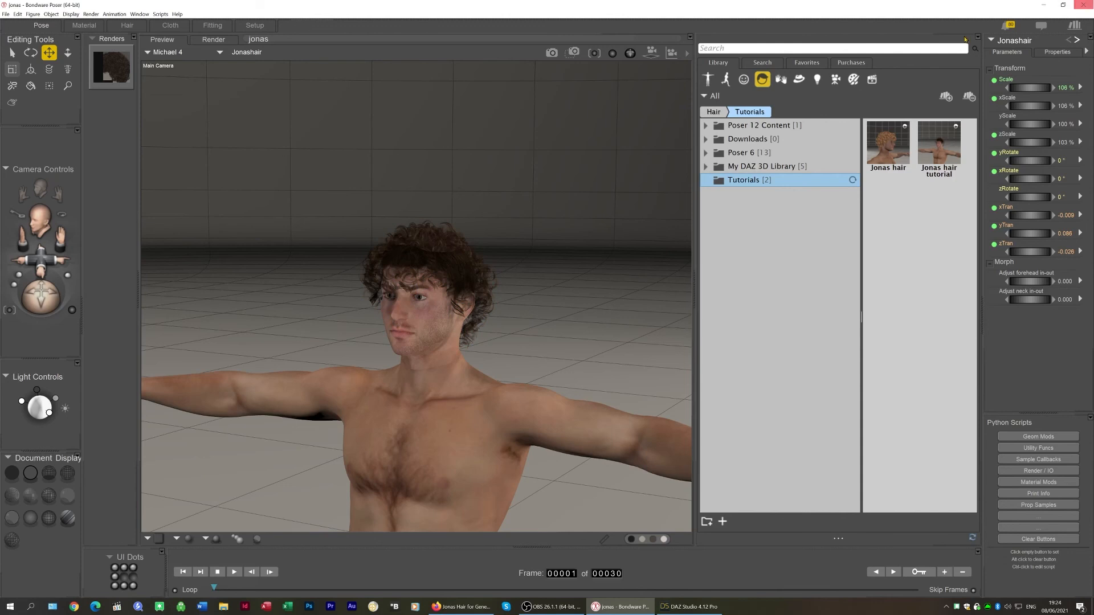
# Replace the hair with the saved 'Jonas hair tutorial' preset and twist the neck slightly to test that it follows
pyautogui.press('Delete')
pyautogui.press('Return')
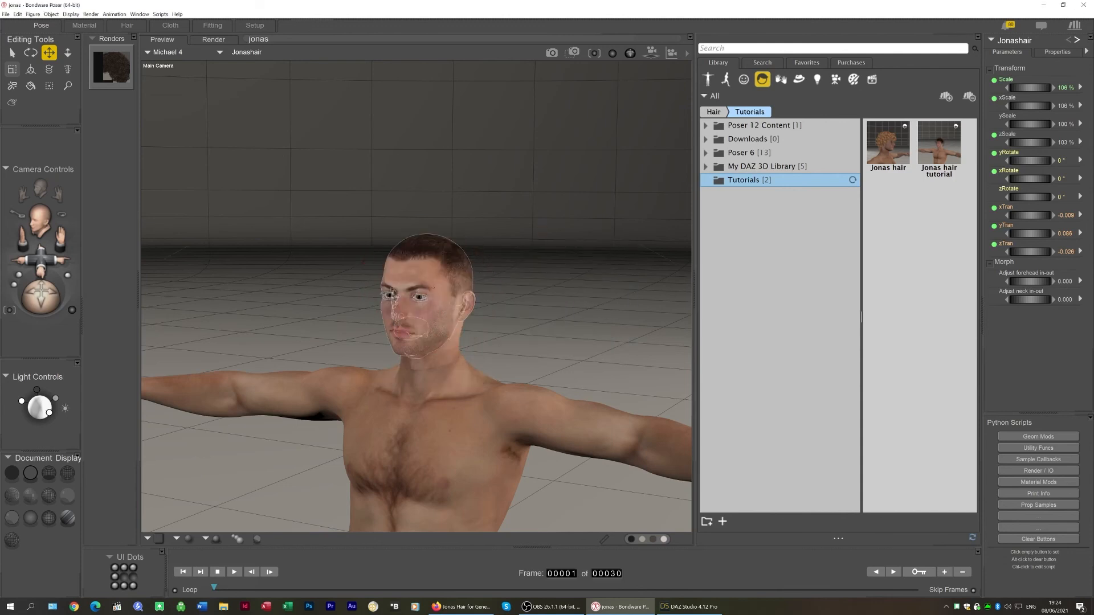
pyautogui.doubleClick(936, 134)
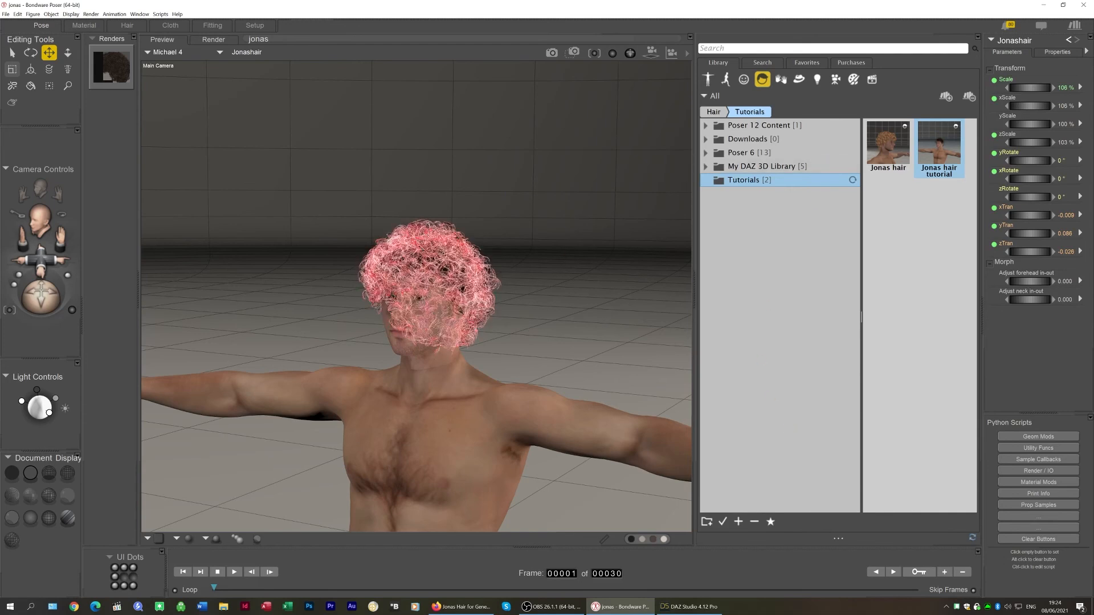
pyautogui.click(429, 364)
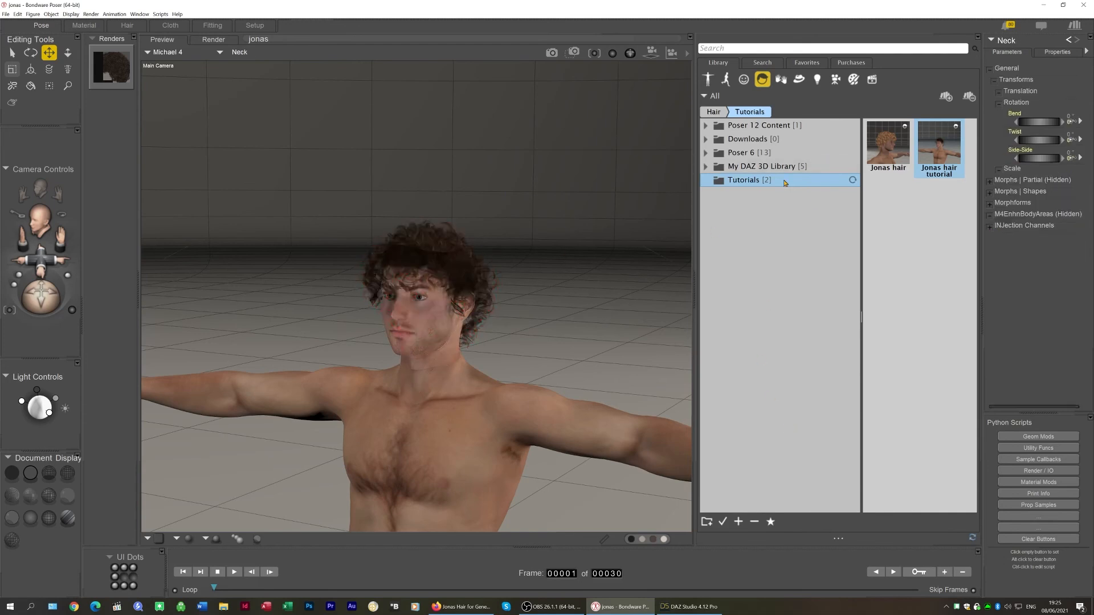
pyautogui.moveTo(1032, 139)
pyautogui.mouseDown()
pyautogui.moveTo(1062, 139)
pyautogui.moveTo(1025, 139)
pyautogui.mouseUp()
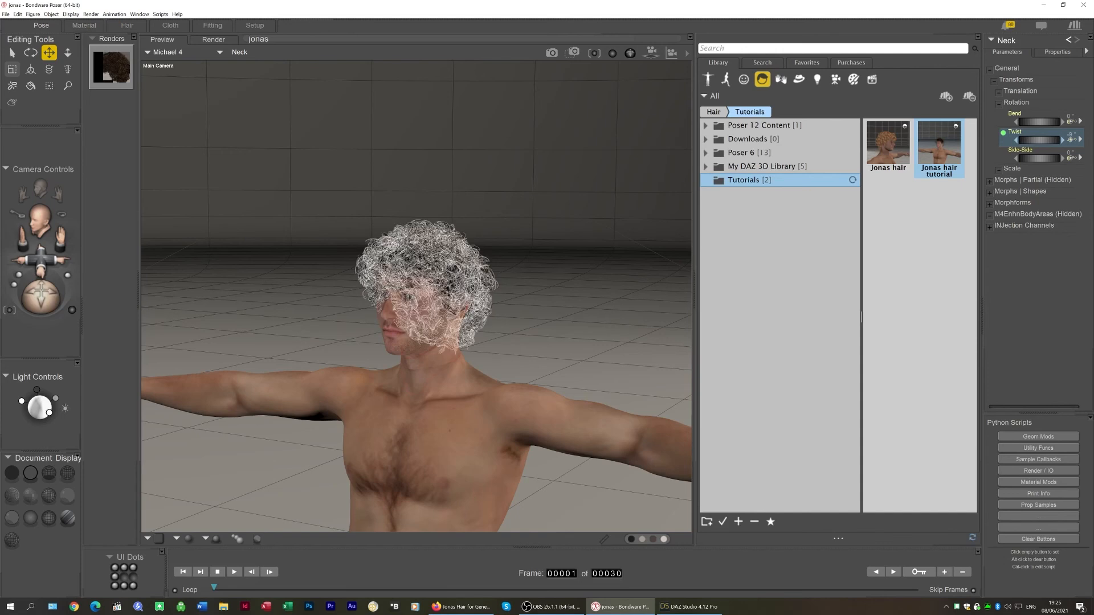
# Switch to DAZ Studio and apply the 08 Jonas Hair 3Delight colour preset to the hair
pyautogui.click(858, 80)
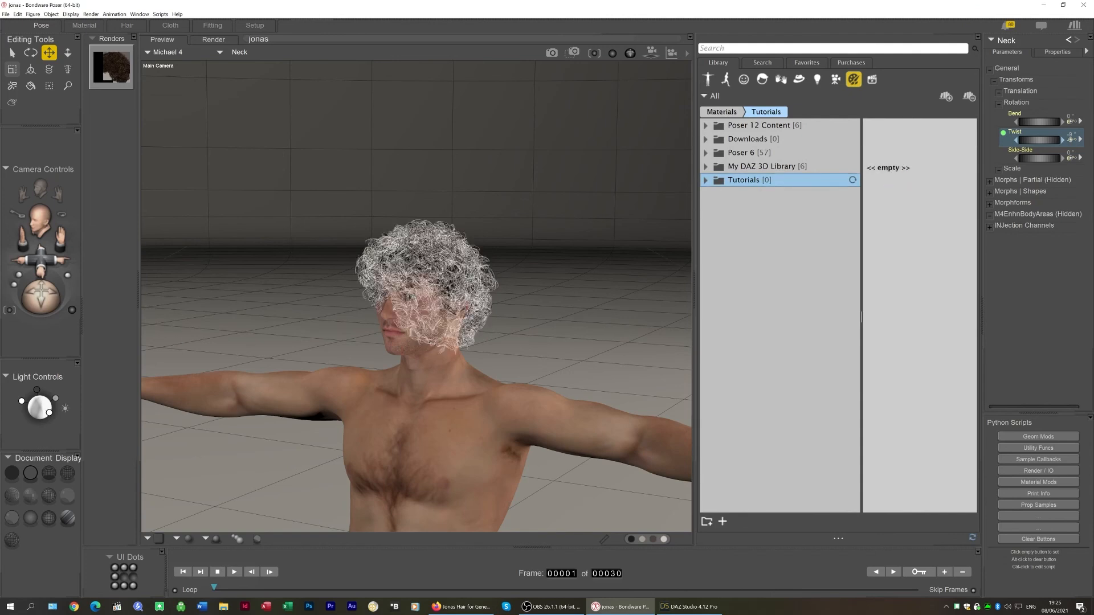
pyautogui.click(688, 607)
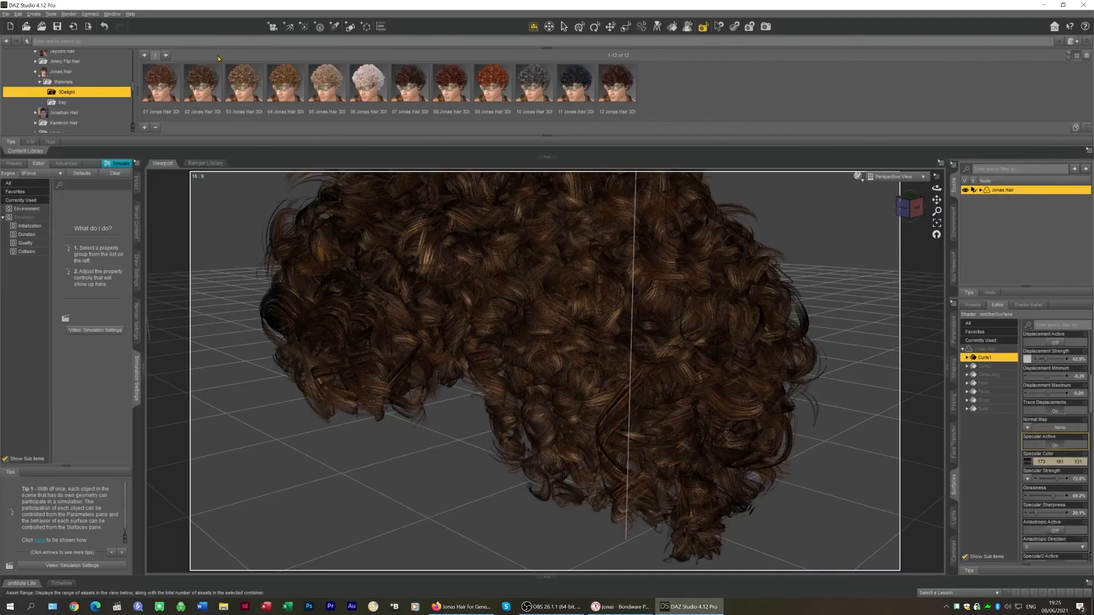
pyautogui.doubleClick(494, 74)
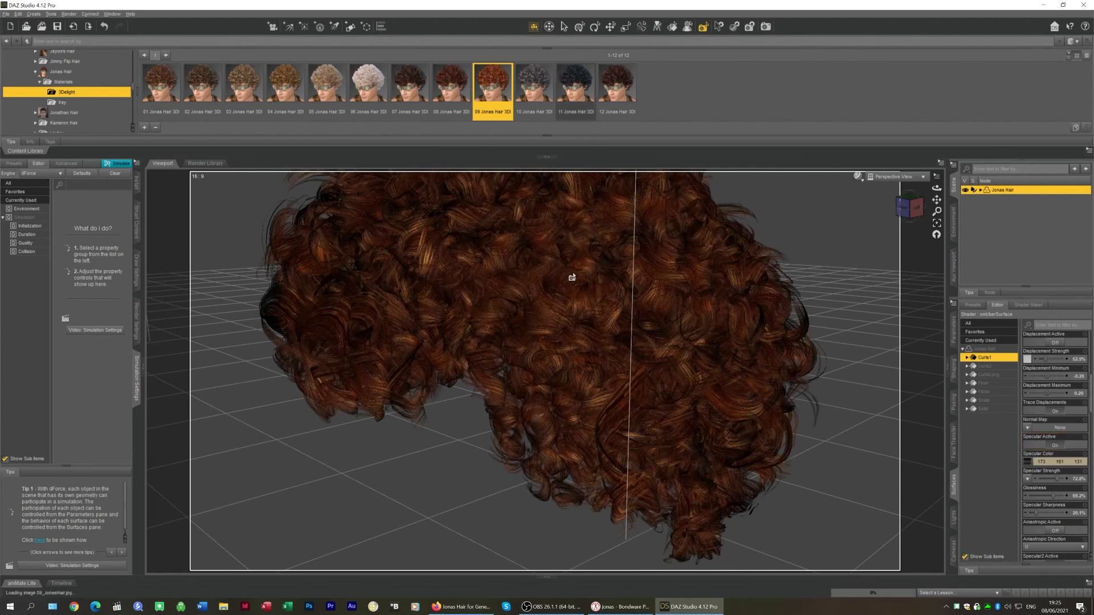
# Examine the hair surface properties of the applied colour preset
pyautogui.scroll(-6, 1060, 410)
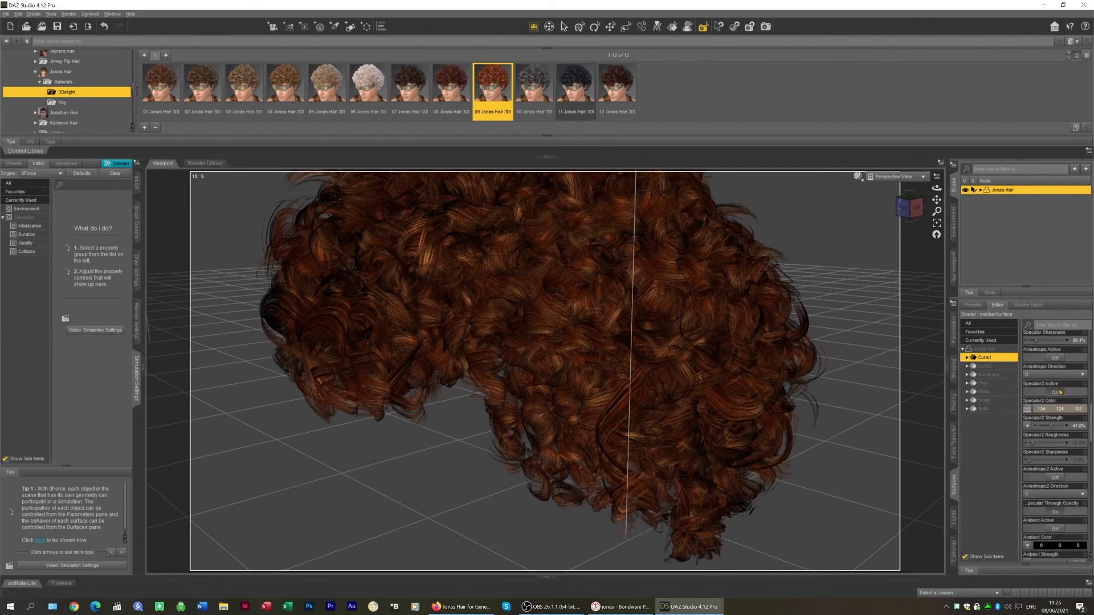
pyautogui.scroll(6, 1061, 450)
pyautogui.scroll(-3, 1054, 460)
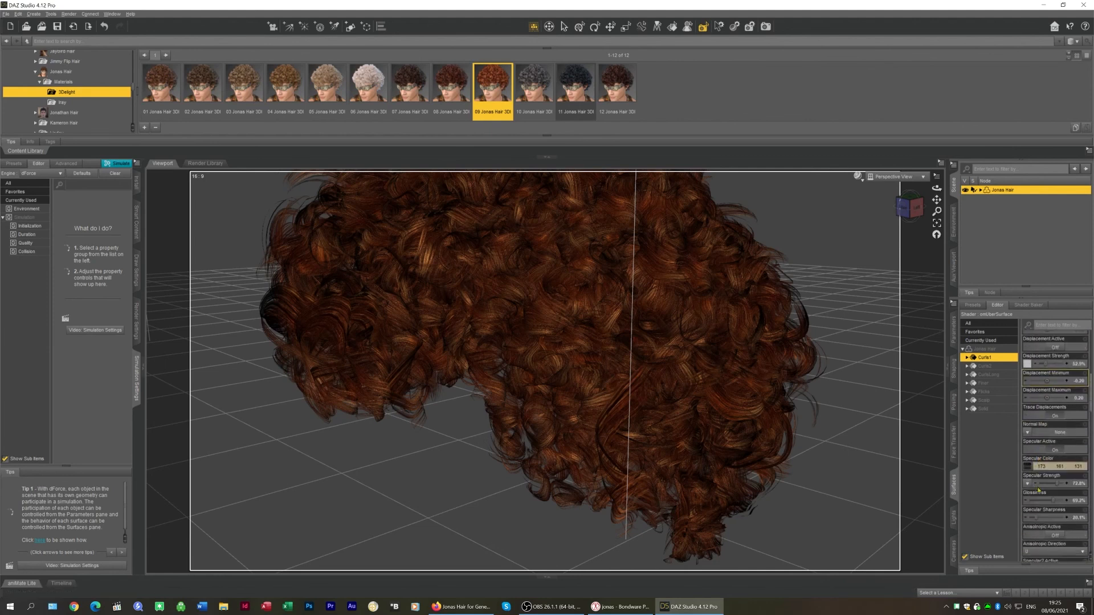
pyautogui.scroll(3, 1056, 460)
pyautogui.scroll(5, 1061, 382)
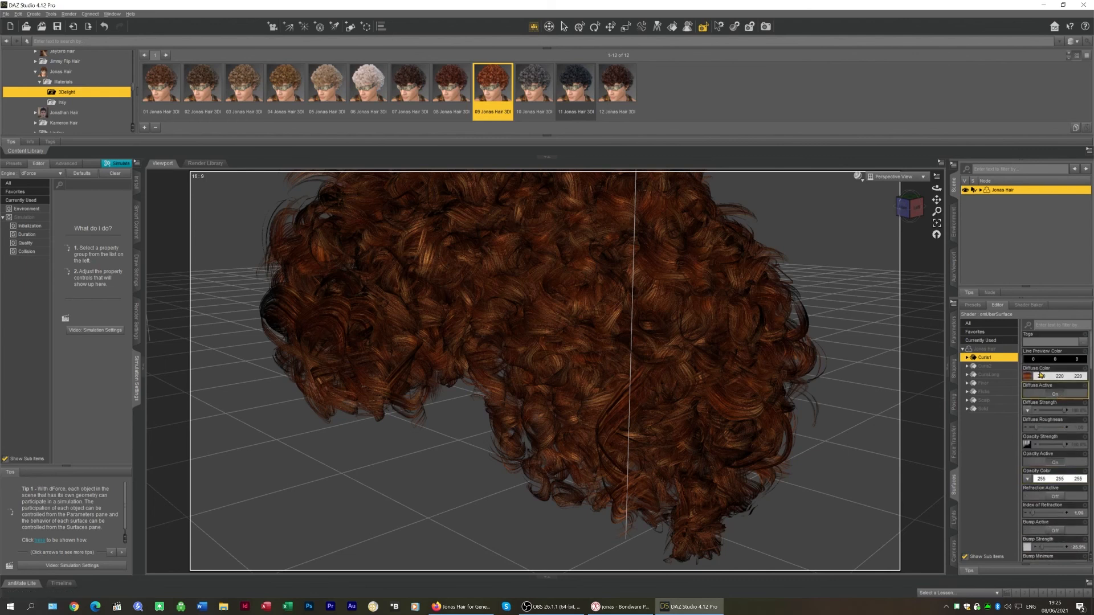
pyautogui.moveTo(1029, 377)
pyautogui.scroll(-8, 1054, 420)
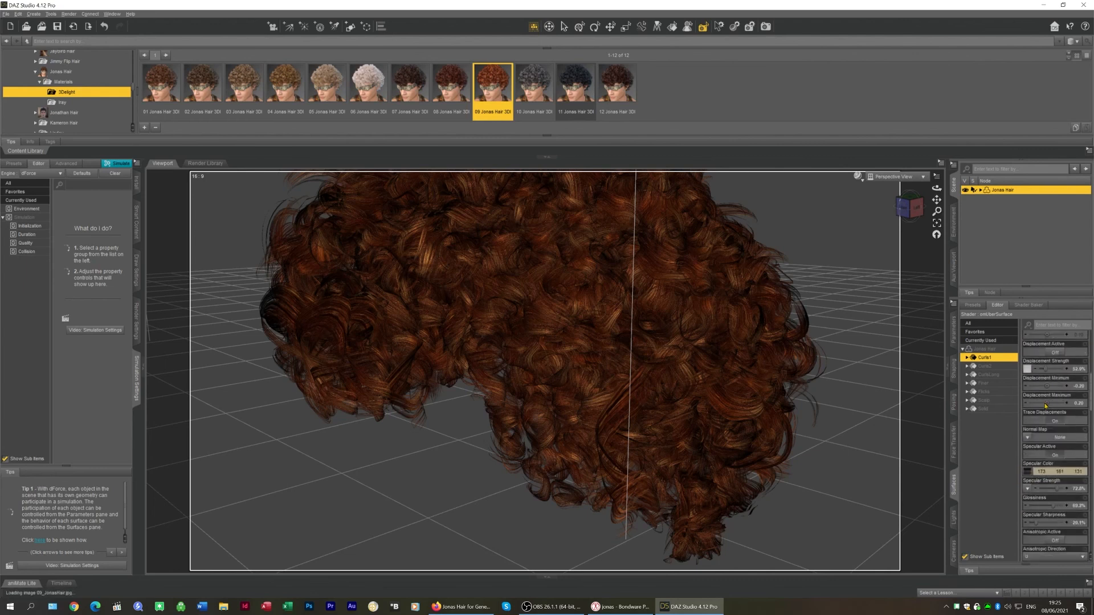
pyautogui.scroll(-10, 1054, 420)
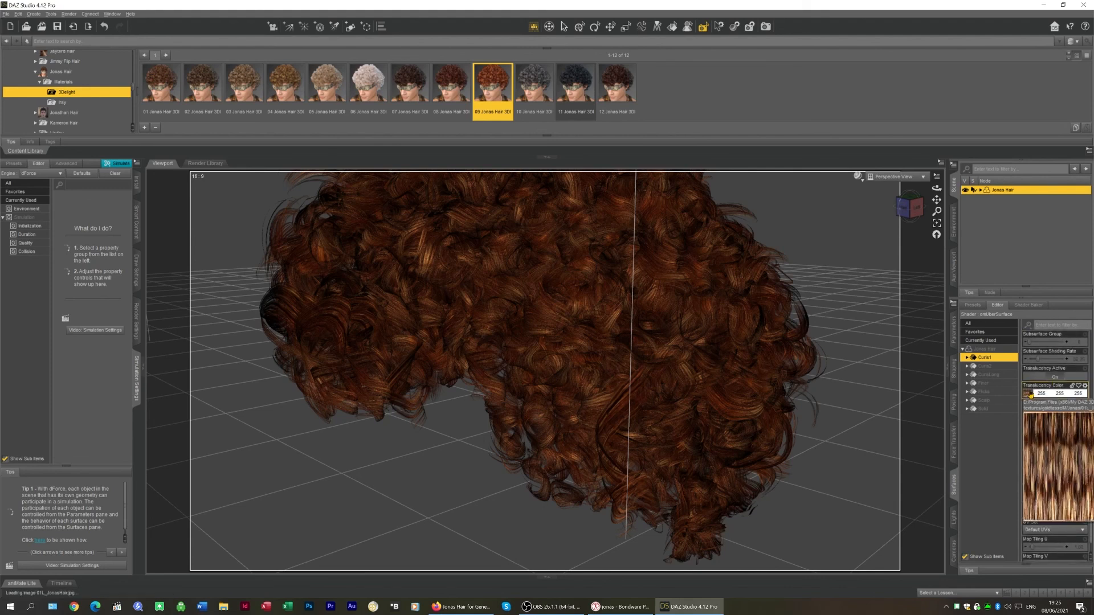
pyautogui.moveTo(624, 86); pyautogui.dragTo(520, 206)
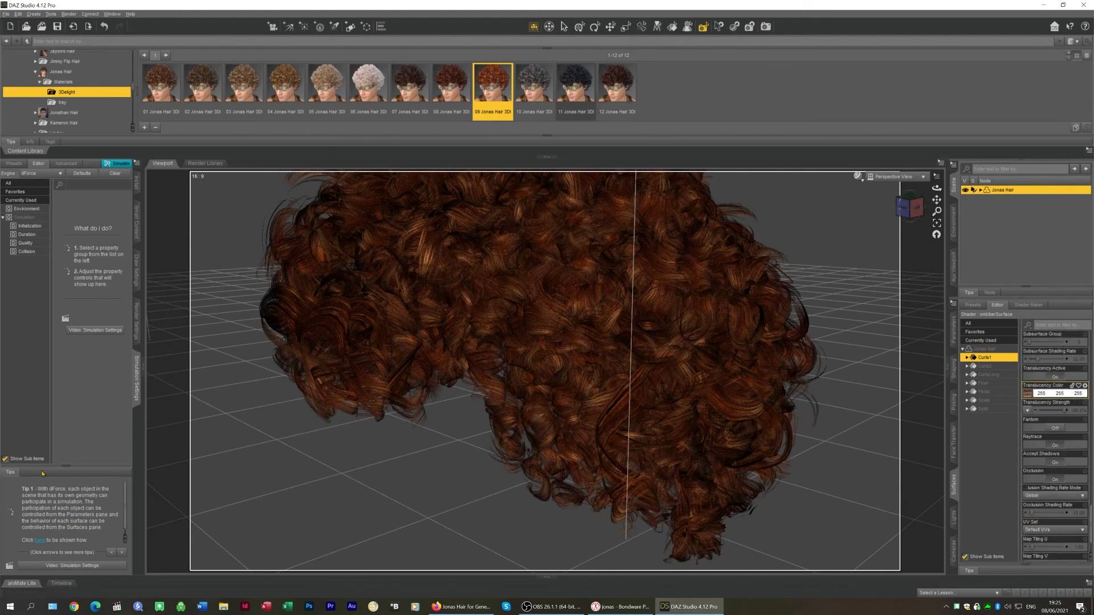
# Return to Poser and select the Jonas hair on the figure
pyautogui.click(1045, 5)
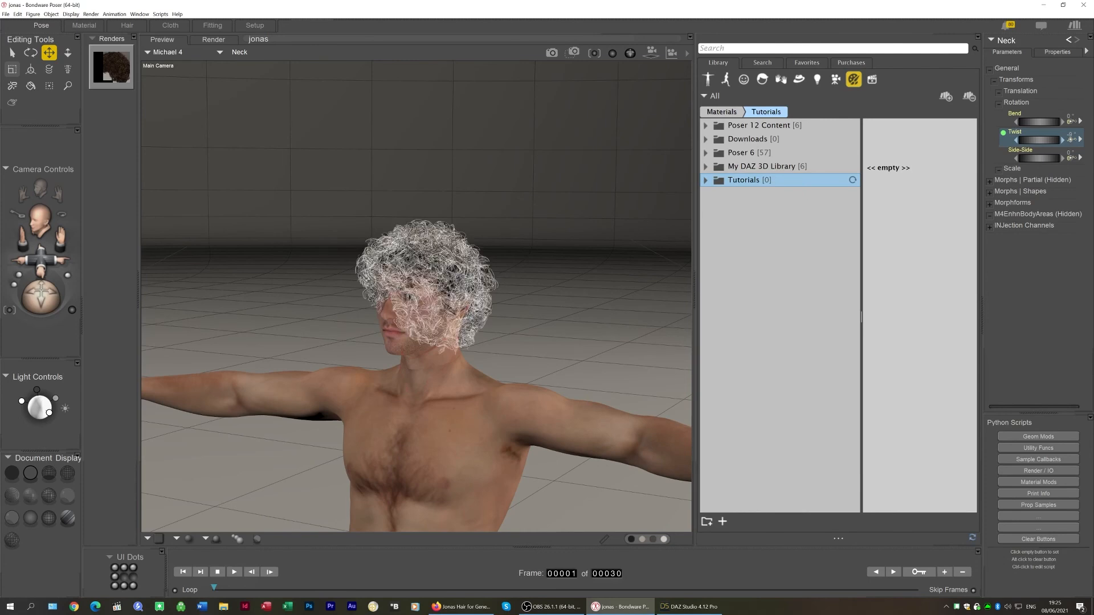
pyautogui.click(424, 268)
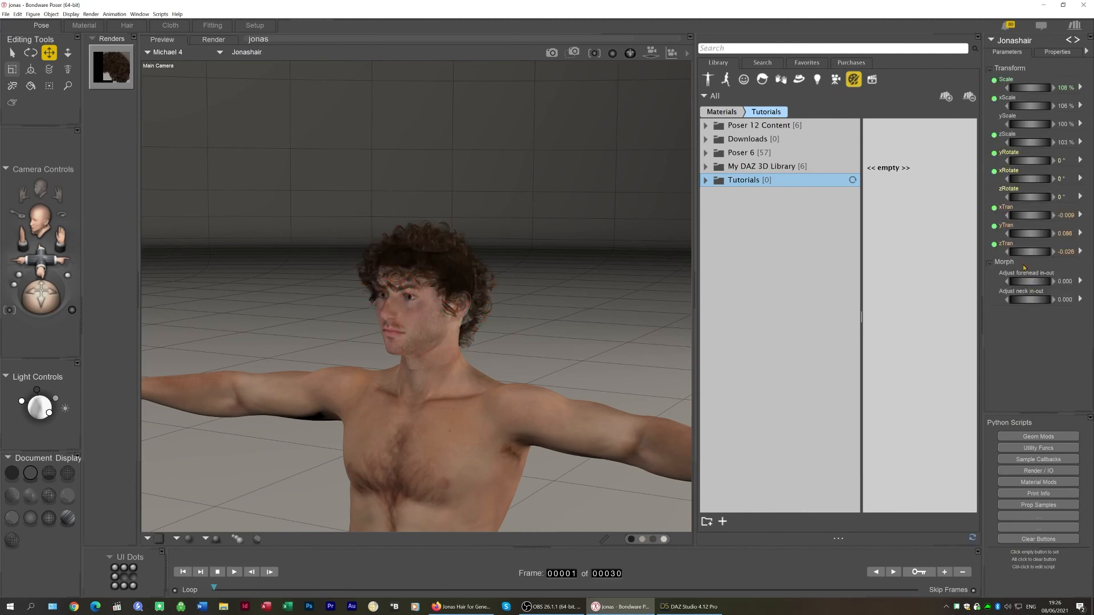
pyautogui.click(432, 281)
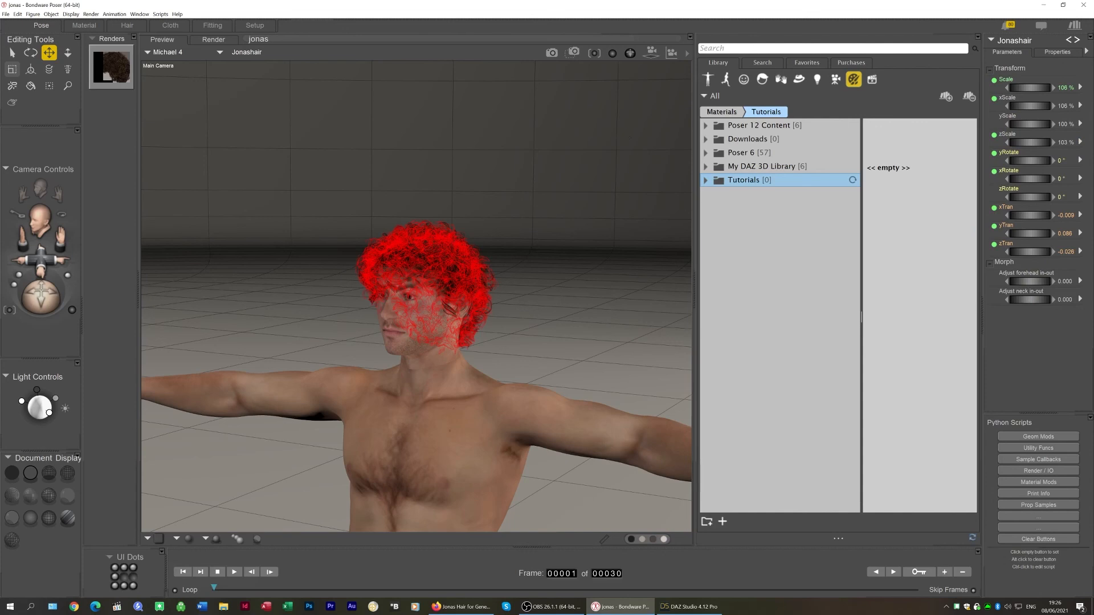